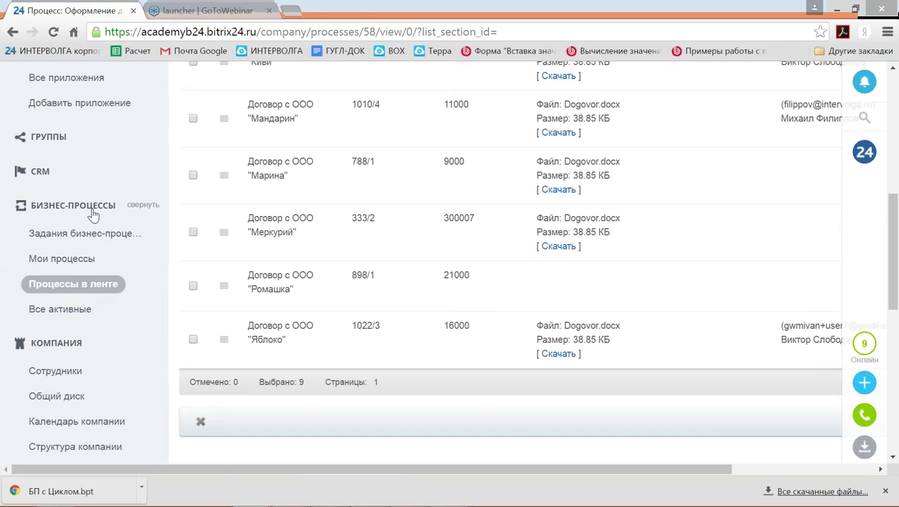
Open the 'Бизнес-процесс Оформление договора с Циклом' template and its Согласование с руководителем step settings.
left_click(97, 289)
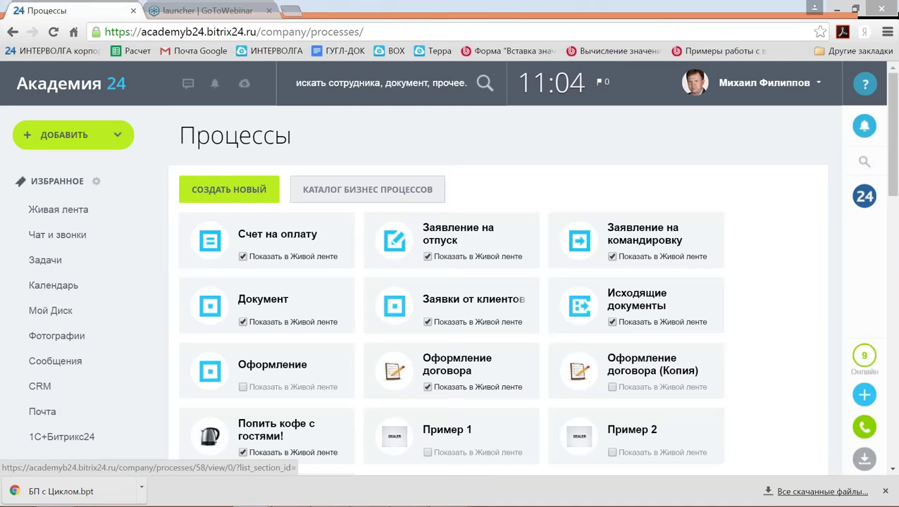
left_click(461, 364)
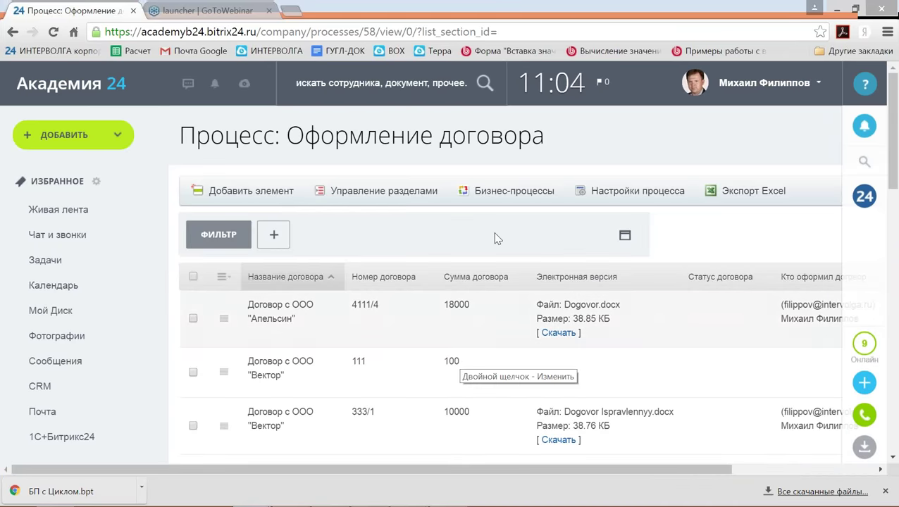
left_click(487, 192)
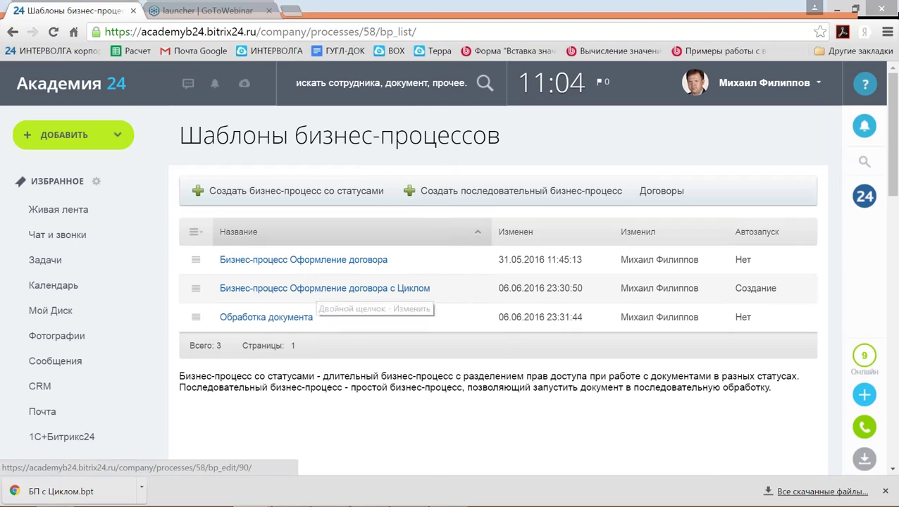
left_click(317, 289)
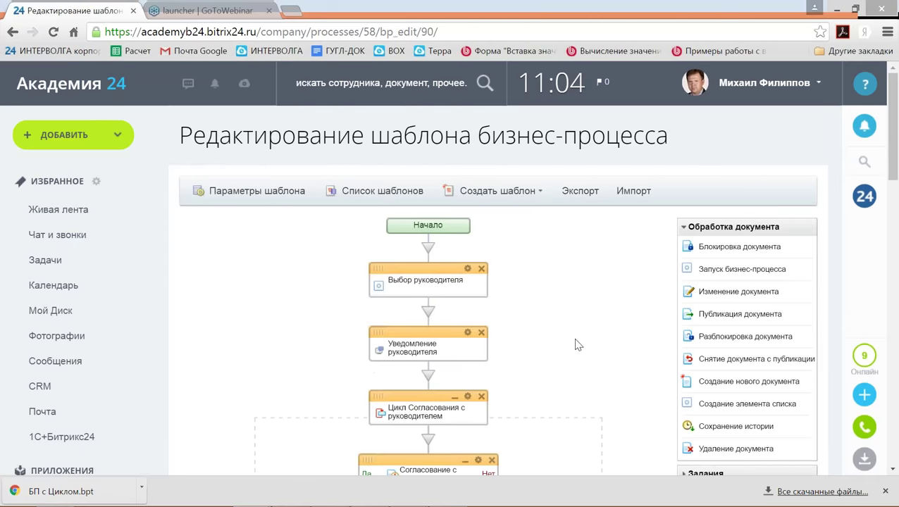
scroll(602, 331, "down", 2)
scroll(605, 340, "up", 2)
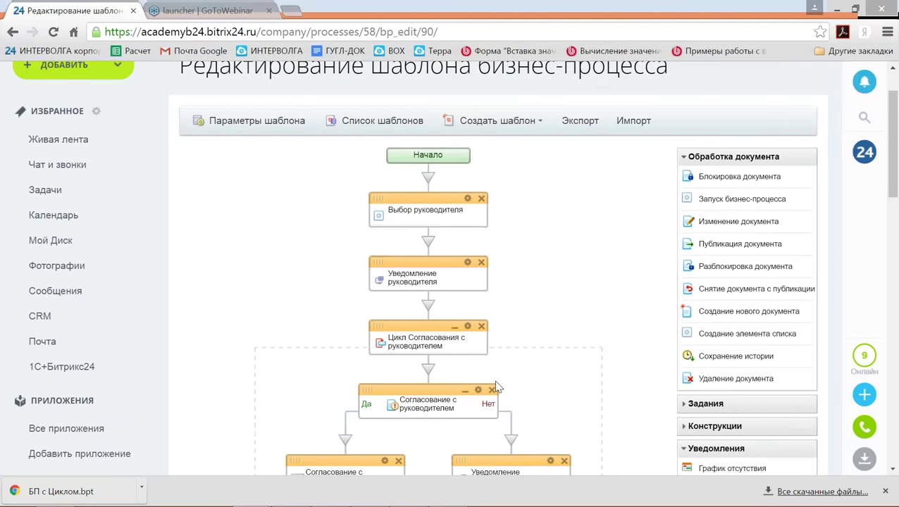
scroll(494, 379, "down", 1)
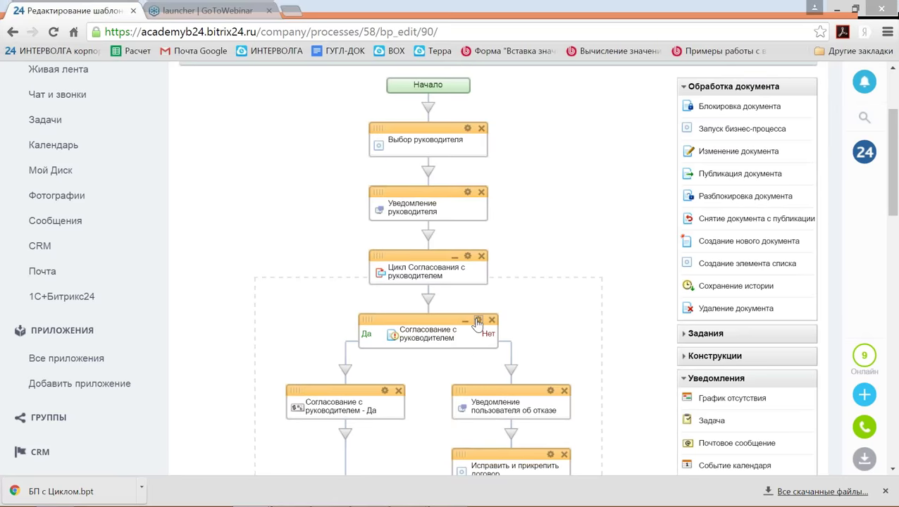
left_click(477, 322)
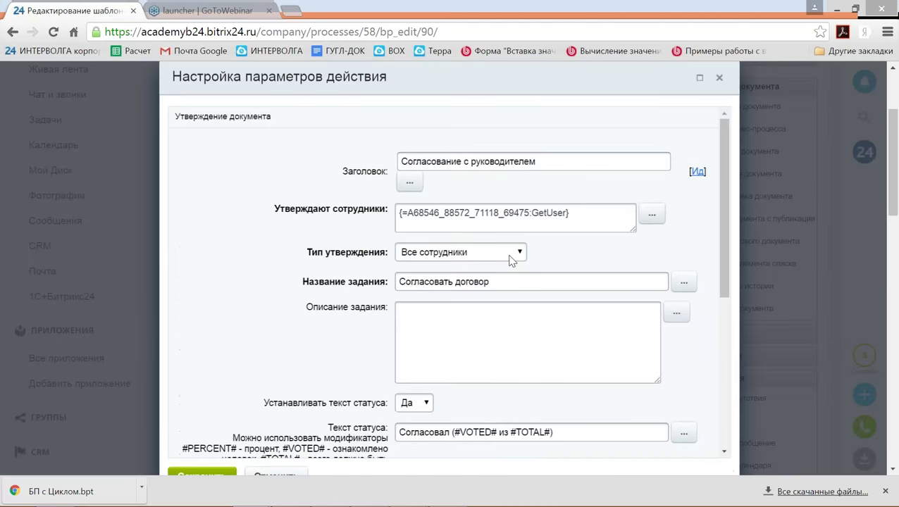
Set 'Показывать поле ввода комментария' to Да for the approval step and save its settings.
scroll(512, 260, "down", 4)
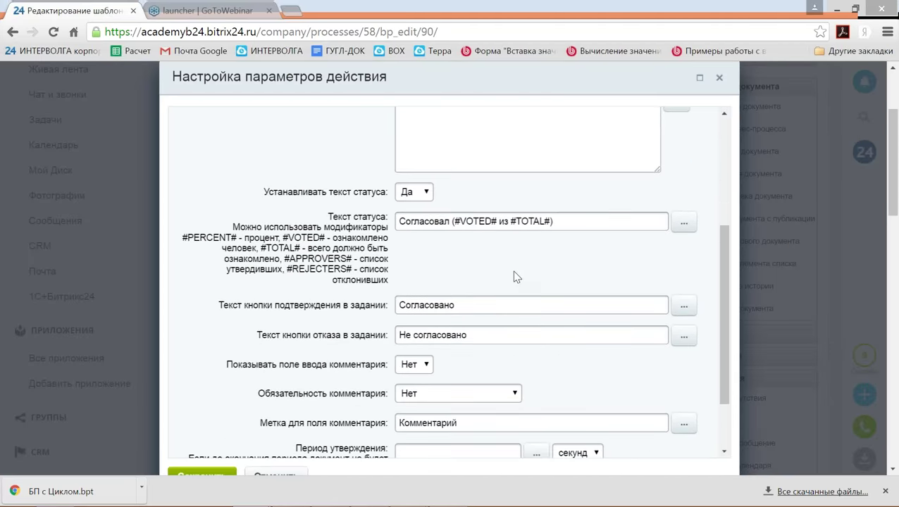
scroll(508, 232, "down", 2)
scroll(493, 268, "down", 1)
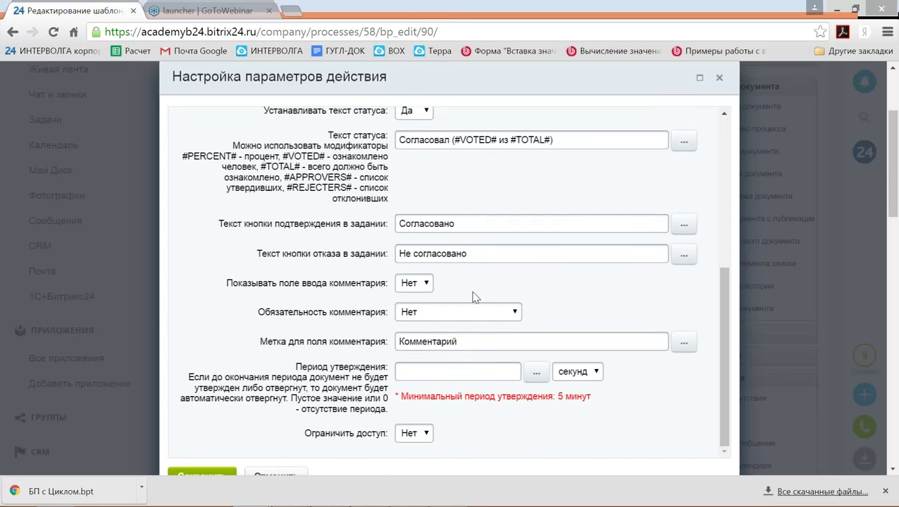
scroll(473, 298, "down", 1)
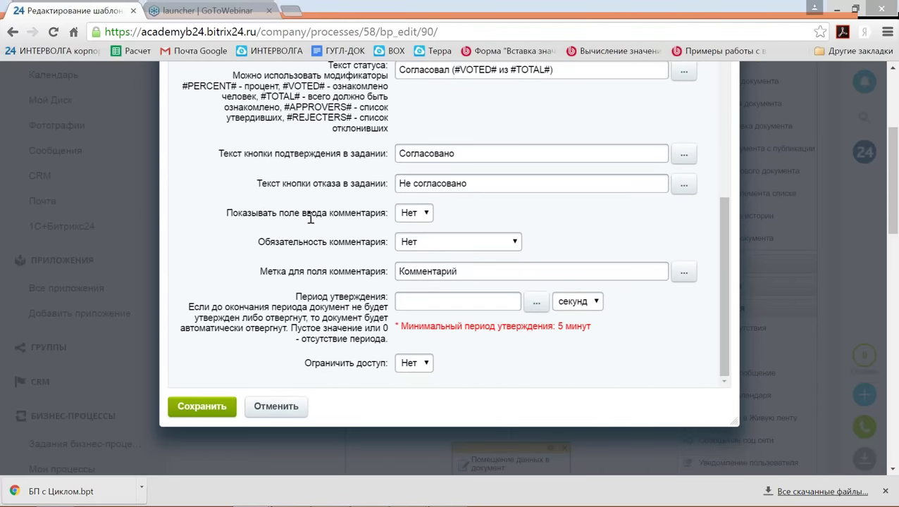
left_click_drag(227, 213, 391, 211)
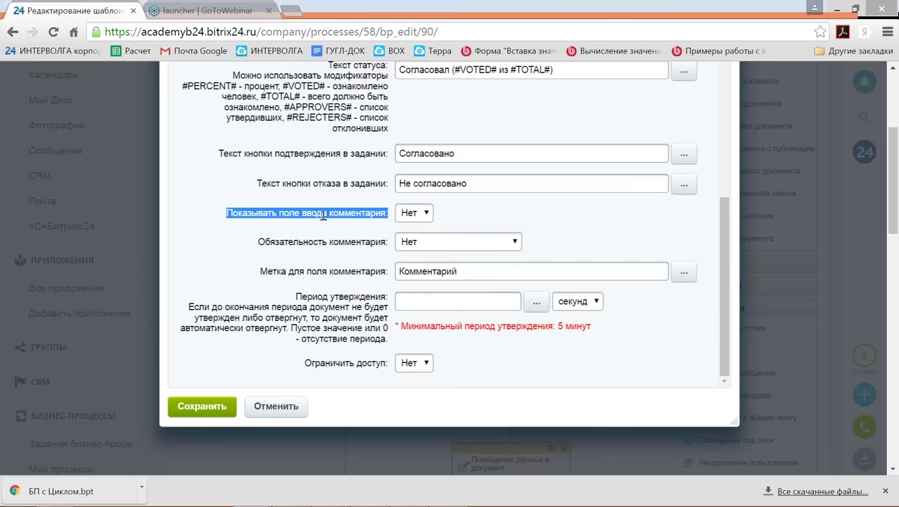
left_click(471, 220)
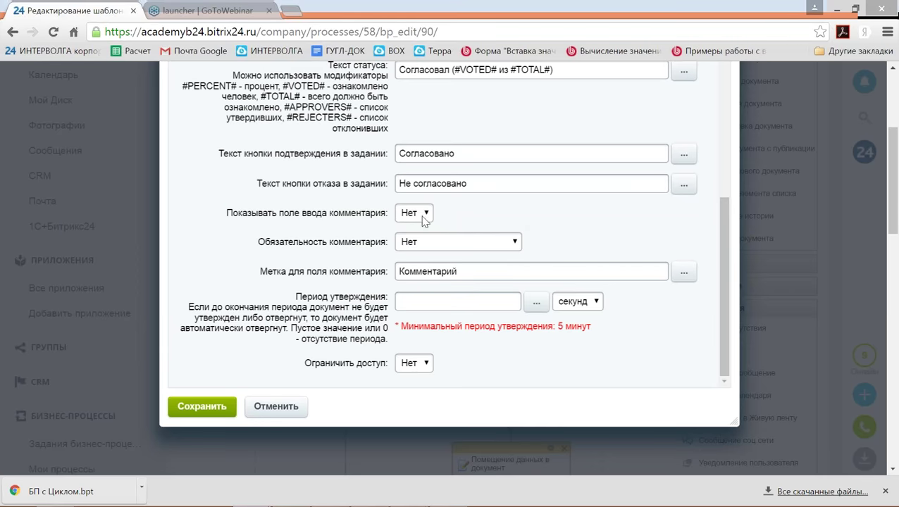
left_click(422, 214)
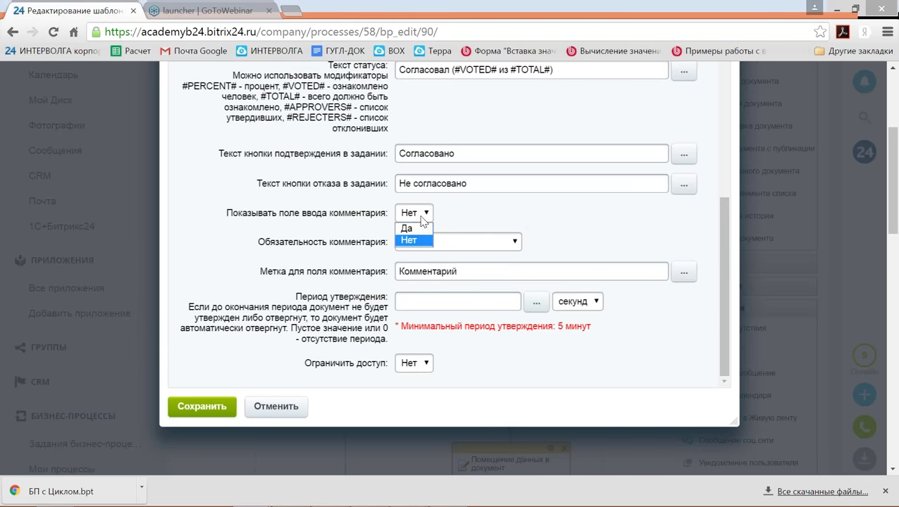
left_click(409, 229)
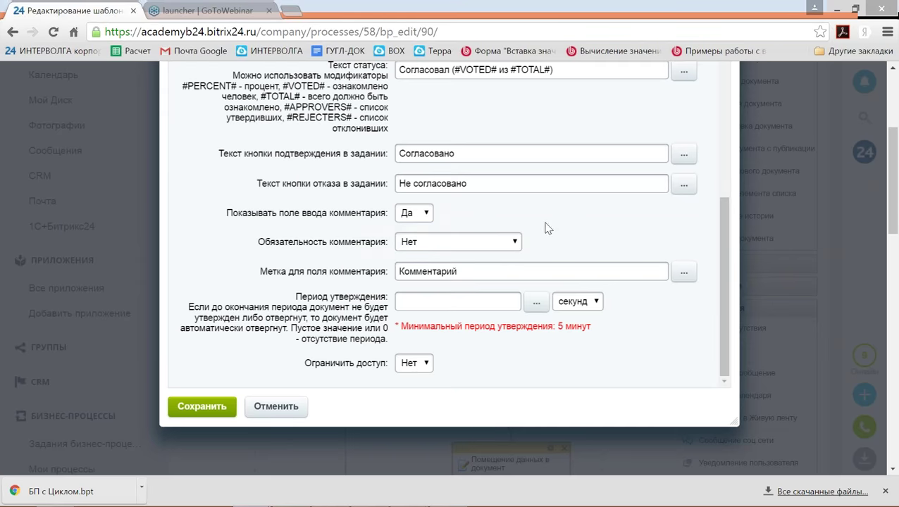
left_click(220, 410)
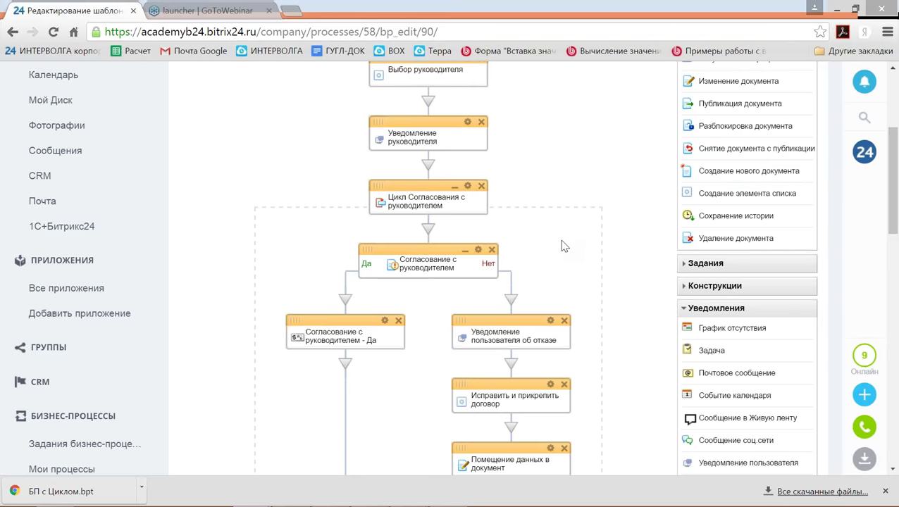
Add a new line 'Причина отказа:' to the rejection notification's site message.
scroll(564, 244, "down", 2)
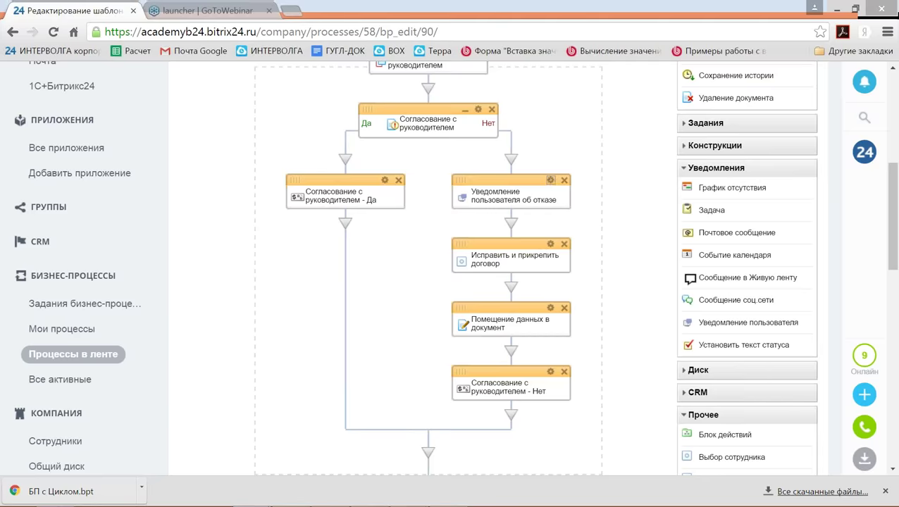
left_click(550, 180)
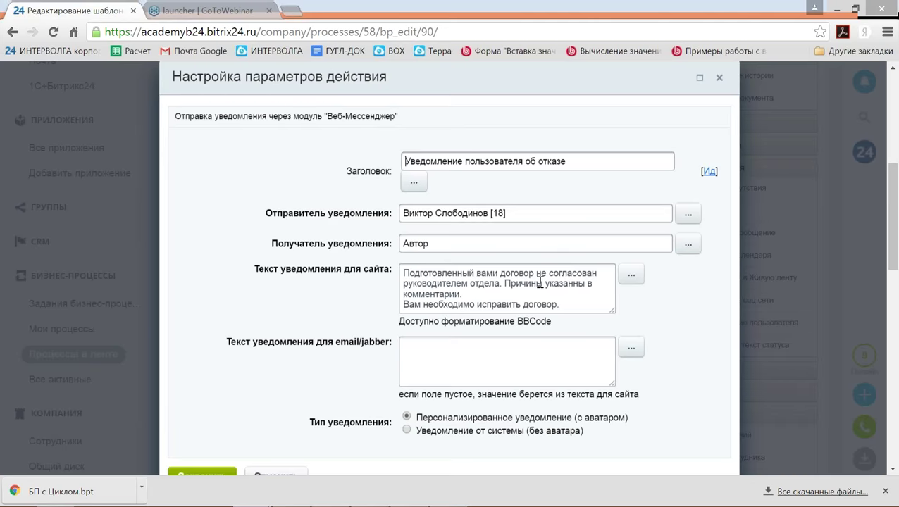
left_click(573, 302)
key("Return")
key("Return")
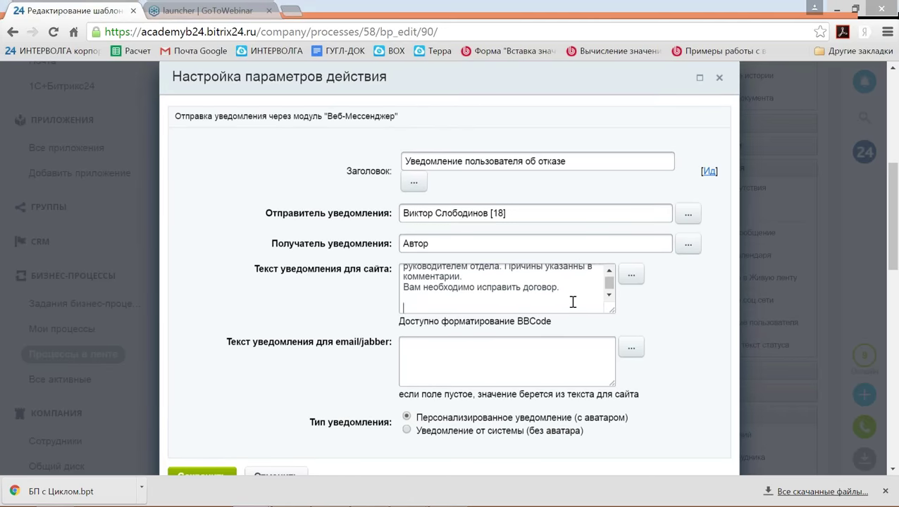
type("Причина отказа:")
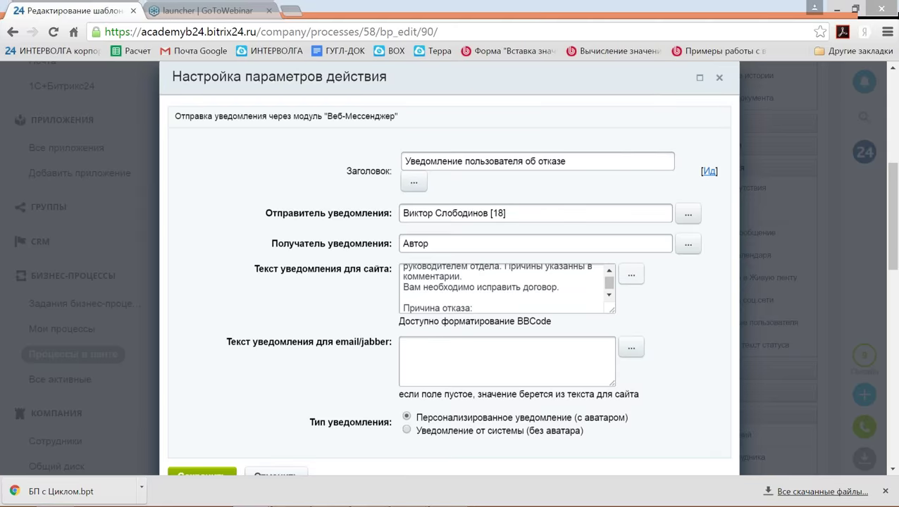
Insert the Согласование с руководителем Комментарии value after it and save the notification.
left_click(632, 274)
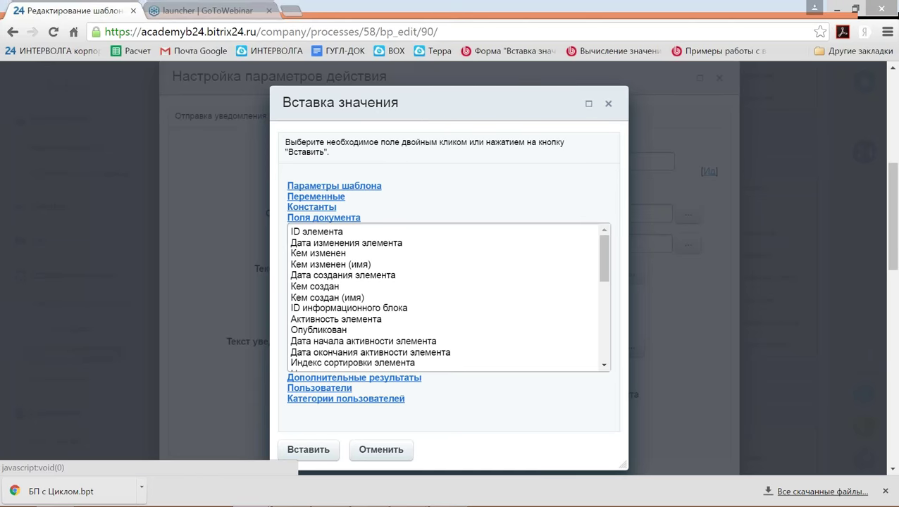
left_click(354, 378)
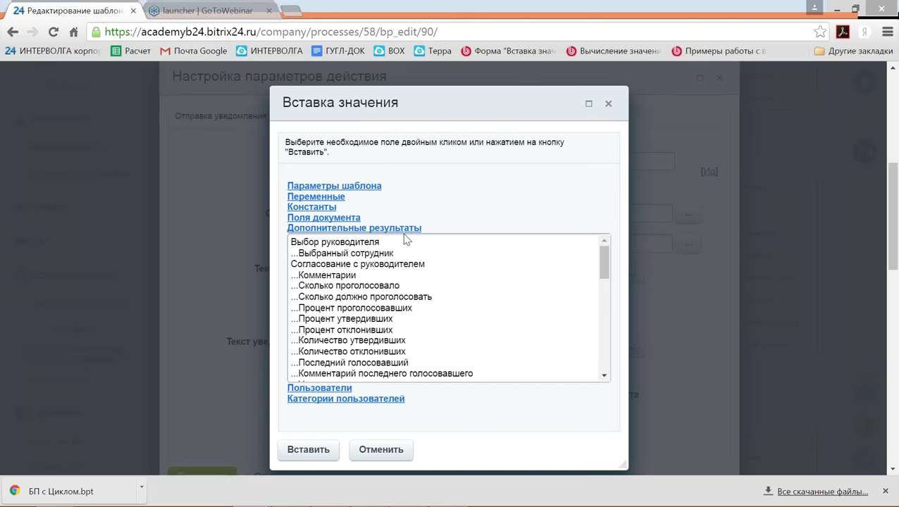
left_click(380, 266)
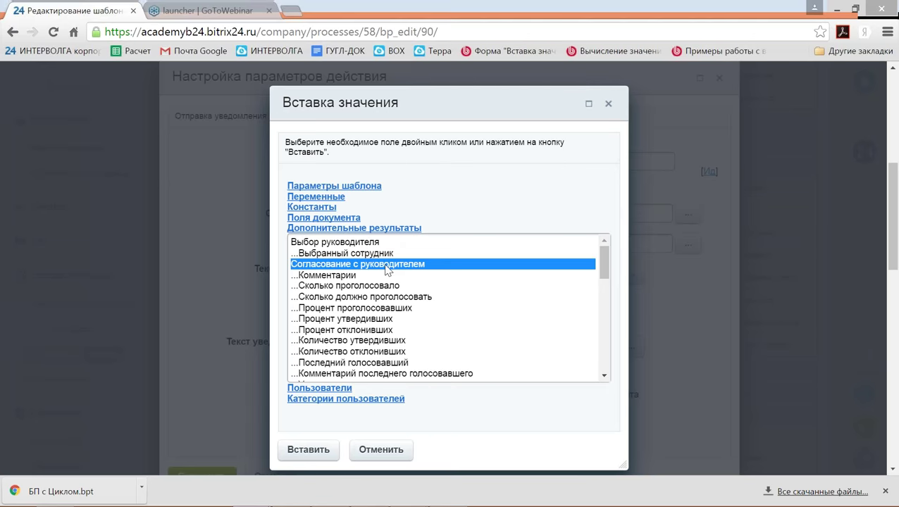
left_click(342, 277)
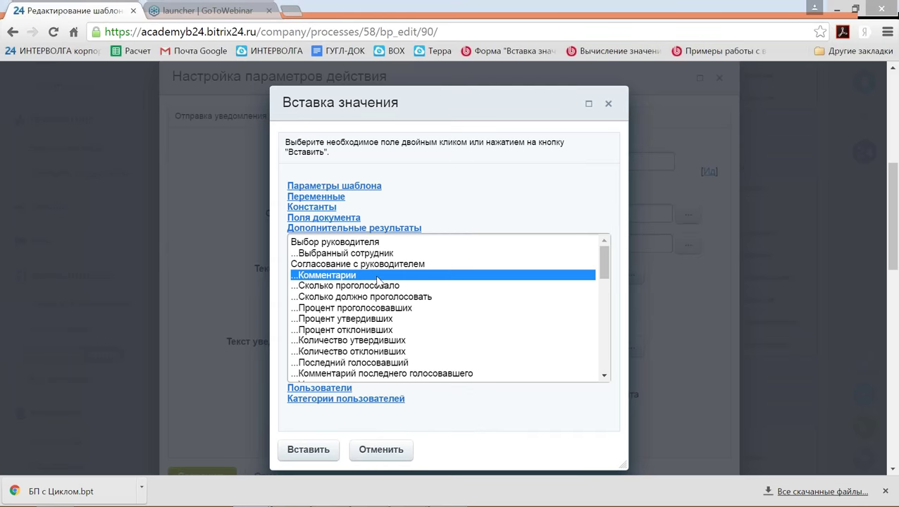
left_click(316, 457)
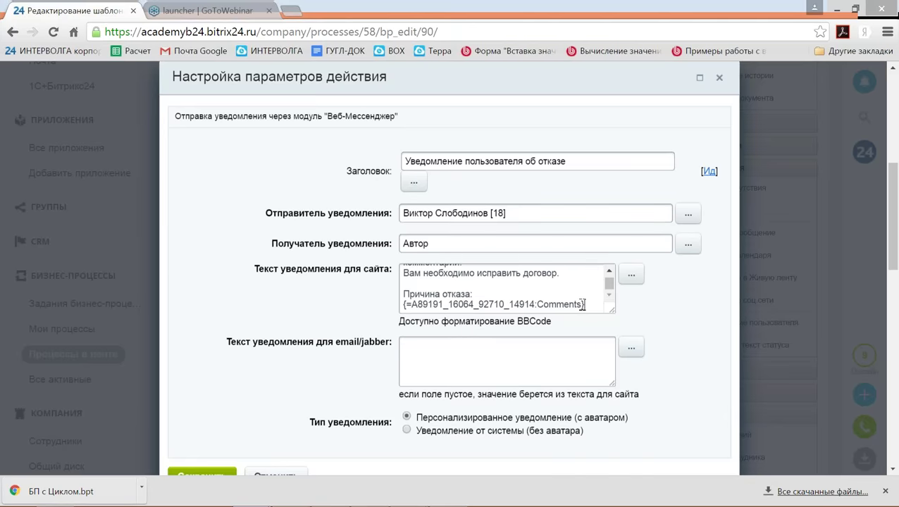
scroll(584, 305, "down", 1)
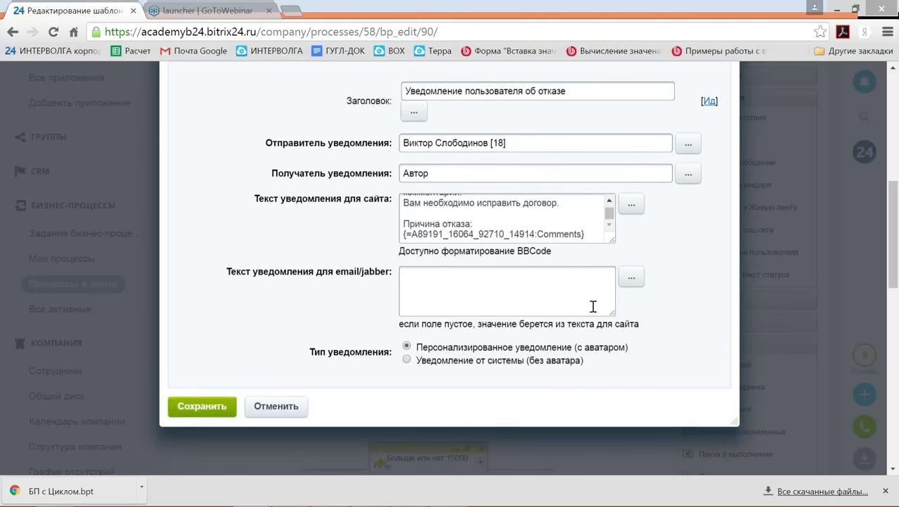
left_click(221, 402)
Save the whole Оформление договора с Циклом process template.
scroll(311, 363, "up", 1)
scroll(310, 363, "down", 2)
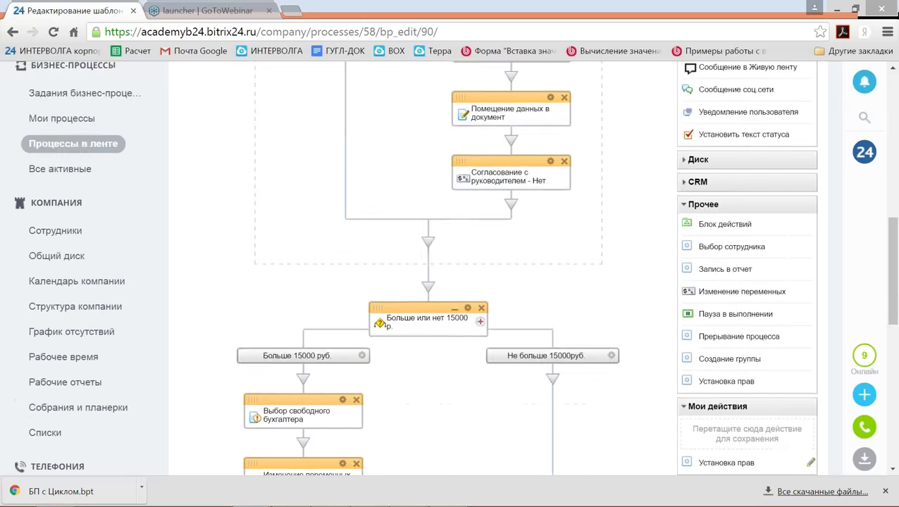
scroll(202, 370, "down", 6)
scroll(202, 369, "down", 3)
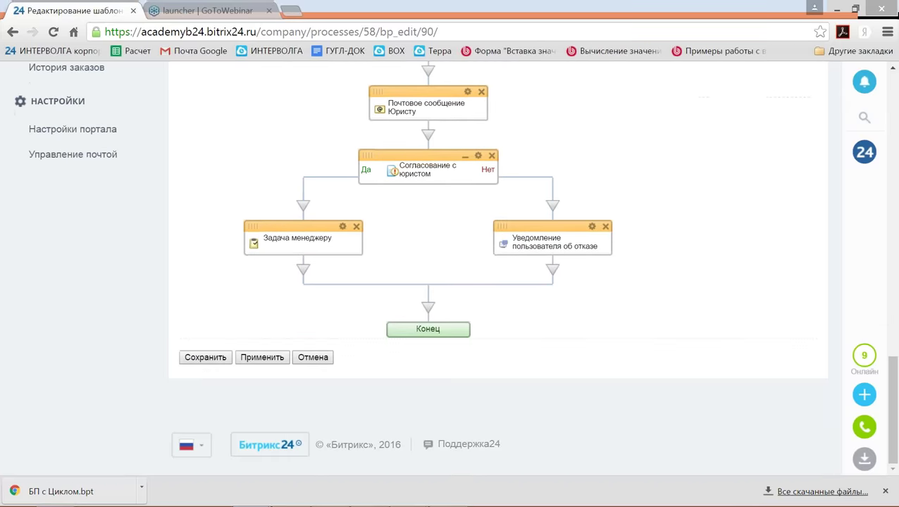
left_click(204, 360)
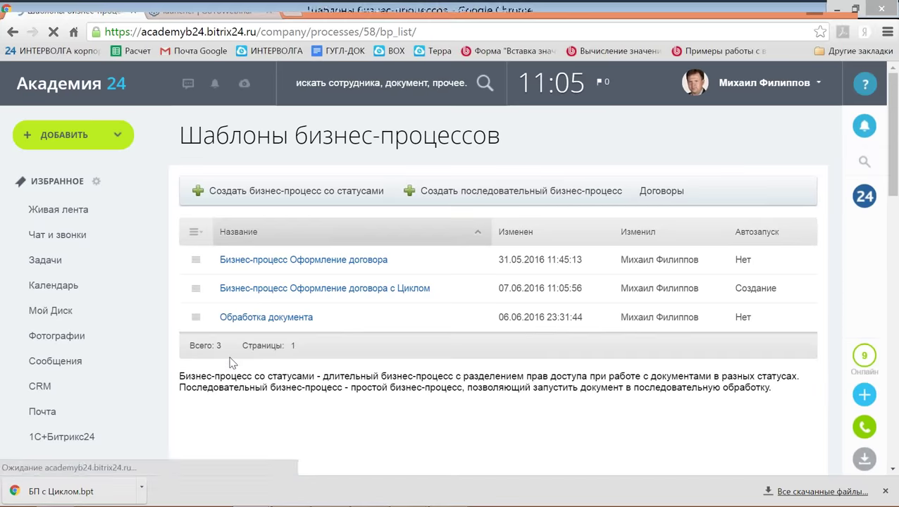
In the Internet Explorer feed, start a new Оформление договора process via ЕЩЁ > Процессы.
mouse_move(330, 496)
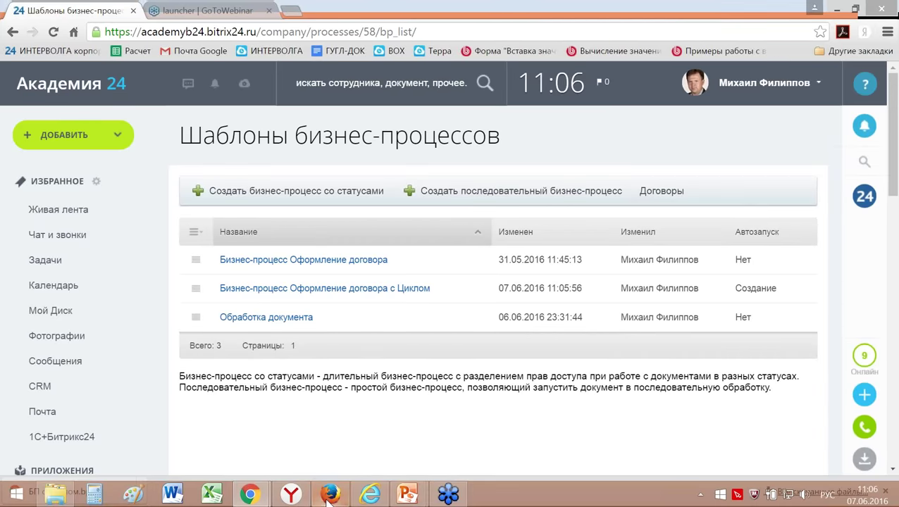
left_click(371, 494)
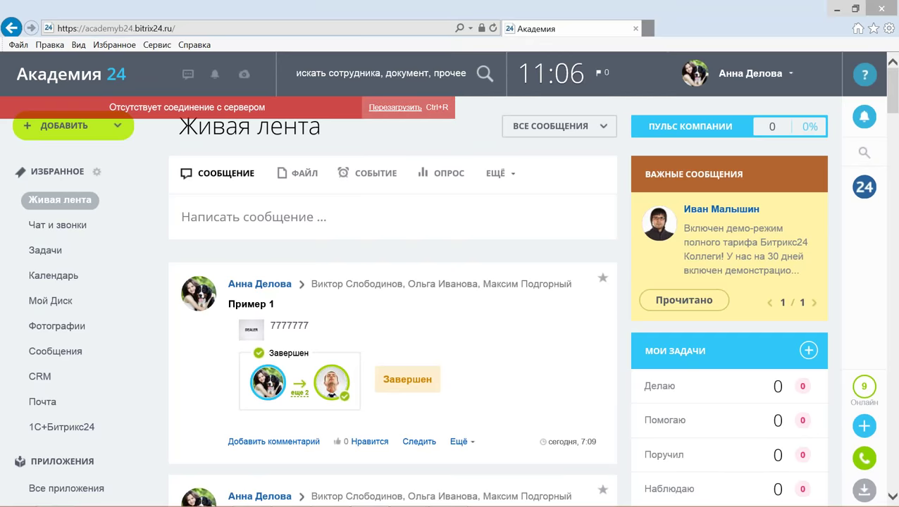
left_click(395, 107)
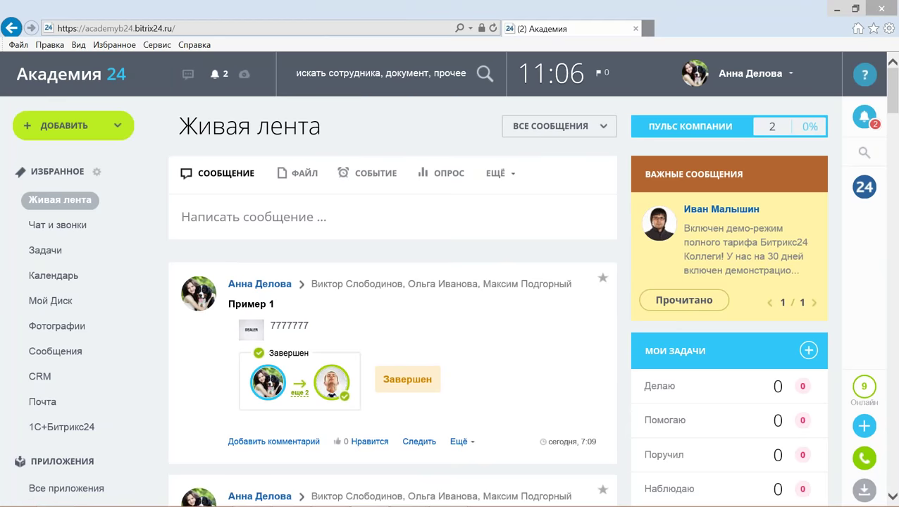
left_click(493, 173)
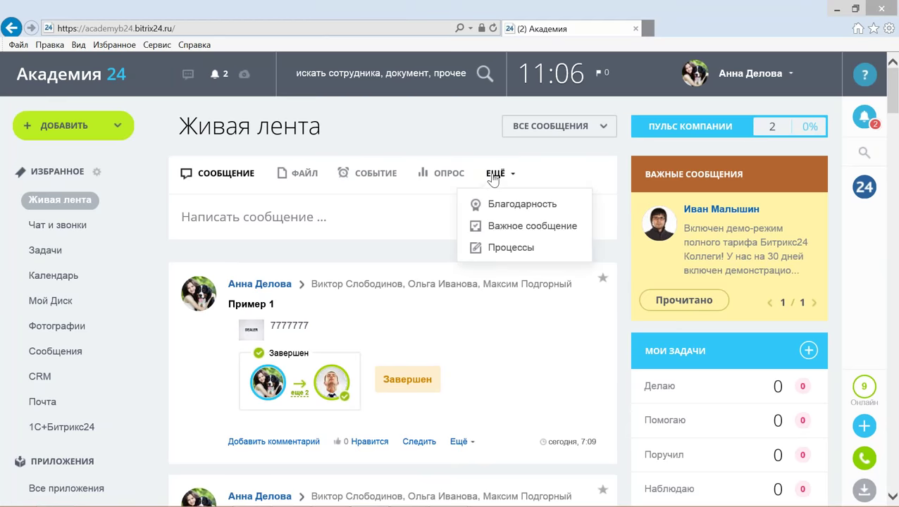
left_click(501, 250)
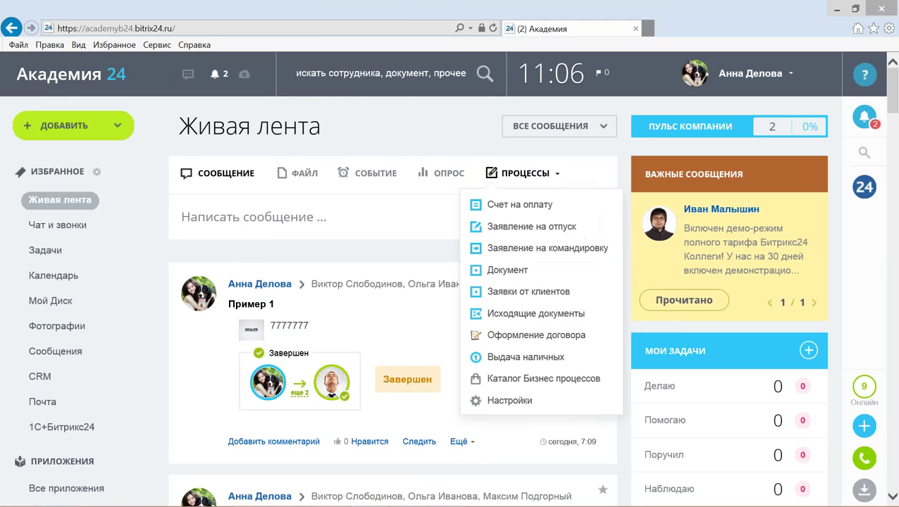
left_click(503, 336)
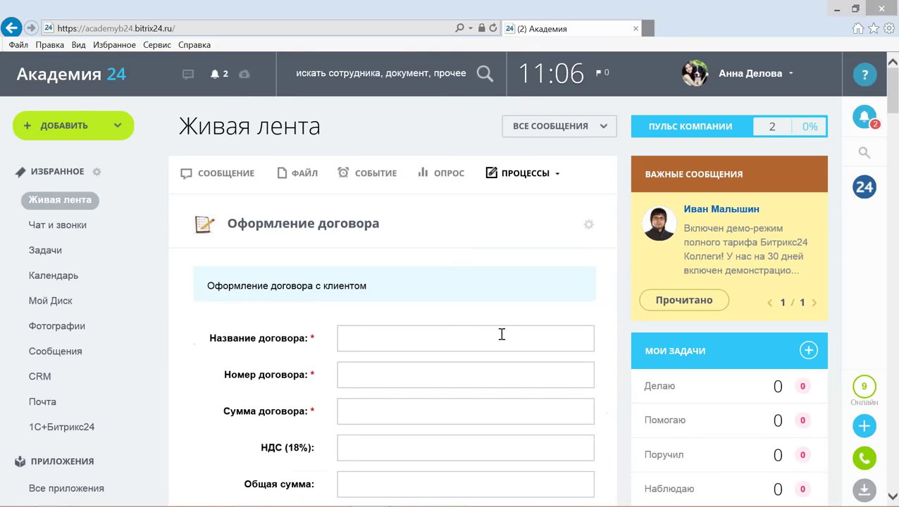
scroll(501, 335, "down", 1)
Fill in contract name Пример, number 1, sum 10000, and submit the process.
left_click(413, 276)
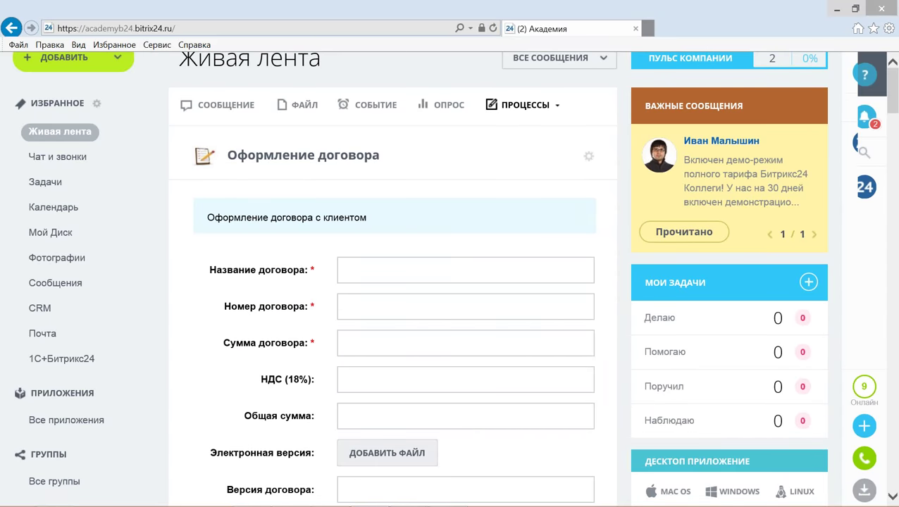
type("Пример")
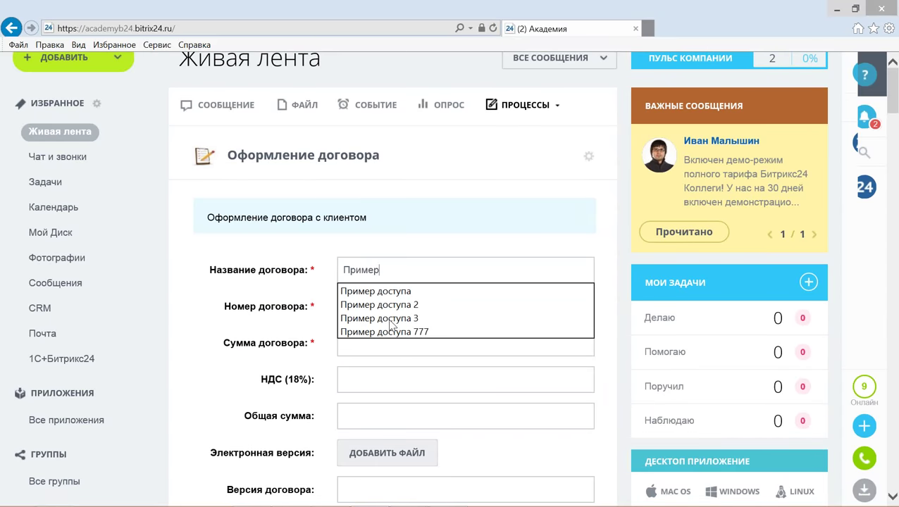
left_click(356, 308)
type("1")
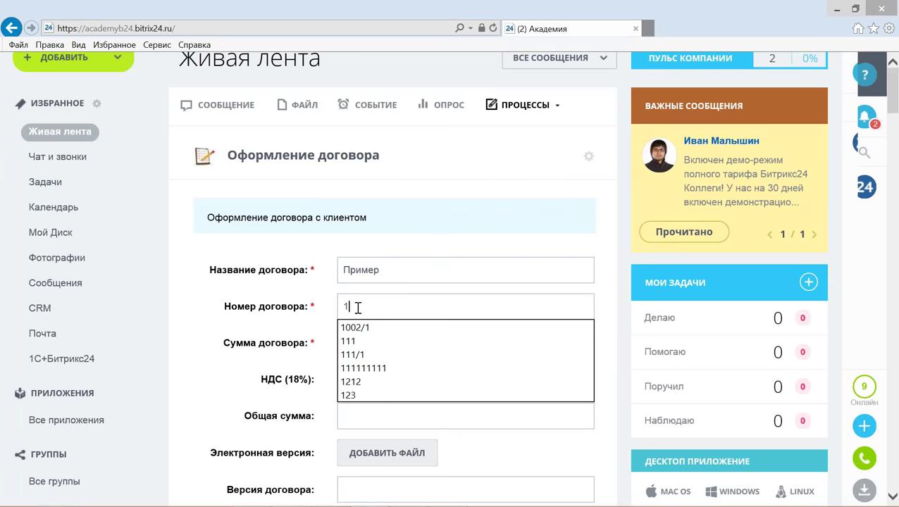
left_click(345, 341)
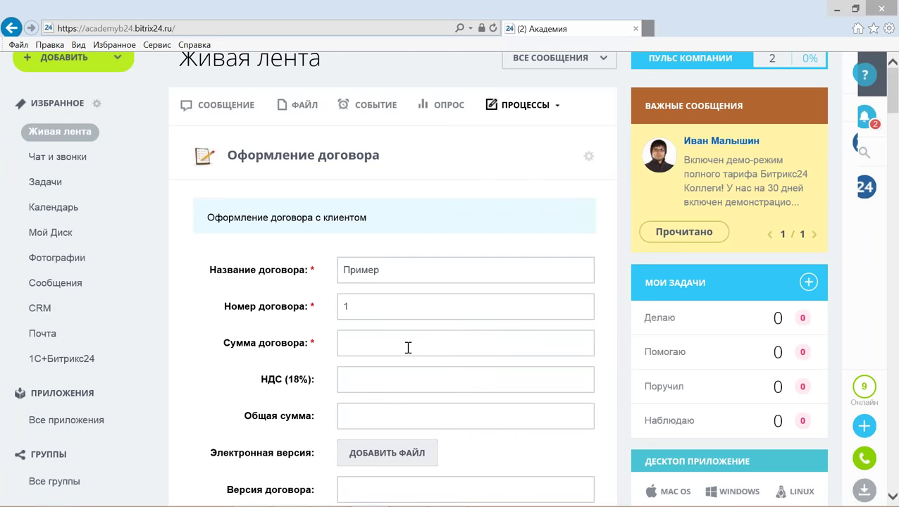
type("2")
key("BackSpace")
type("10000")
scroll(387, 354, "down", 3)
scroll(419, 107, "down", 1)
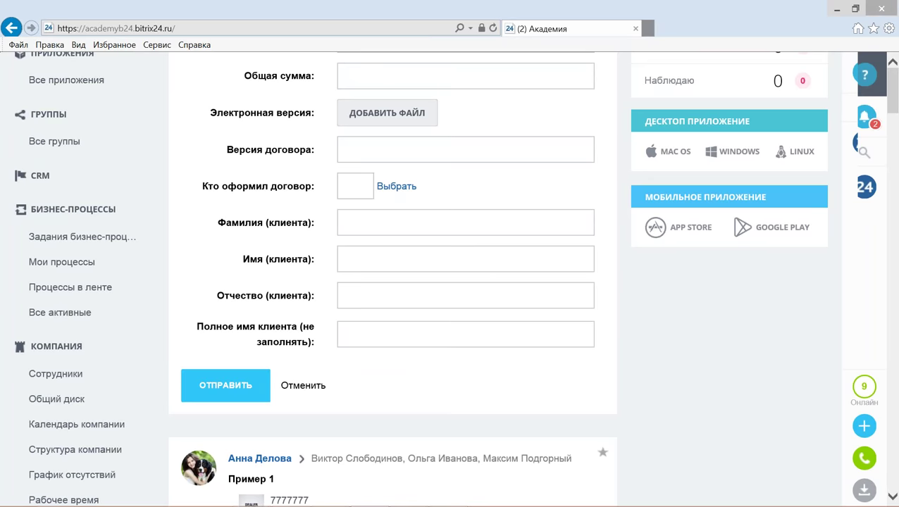
left_click(233, 392)
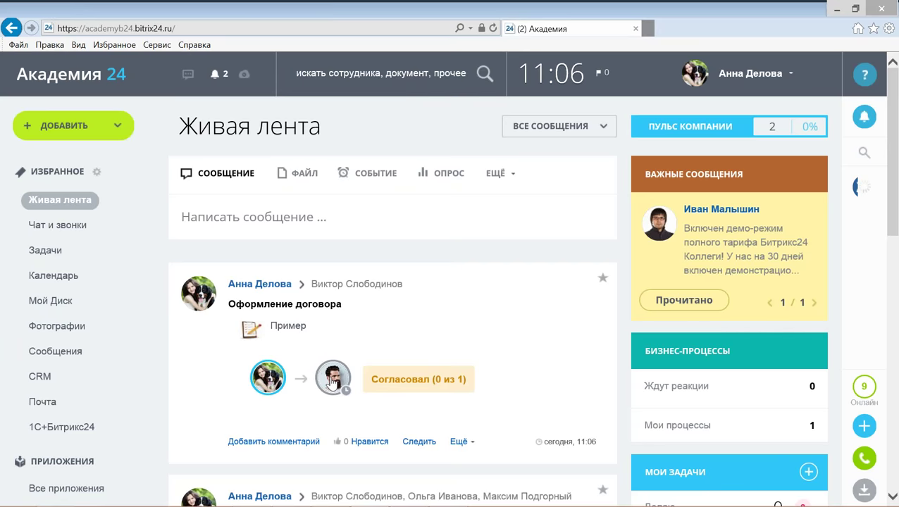
mouse_move(332, 383)
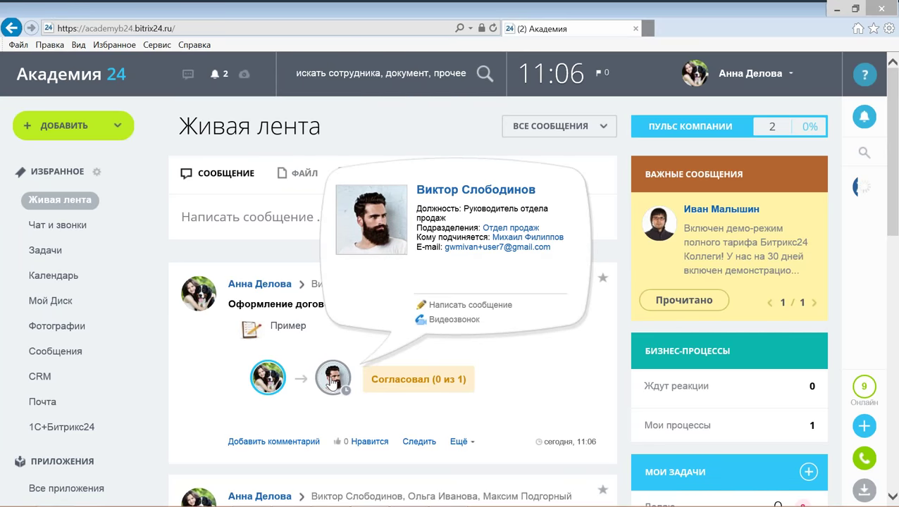
mouse_move(356, 499)
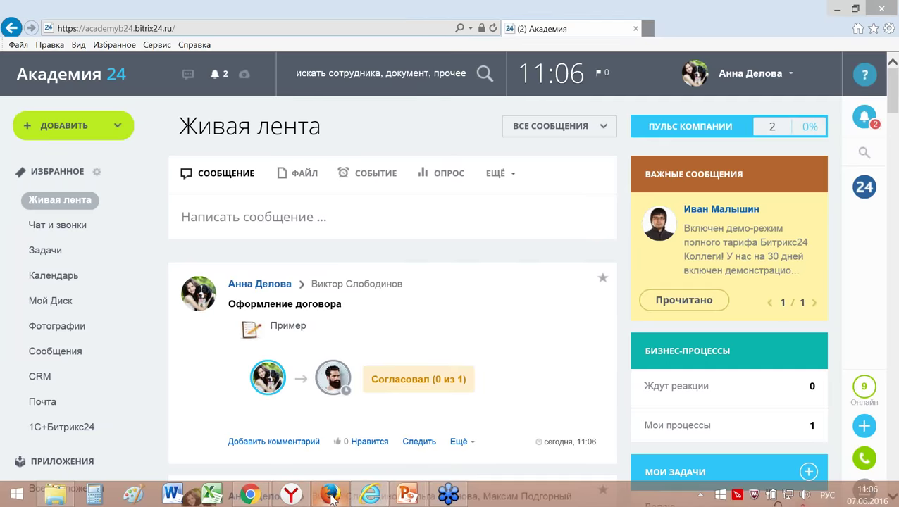
As the approver, reject the Пример contract task with comment 'Реквизиты неправильно оформлены'.
left_click(330, 495)
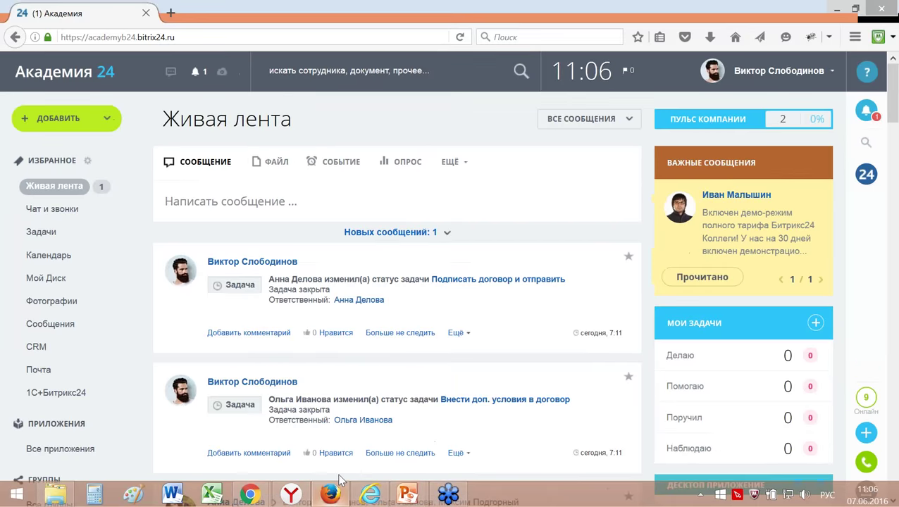
left_click(400, 233)
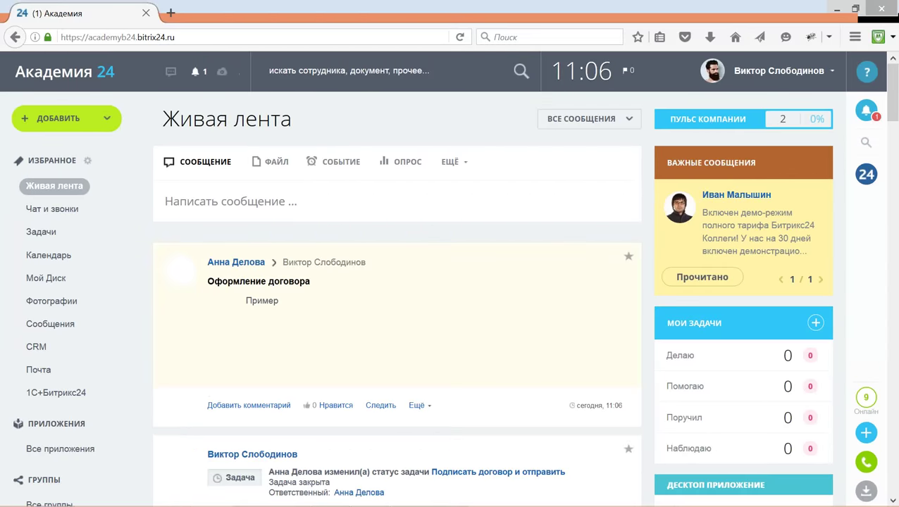
scroll(406, 245, "down", 3)
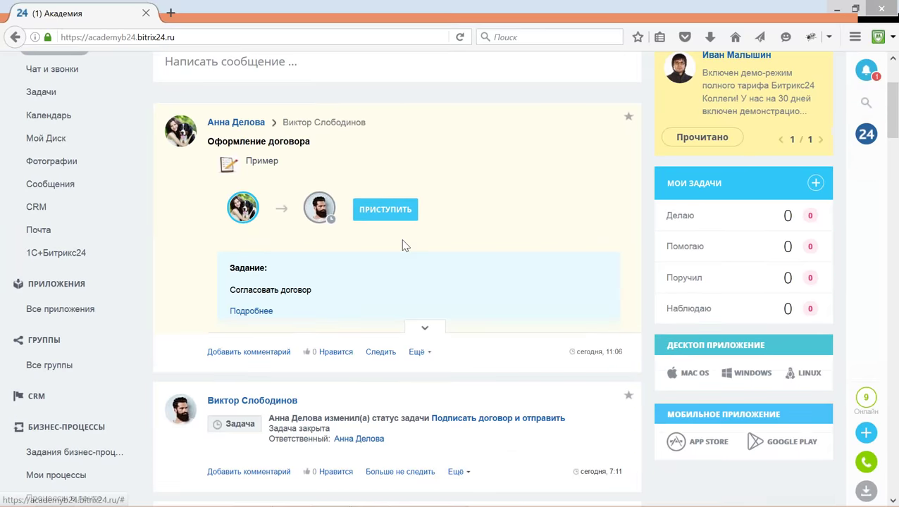
left_click(386, 209)
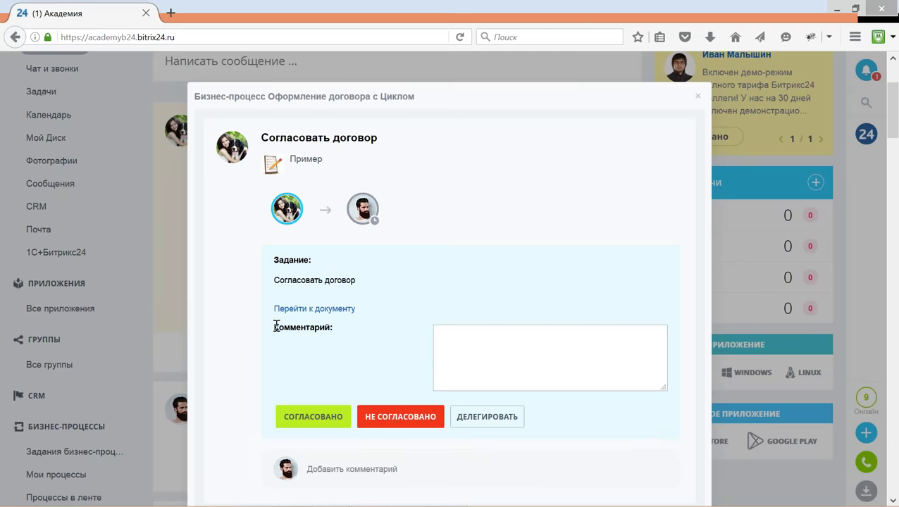
left_click_drag(276, 325, 334, 329)
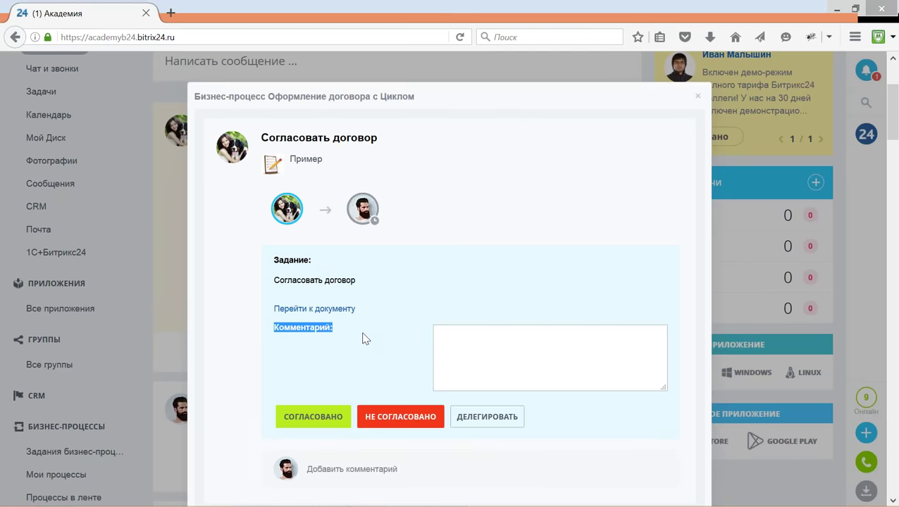
scroll(363, 339, "down", 2)
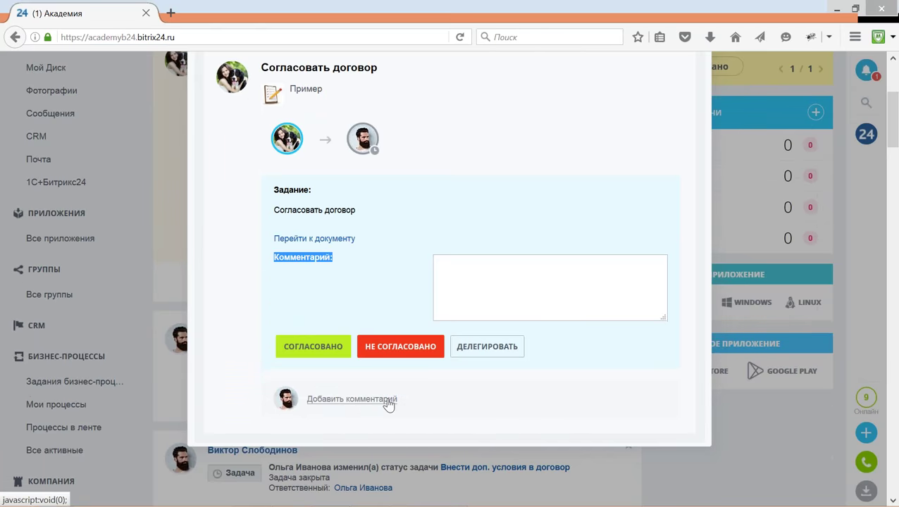
scroll(388, 403, "up", 5)
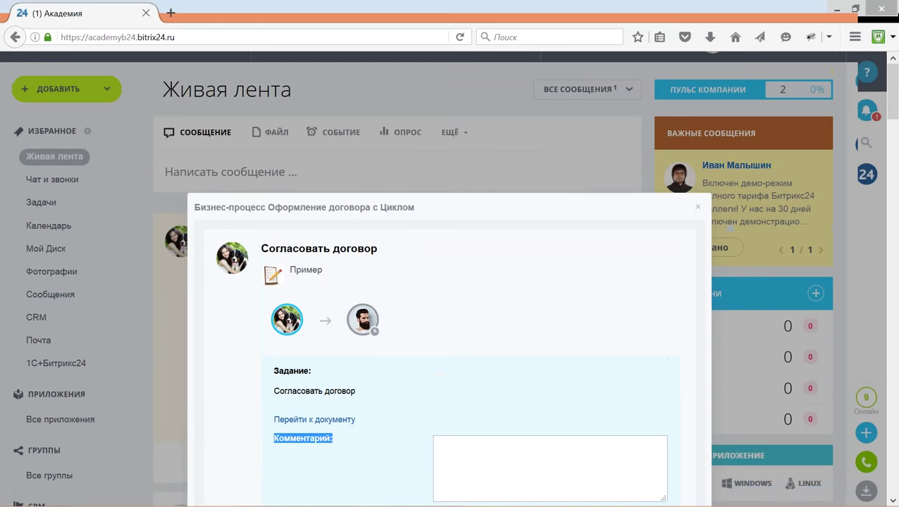
scroll(314, 146, "down", 1)
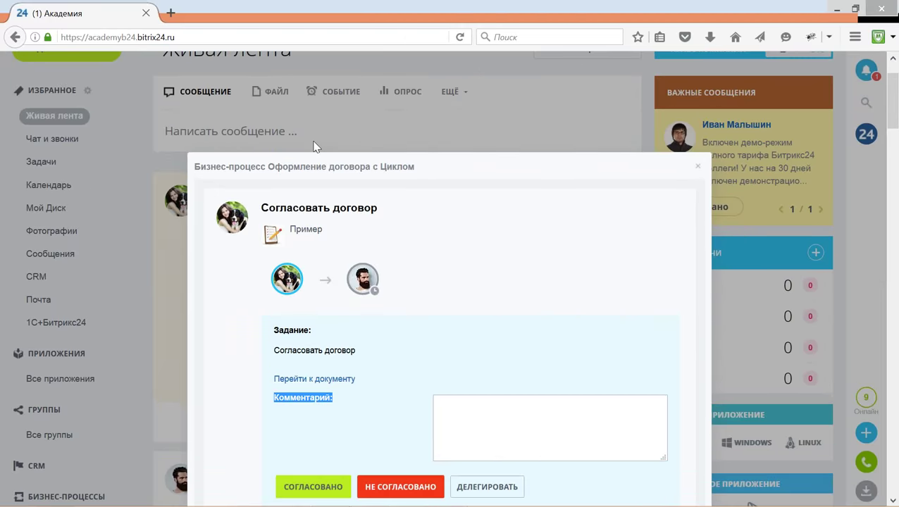
scroll(440, 300, "down", 4)
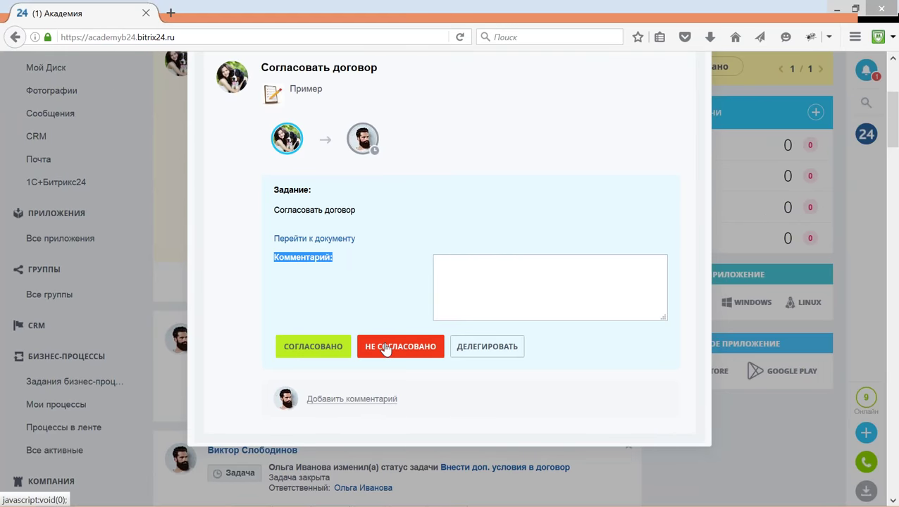
left_click(463, 273)
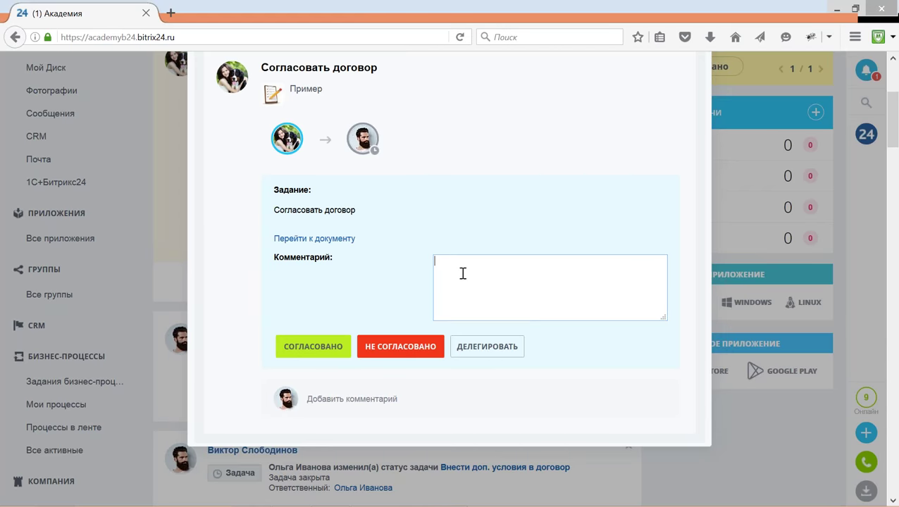
type("Реквизиты неправильно оформлены")
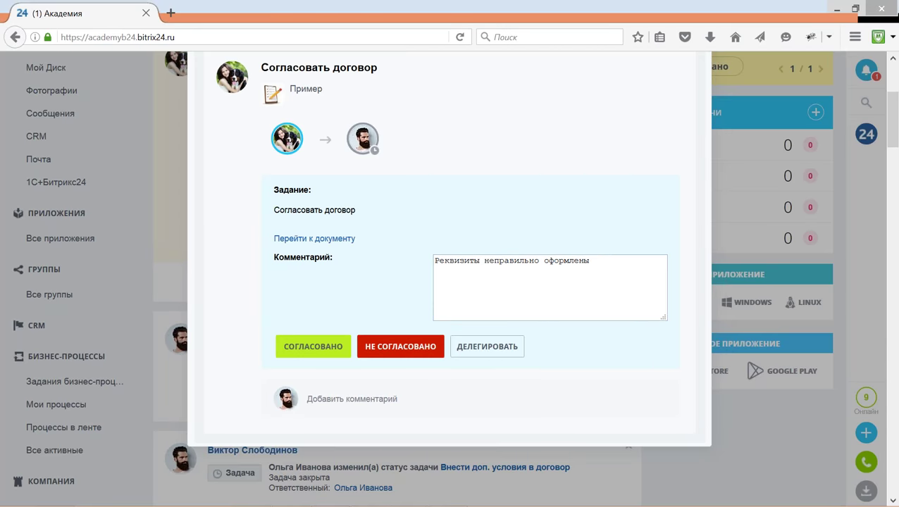
left_click(407, 347)
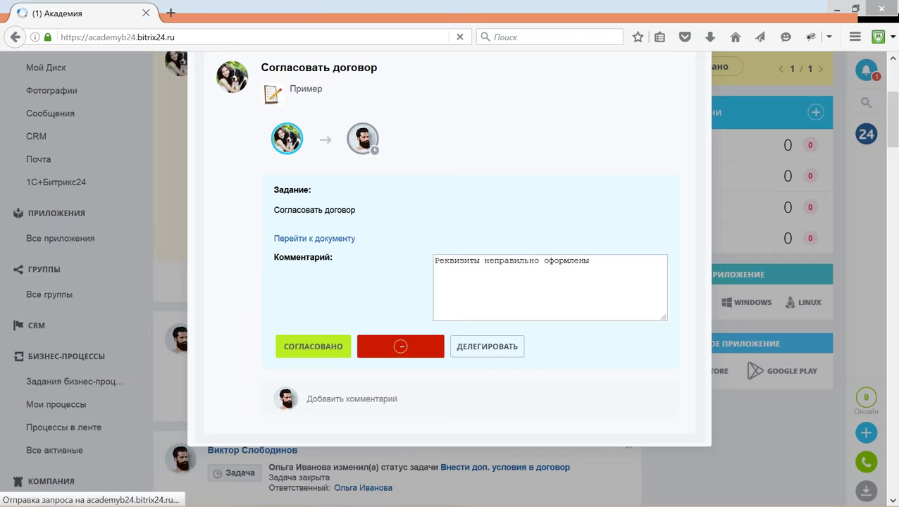
In the initiator's window, read the rejection notification with its comment, then close the notifications.
scroll(407, 353, "down", 3)
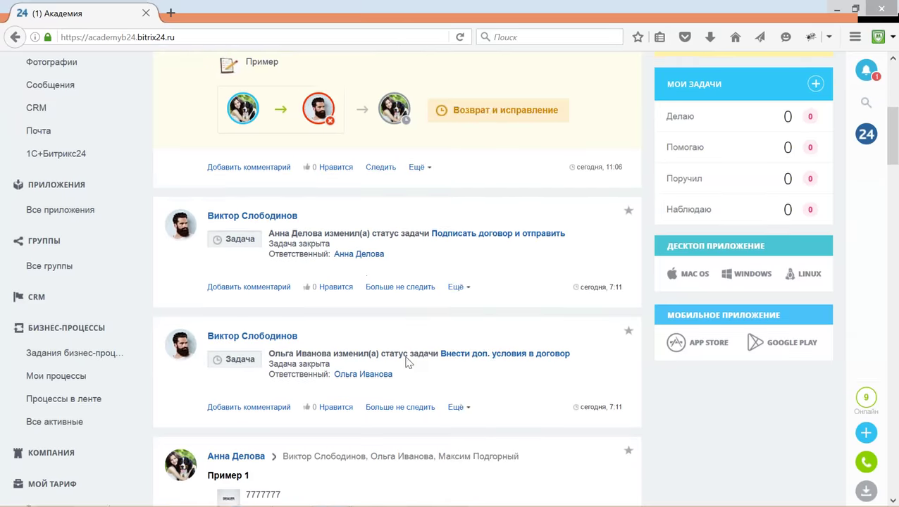
mouse_move(380, 501)
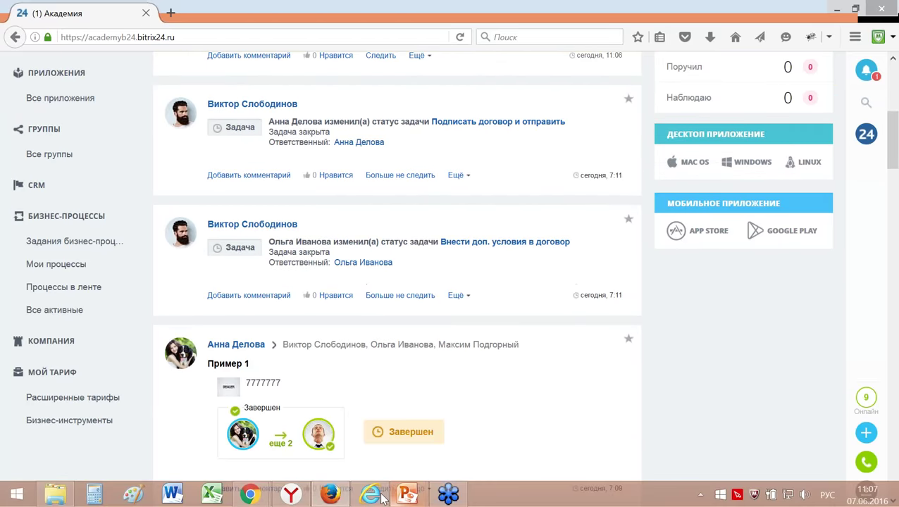
left_click(370, 495)
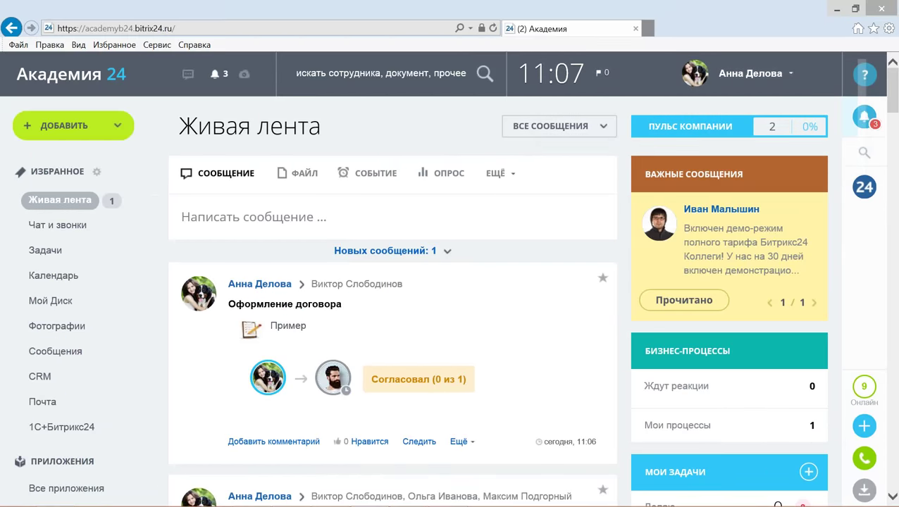
left_click(866, 118)
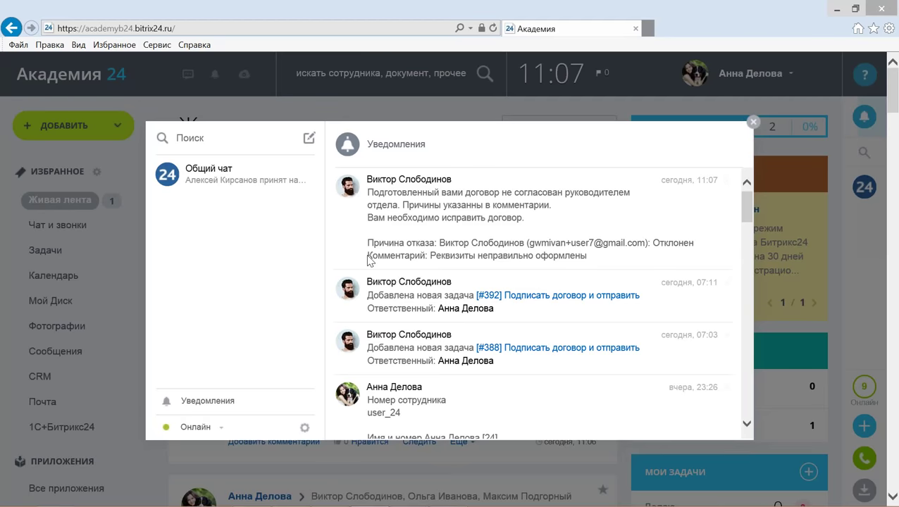
left_click_drag(368, 256, 587, 255)
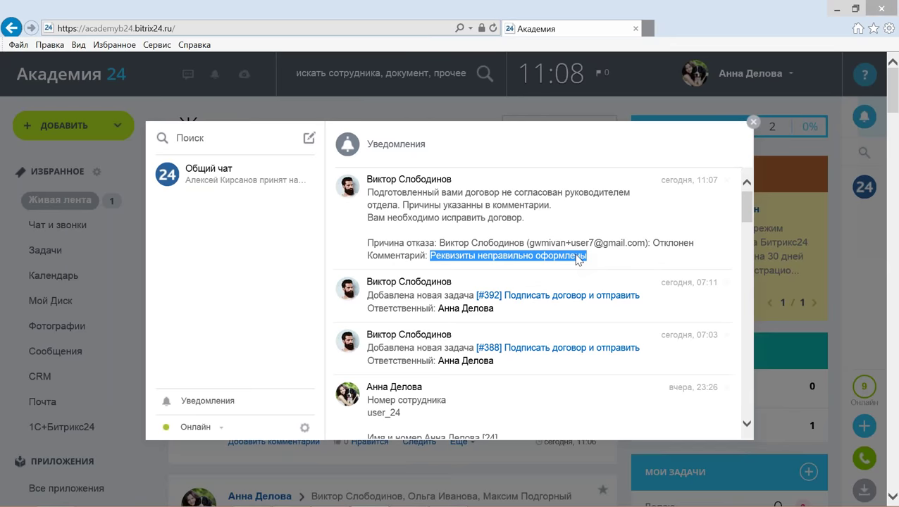
left_click(754, 124)
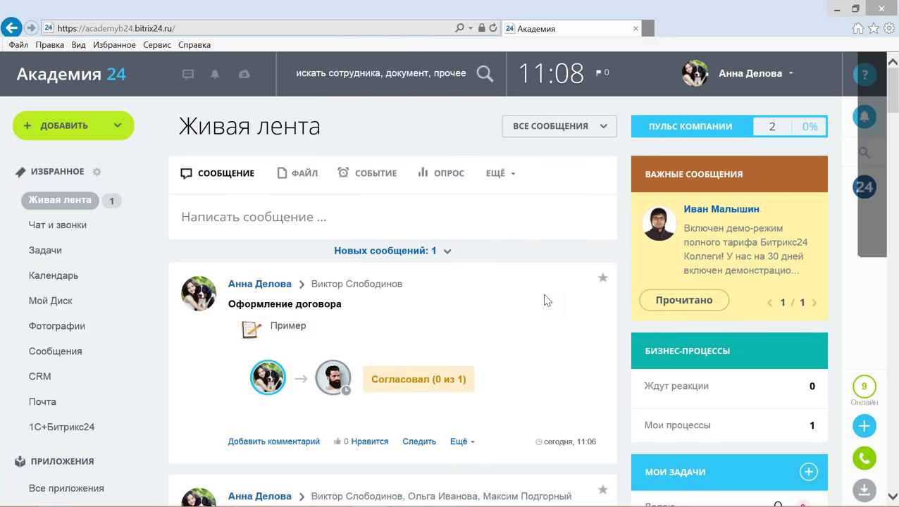
Show the PowerPoint Q&A slide, then return to the Шаблоны бизнес-процессов browser window.
key("alt+Tab")
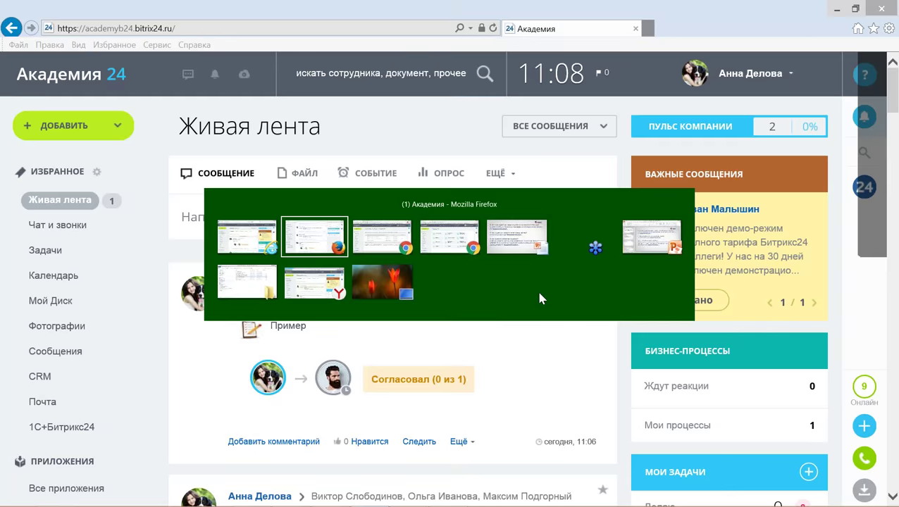
key("alt+Tab")
key("alt+Tab")
key("alt+Tab")
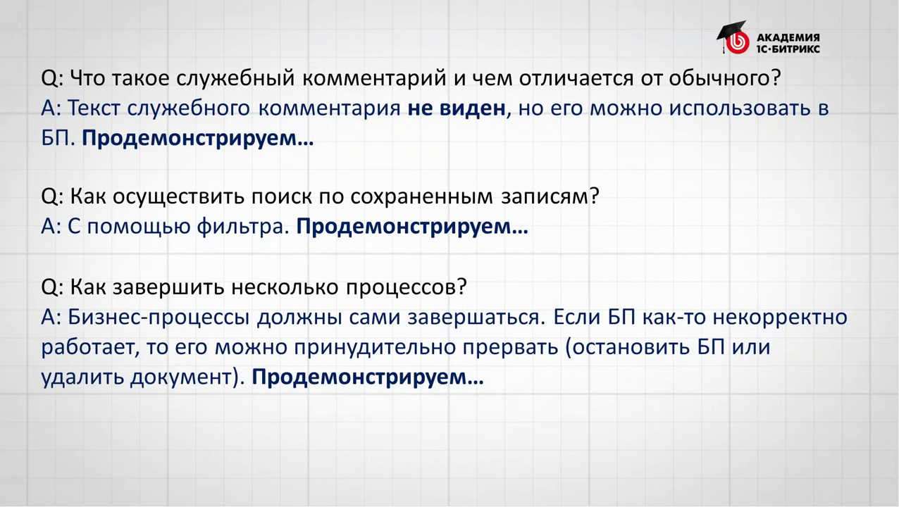
key("alt+Tab")
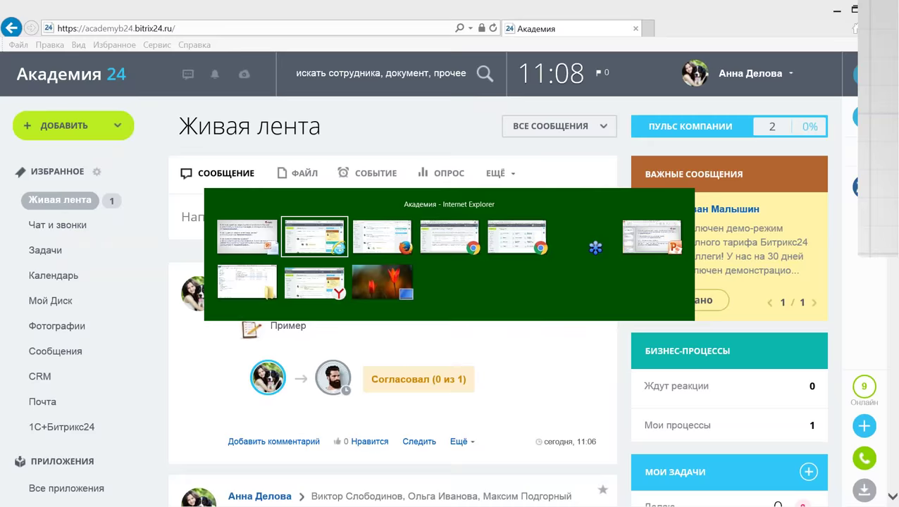
key("Tab")
key("Tab")
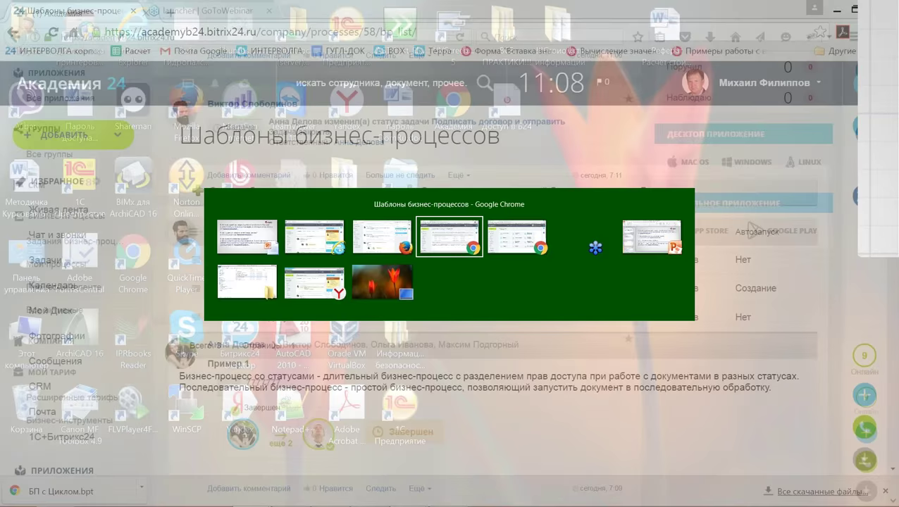
scroll(376, 312, "down", 6)
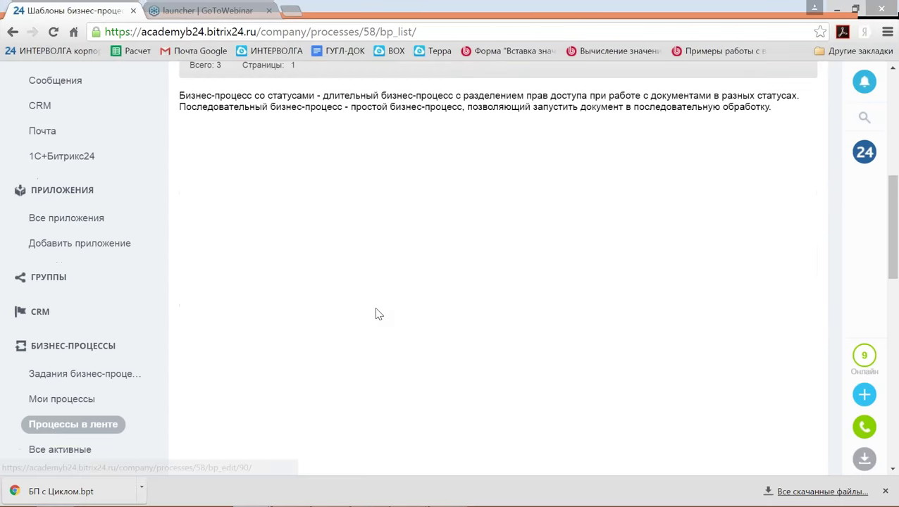
In the Оформление договора contract list, replace the section filter field with Название договора.
left_click(71, 287)
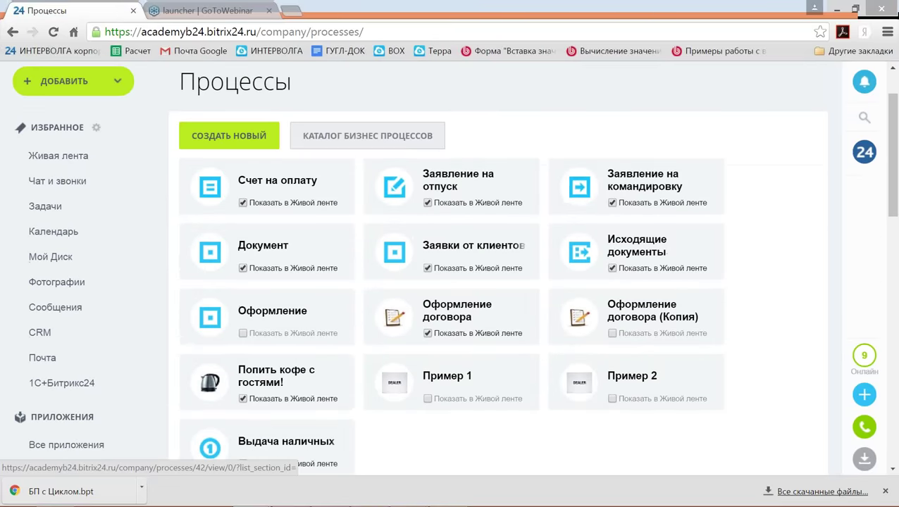
left_click(457, 304)
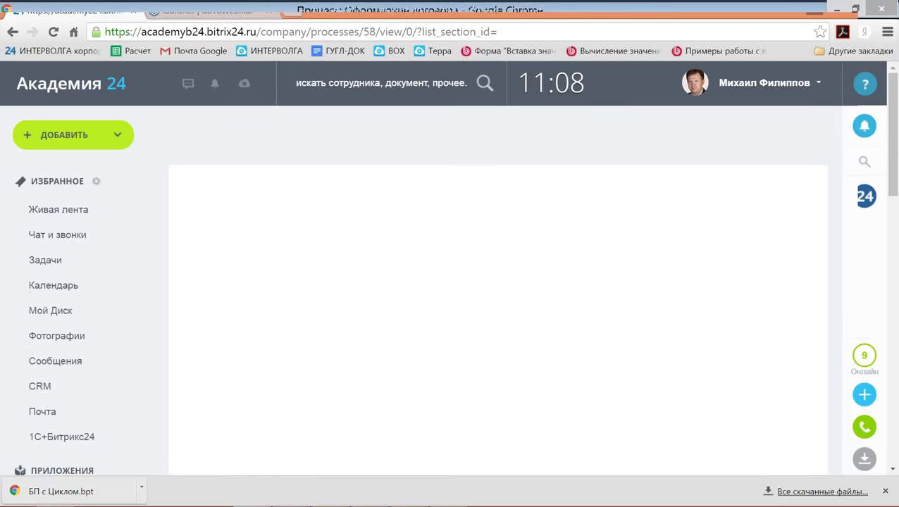
scroll(458, 301, "down", 3)
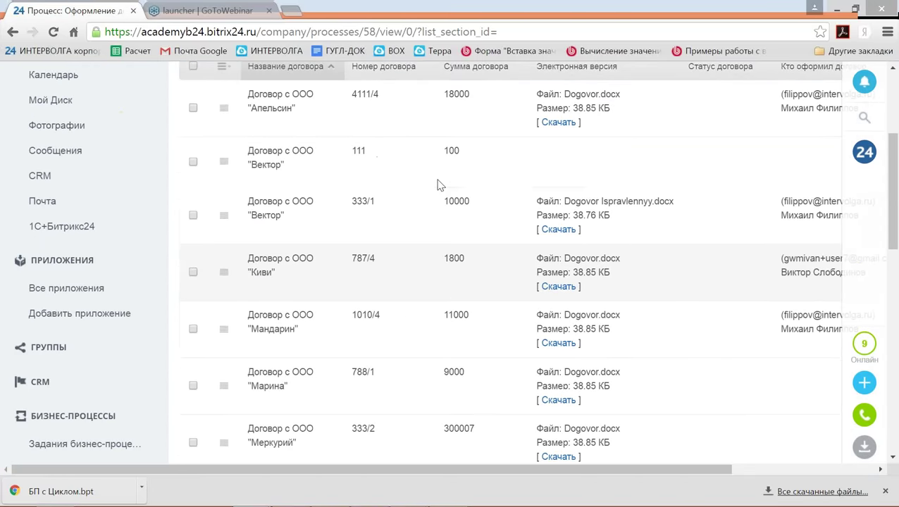
scroll(398, 246, "down", 1)
scroll(396, 234, "up", 2)
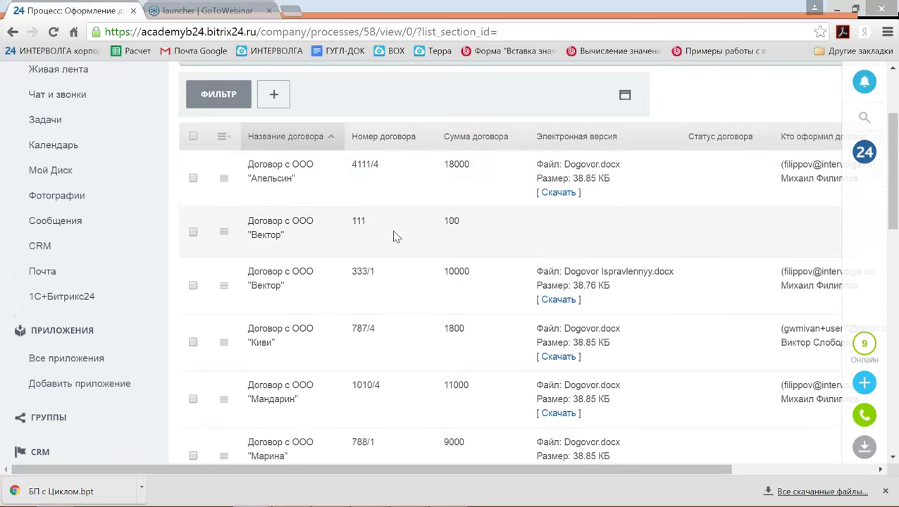
scroll(304, 208, "down", 4)
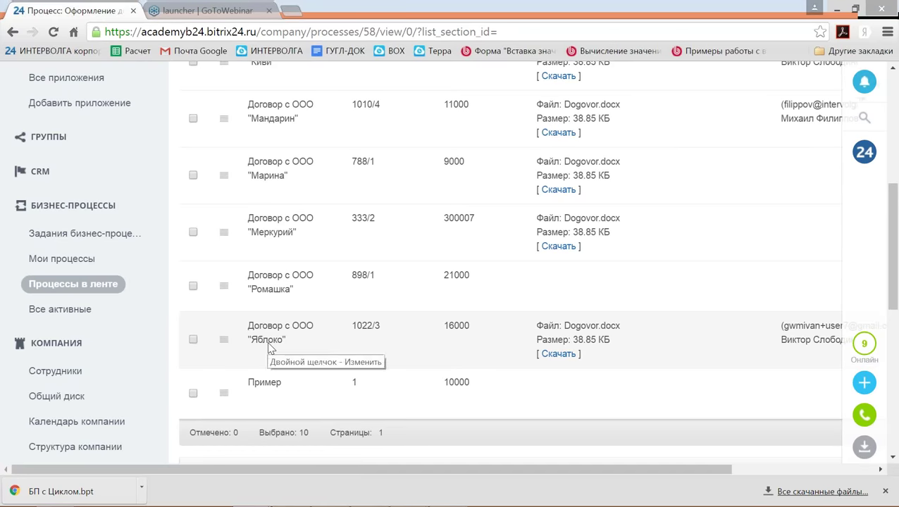
scroll(269, 347, "up", 7)
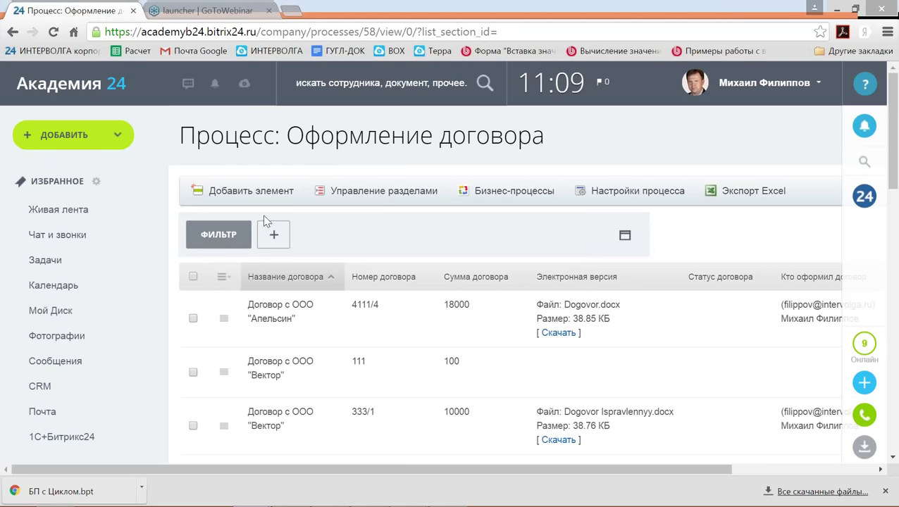
left_click(625, 238)
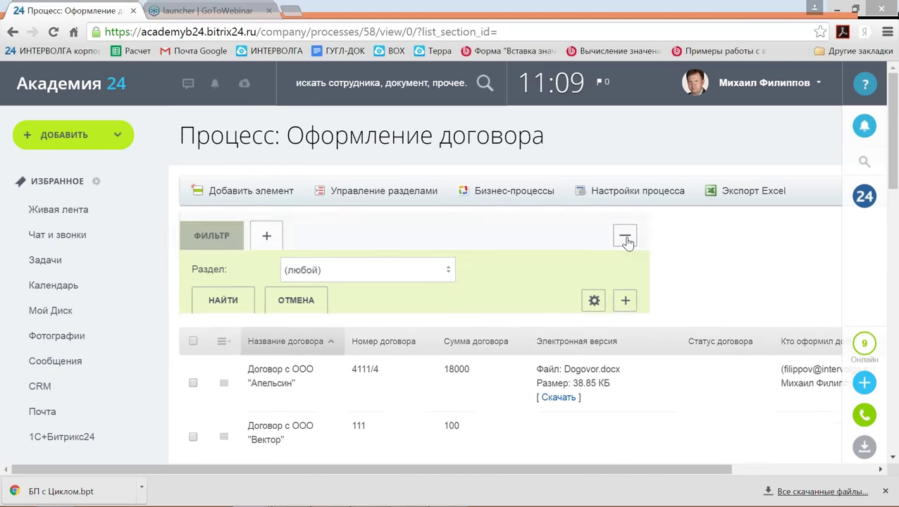
left_click(623, 301)
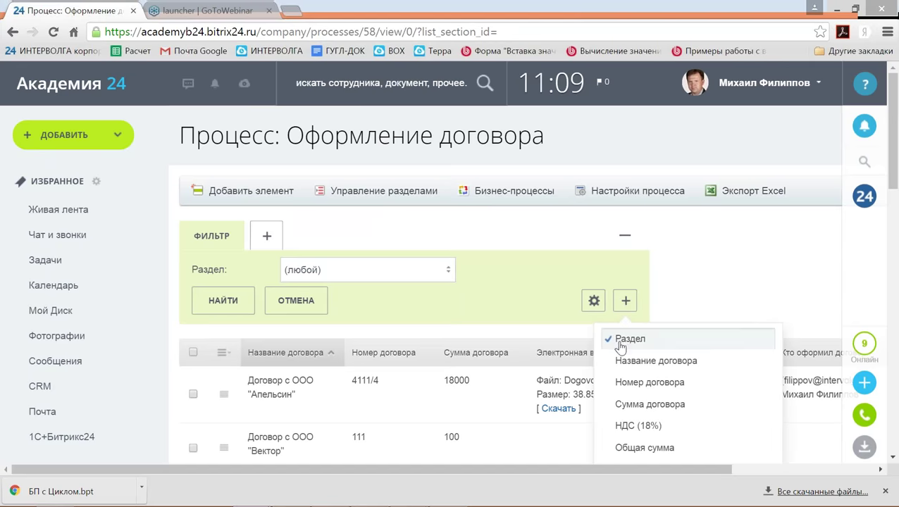
left_click(625, 361)
left_click(627, 273)
Filter the contracts by name яблоко to show only the Яблоко contract.
left_click(333, 267)
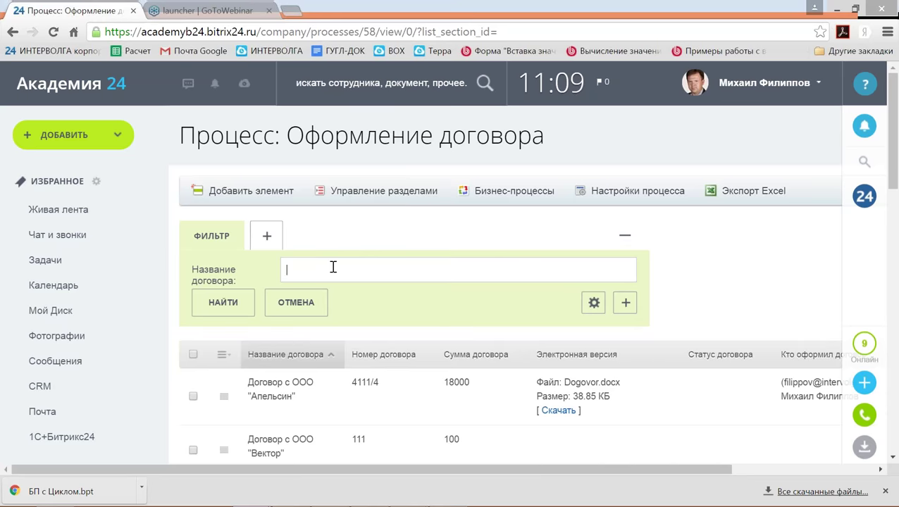
type("я")
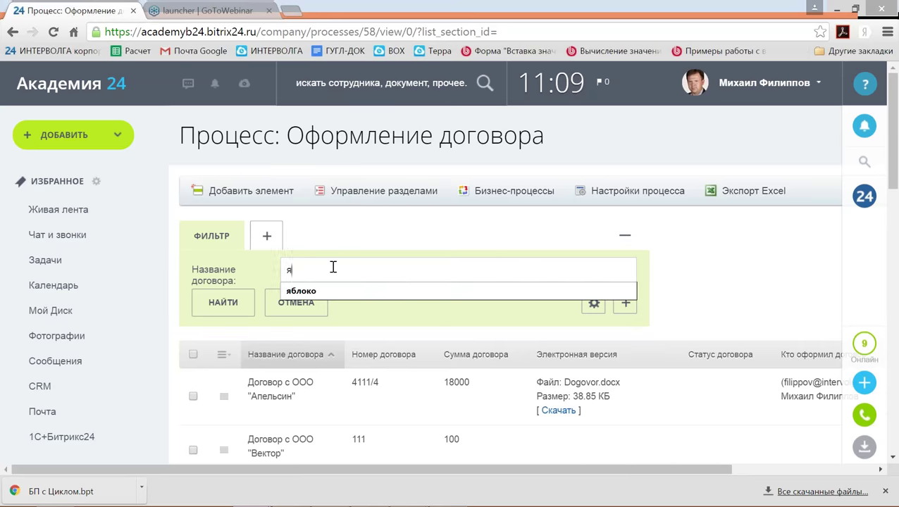
key("Down")
key("Return")
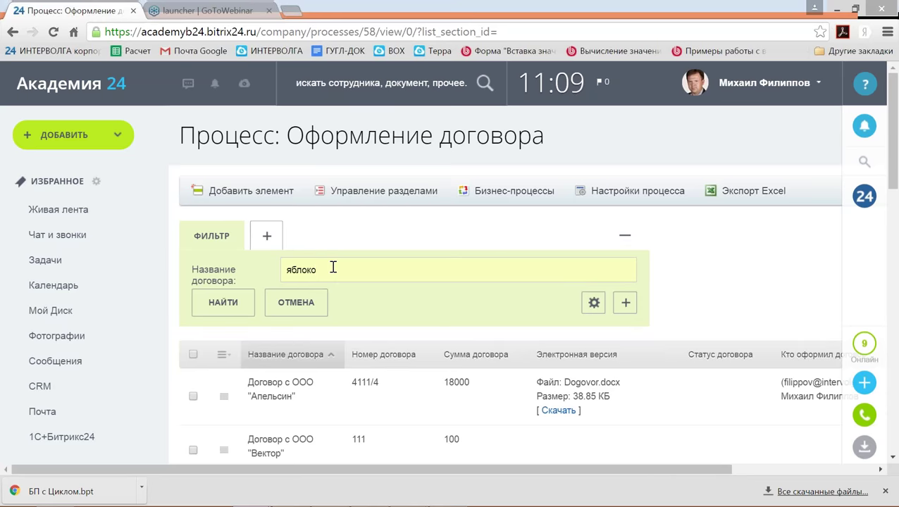
left_click(223, 303)
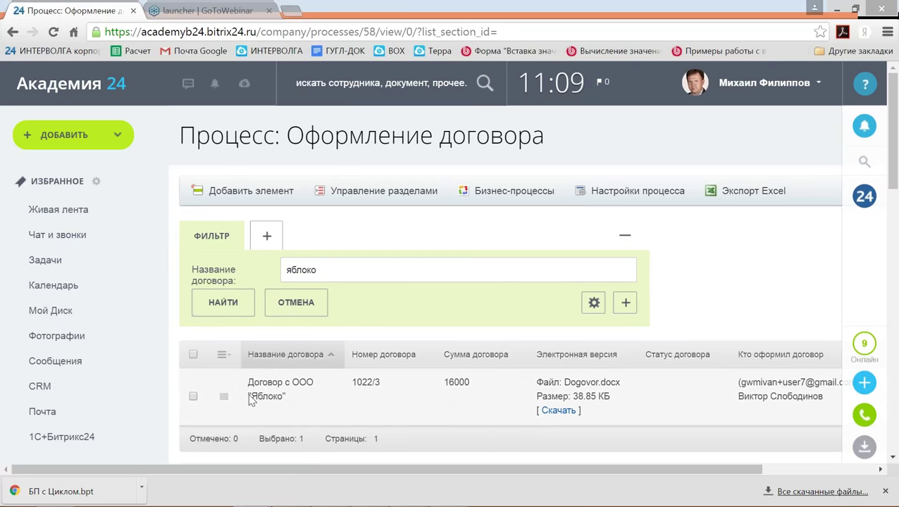
left_click_drag(248, 396, 295, 407)
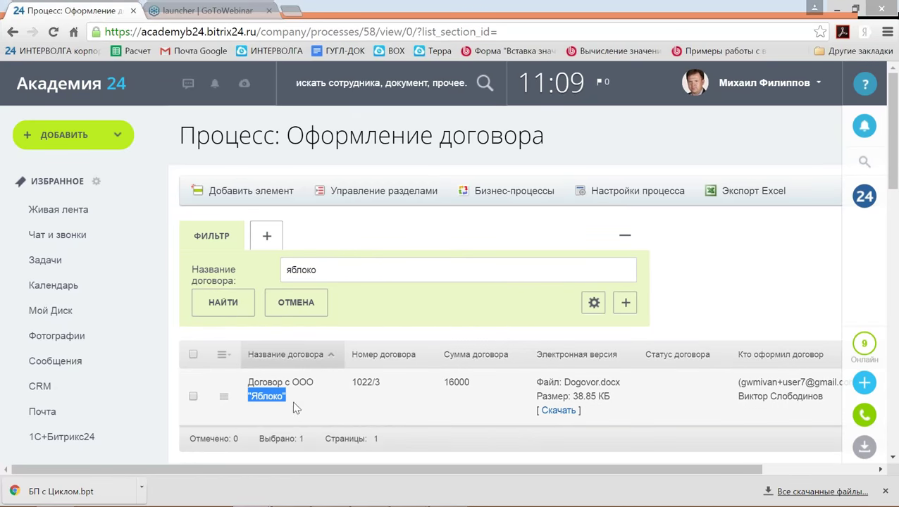
Clear the contract name filter and search again to list all contracts.
scroll(300, 407, "down", 1)
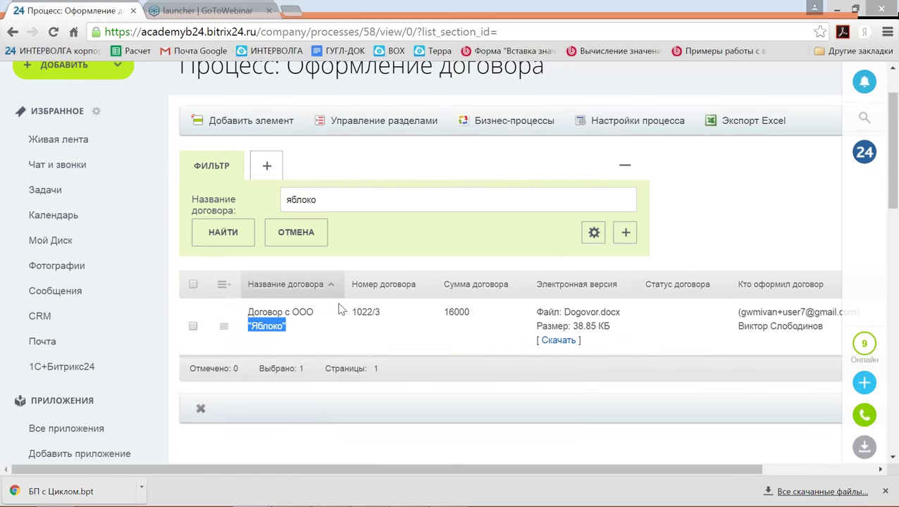
double_click(304, 200)
key("BackSpace")
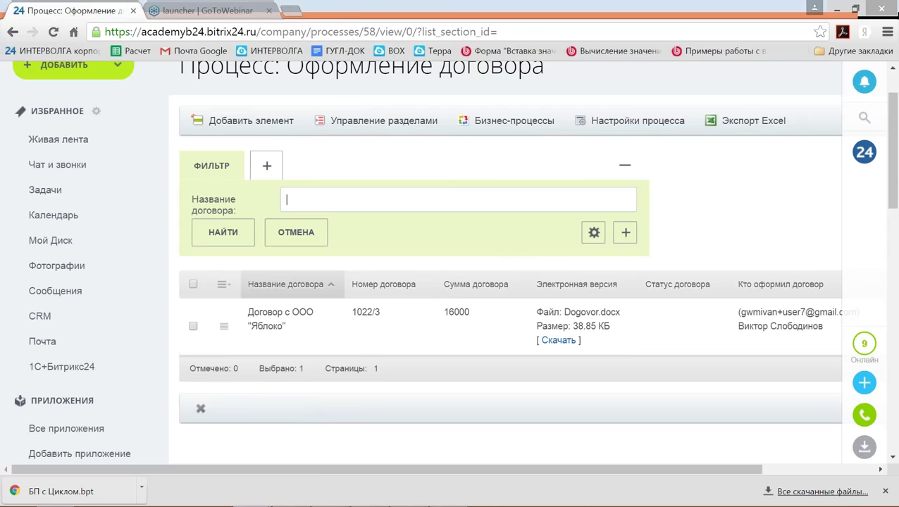
left_click(223, 232)
key("alt+Tab")
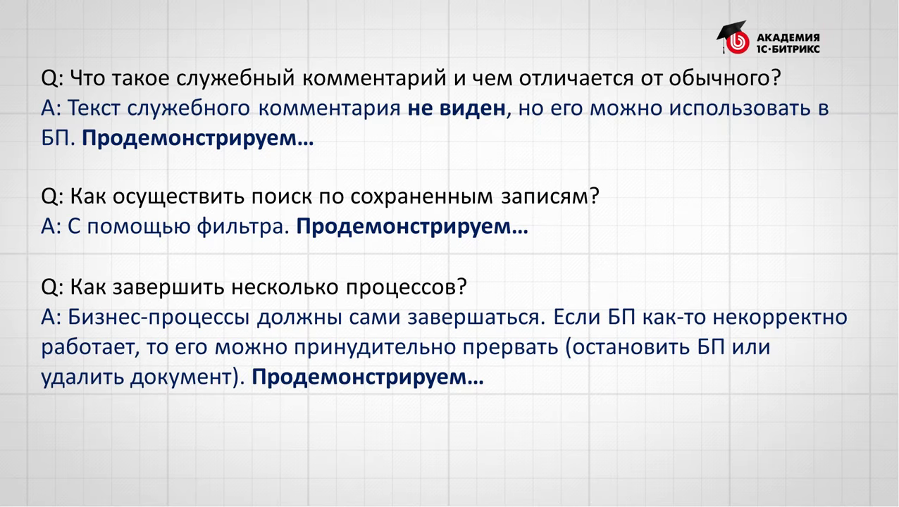
key("alt+Tab")
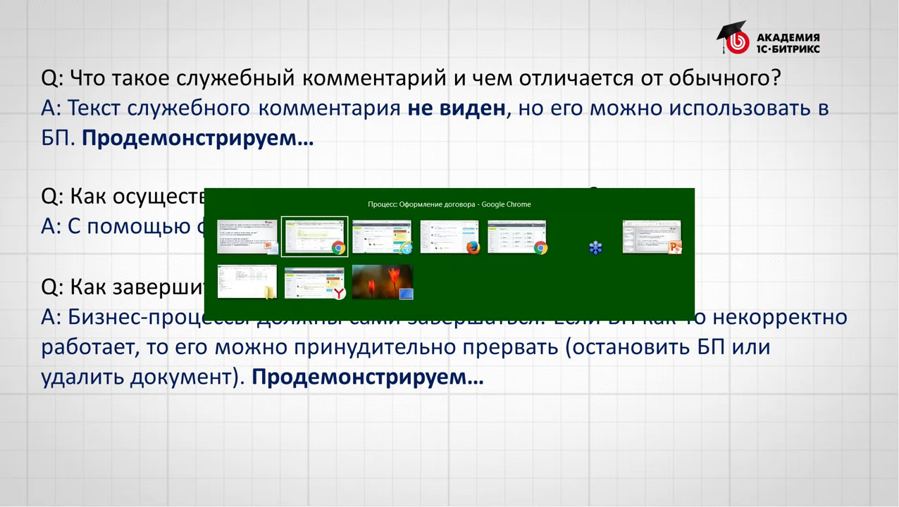
scroll(362, 263, "up", 2)
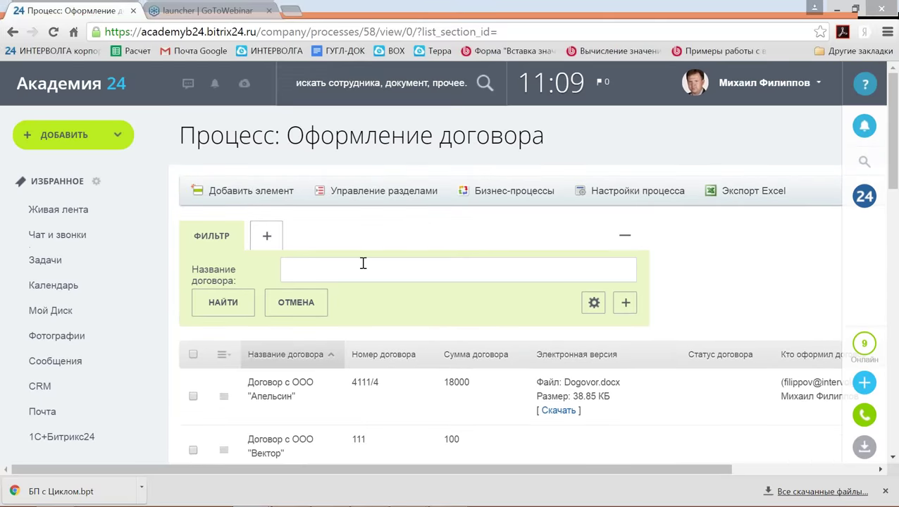
scroll(646, 153, "down", 6)
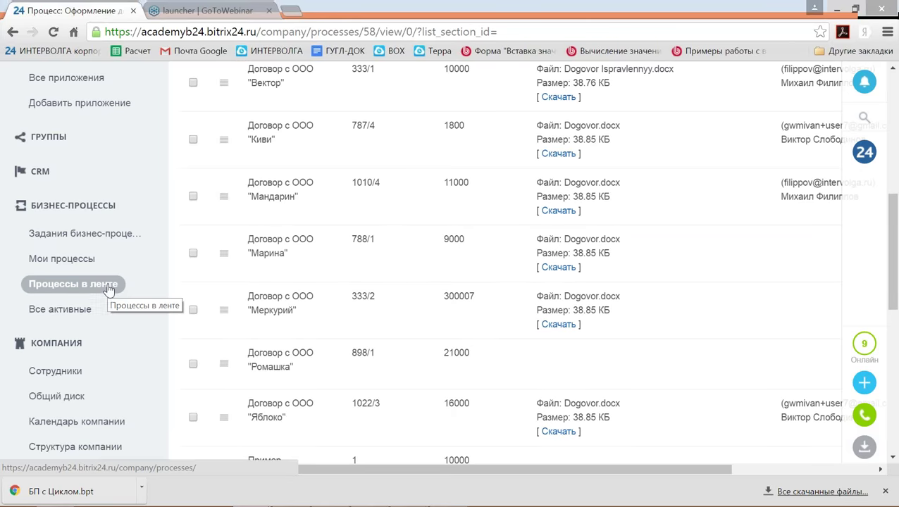
scroll(109, 289, "down", 4)
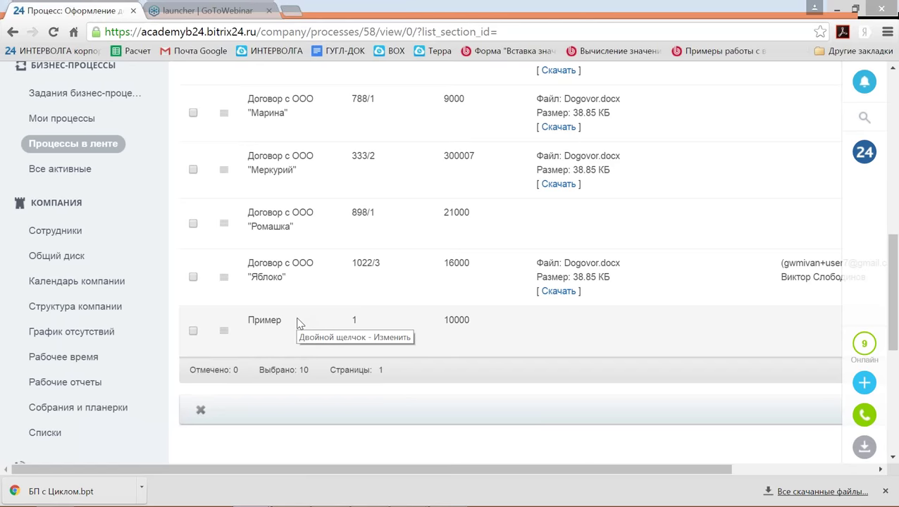
Stop the Пример contract's business process from its Бизнес-процессы tab and return to the list.
left_click(224, 331)
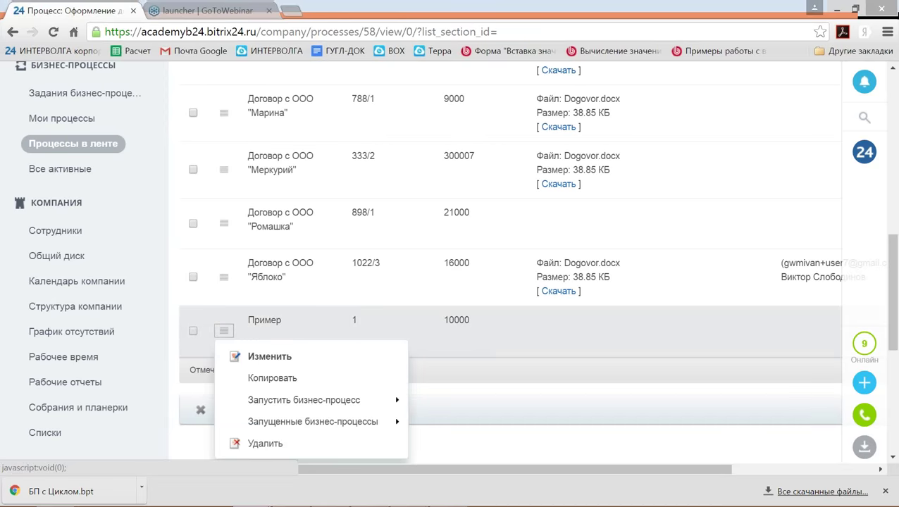
left_click(259, 357)
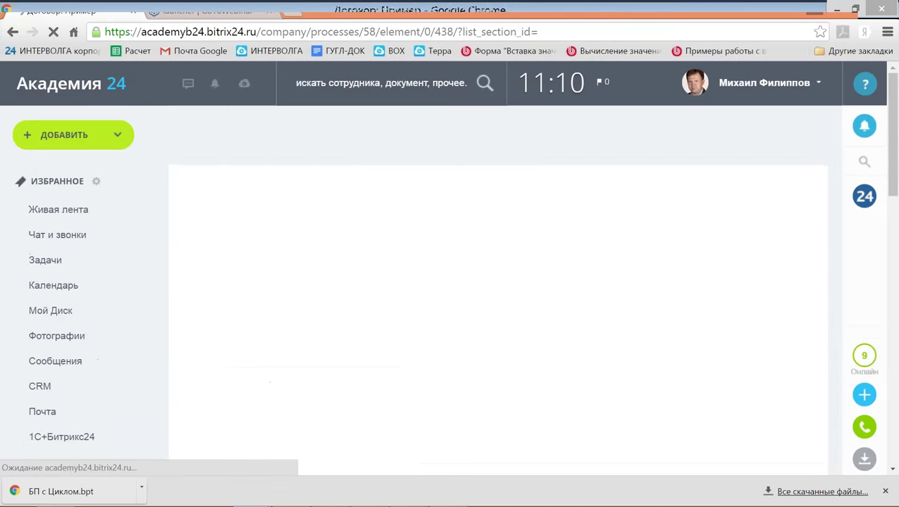
scroll(352, 315, "down", 2)
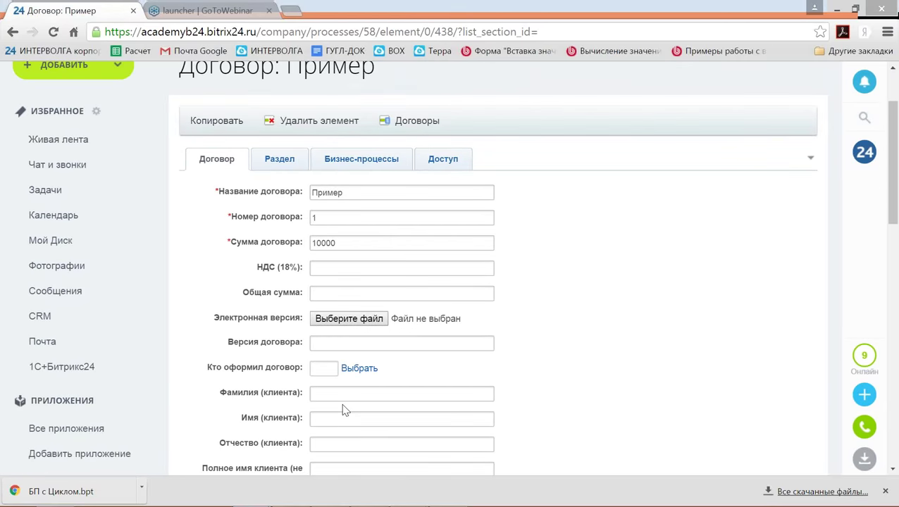
scroll(342, 409, "down", 1)
scroll(345, 402, "up", 1)
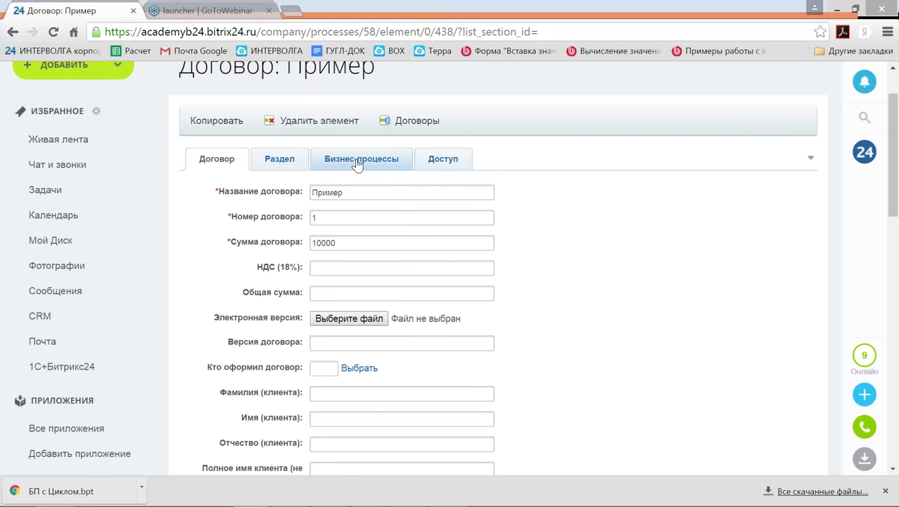
left_click(358, 162)
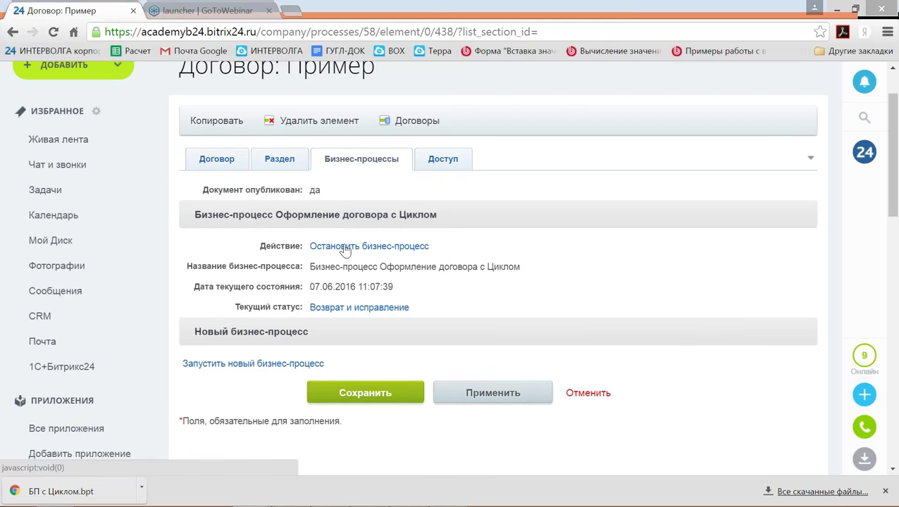
left_click(346, 248)
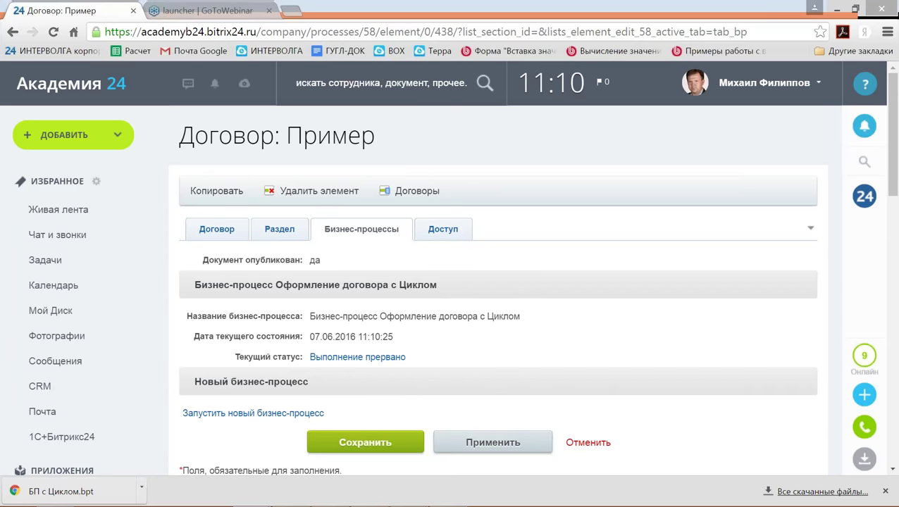
left_click(585, 444)
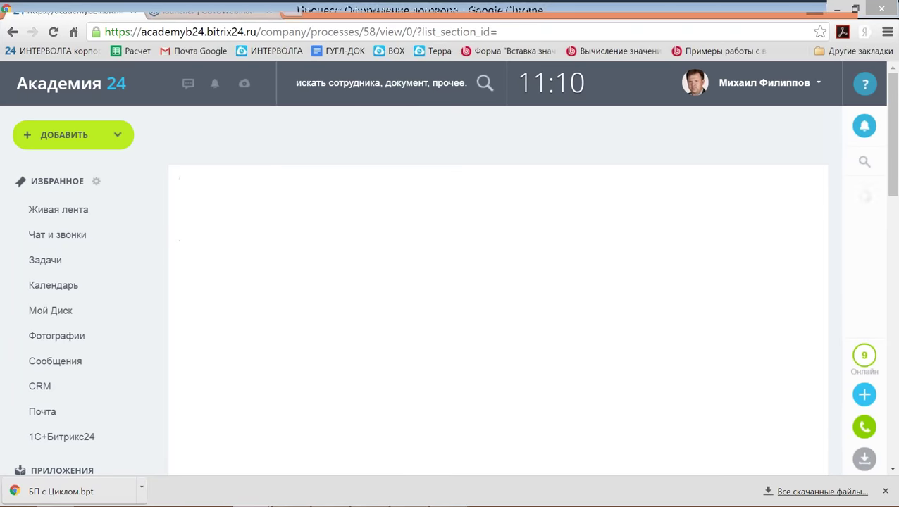
Advance PowerPoint to the Action Blocks Q&A slide, then go back to the browser.
key("alt+Tab")
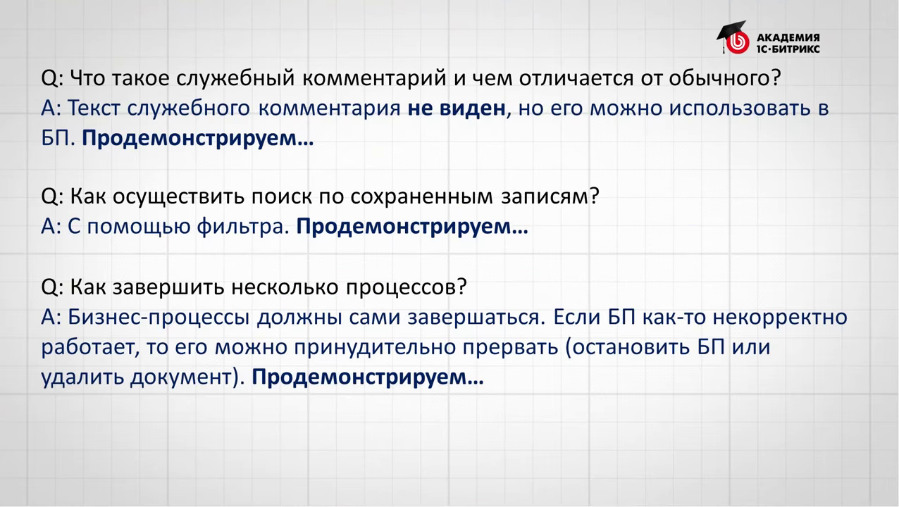
key("Right")
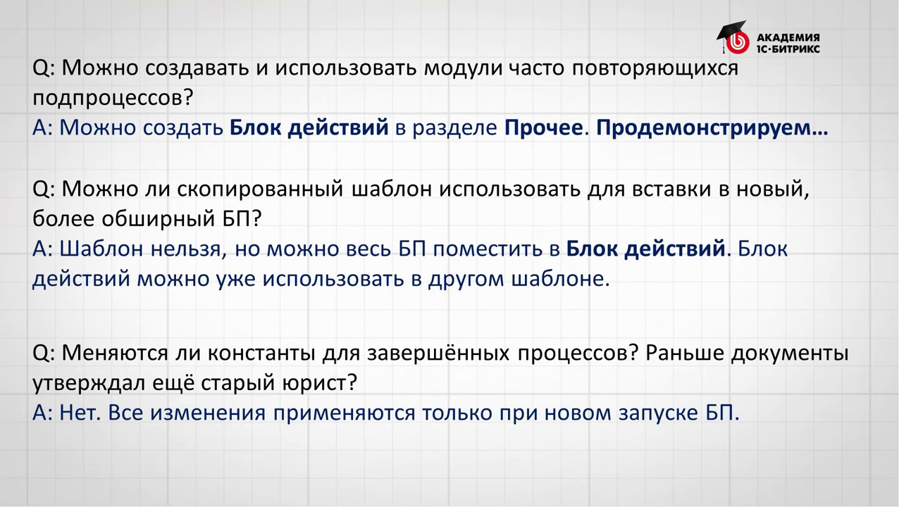
key("alt+Tab")
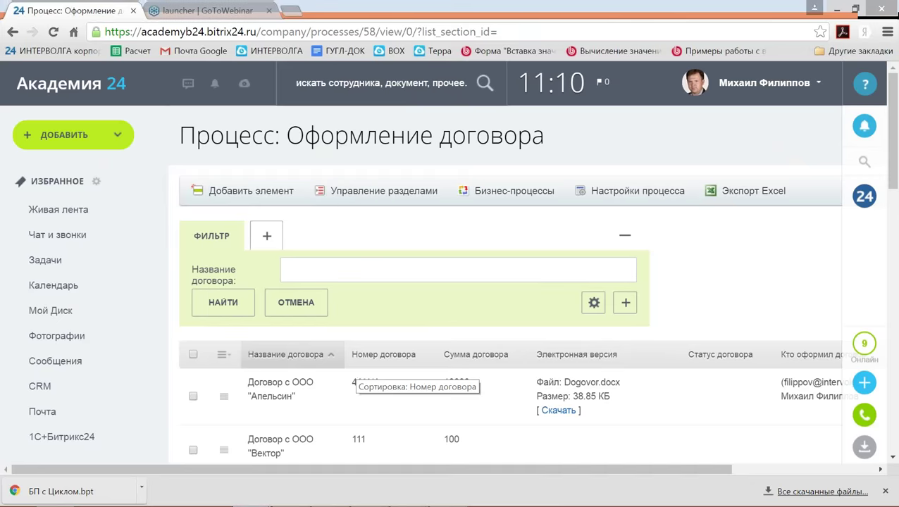
Reopen the contract process template in the editor and bring the 'Больше или нет 15000 р.' branch into view.
left_click(501, 193)
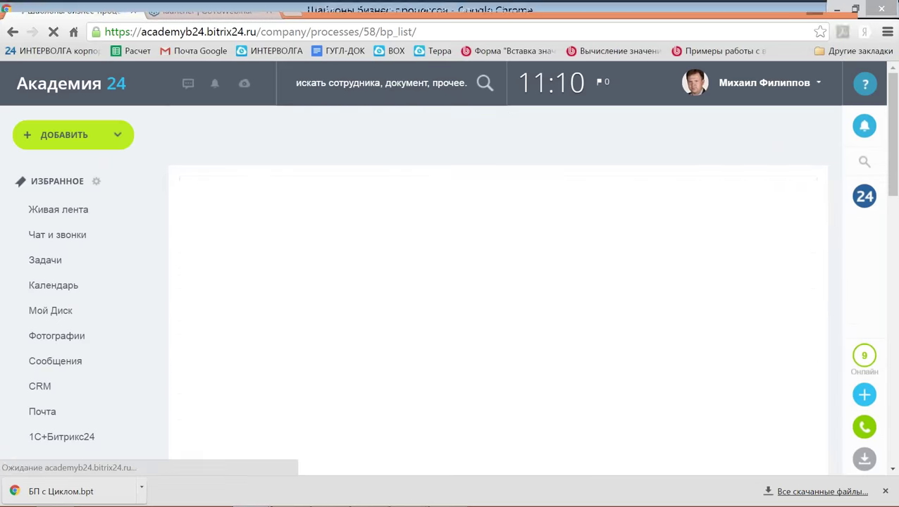
left_click(498, 196)
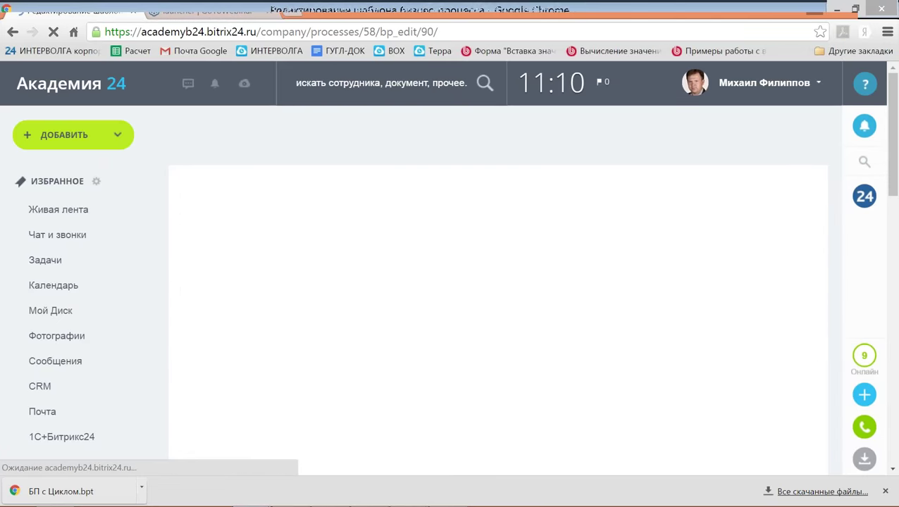
scroll(532, 334, "down", 10)
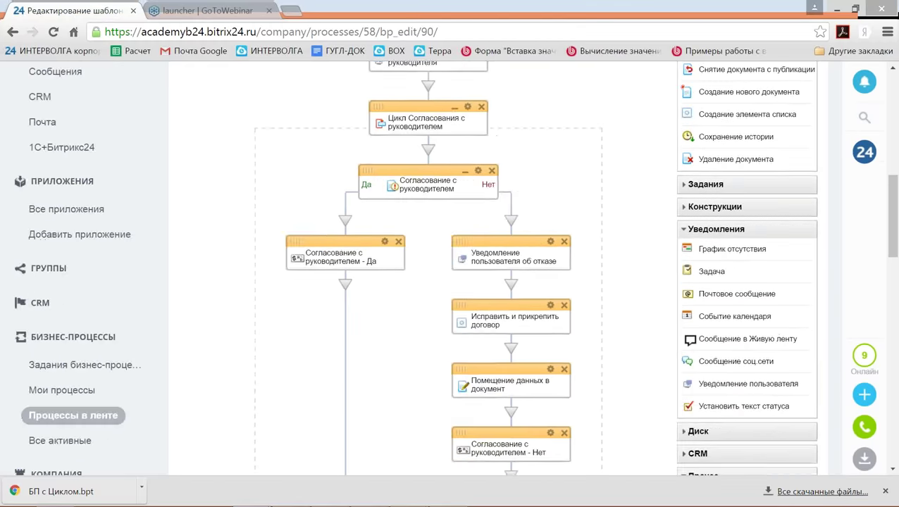
scroll(472, 233, "down", 3)
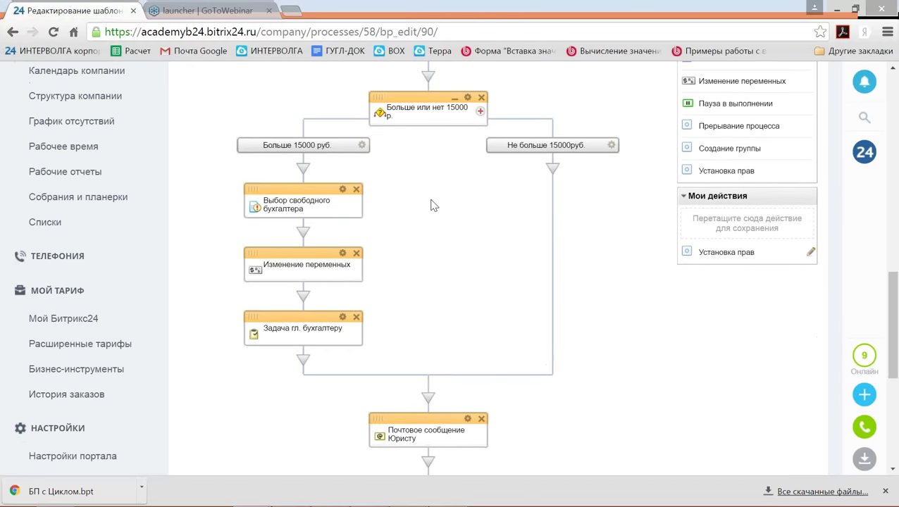
scroll(444, 206, "up", 1)
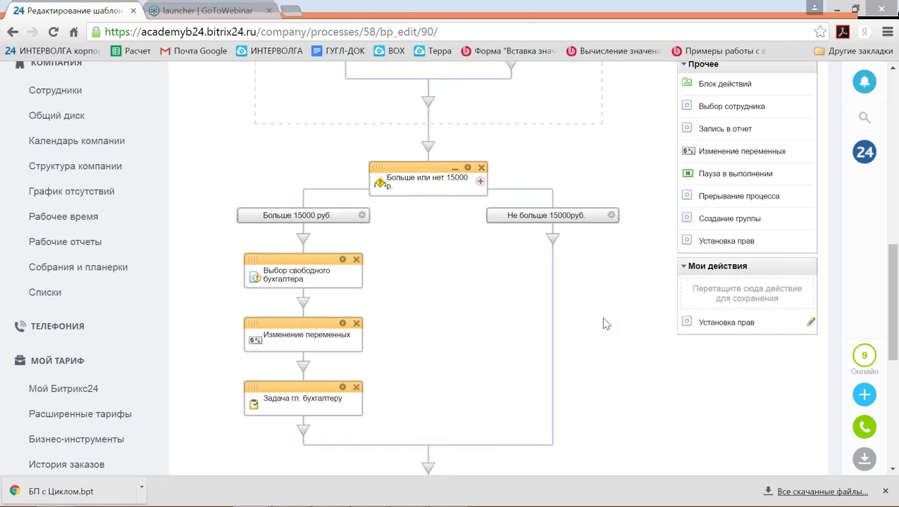
scroll(606, 322, "up", 1)
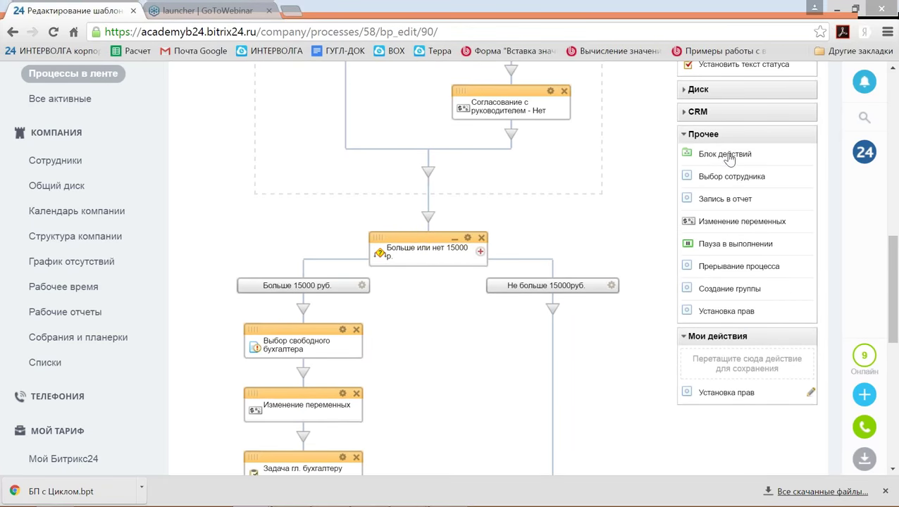
Add a Блок действий from Прочее to the top of the over-15000 branch.
left_click_drag(713, 156, 553, 311)
scroll(606, 324, "down", 3)
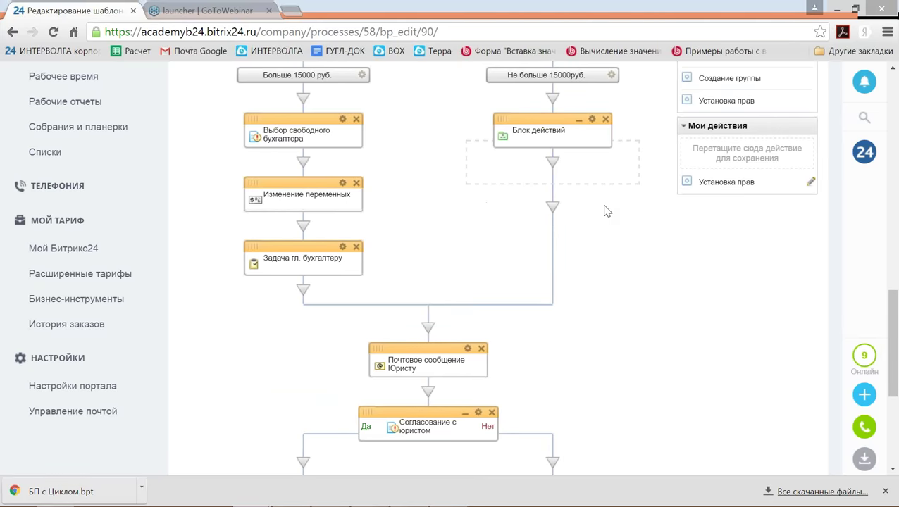
scroll(608, 212, "up", 1)
left_click_drag(533, 189, 302, 168)
Move Выбор свободного бухгалтера, Изменение переменных and Задача гл. бухгалтеру into the Action Block.
scroll(408, 201, "down", 1)
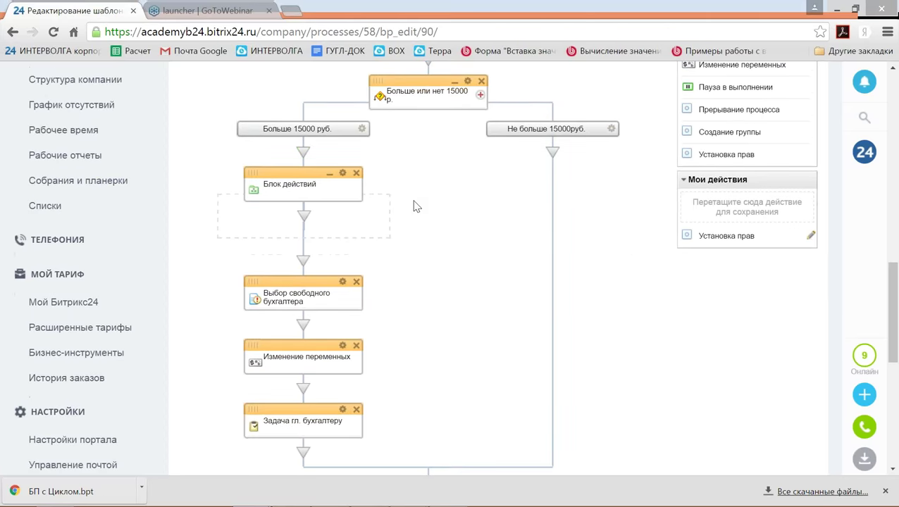
scroll(415, 206, "down", 1)
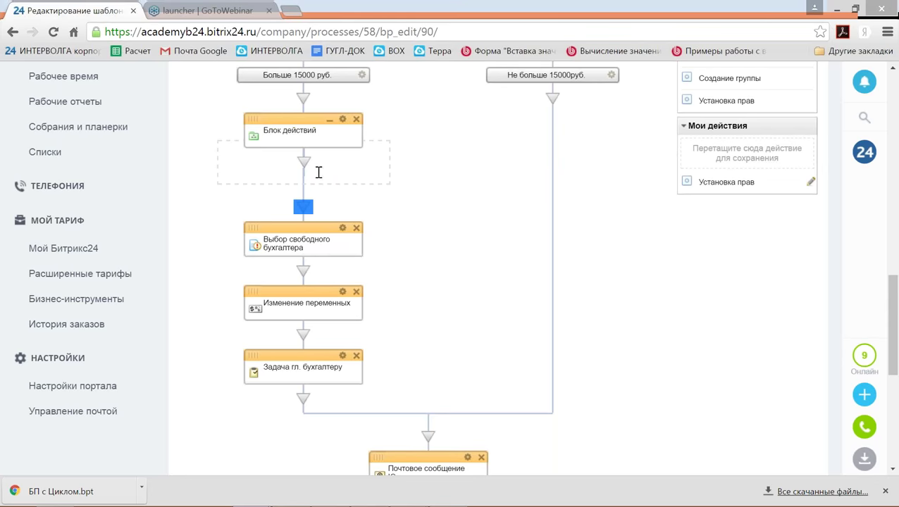
left_click_drag(310, 226, 310, 164)
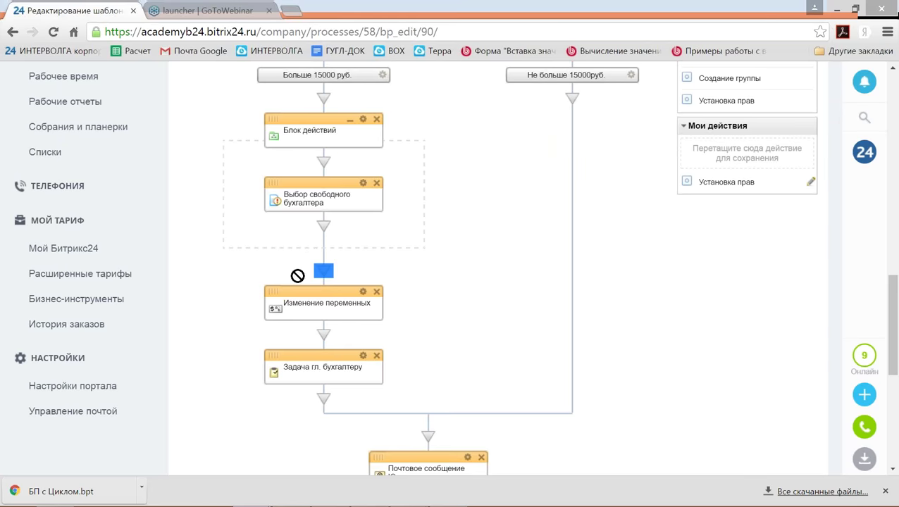
left_click_drag(305, 289, 333, 231)
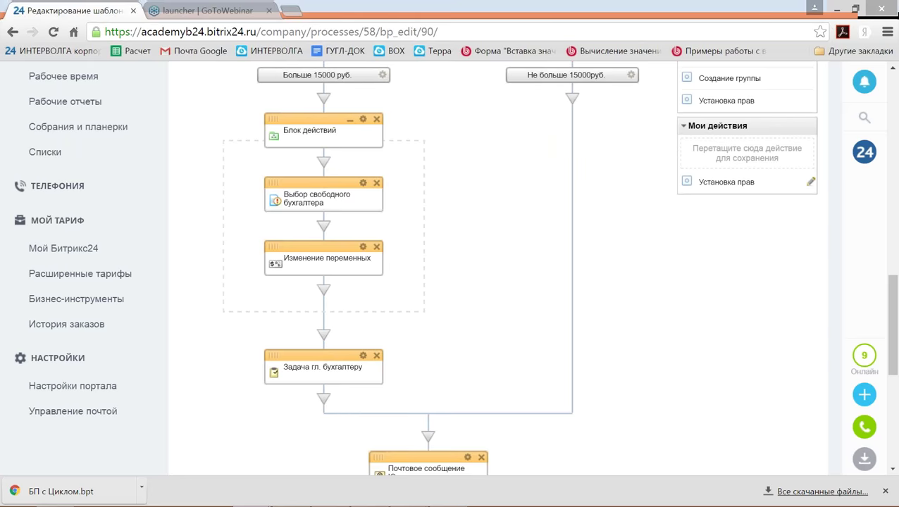
left_click_drag(331, 355, 324, 291)
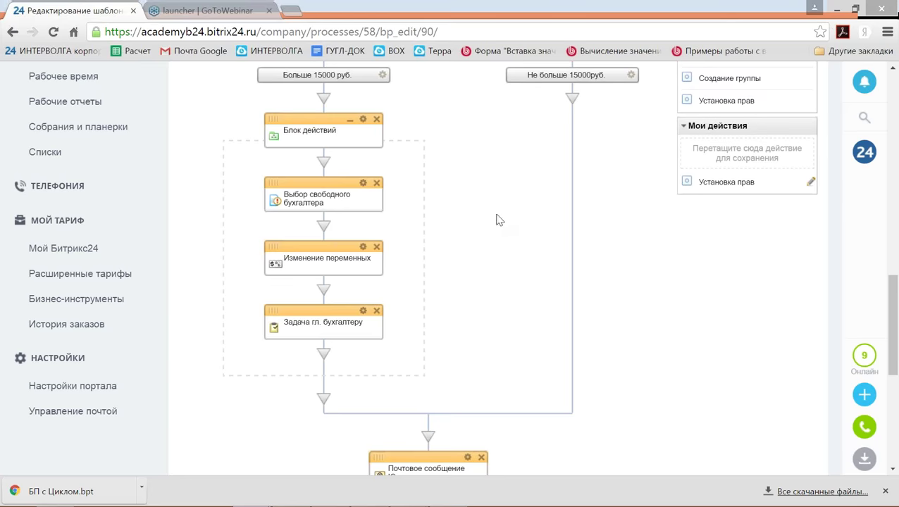
Save the Блок действий to Мои действия, then test-insert it into the Не больше 15000руб. branch and delete that copy.
left_click_drag(312, 117, 691, 144)
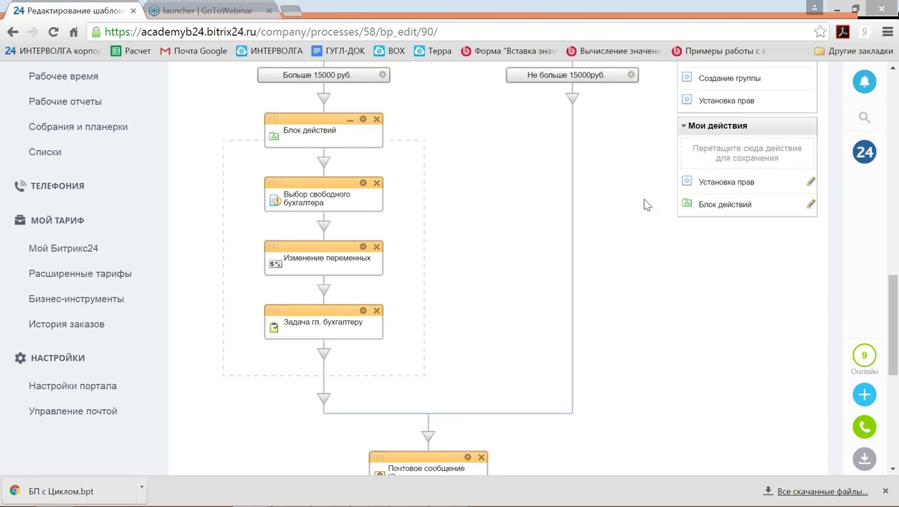
scroll(644, 204, "up", 1)
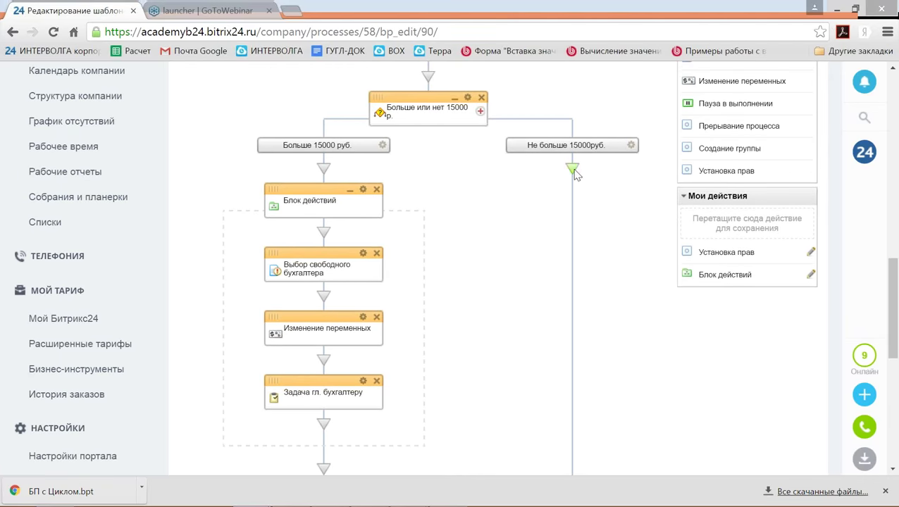
left_click_drag(725, 275, 619, 182)
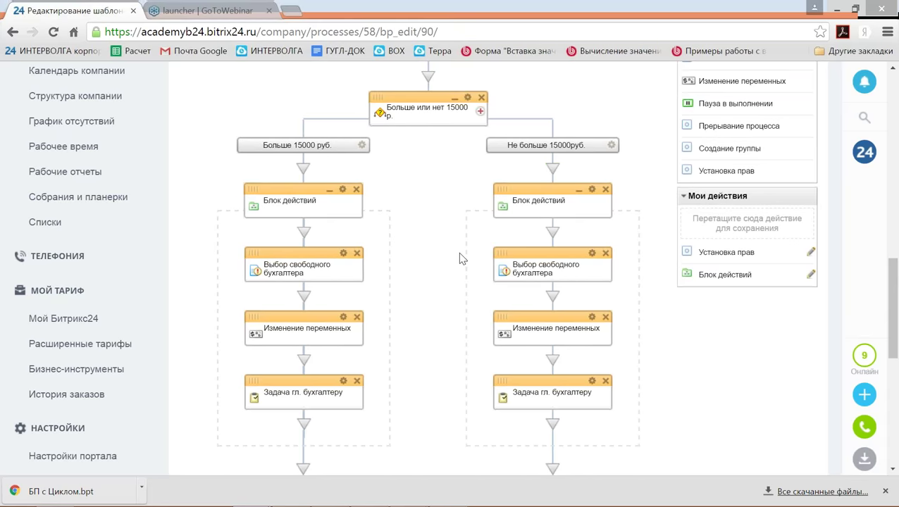
left_click(605, 190)
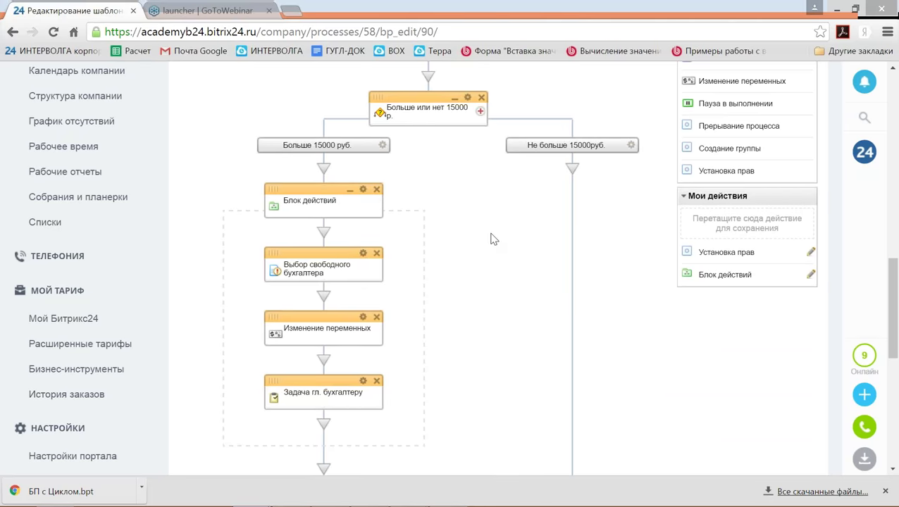
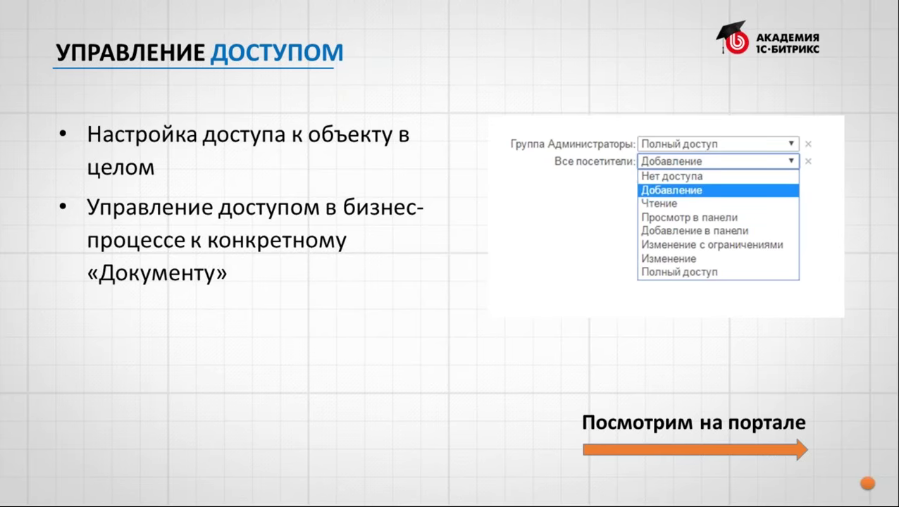
Leave the access-management slideshow to get back to the browser.
key("super")
Open the 'Попить кофе с гостями!' process card in Chrome and go to Настройки процесса.
left_click(143, 493)
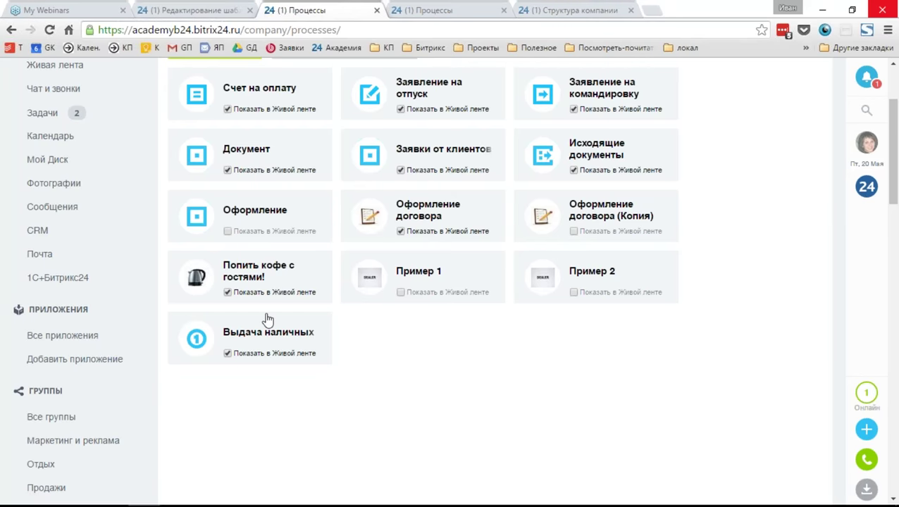
scroll(458, 374, "up", 3)
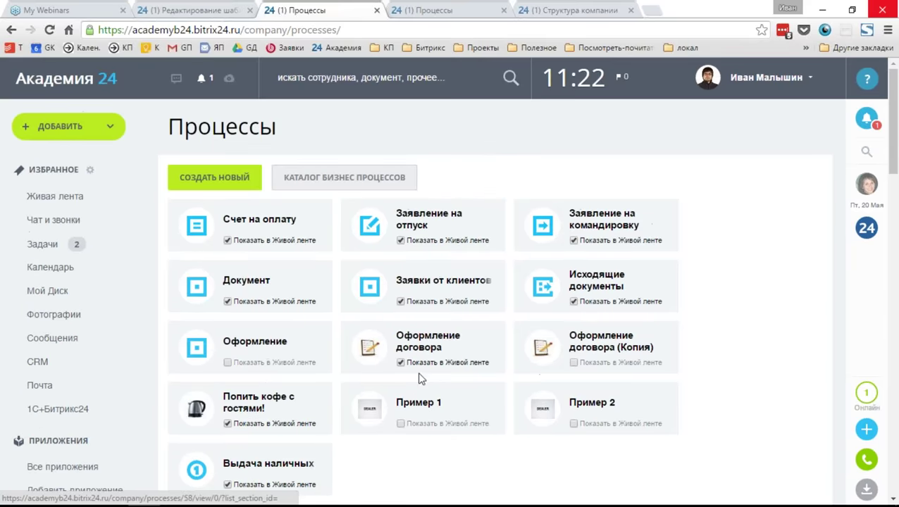
left_click(240, 411)
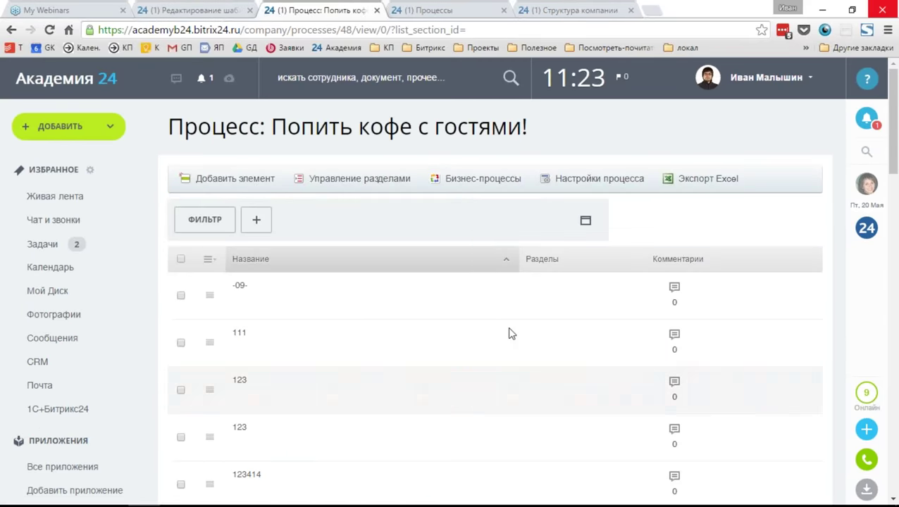
scroll(740, 257, "down", 9)
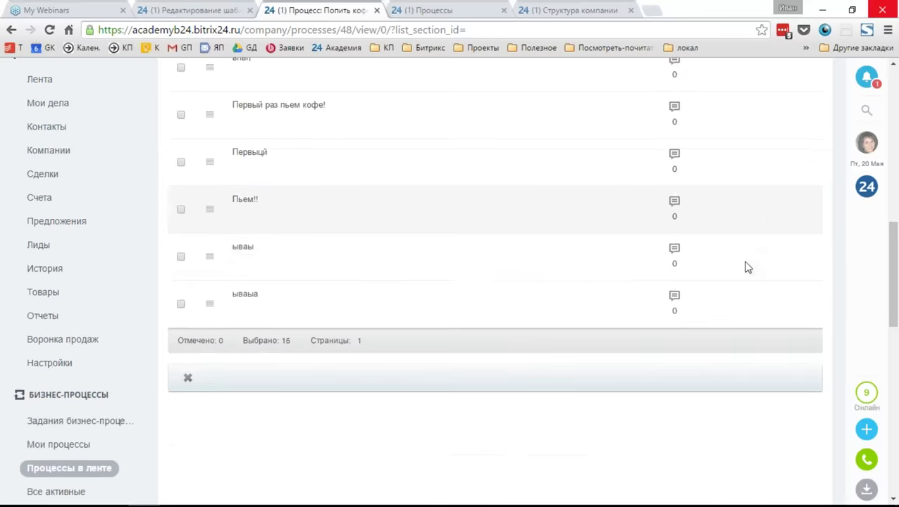
scroll(747, 267, "up", 5)
scroll(748, 267, "up", 5)
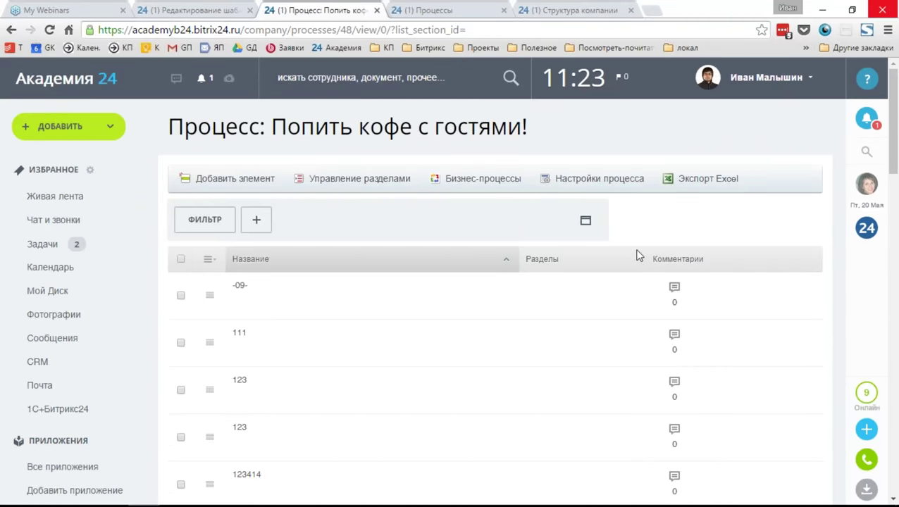
left_click(564, 186)
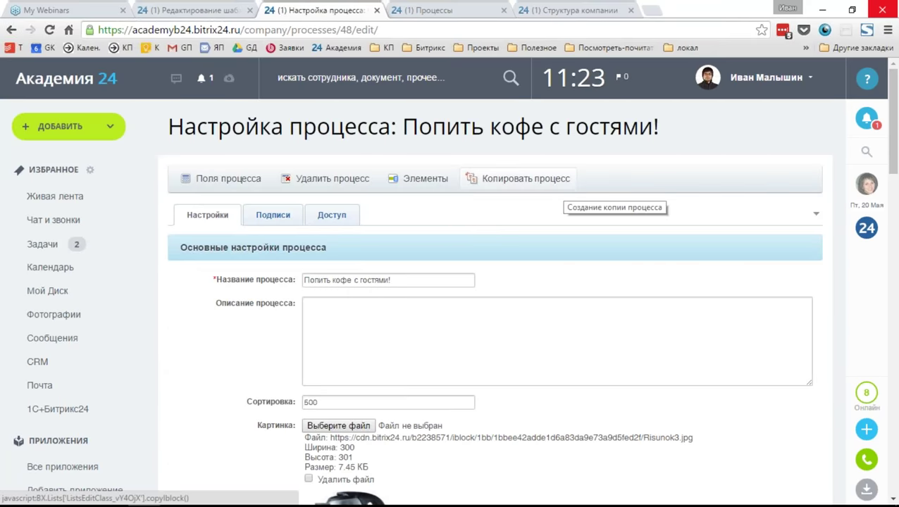
On the Доступ tab, add ИТ-отдел and ИТ-отдел with subdepartments from the company structure.
left_click(338, 216)
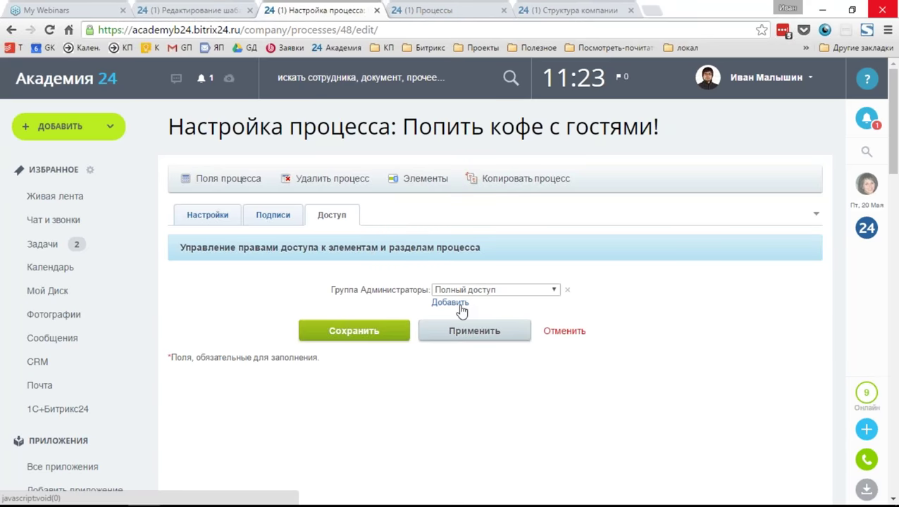
left_click(451, 303)
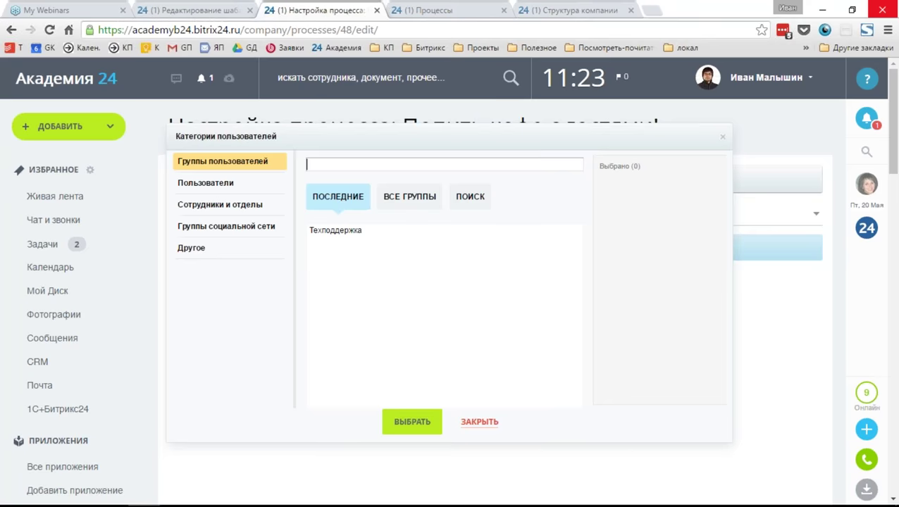
left_click(228, 163)
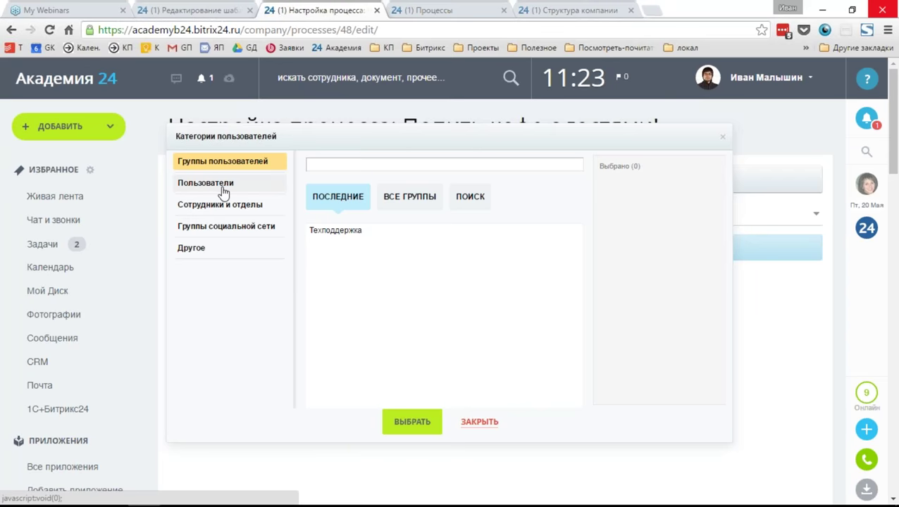
left_click(218, 204)
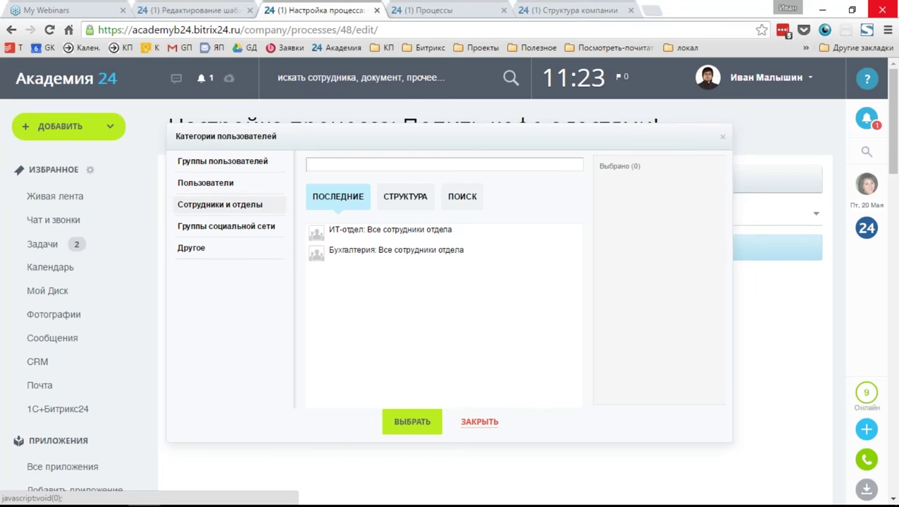
left_click(408, 204)
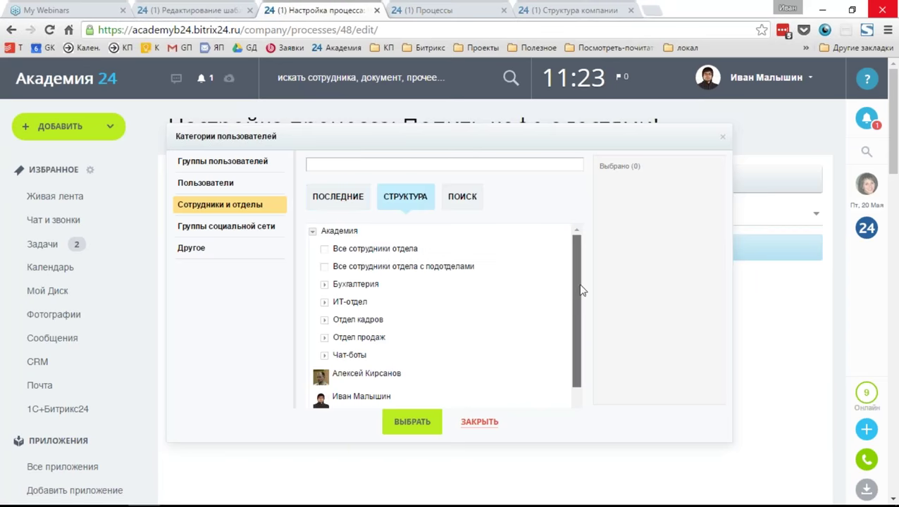
left_click_drag(582, 290, 580, 297)
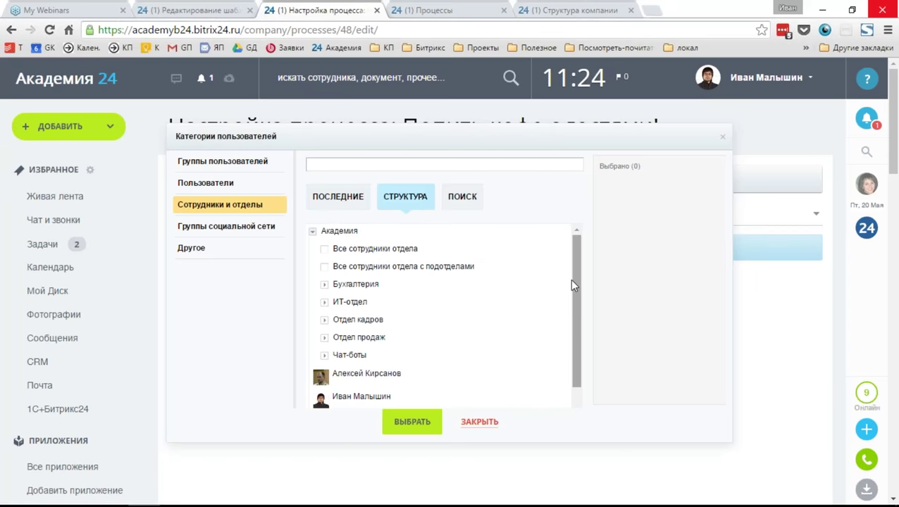
left_click(352, 303)
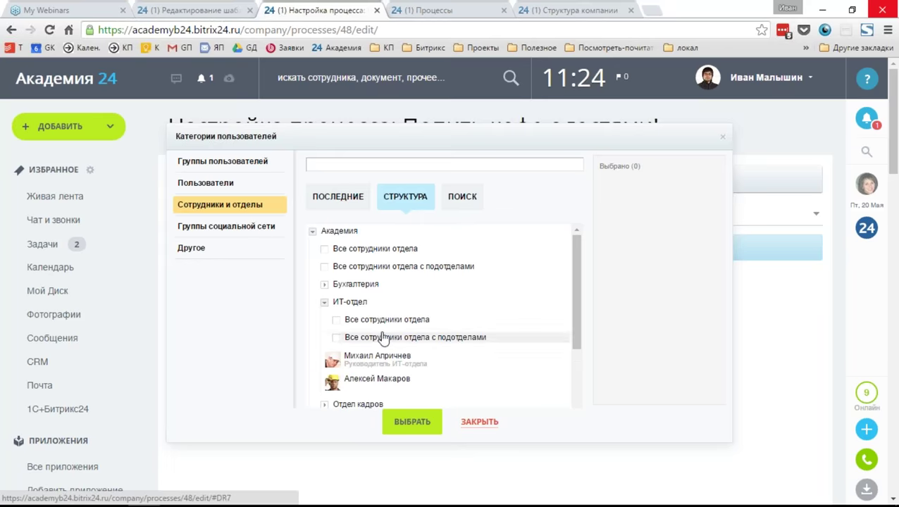
left_click(357, 321)
left_click(394, 337)
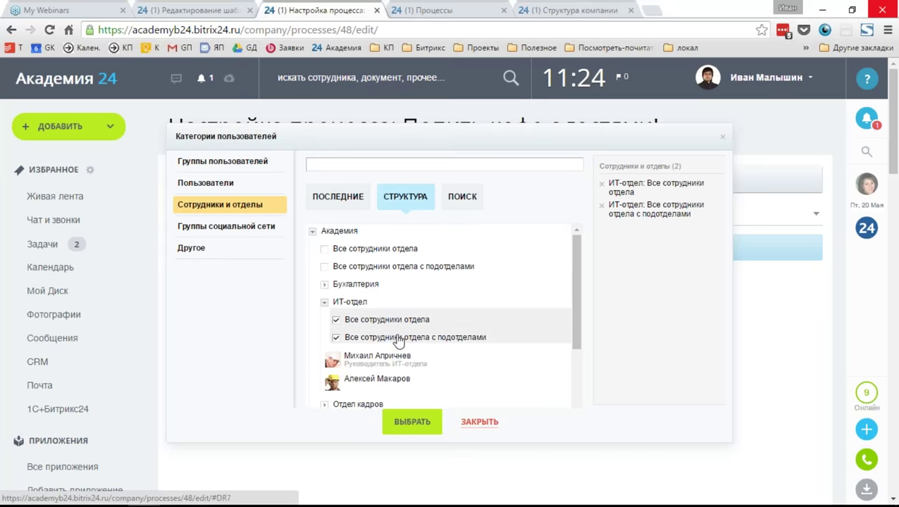
left_click(413, 422)
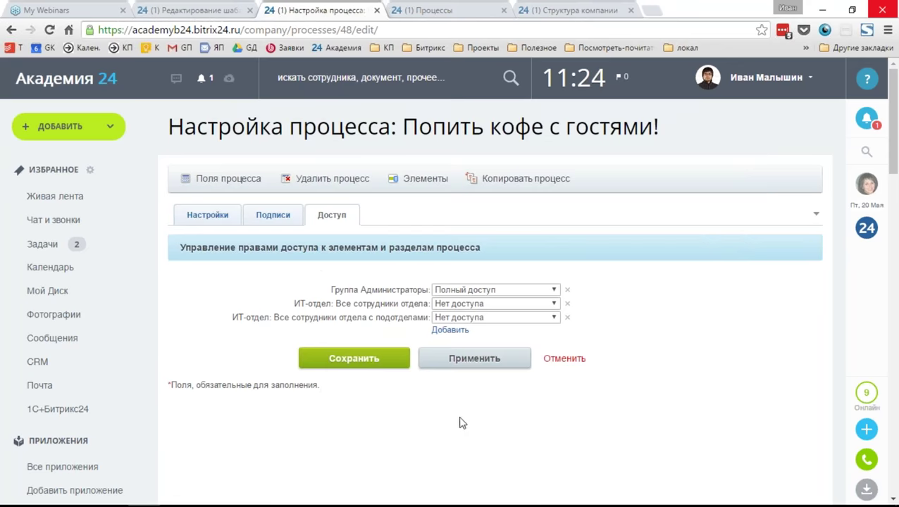
Remove the all-employees row, set ИТ-отдел with subdepartments to Чтение, and apply.
left_click(568, 304)
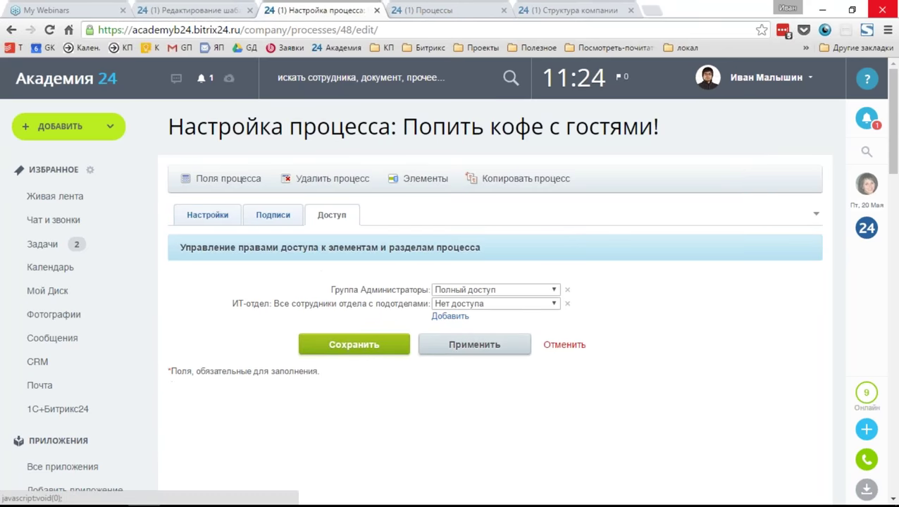
left_click(517, 305)
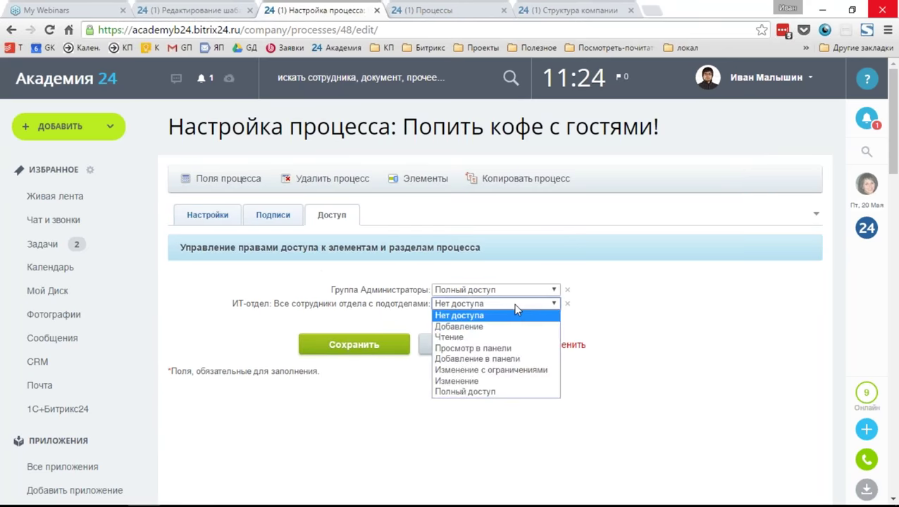
left_click(509, 340)
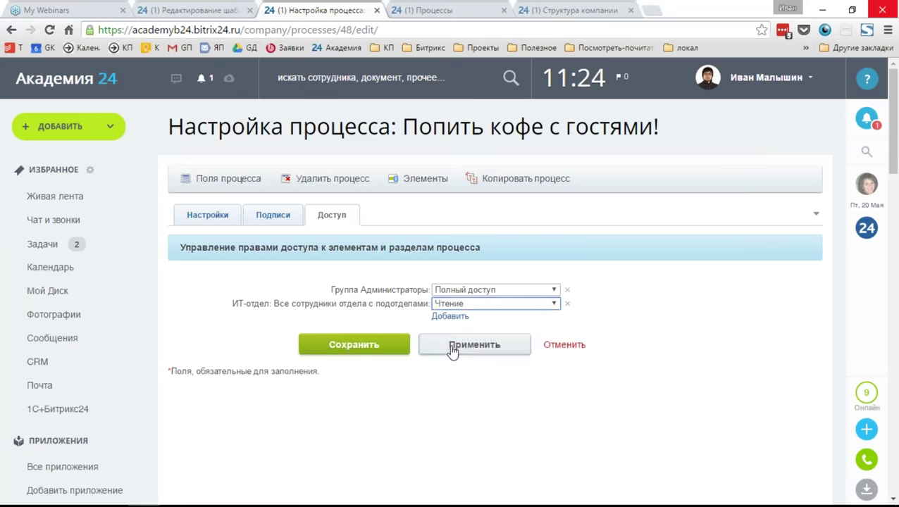
left_click(481, 341)
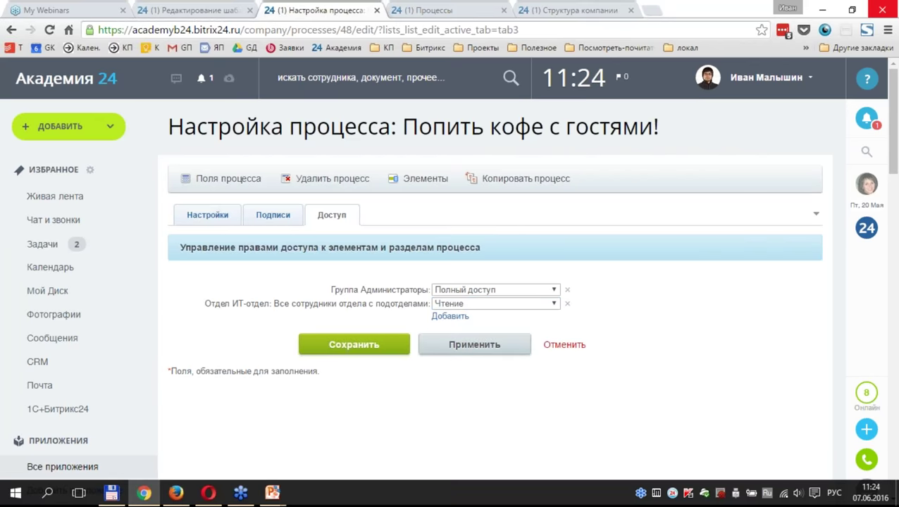
left_click(177, 493)
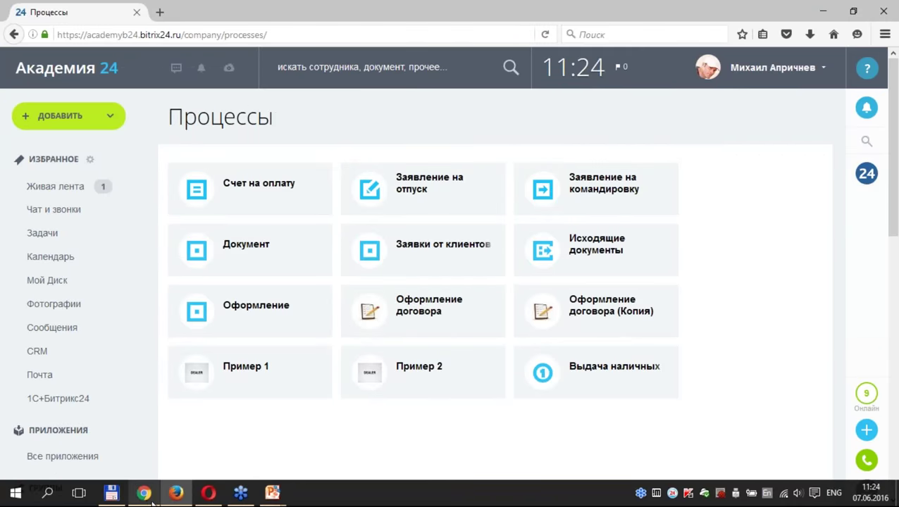
Check the company structure, then as the other user reload and open the process list, checking row 123's actions.
left_click(143, 493)
left_click(530, 10)
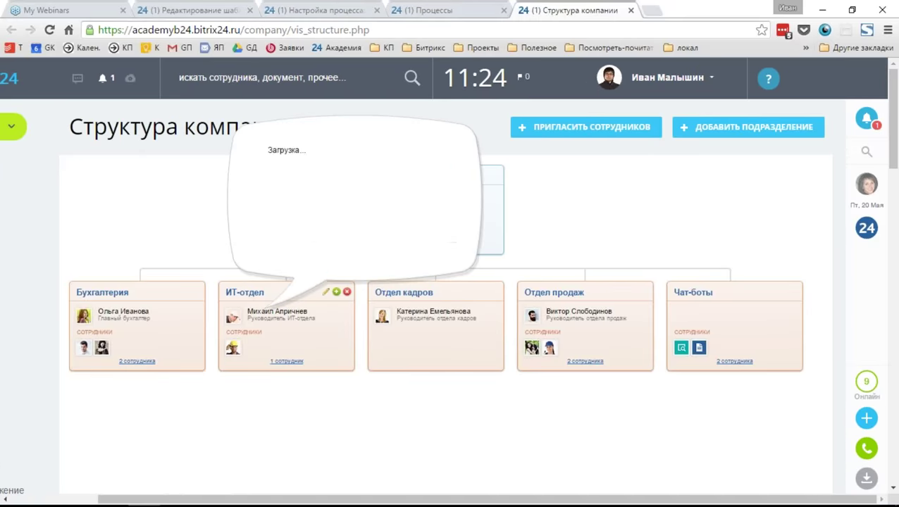
left_click(182, 493)
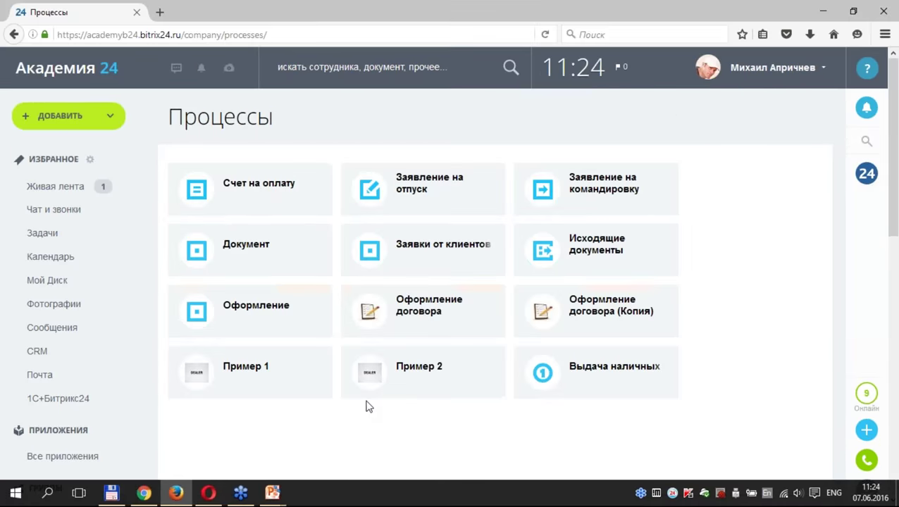
key("F5")
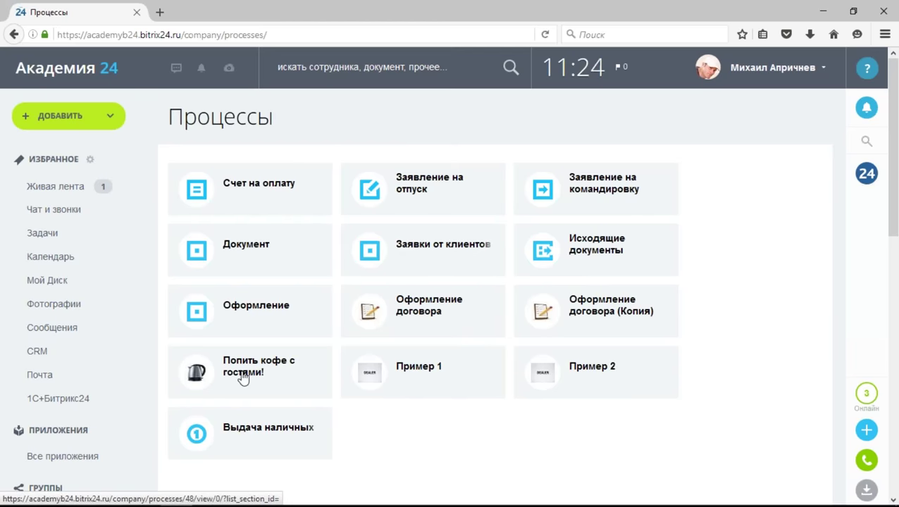
left_click(243, 378)
scroll(595, 307, "down", 2)
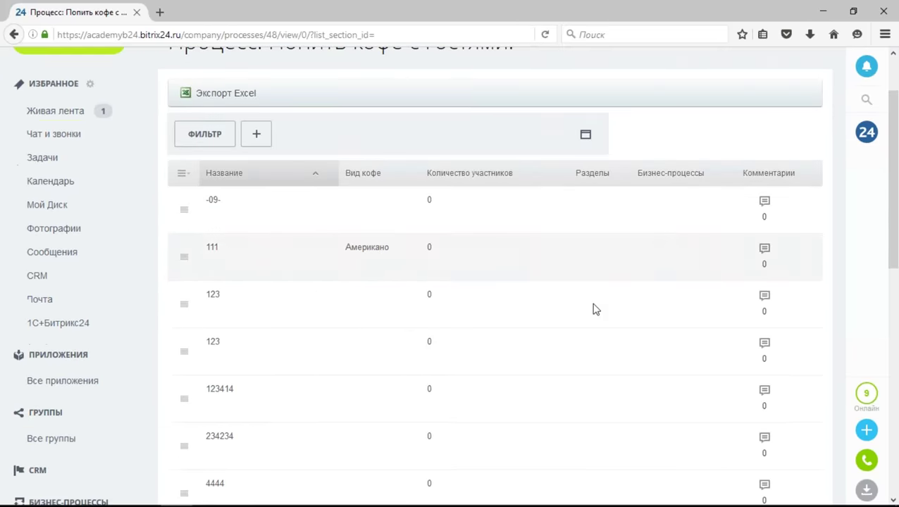
scroll(594, 308, "down", 10)
scroll(177, 187, "up", 10)
scroll(208, 155, "down", 4)
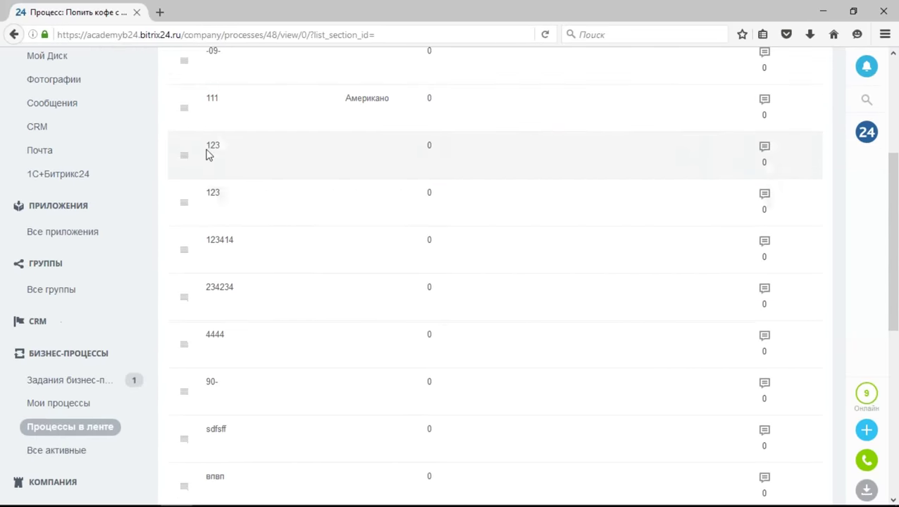
left_click(184, 156)
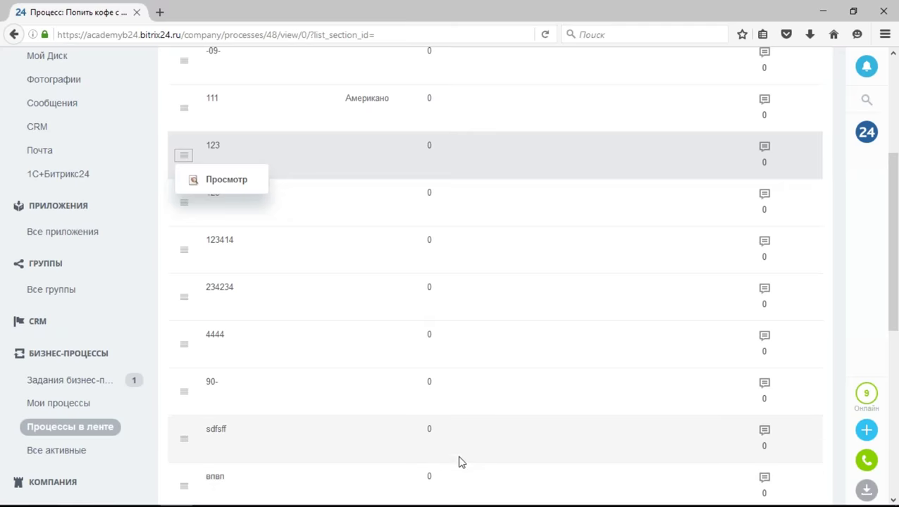
Return through the other user's Processes page to the administrator's Доступ settings.
key("super")
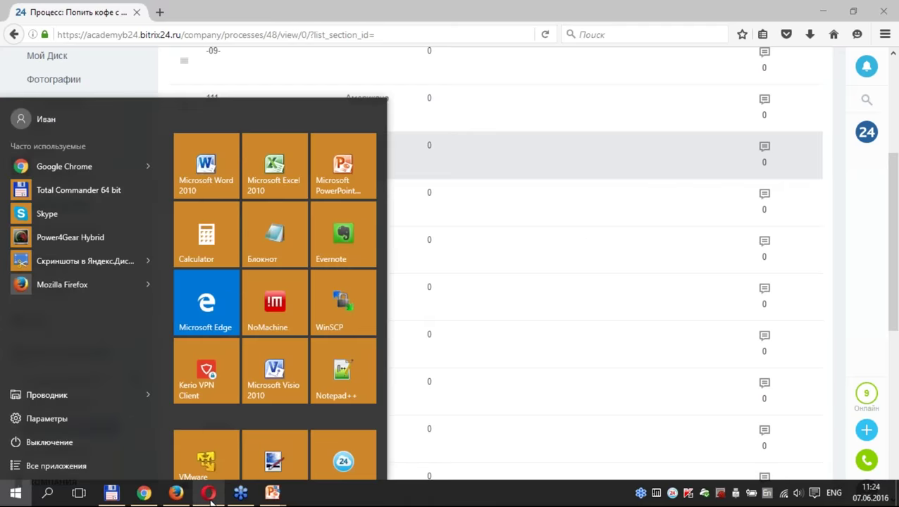
left_click(209, 494)
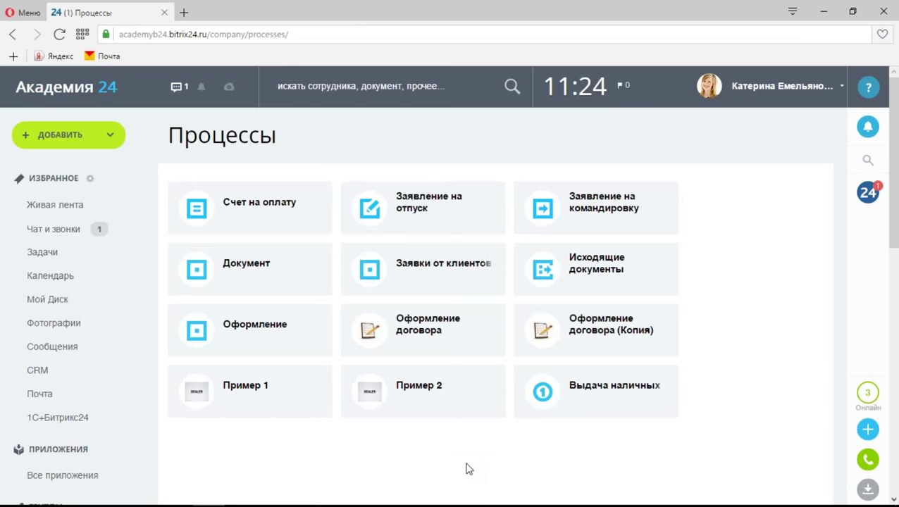
mouse_move(472, 505)
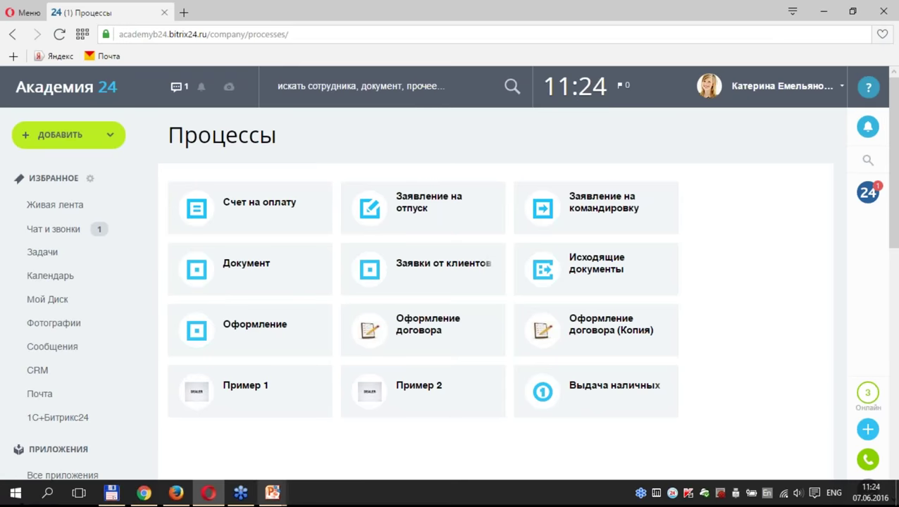
mouse_move(184, 500)
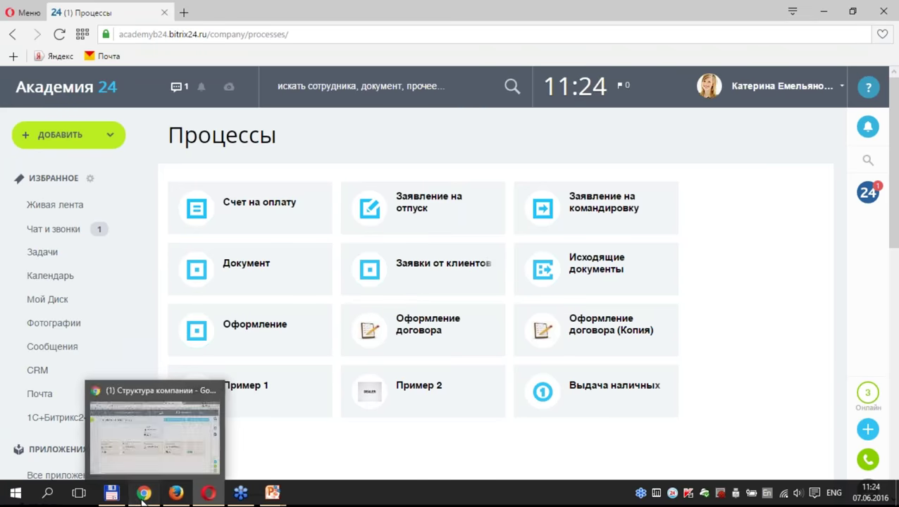
left_click(138, 494)
left_click(423, 9)
left_click(321, 7)
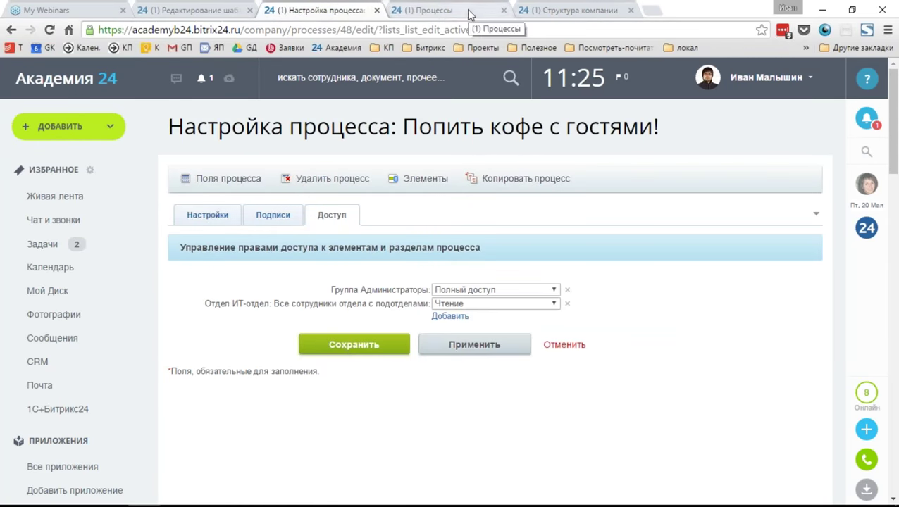
Give ИТ-отдел Добавление в панели access, apply it, and reload the other user's list.
left_click(525, 303)
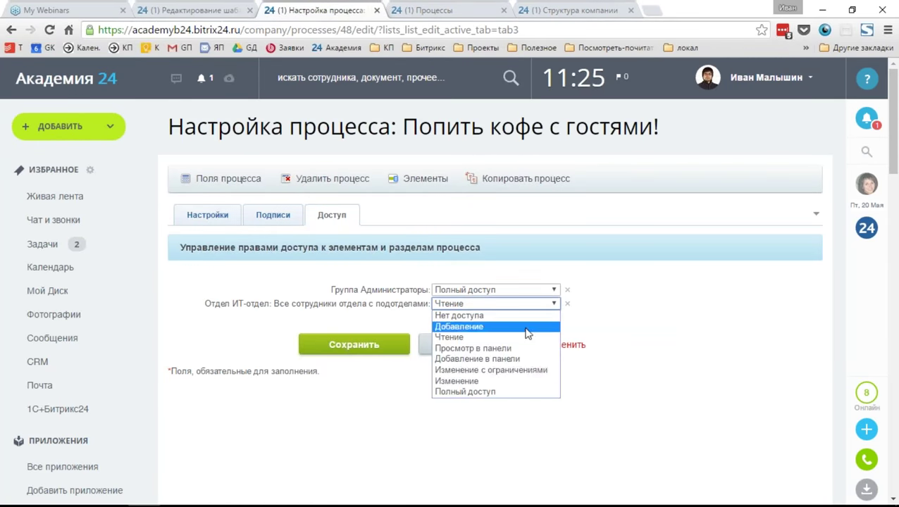
left_click(507, 361)
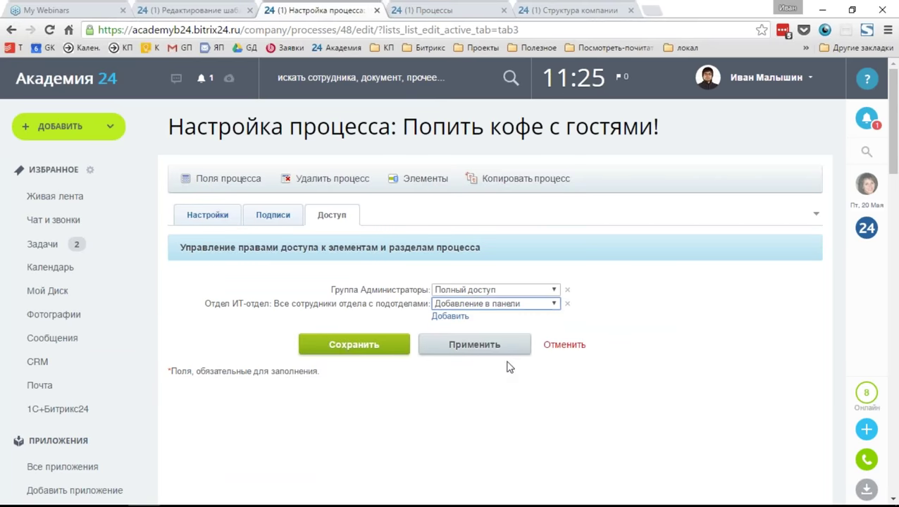
left_click(467, 345)
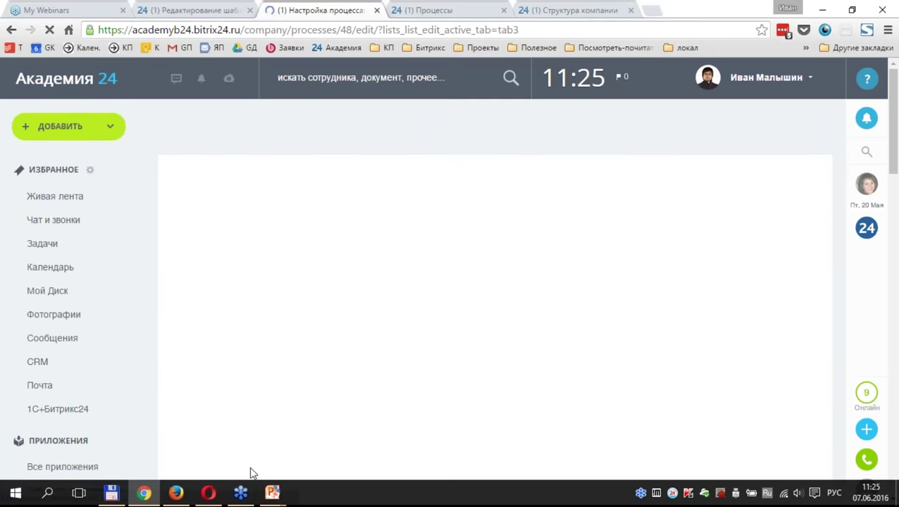
mouse_move(208, 493)
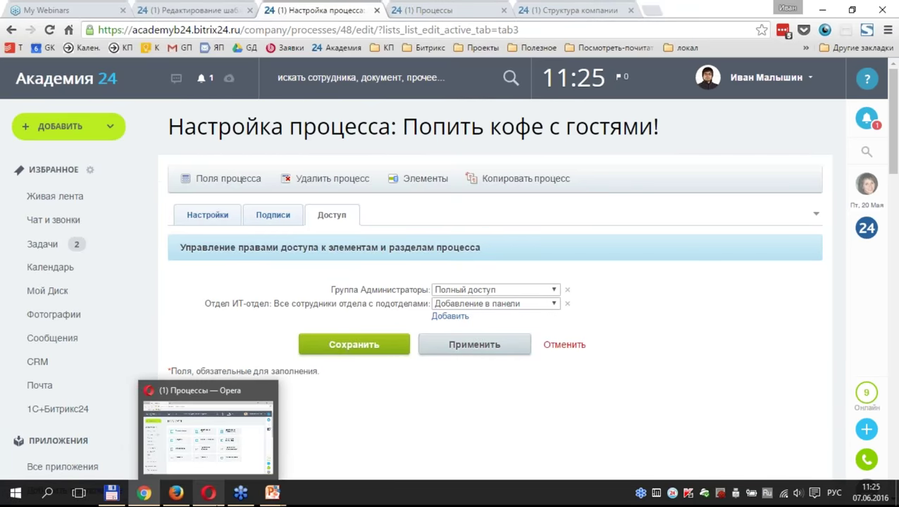
mouse_move(176, 497)
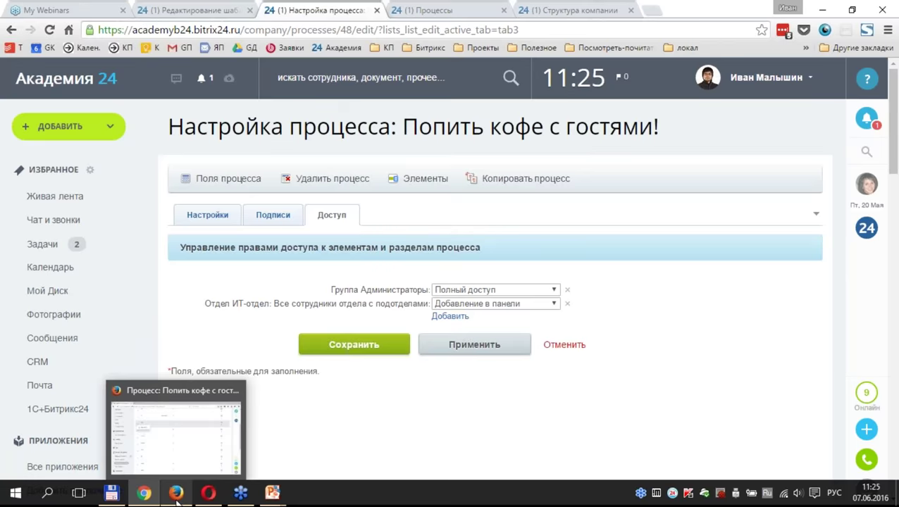
left_click(176, 493)
scroll(338, 388, "up", 3)
key("F5")
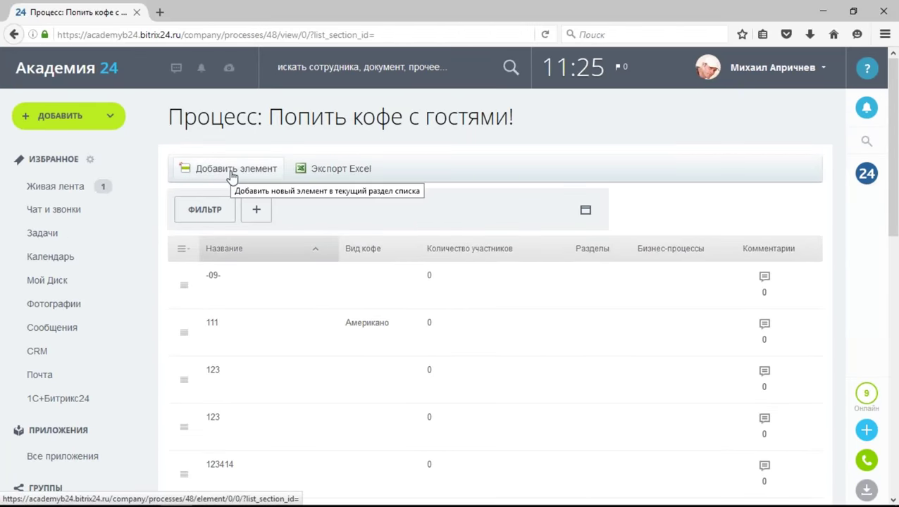
Change the ИТ-отдел access level to Изменение.
left_click(148, 495)
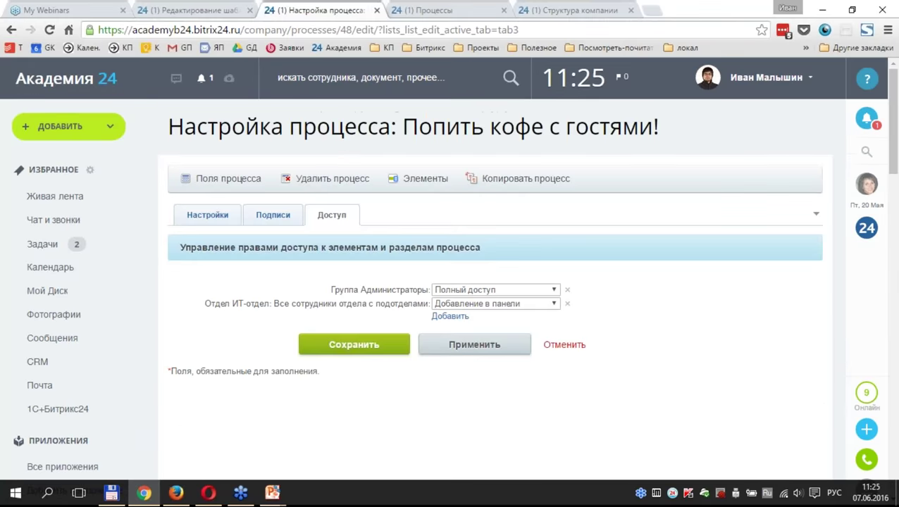
left_click(488, 307)
left_click(494, 381)
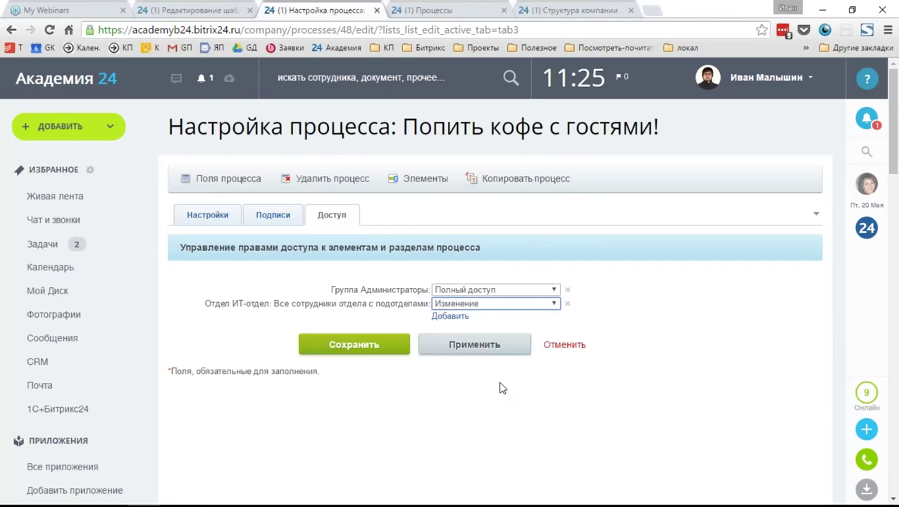
View element 111's details as the other user, then apply the Изменение level as administrator.
left_click(172, 495)
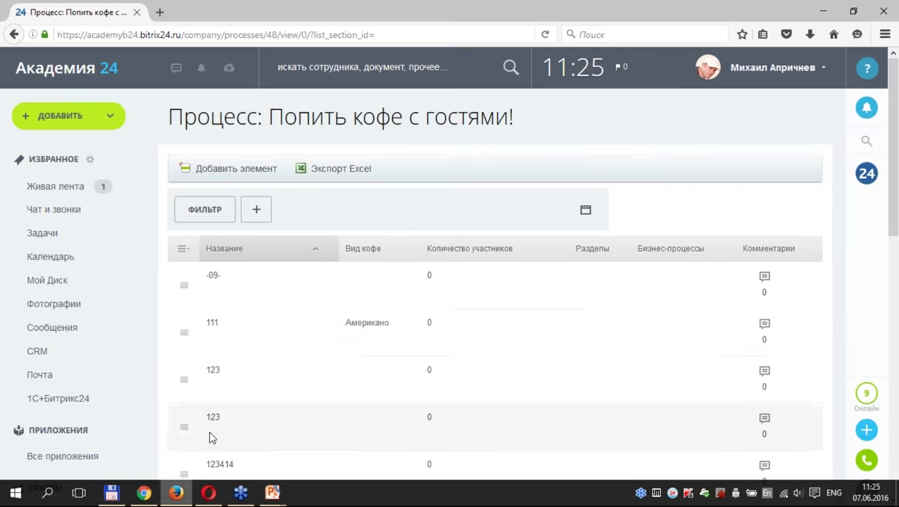
left_click(184, 331)
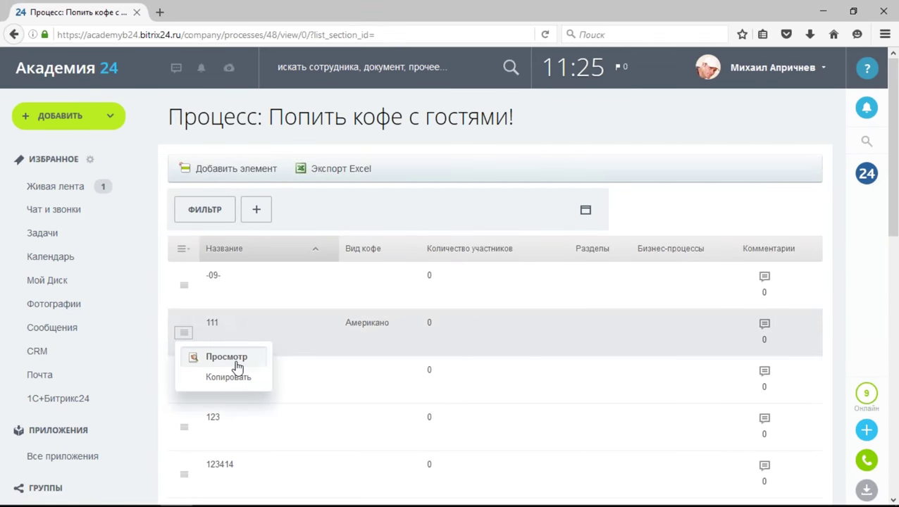
left_click(226, 357)
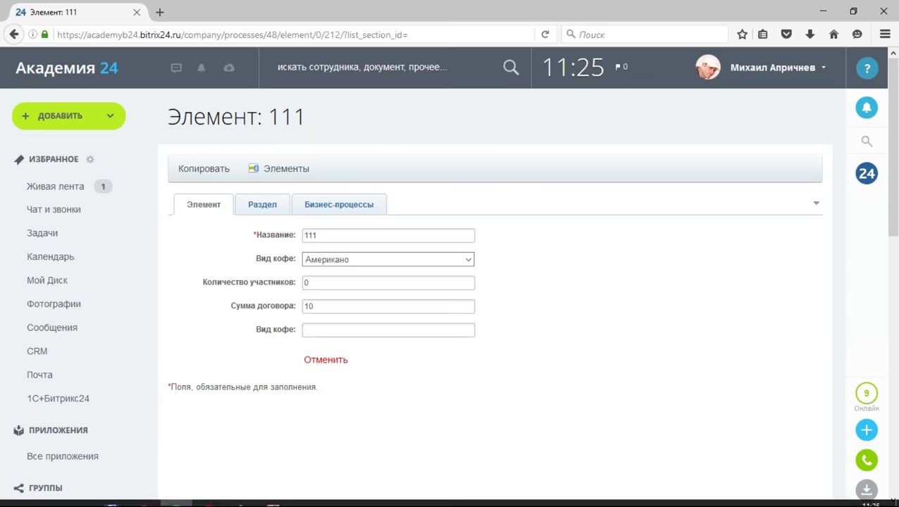
left_click(113, 494)
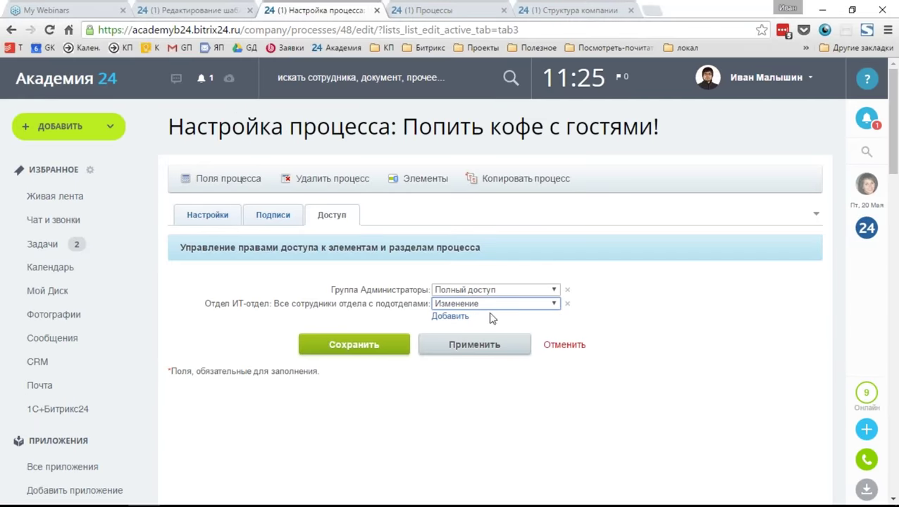
left_click(457, 345)
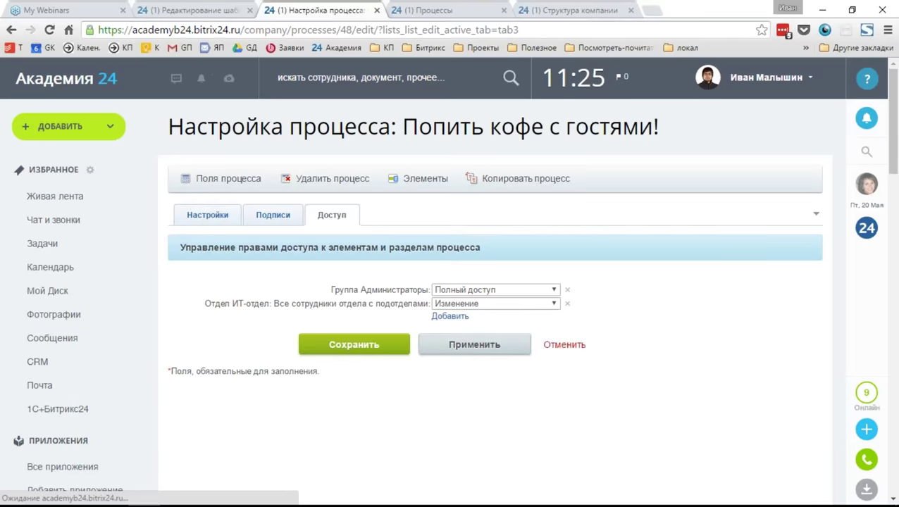
As the other user, rename element 111 to 111ewrwer.
left_click(143, 493)
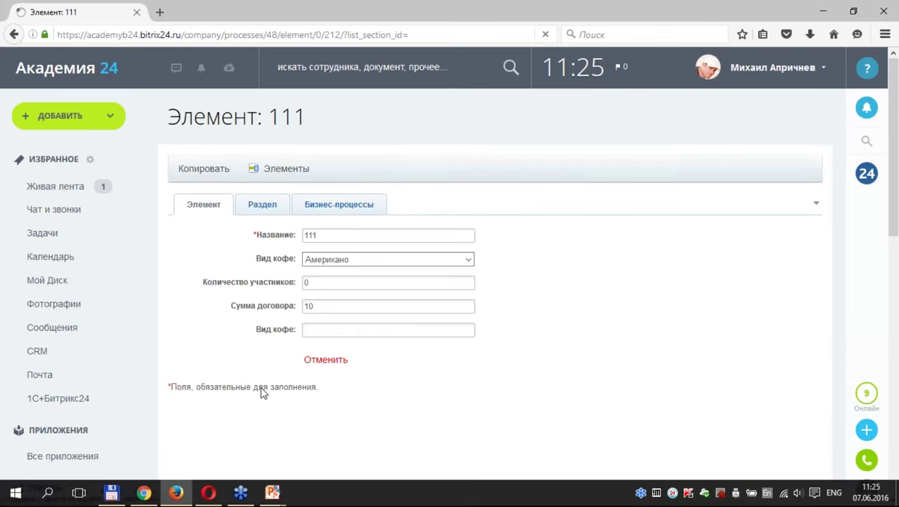
left_click(355, 237)
type("ewrwer")
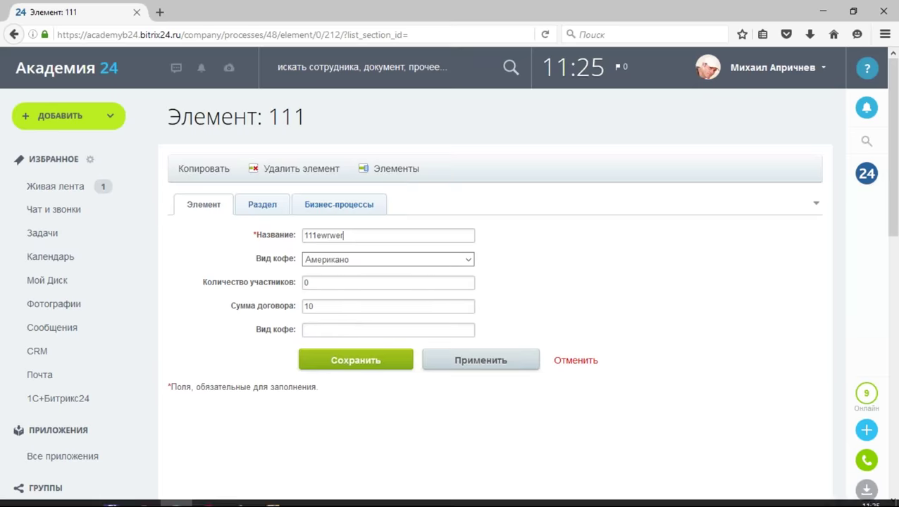
left_click(143, 497)
Set ИТ-отдел to Полный доступ and apply the access rights.
left_click(458, 303)
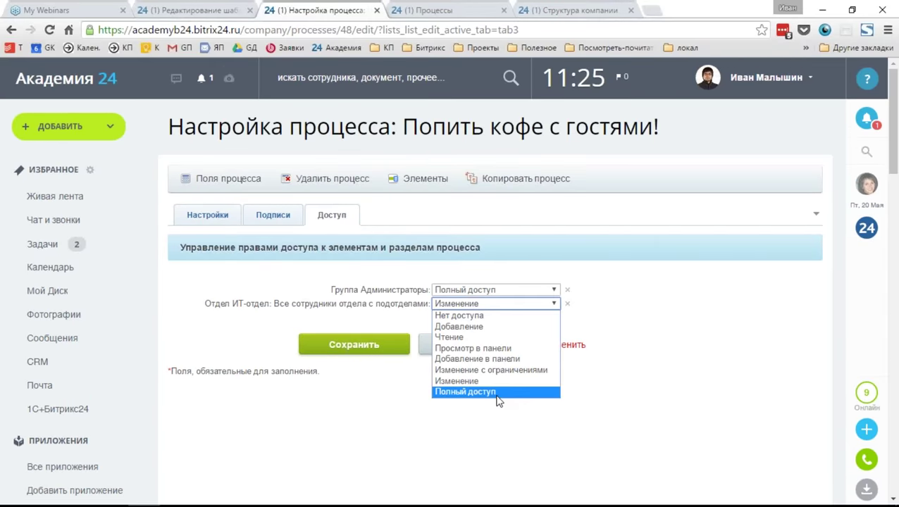
left_click(497, 398)
left_click(437, 349)
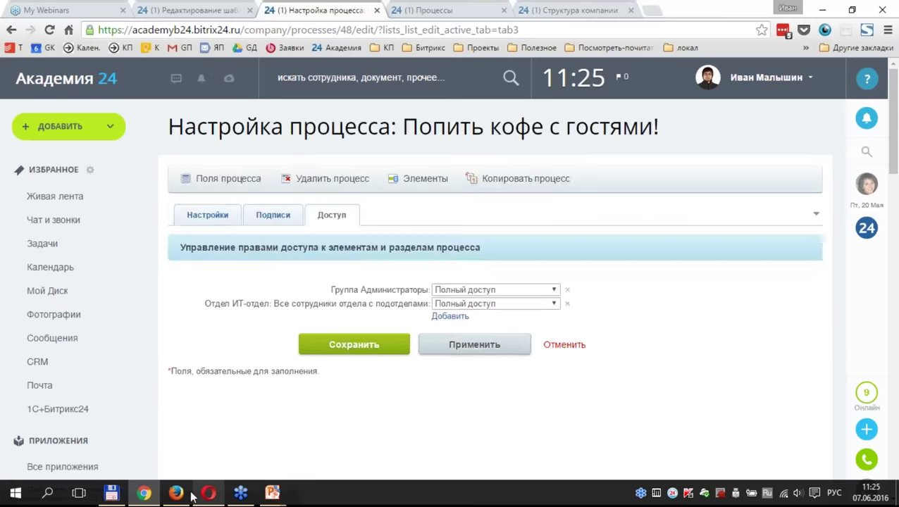
left_click(178, 494)
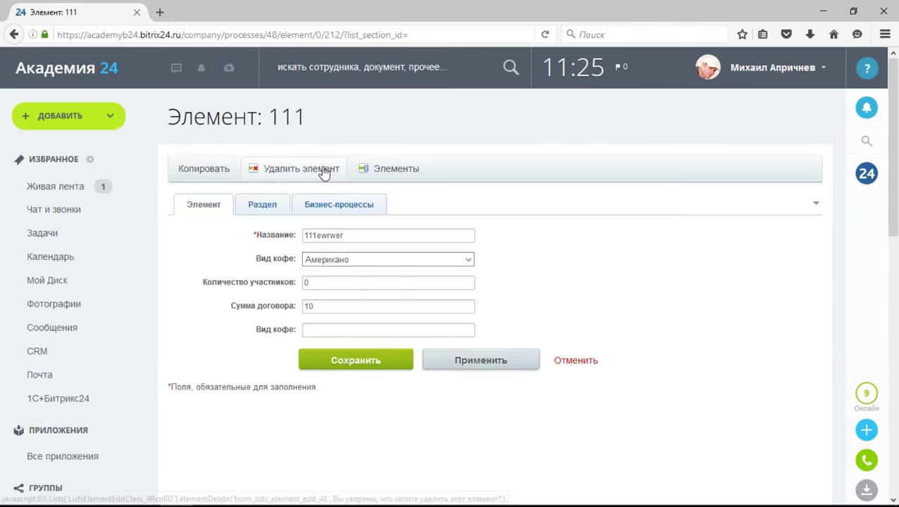
left_click(590, 363)
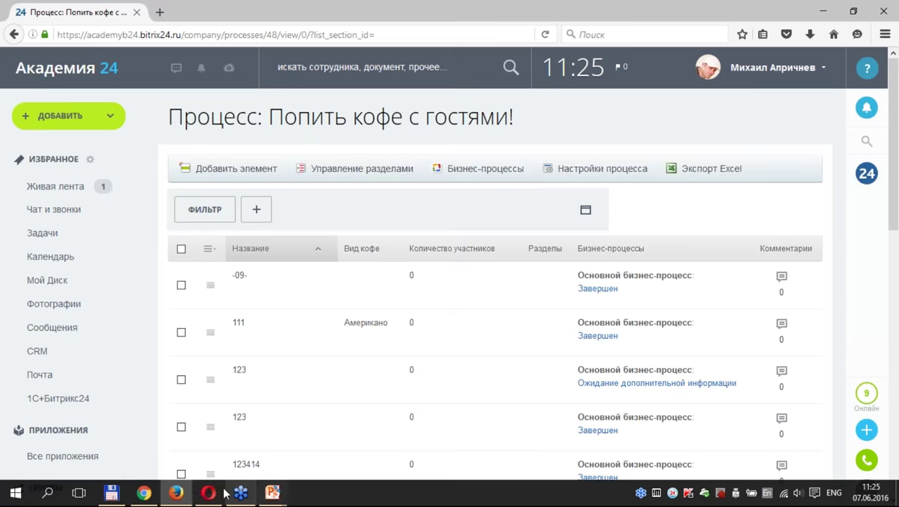
mouse_move(156, 501)
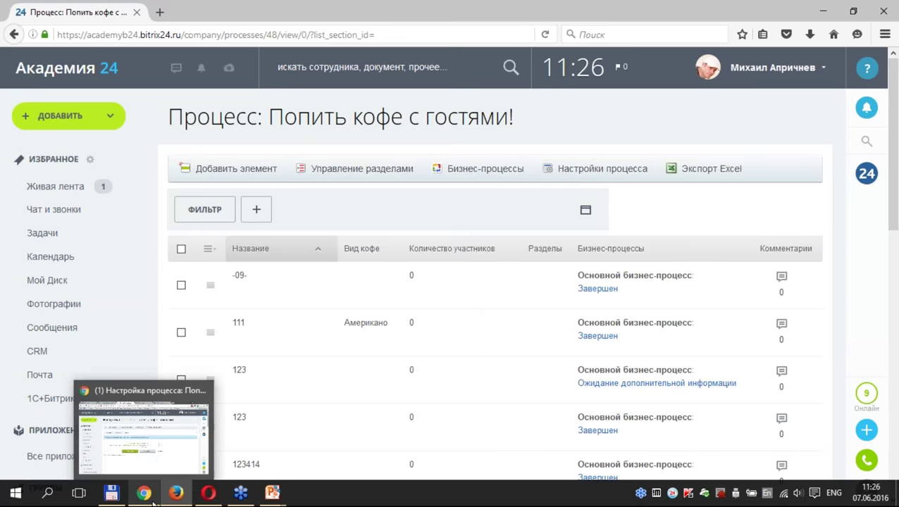
left_click(232, 170)
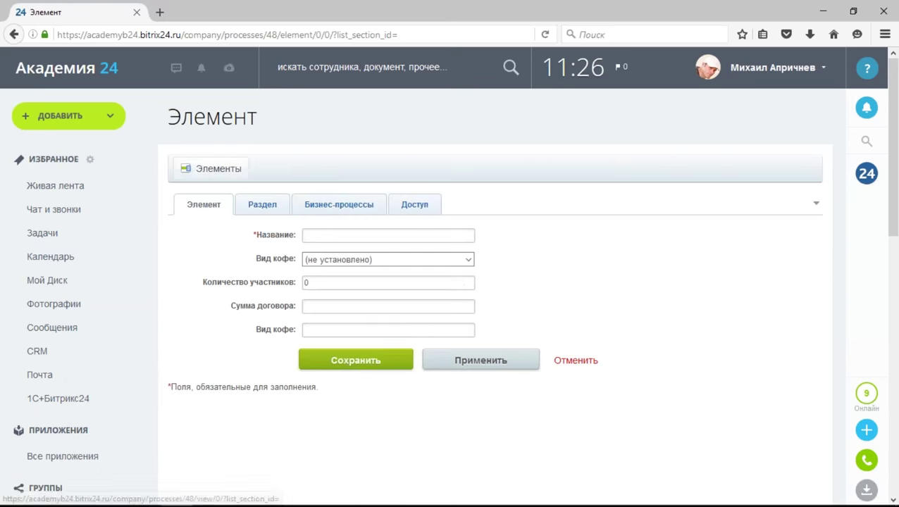
type("1233232323")
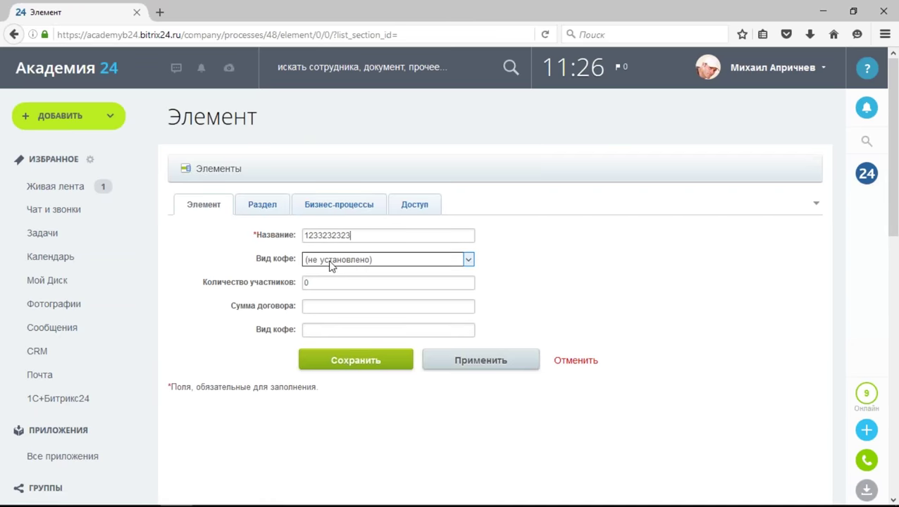
left_click(345, 364)
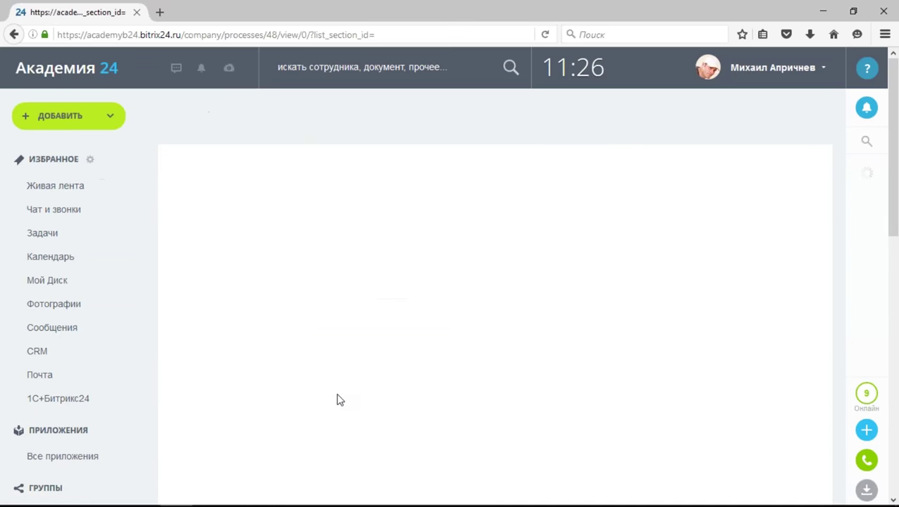
left_click(176, 497)
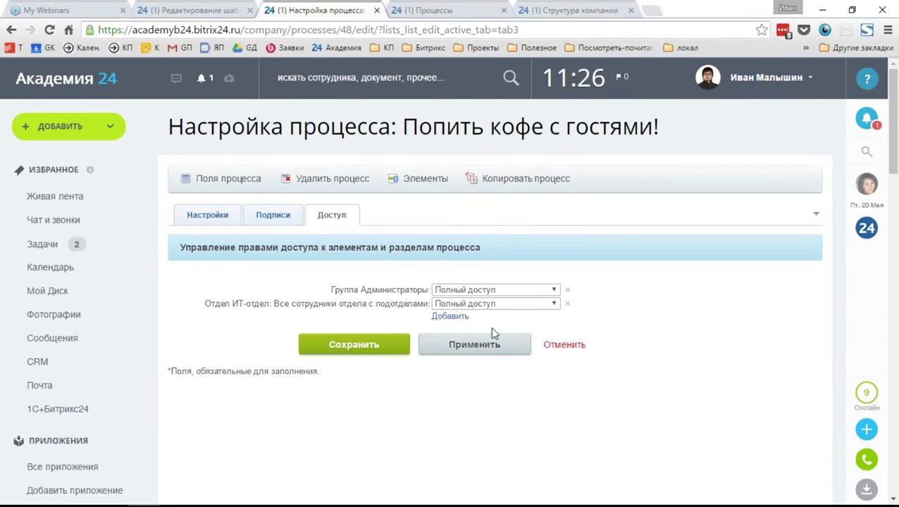
Restrict ИТ-отдел to Добавление and add the Автор role from Другое.
left_click(501, 305)
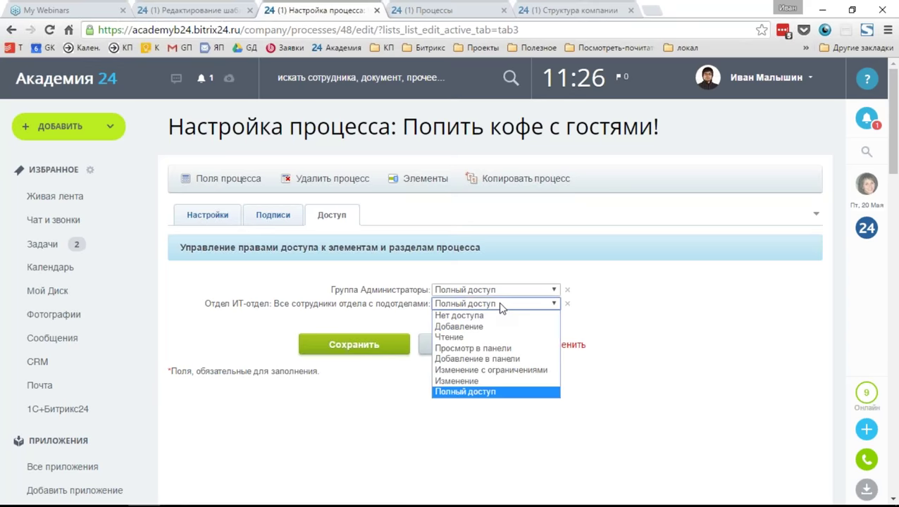
left_click(490, 326)
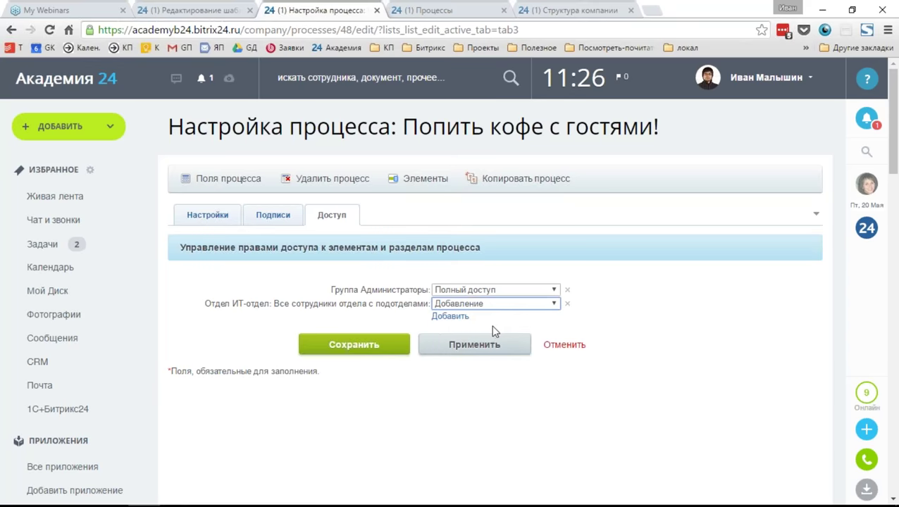
left_click(455, 317)
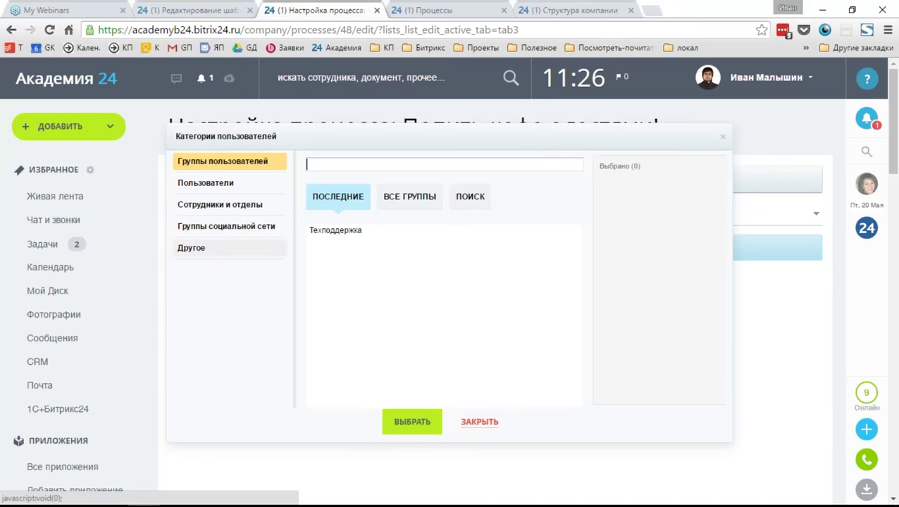
left_click(191, 247)
left_click(346, 236)
left_click(432, 429)
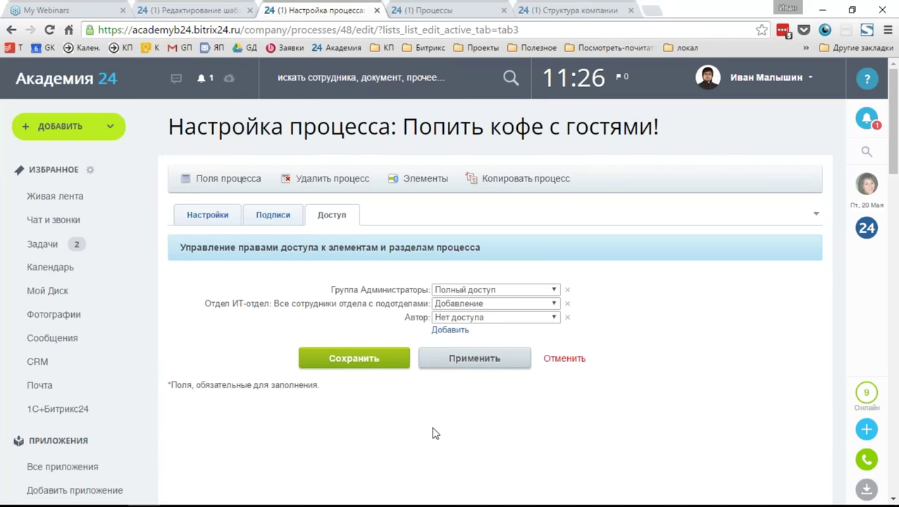
Give the Автор role Изменение access and apply the changes.
left_click(497, 318)
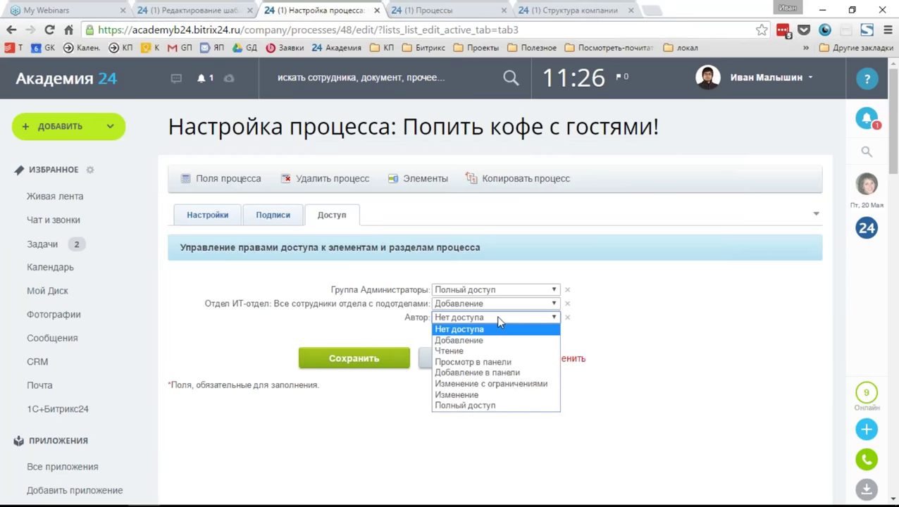
left_click(477, 394)
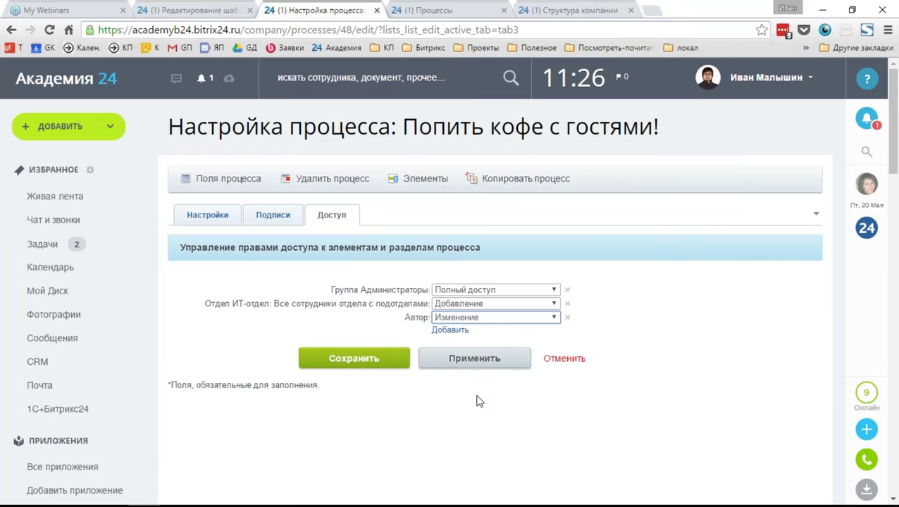
left_click(440, 366)
mouse_move(236, 497)
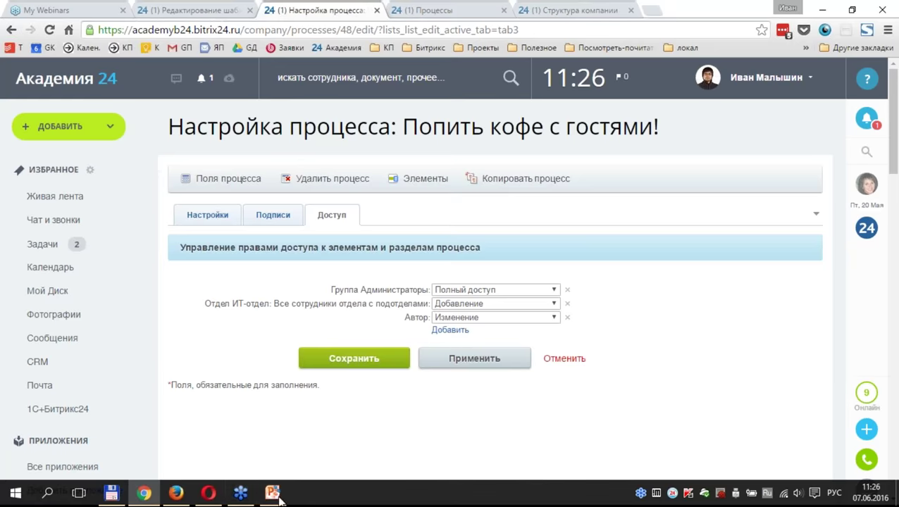
Refresh the other user's process list, which now shows only four elements.
left_click(176, 493)
key("F5")
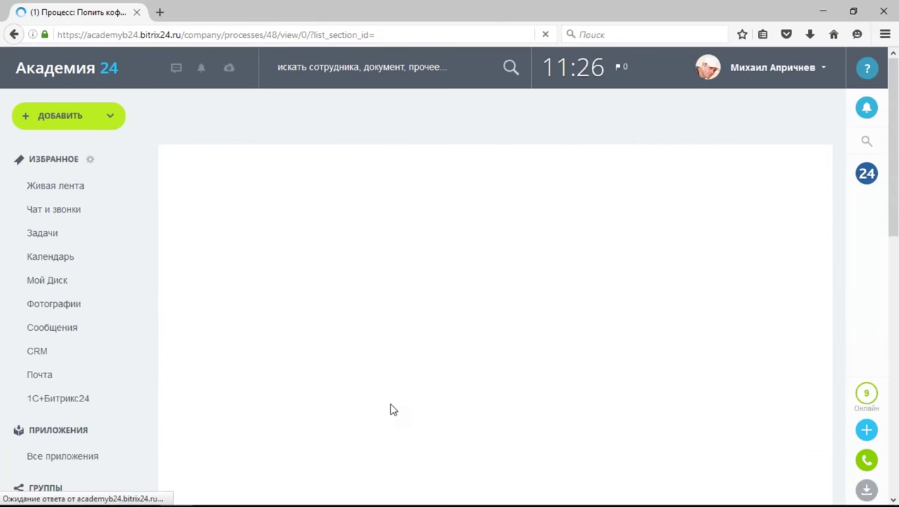
scroll(393, 415, "down", 2)
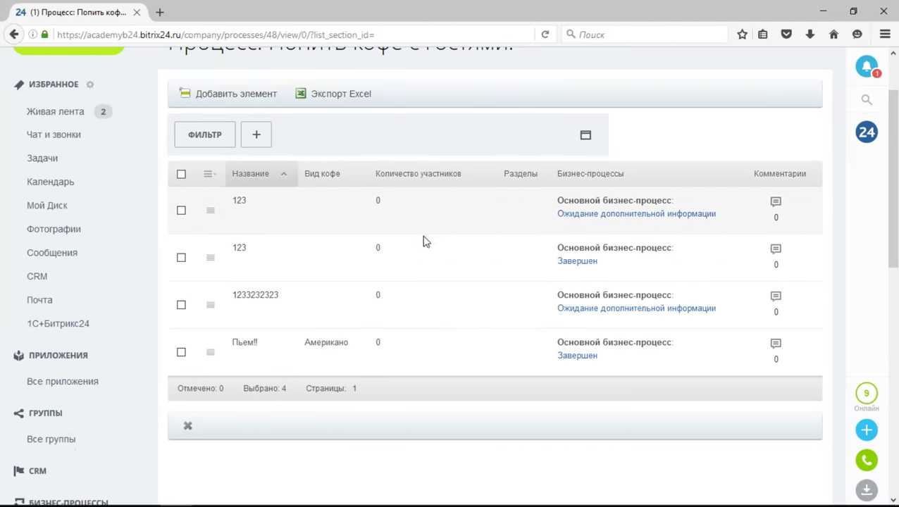
scroll(420, 399, "up", 2)
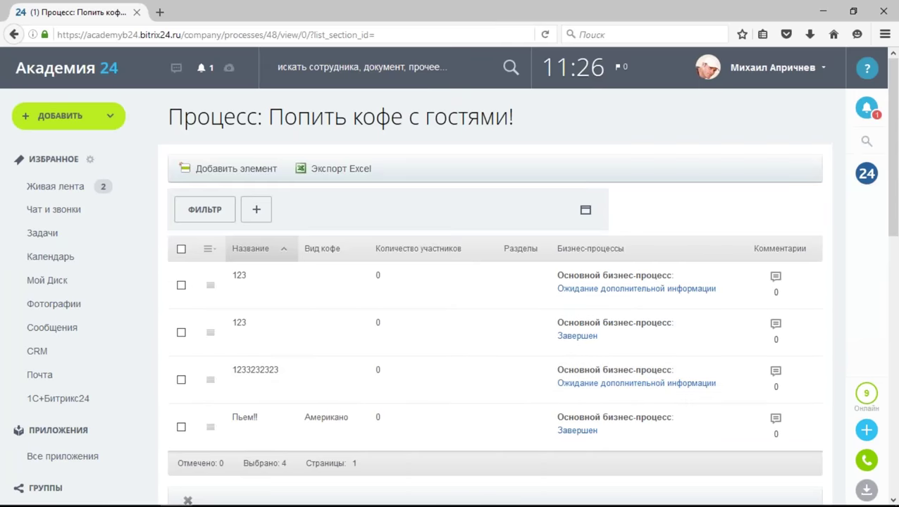
Return to the slideshow on the next Управление доступом slide.
mouse_move(169, 504)
mouse_move(268, 497)
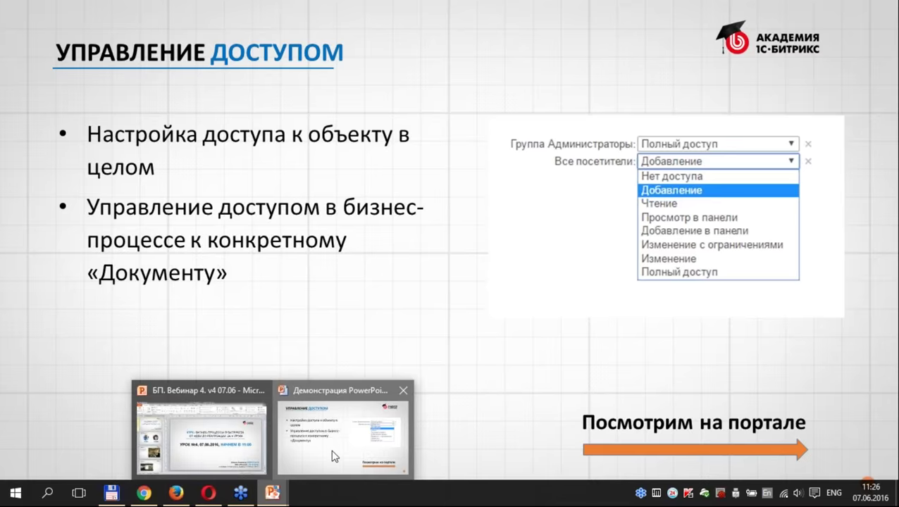
left_click(332, 455)
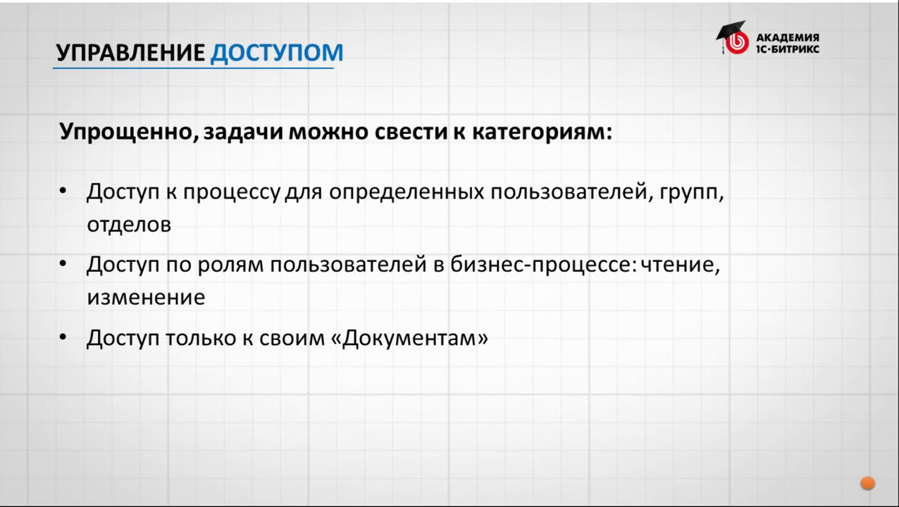
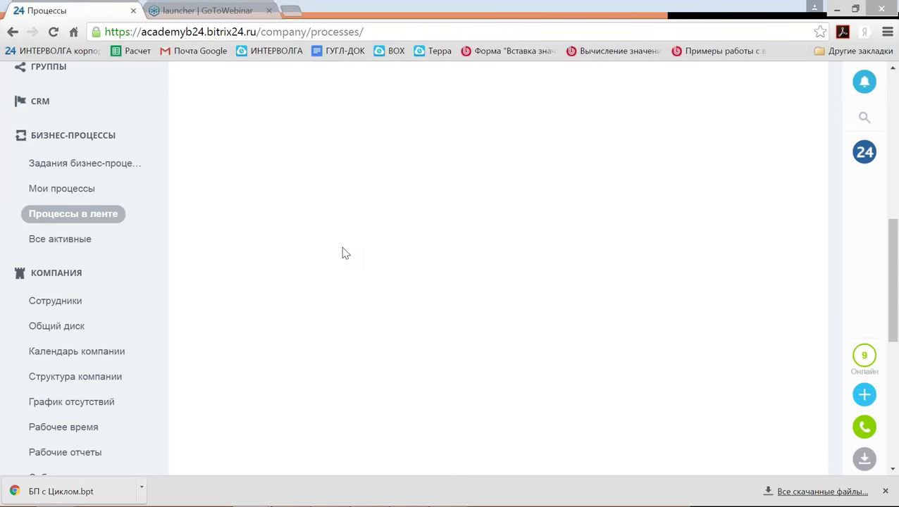
Open the Оформление договора с Циклом template from the Оформление договора process.
scroll(343, 253, "up", 1)
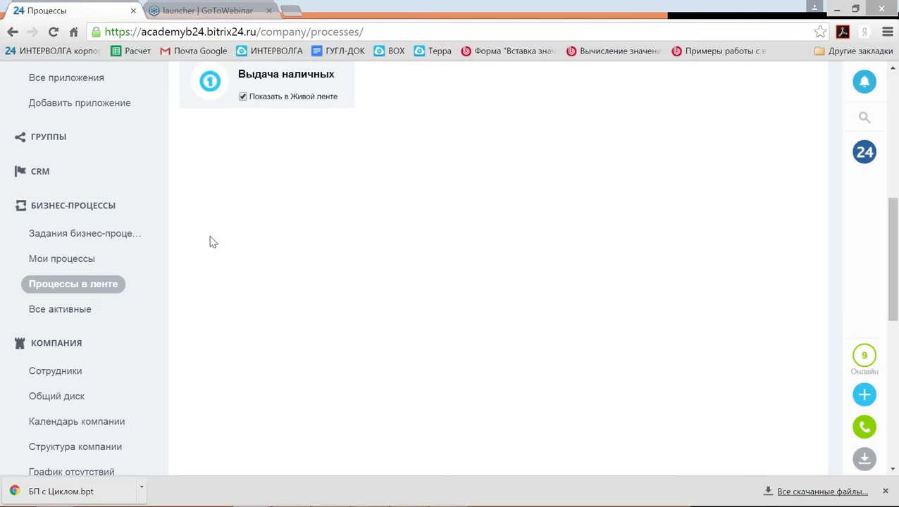
left_click(85, 286)
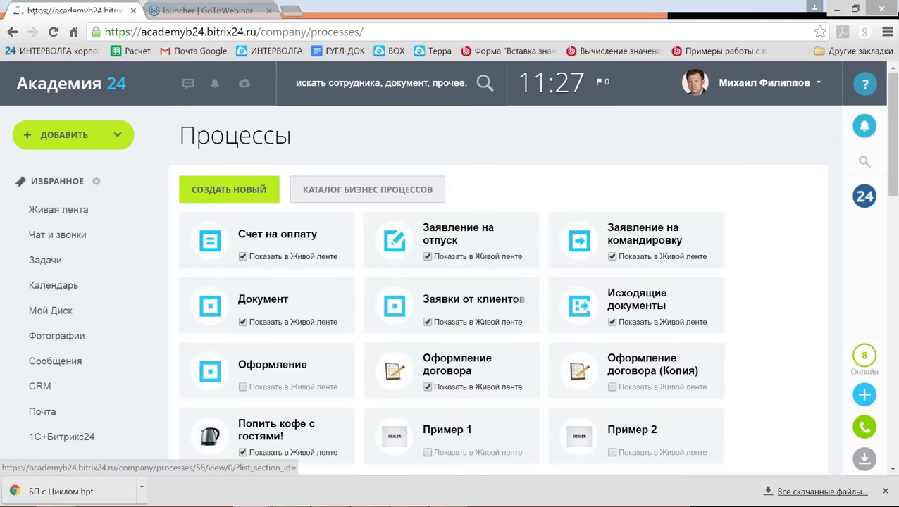
left_click(452, 364)
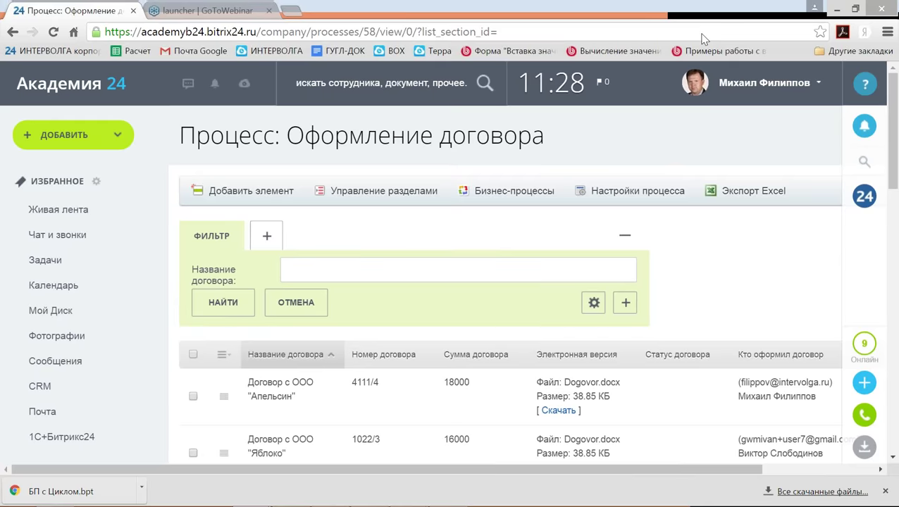
left_click(514, 191)
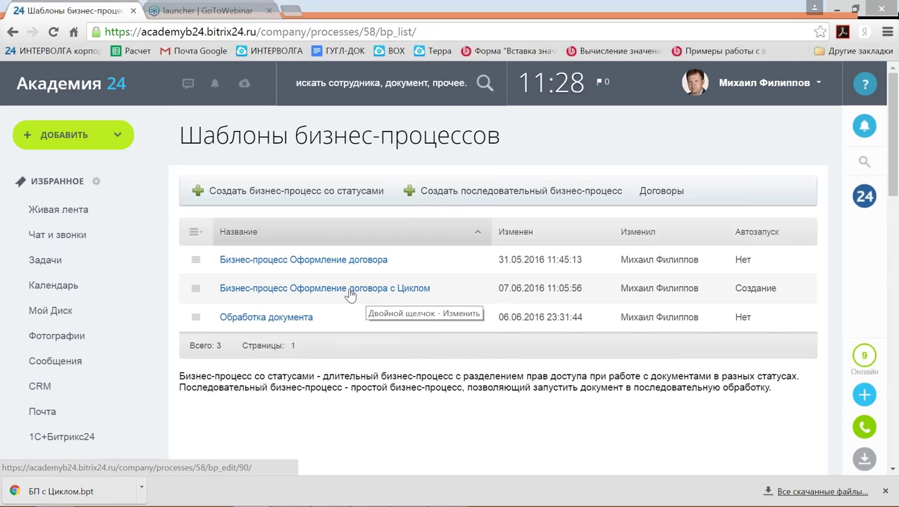
left_click(350, 291)
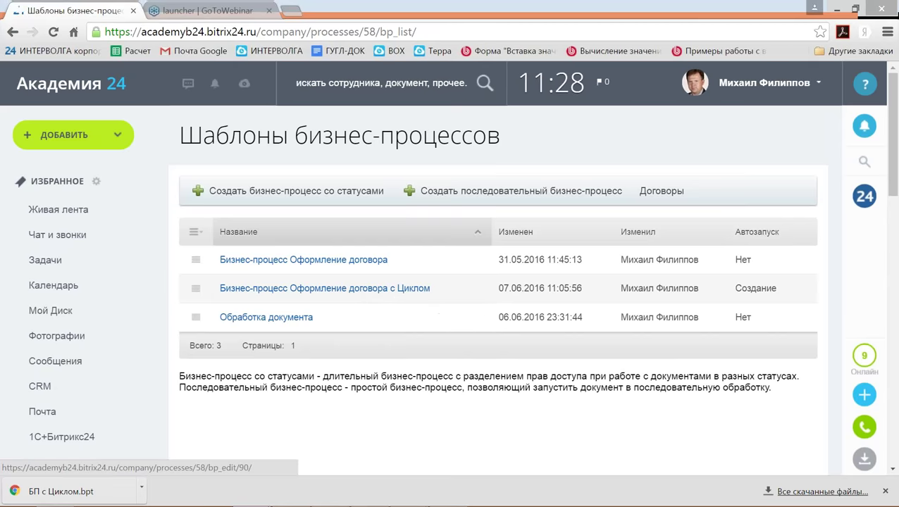
Scroll through the template flowchart, discard it, and return to the Договоры list.
scroll(451, 281, "down", 10)
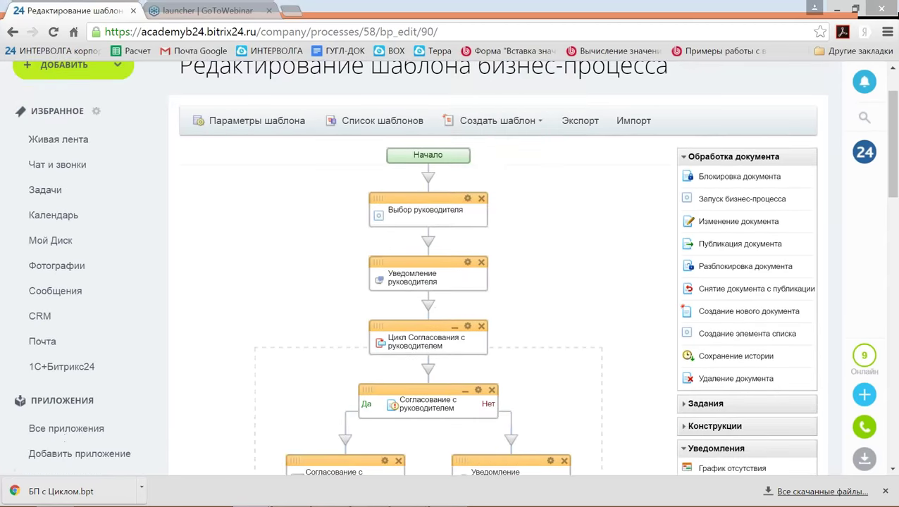
scroll(451, 282, "down", 4)
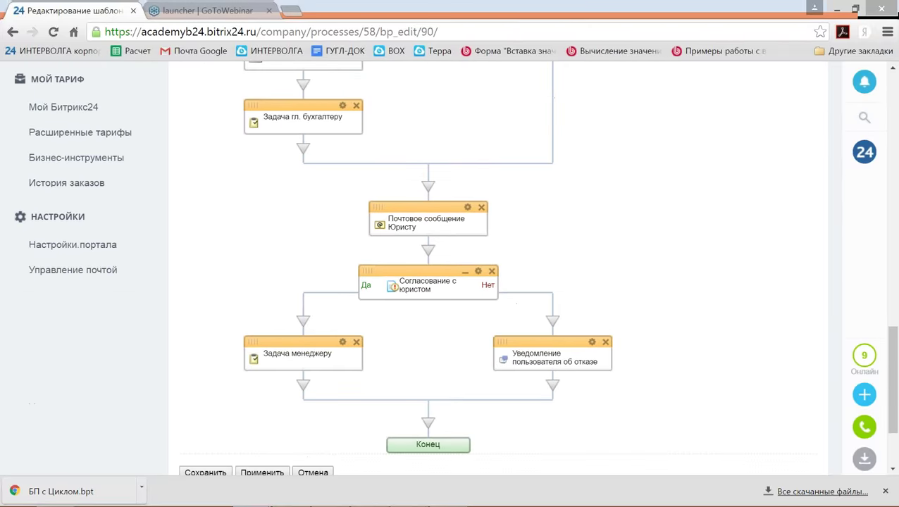
scroll(350, 290, "up", 5)
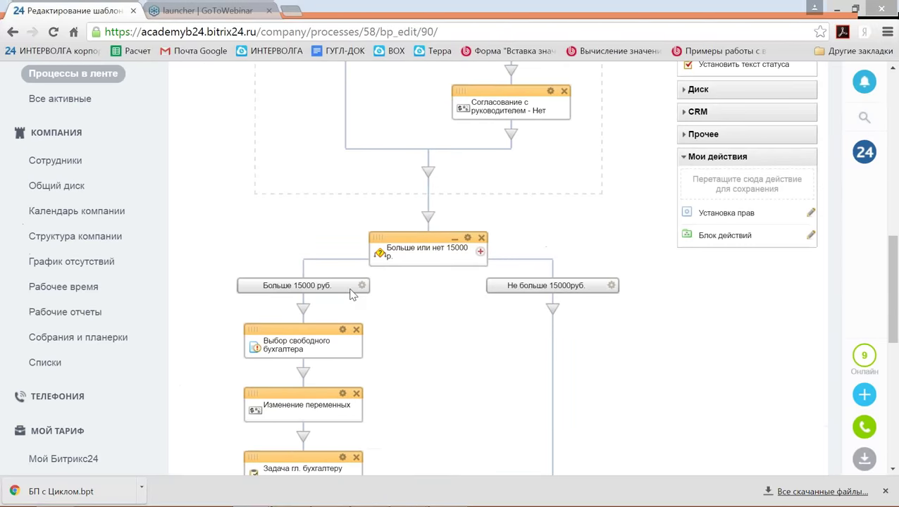
scroll(350, 294, "up", 5)
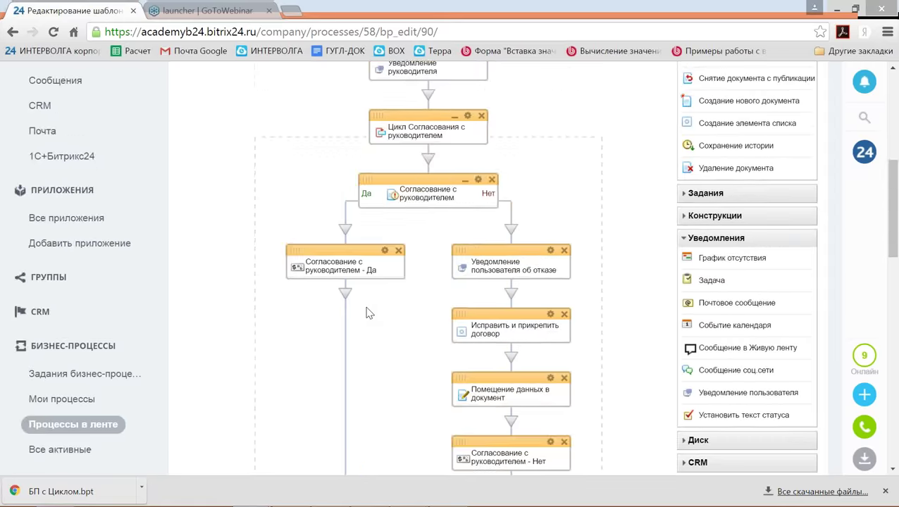
scroll(365, 307, "down", 3)
scroll(367, 312, "down", 10)
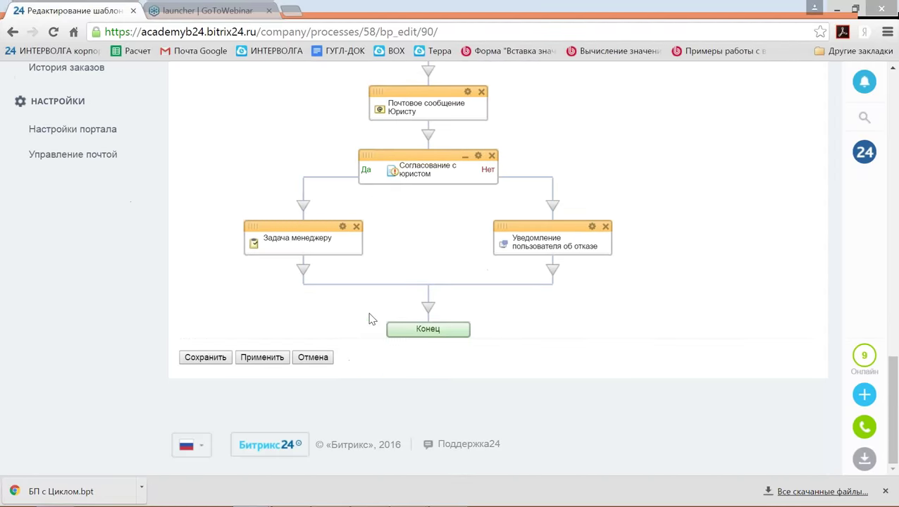
left_click(320, 361)
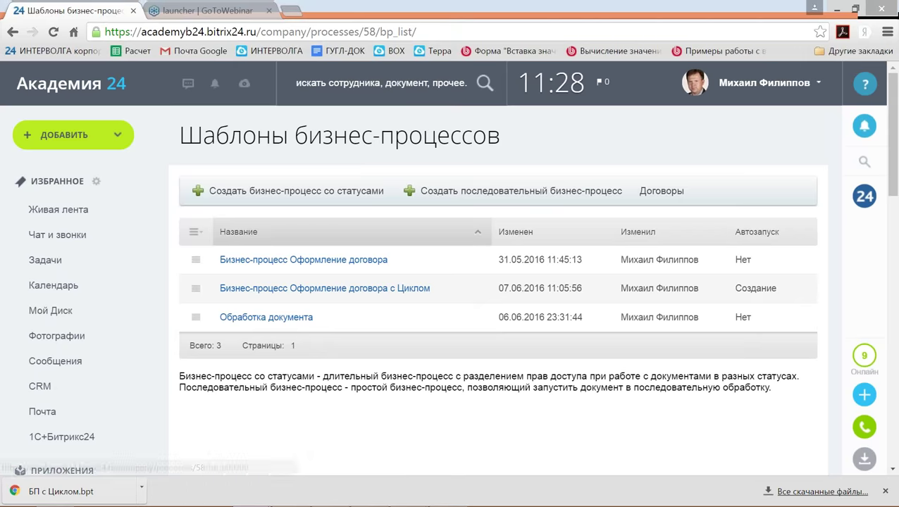
left_click(662, 198)
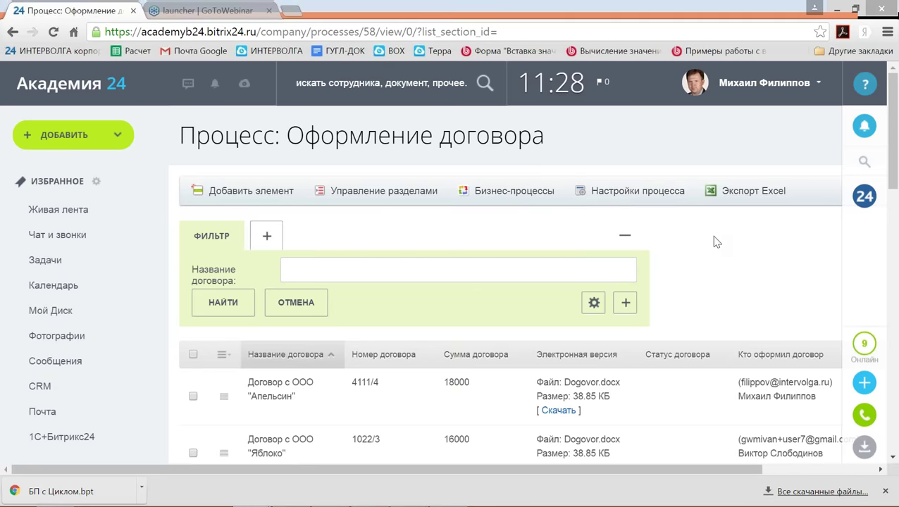
Delete the Администраторы, Автор and Все посетители entries from the process access rights.
left_click(642, 192)
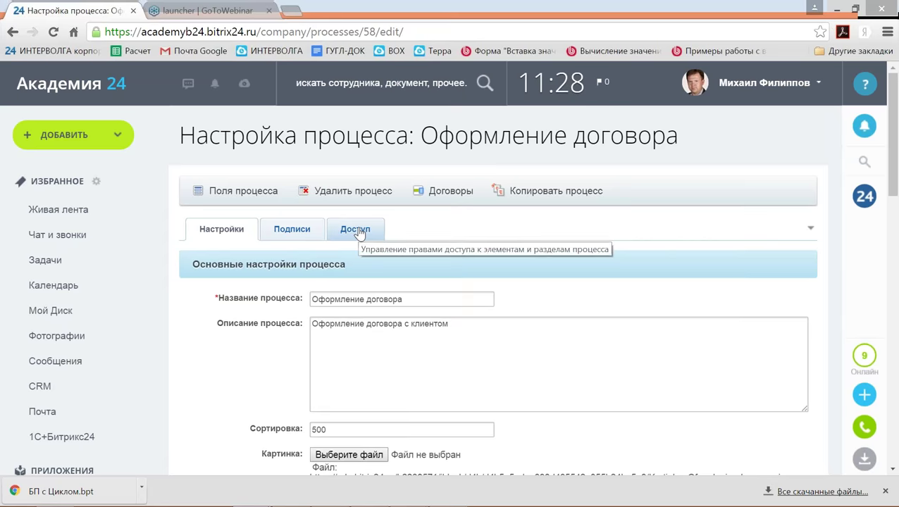
left_click(354, 231)
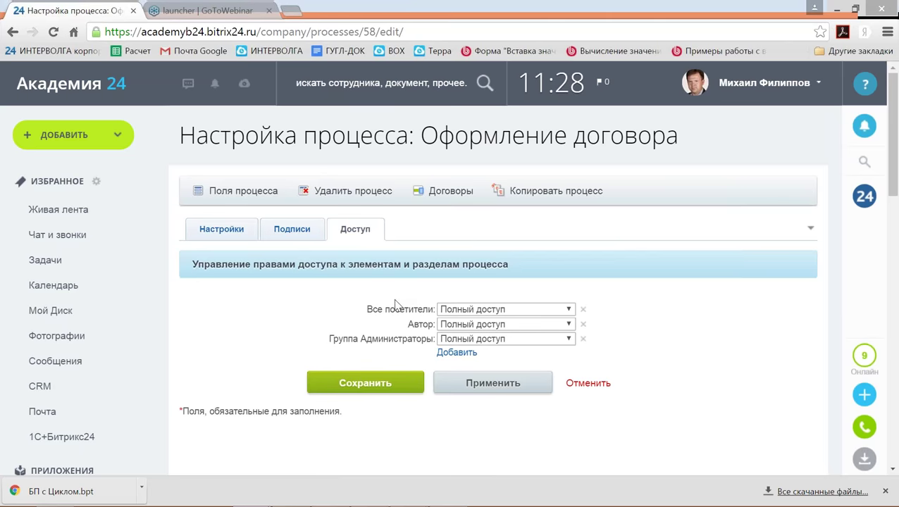
left_click(583, 339)
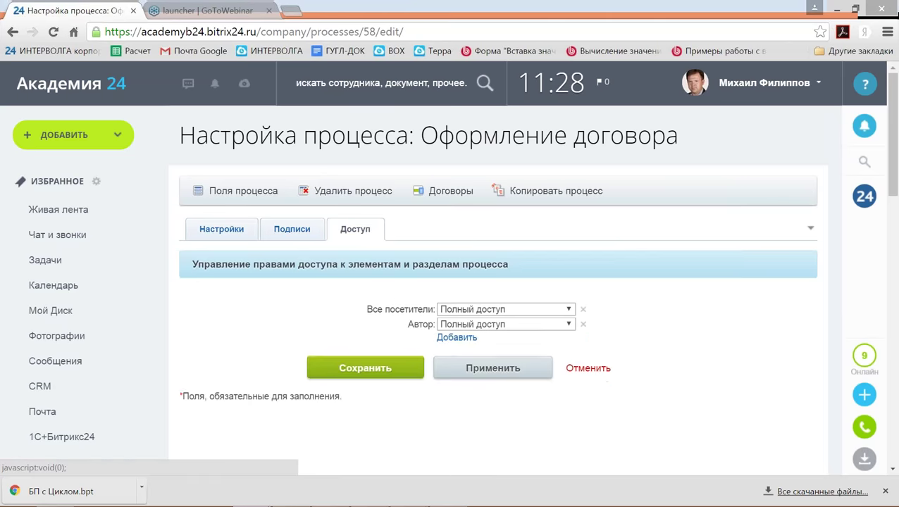
left_click(583, 324)
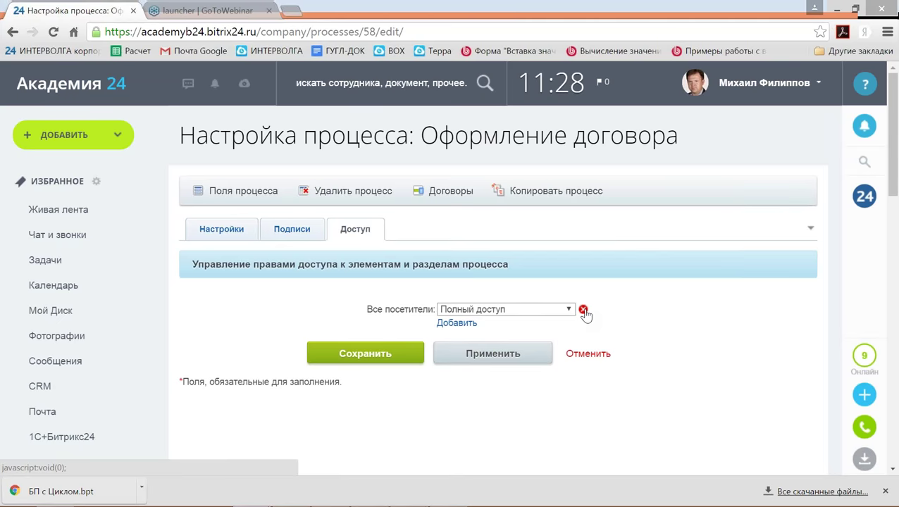
left_click(584, 311)
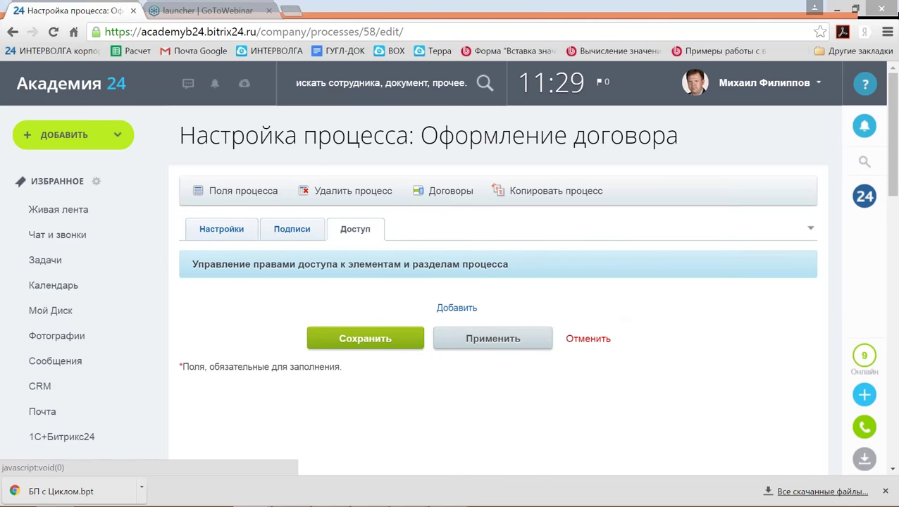
Add the Администраторы group with Полный доступ.
left_click(454, 310)
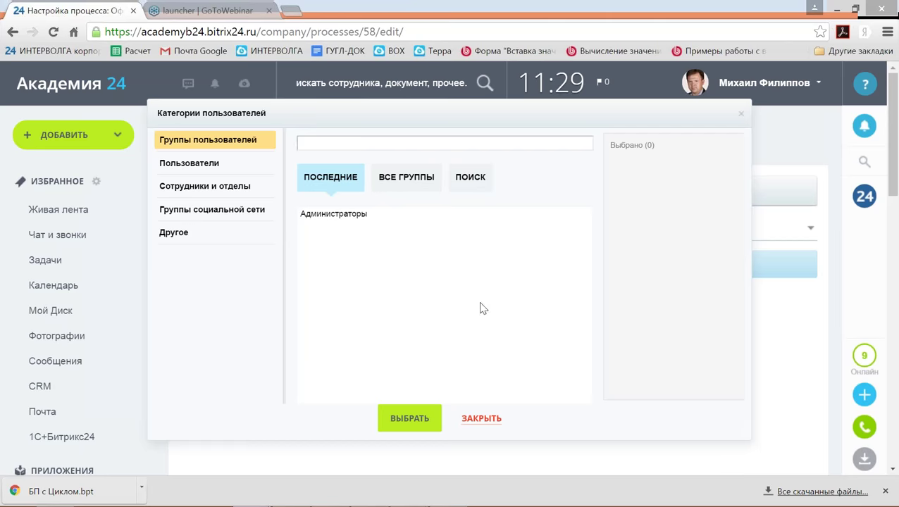
left_click(319, 219)
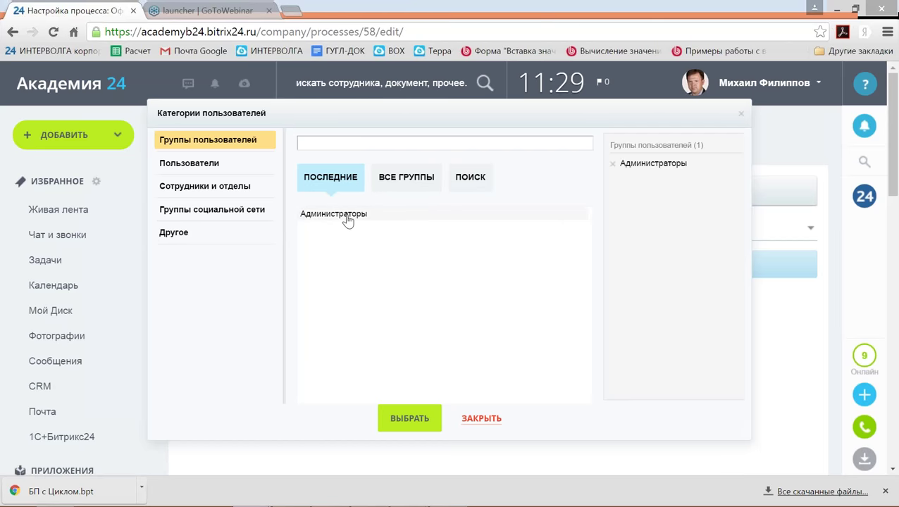
left_click(410, 419)
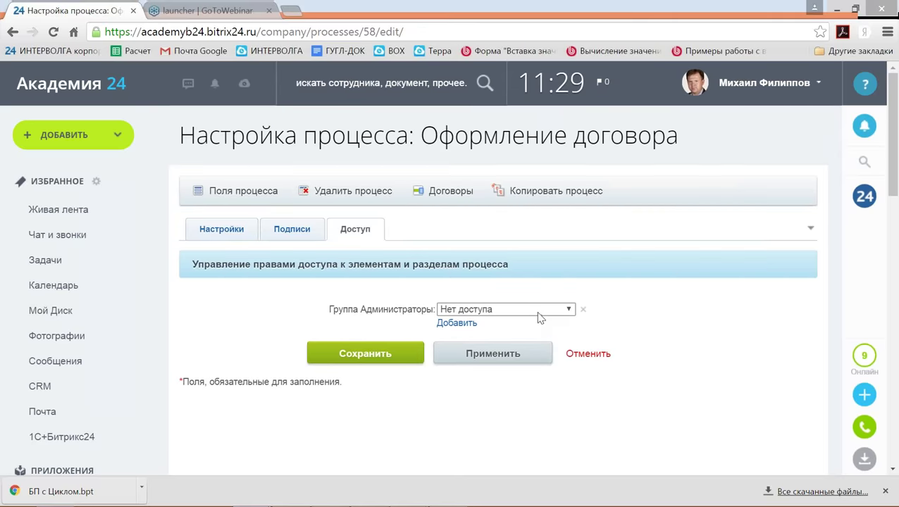
left_click(538, 311)
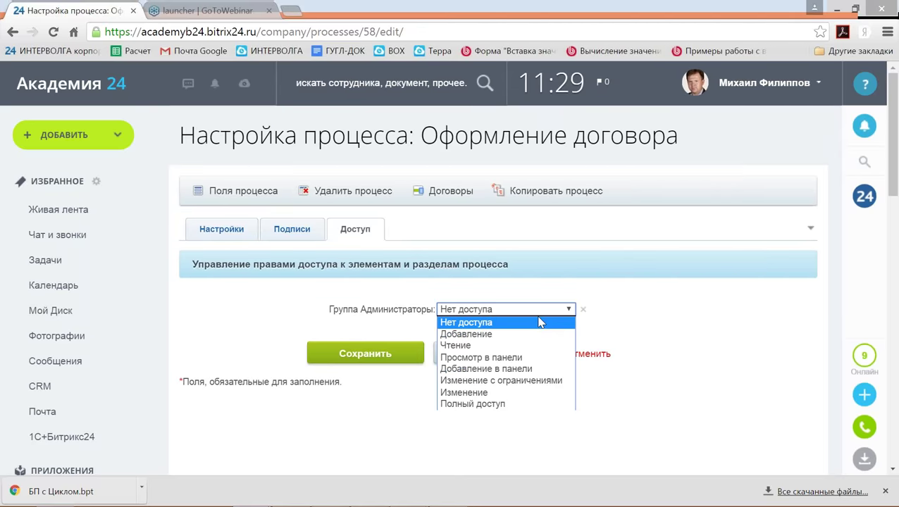
left_click(500, 406)
Add Все посетители with Добавление access and save the settings.
left_click(457, 323)
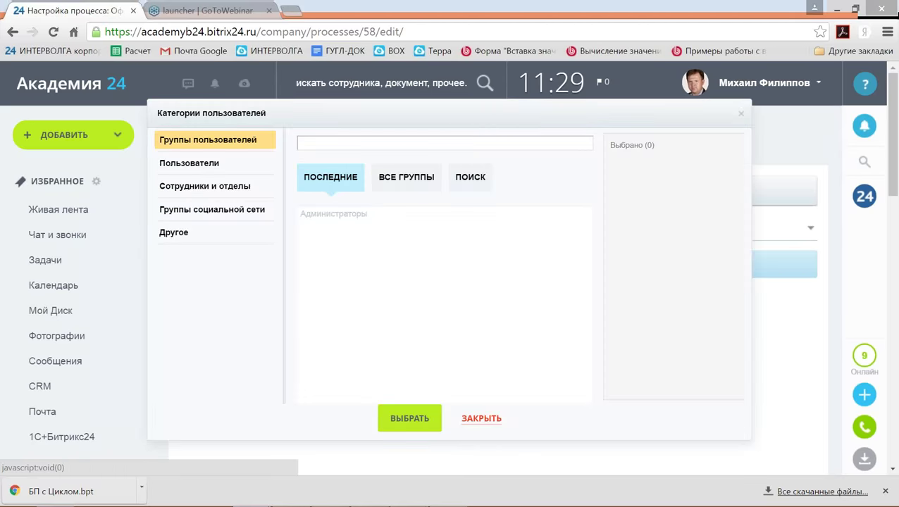
left_click(175, 234)
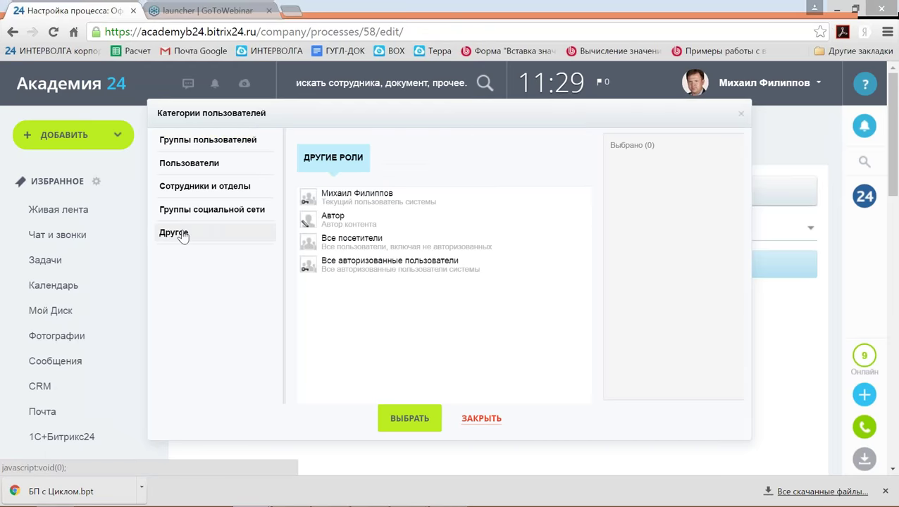
left_click(356, 241)
left_click(409, 419)
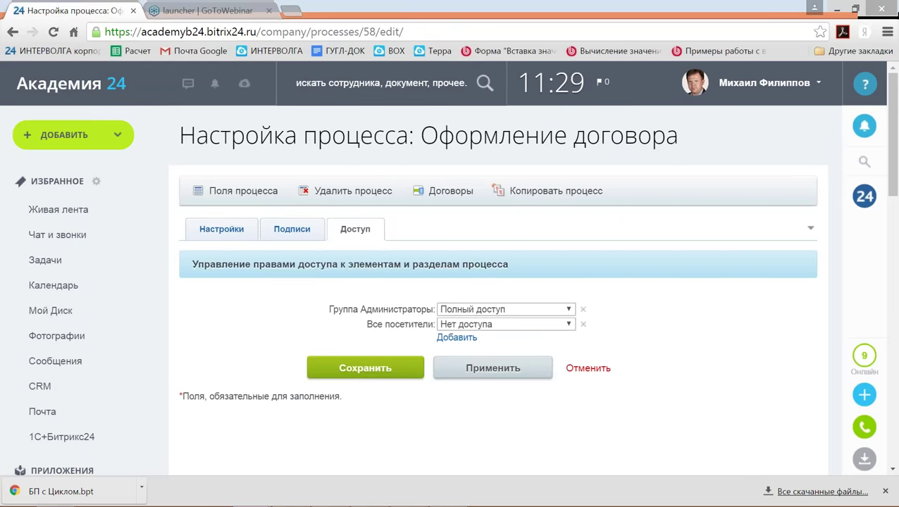
left_click(526, 326)
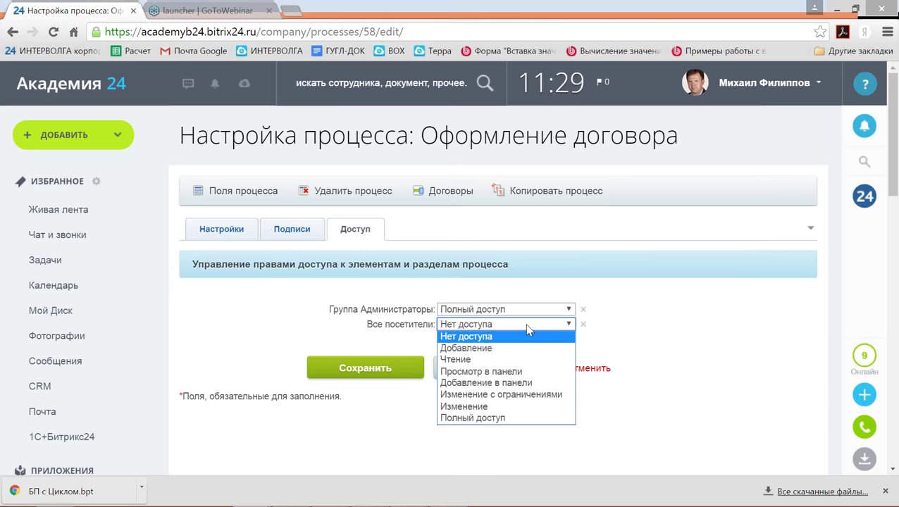
left_click(496, 346)
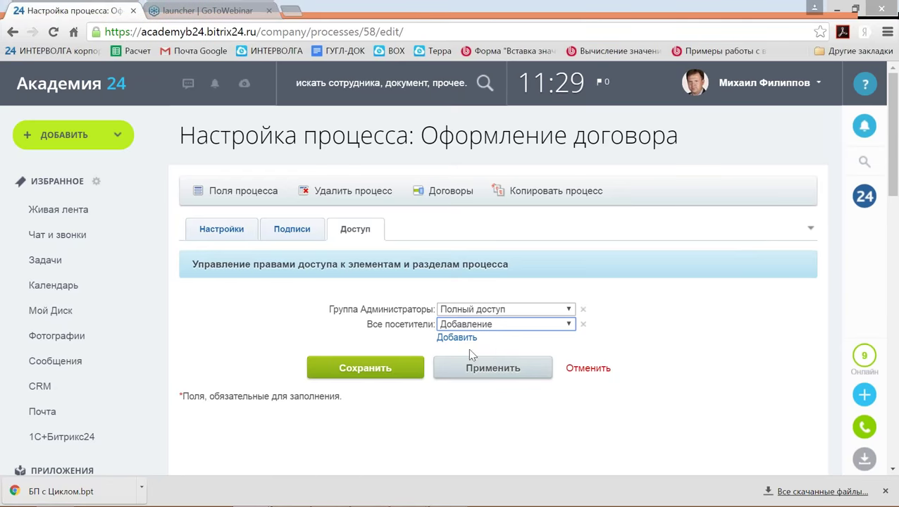
left_click(393, 368)
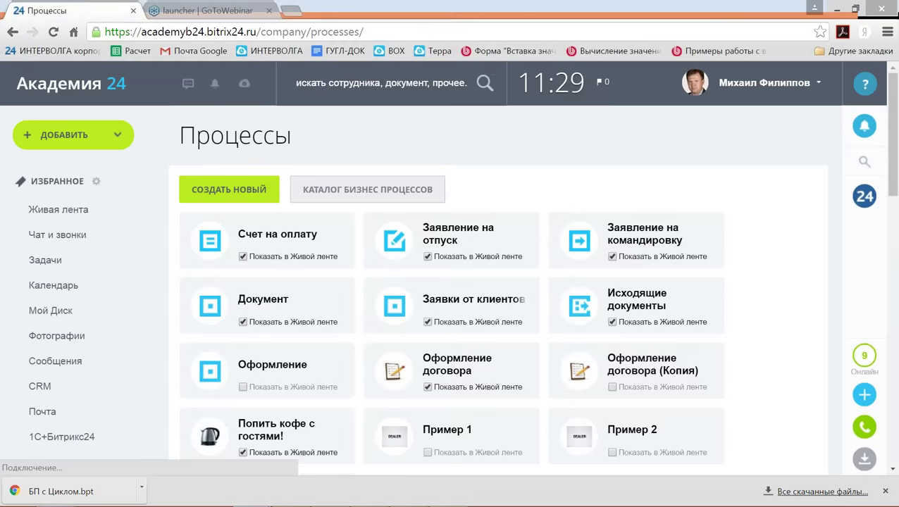
Open the Оформление договора с Циклом template in the editor.
scroll(444, 323, "down", 1)
left_click(445, 323)
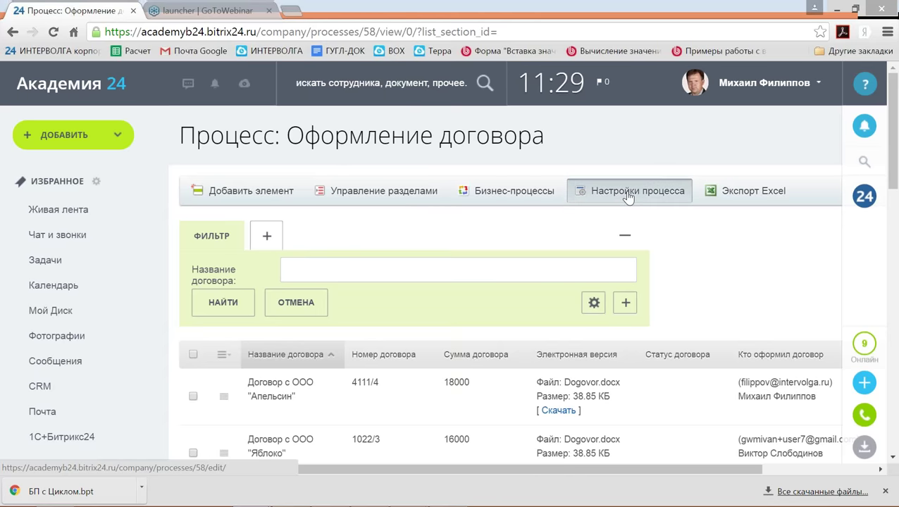
left_click(535, 196)
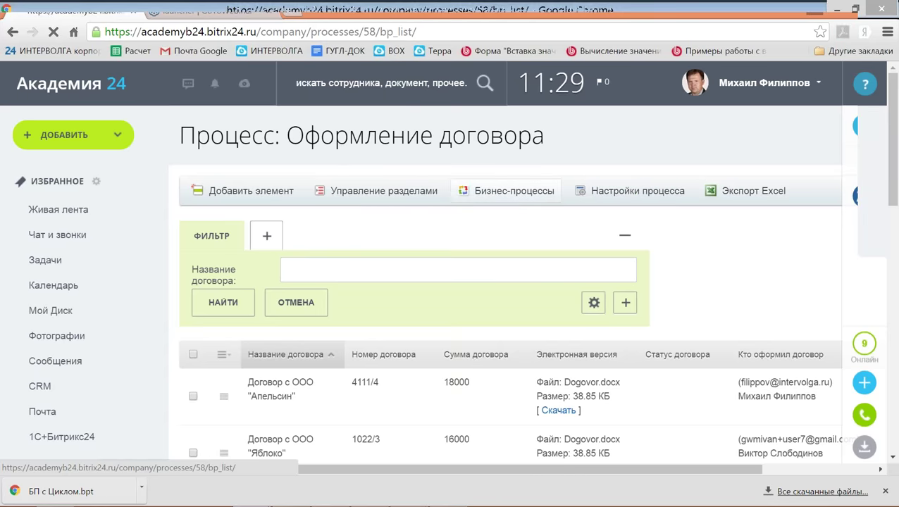
left_click(356, 289)
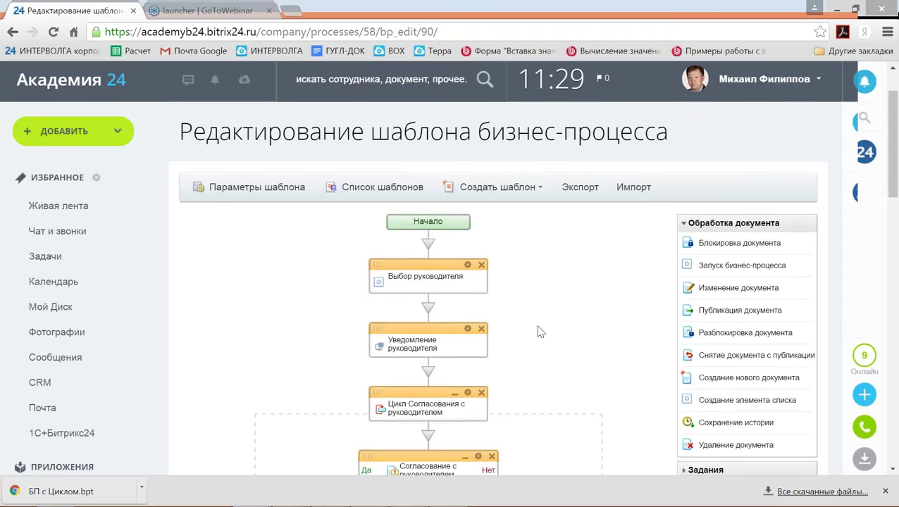
Drag Установка прав from Прочее to just below Выбор руководителя.
scroll(543, 331, "down", 3)
scroll(555, 334, "down", 3)
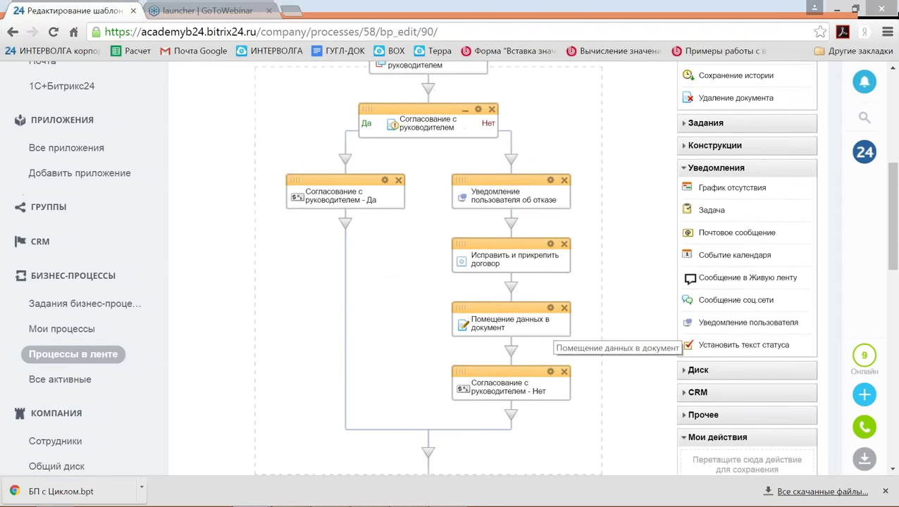
scroll(558, 335, "down", 1)
left_click(704, 344)
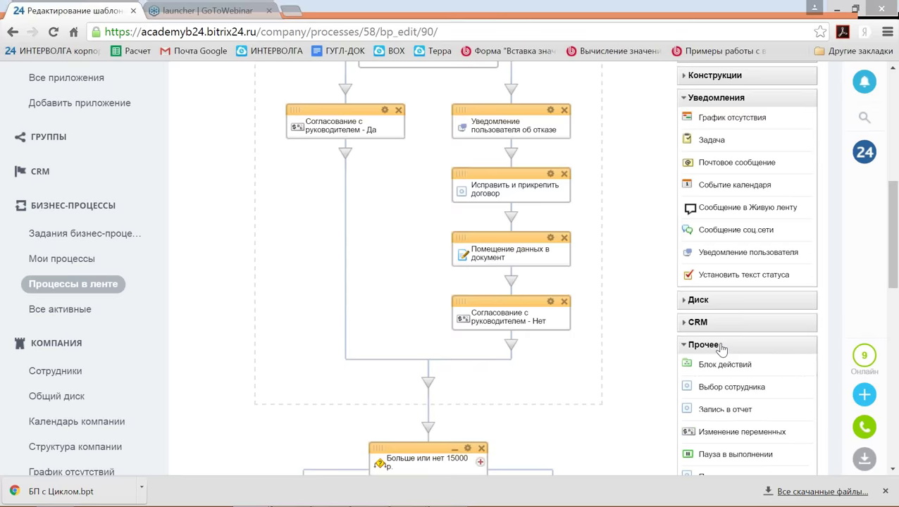
scroll(723, 355, "down", 3)
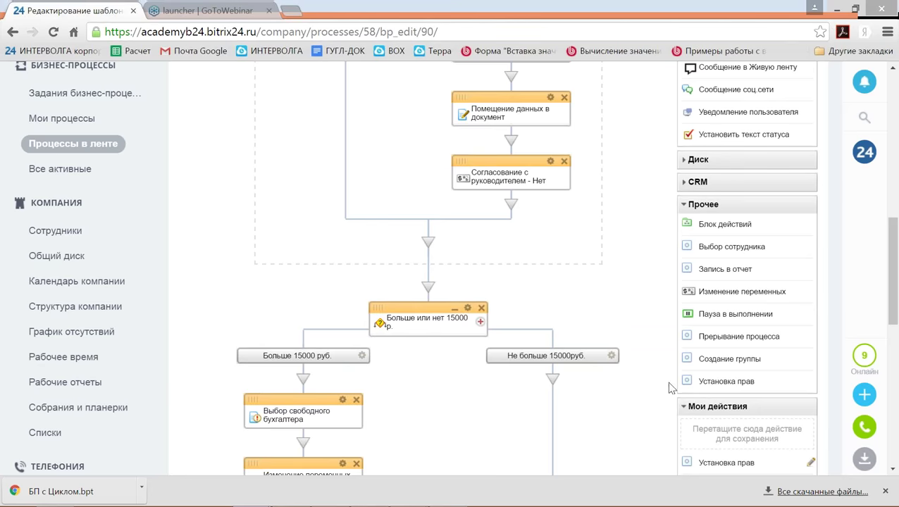
left_click_drag(733, 389, 435, 284)
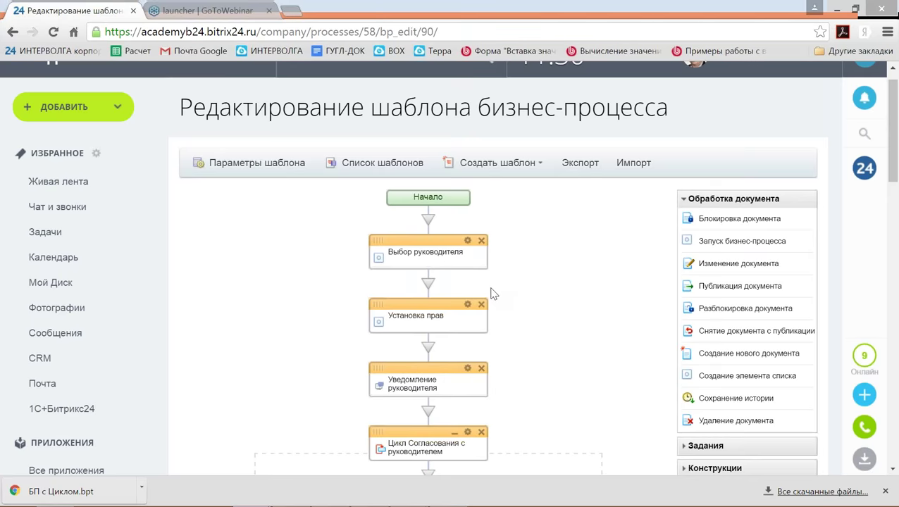
Grant Изменение rights to Автор and the Выбранный сотрудник from manager selection.
left_click(467, 305)
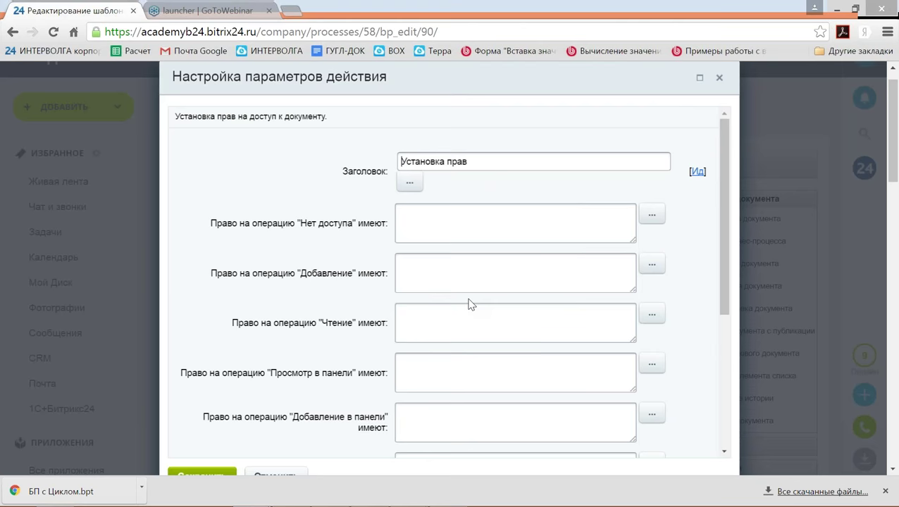
scroll(469, 304, "down", 1)
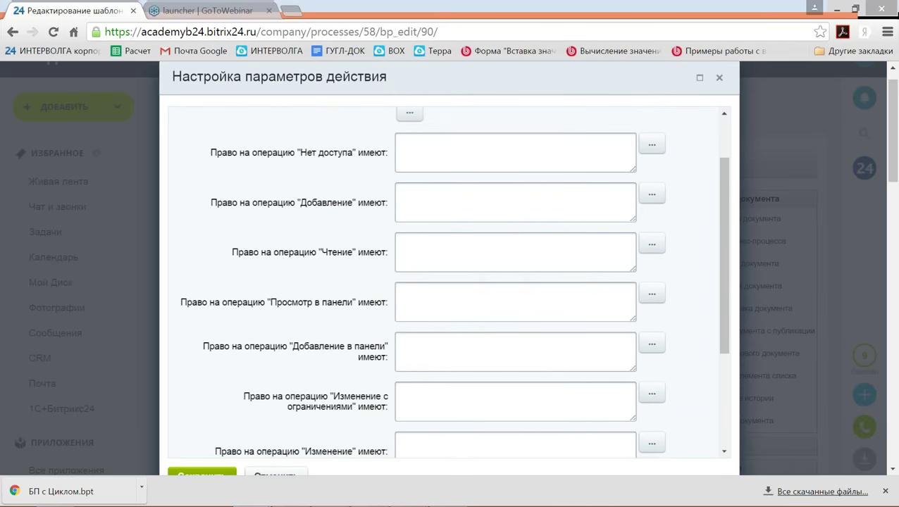
scroll(468, 302, "down", 2)
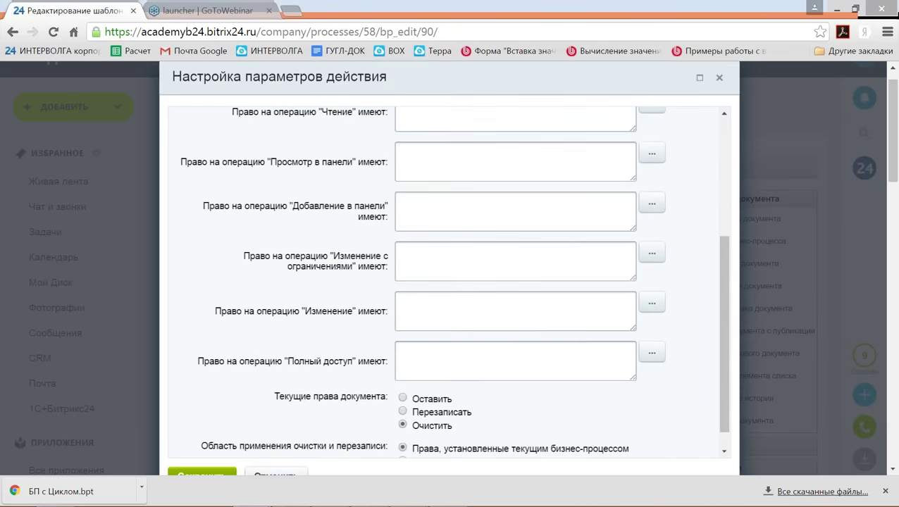
scroll(280, 288, "down", 1)
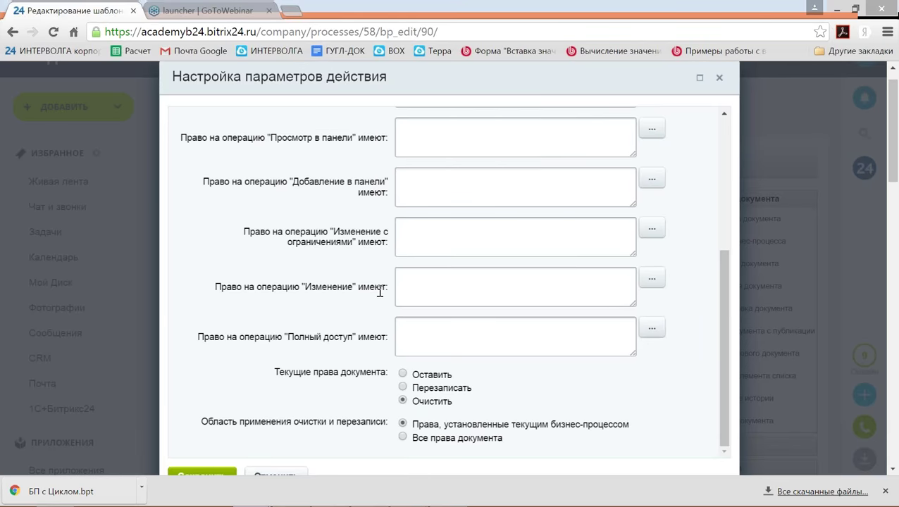
left_click(419, 284)
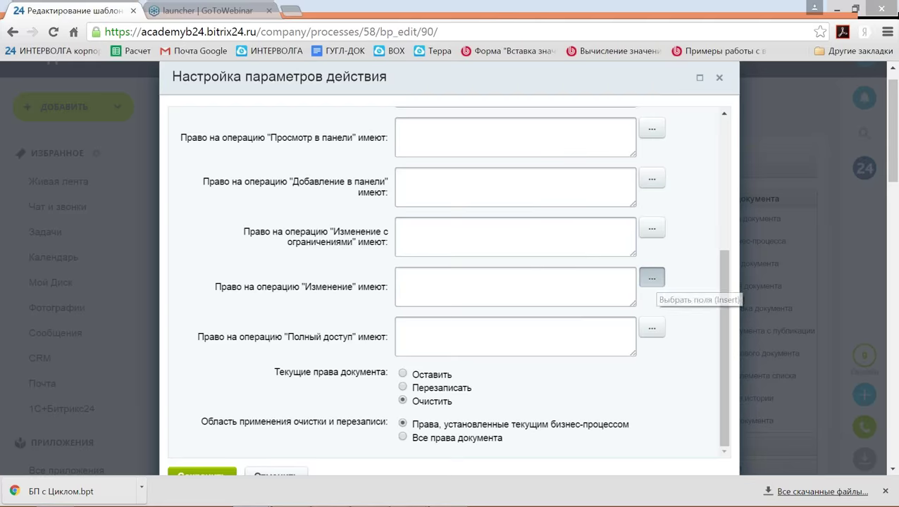
left_click(652, 278)
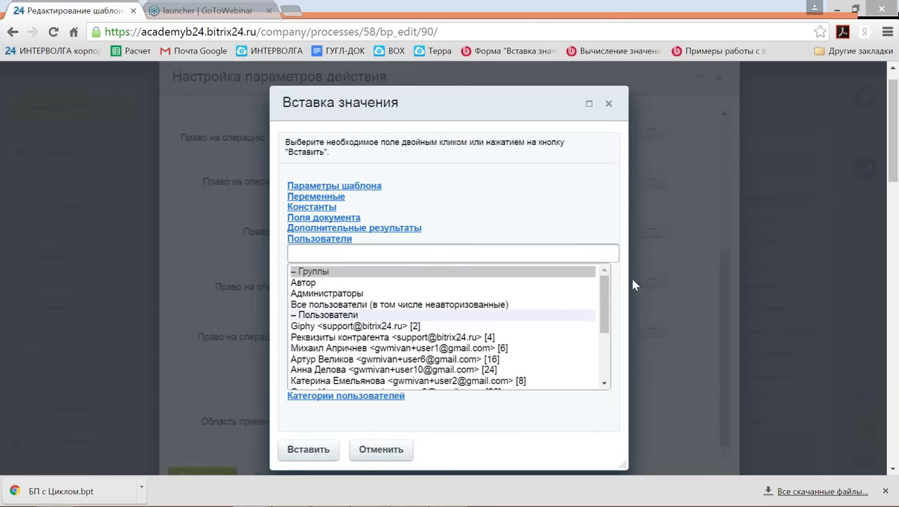
left_click(327, 284)
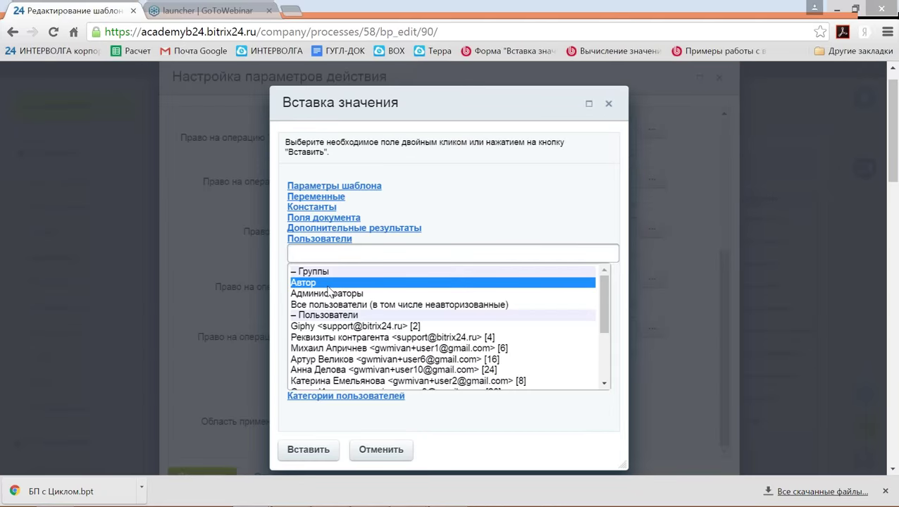
left_click(317, 452)
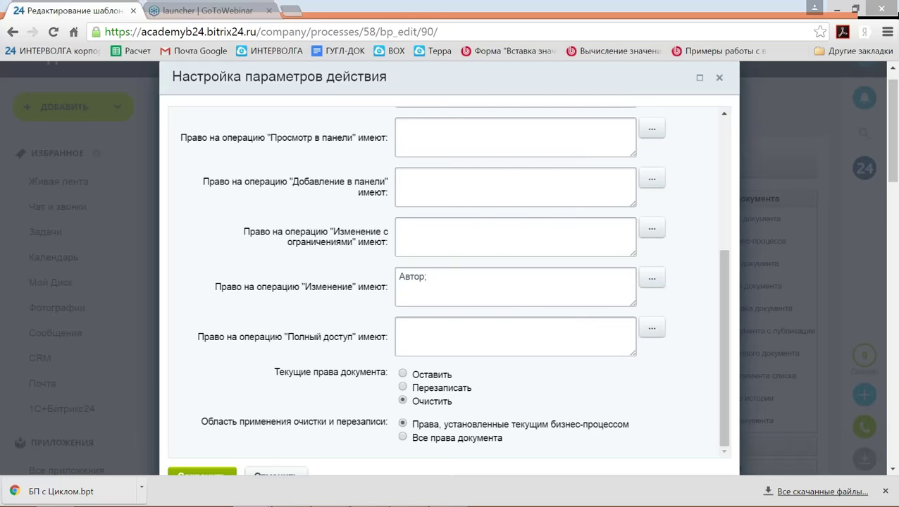
left_click(652, 278)
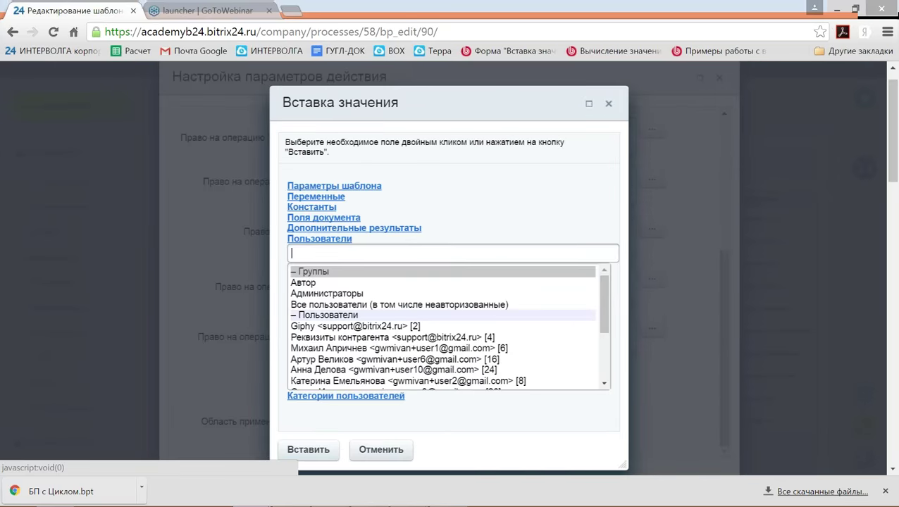
left_click(416, 228)
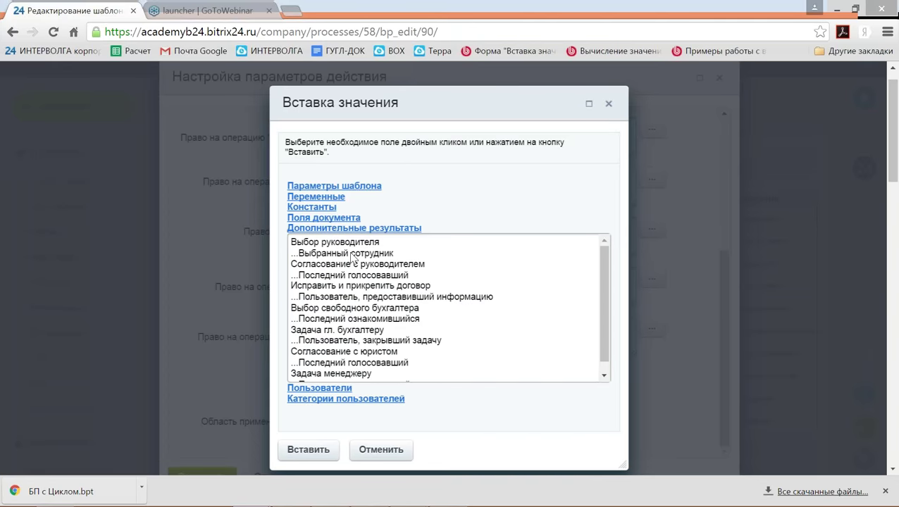
left_click(351, 253)
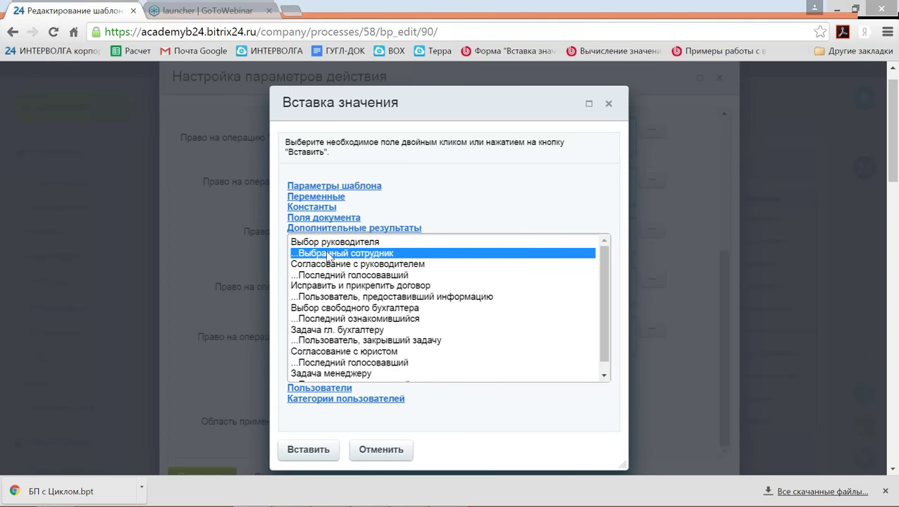
left_click(310, 450)
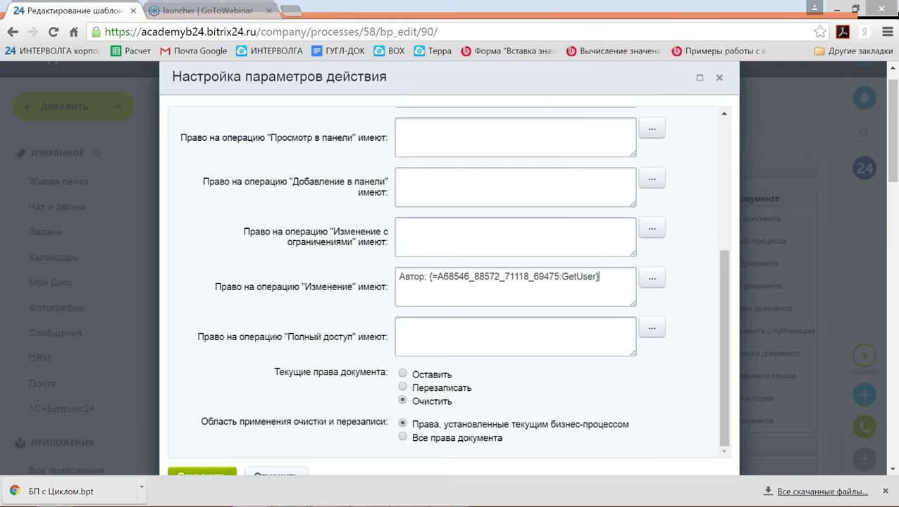
Set the step to Перезаписать Все права документа and save it.
left_click(419, 388)
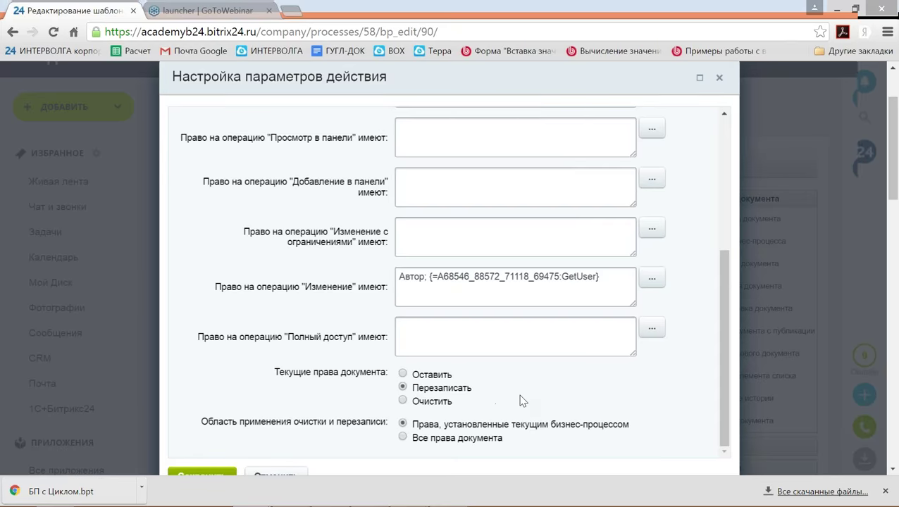
scroll(520, 401, "down", 1)
left_click(458, 368)
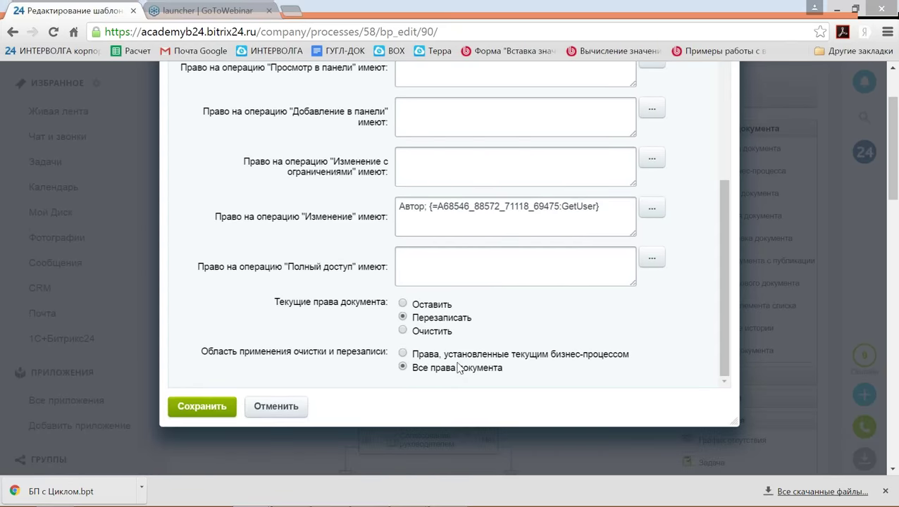
left_click(211, 409)
scroll(215, 411, "down", 1)
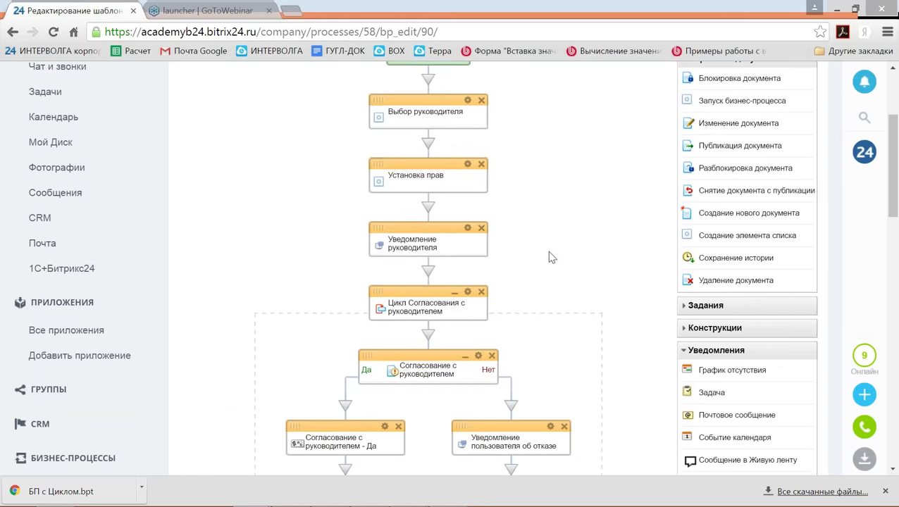
scroll(553, 258, "down", 1)
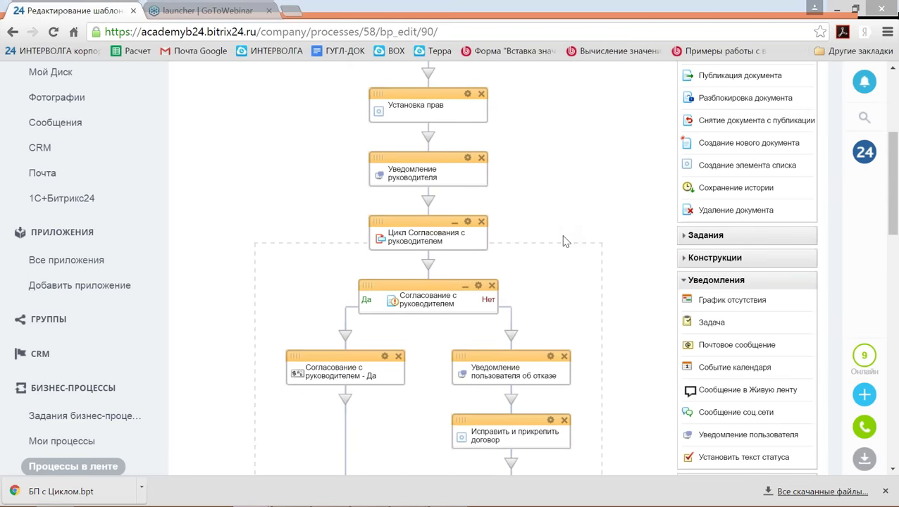
scroll(569, 256, "down", 1)
scroll(569, 256, "down", 4)
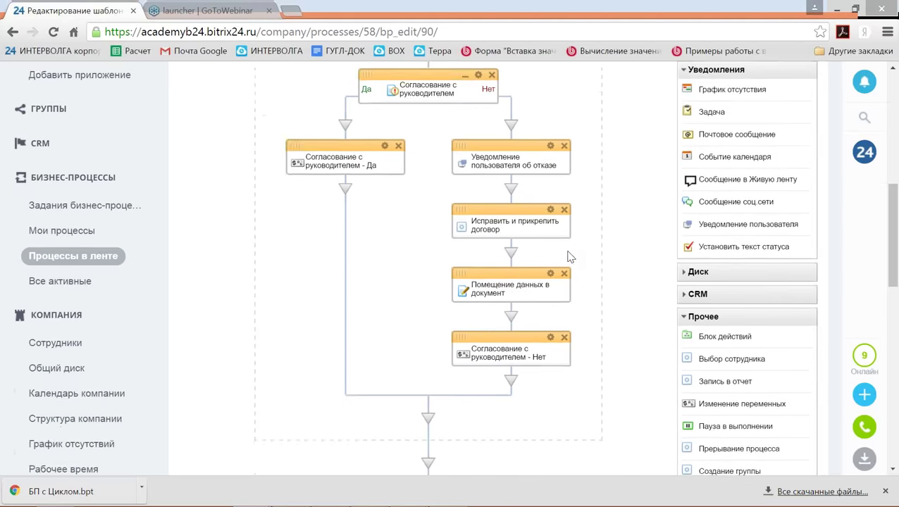
scroll(572, 265, "down", 1)
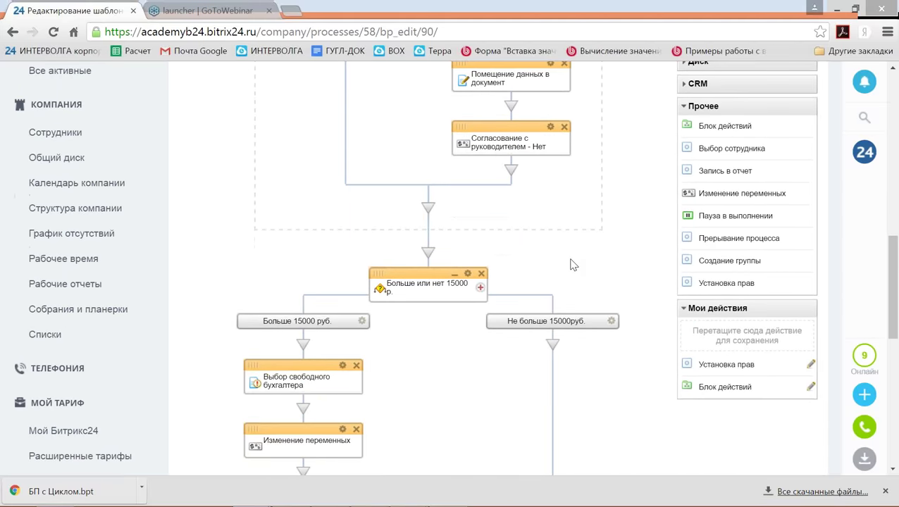
scroll(573, 265, "down", 1)
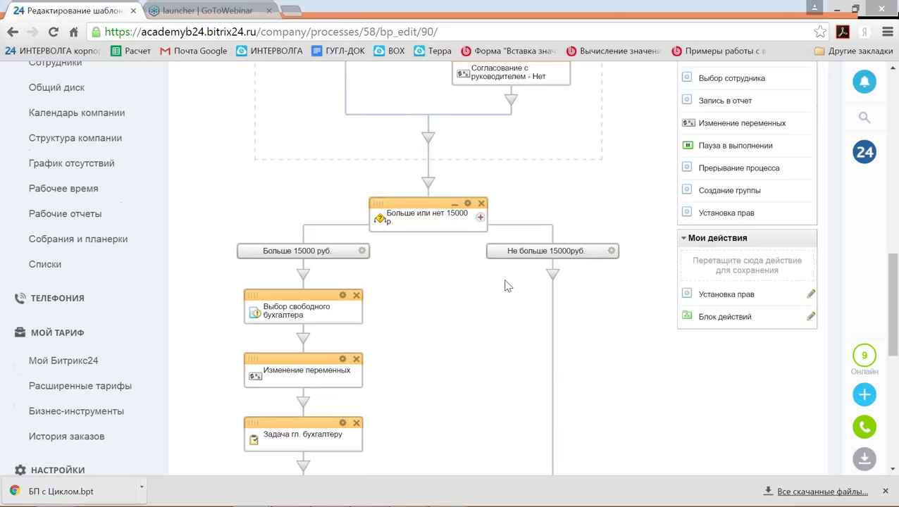
scroll(448, 339, "down", 1)
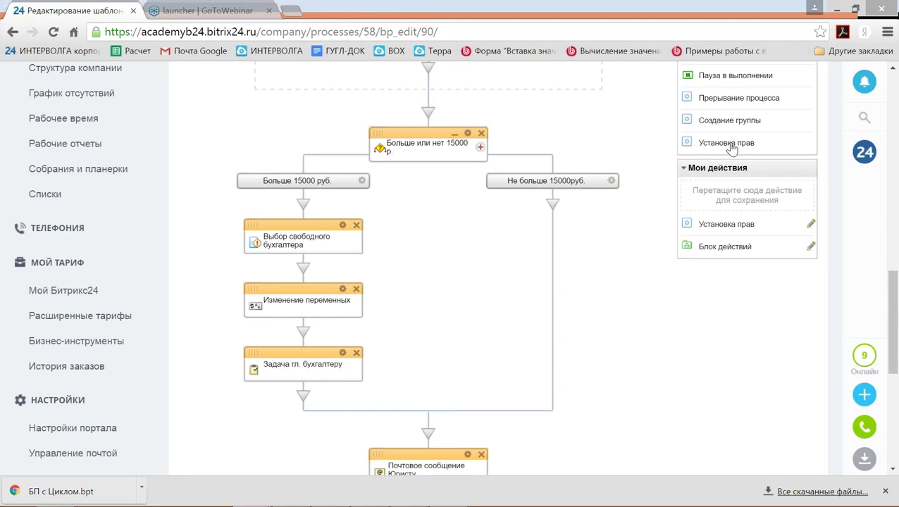
Drop Установка прав between Изменение переменных and Задача гл. бухгалтеру in the over-15000 branch.
left_click_drag(748, 144, 303, 330)
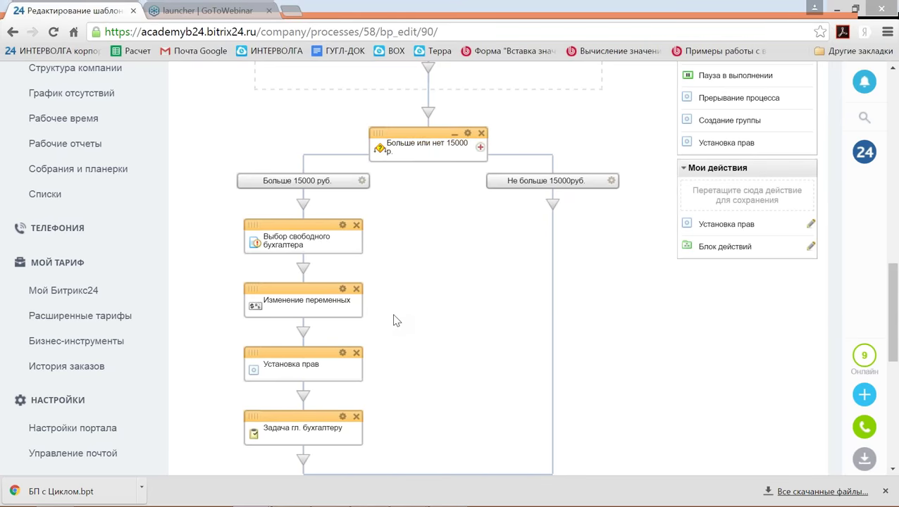
scroll(394, 318, "down", 2)
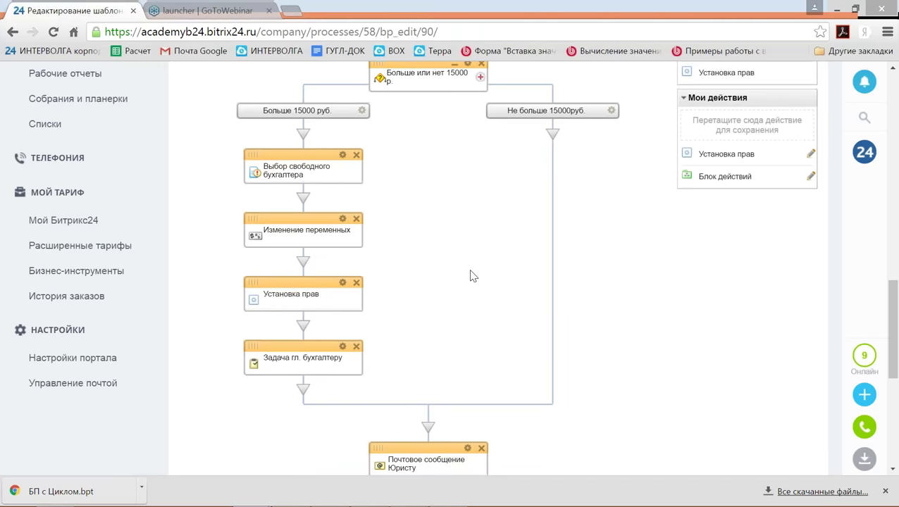
scroll(471, 273, "down", 1)
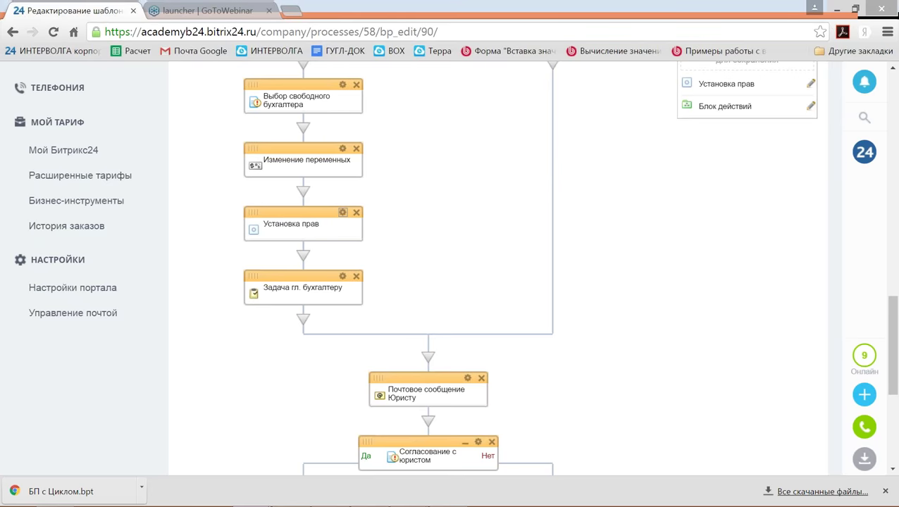
Give the Бухгалтер, ответственный за договор variable Изменение rights, overwriting all document rights, and save.
left_click(342, 212)
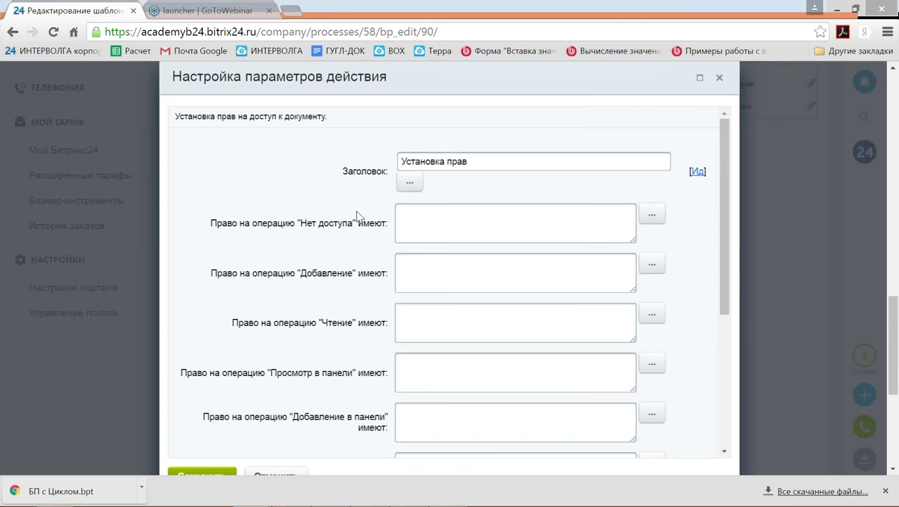
scroll(357, 215, "down", 4)
scroll(357, 215, "down", 3)
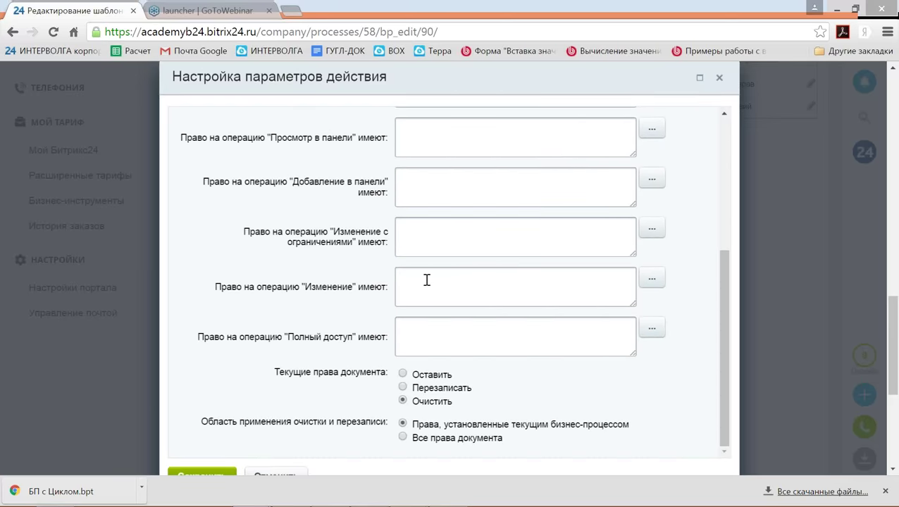
left_click(426, 281)
left_click(652, 278)
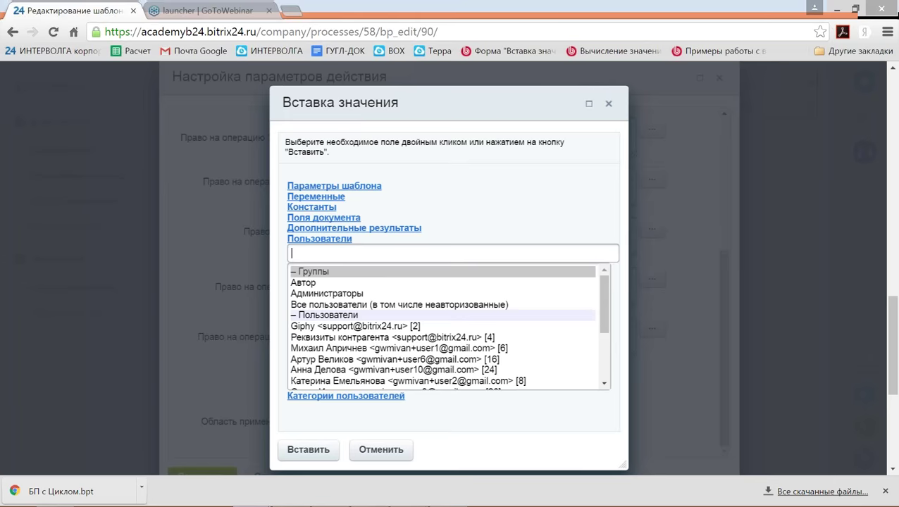
left_click(336, 200)
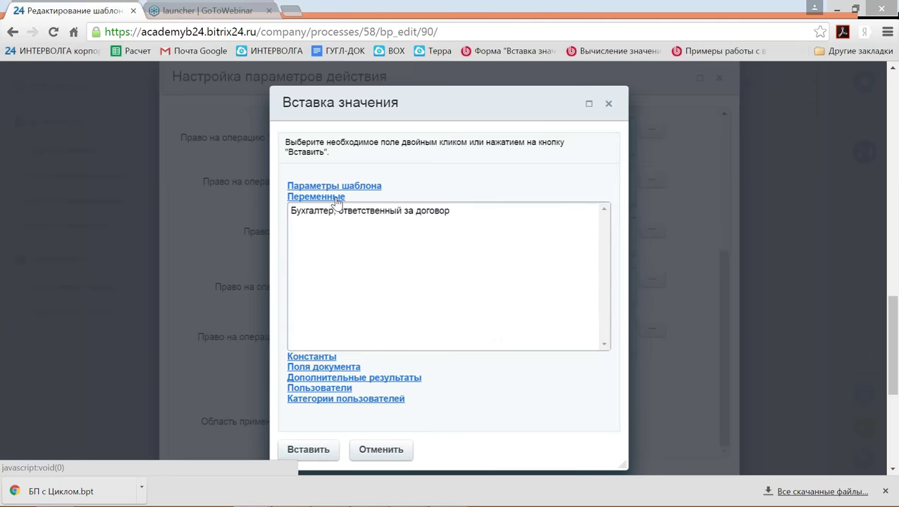
left_click(339, 216)
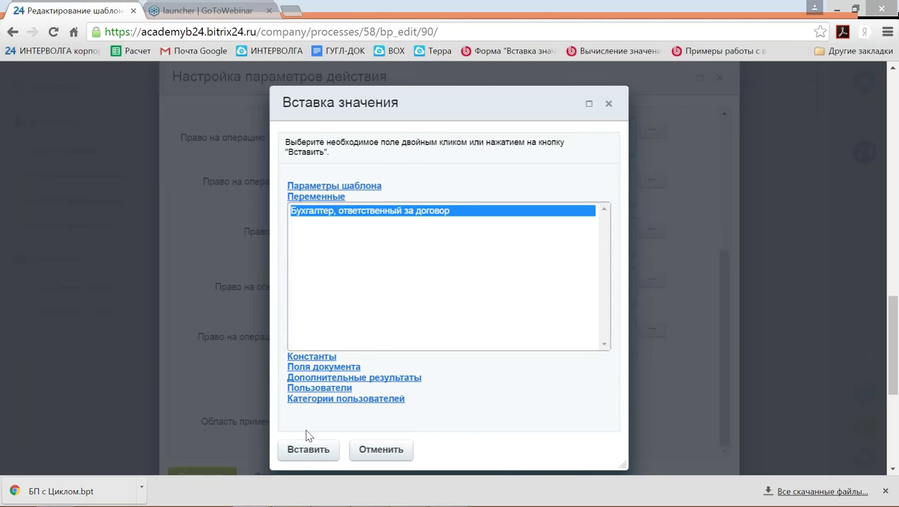
left_click(314, 455)
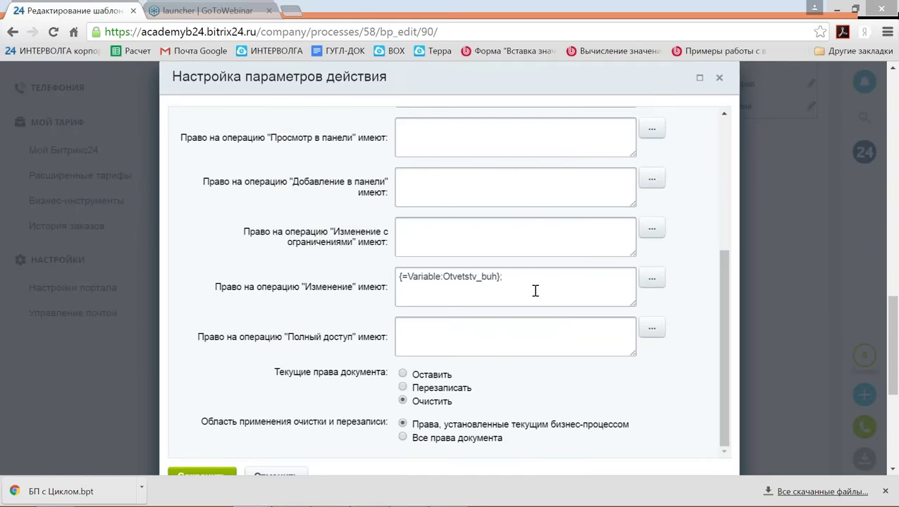
scroll(536, 290, "down", 1)
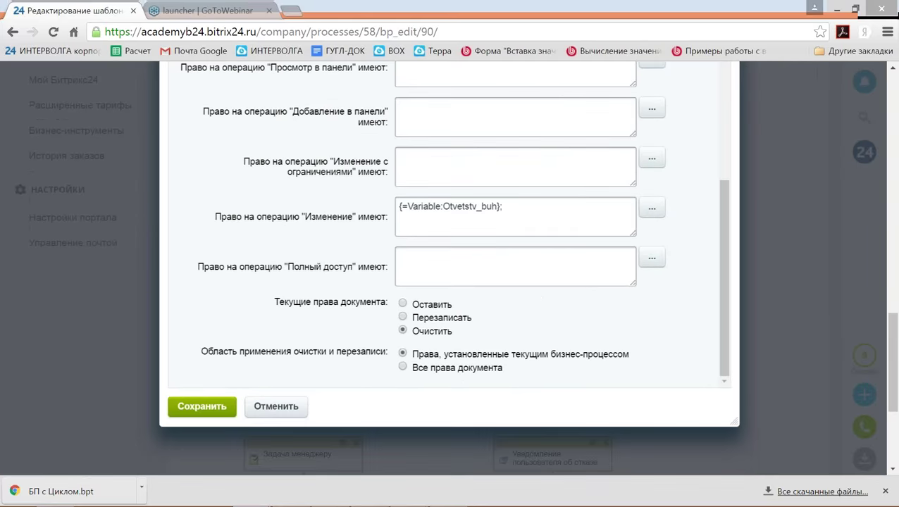
left_click(434, 319)
left_click(417, 369)
left_click(204, 408)
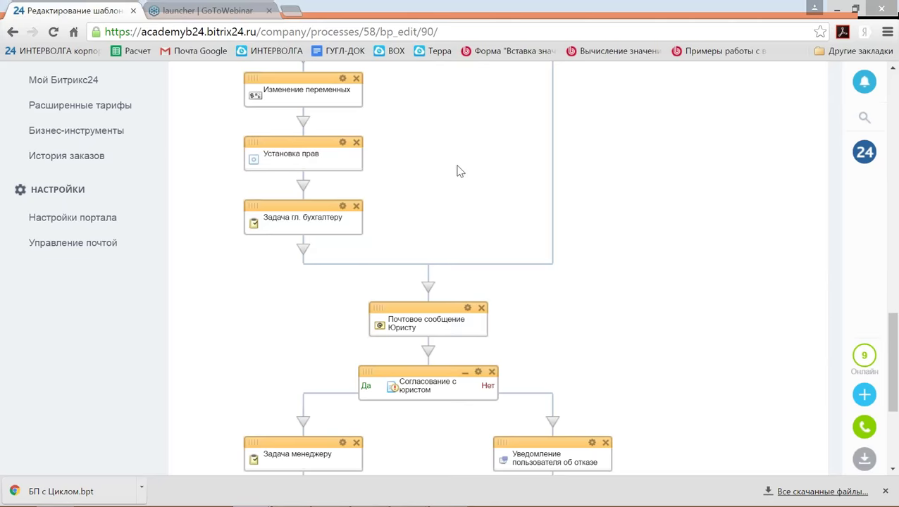
Drag Установка прав from Мои действия to just above Почтовое сообщение Юристу.
scroll(460, 176, "down", 1)
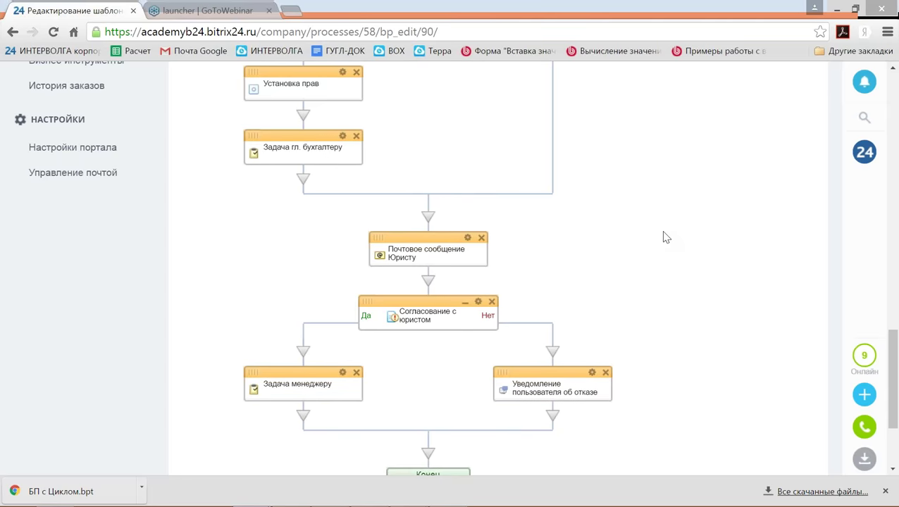
scroll(666, 237, "up", 3)
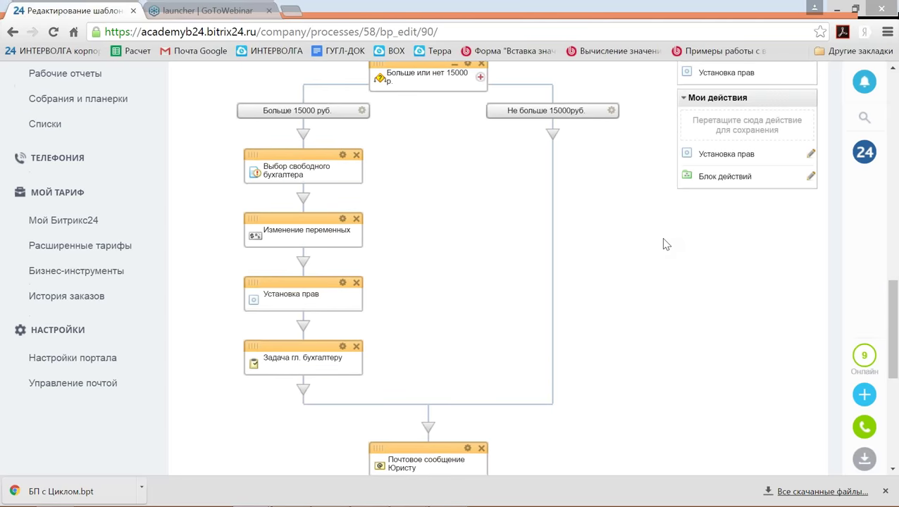
scroll(665, 248, "up", 1)
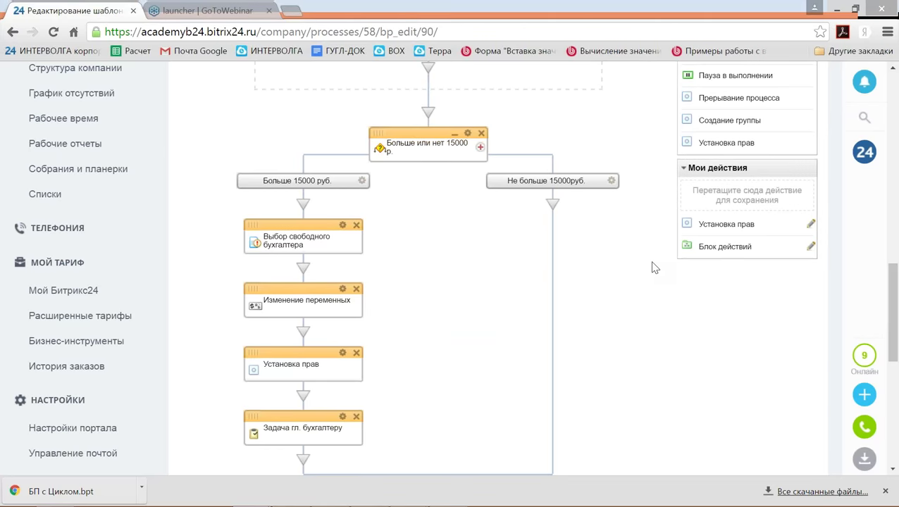
left_click_drag(726, 224, 430, 220)
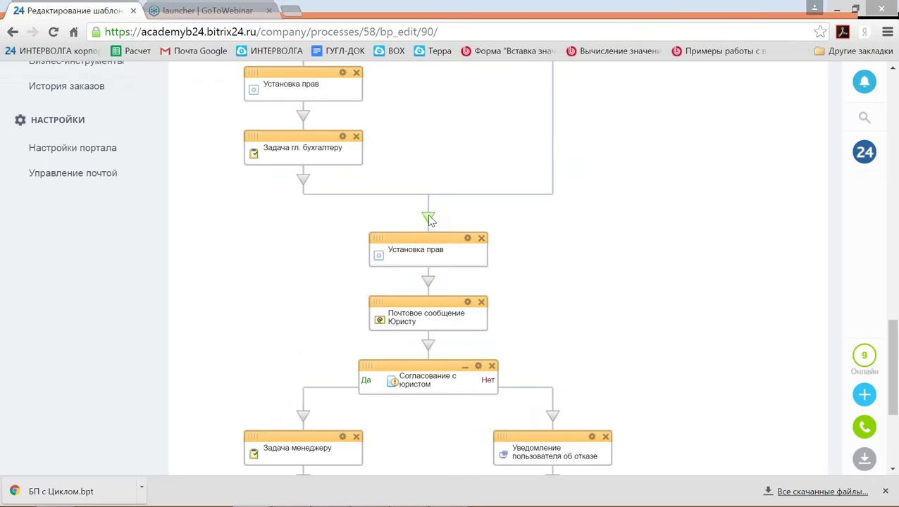
Give the Юрист constant Чтение rights, set Перезаписать with Все права документа, and save.
left_click(467, 238)
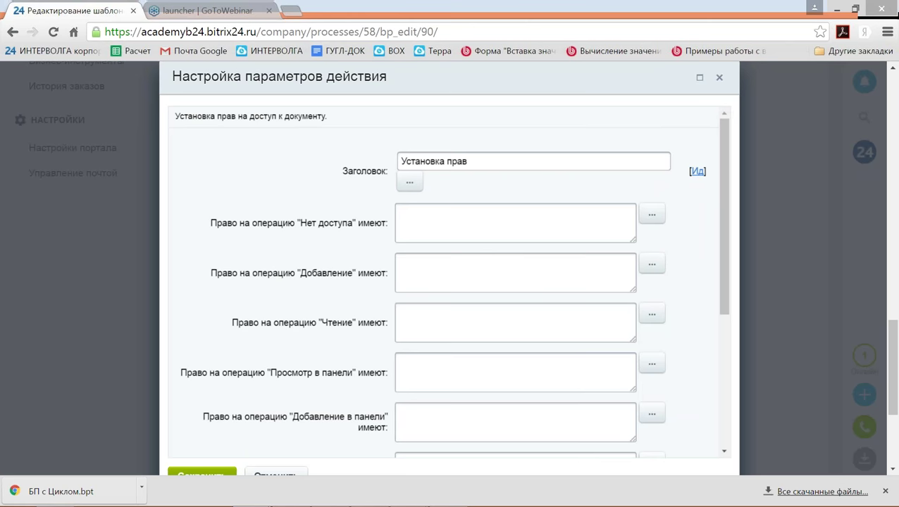
scroll(371, 184, "down", 2)
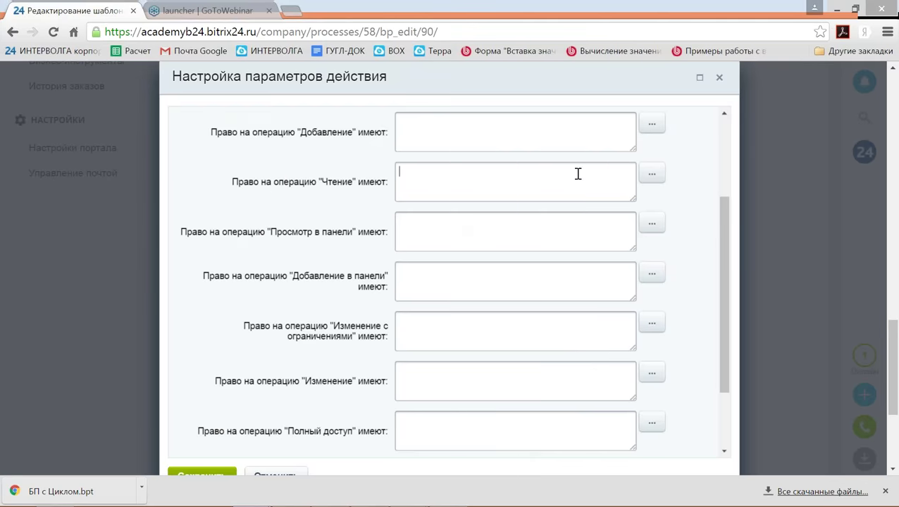
left_click(652, 174)
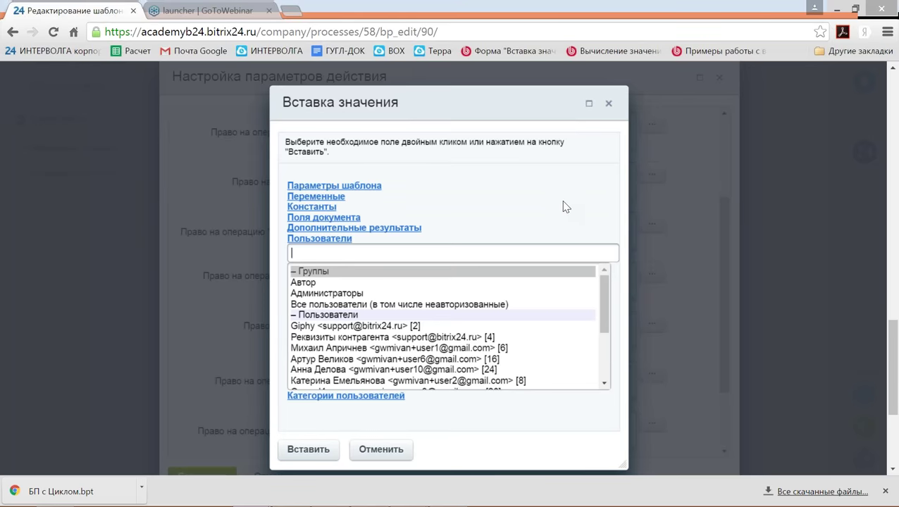
left_click(321, 208)
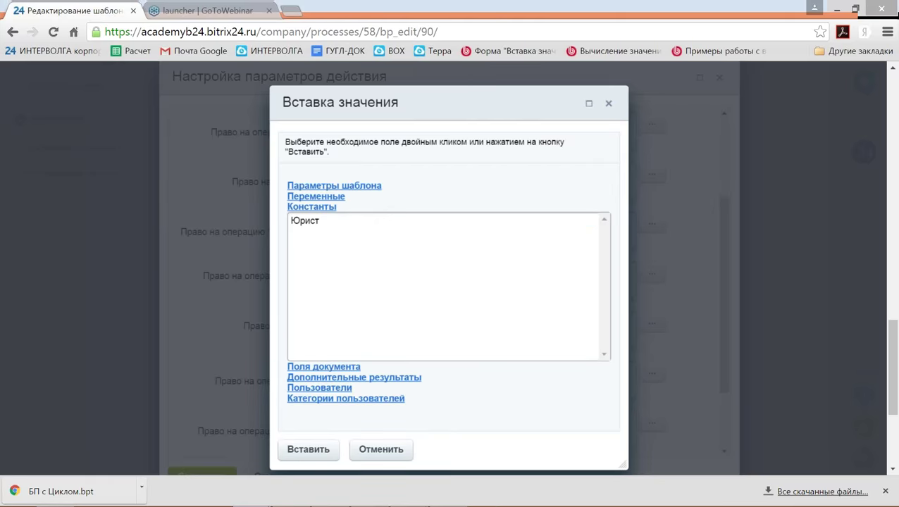
left_click(315, 222)
left_click(308, 449)
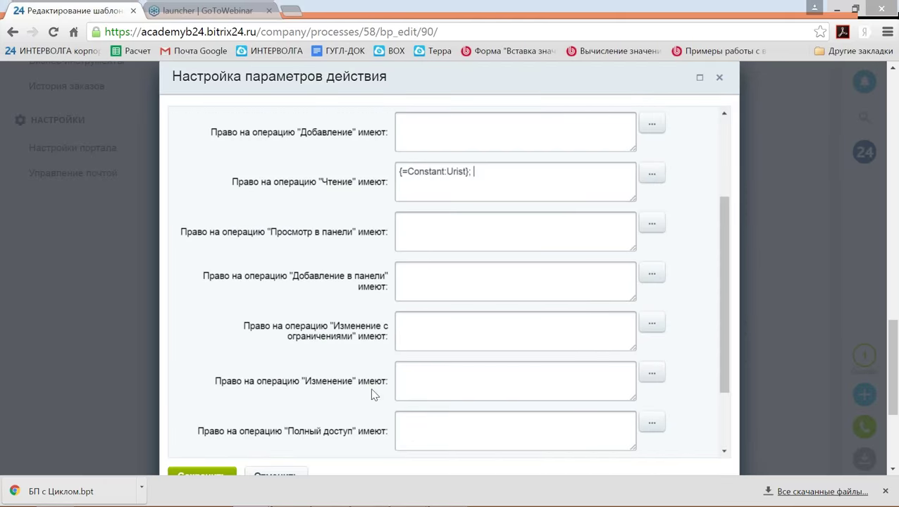
scroll(487, 275, "down", 5)
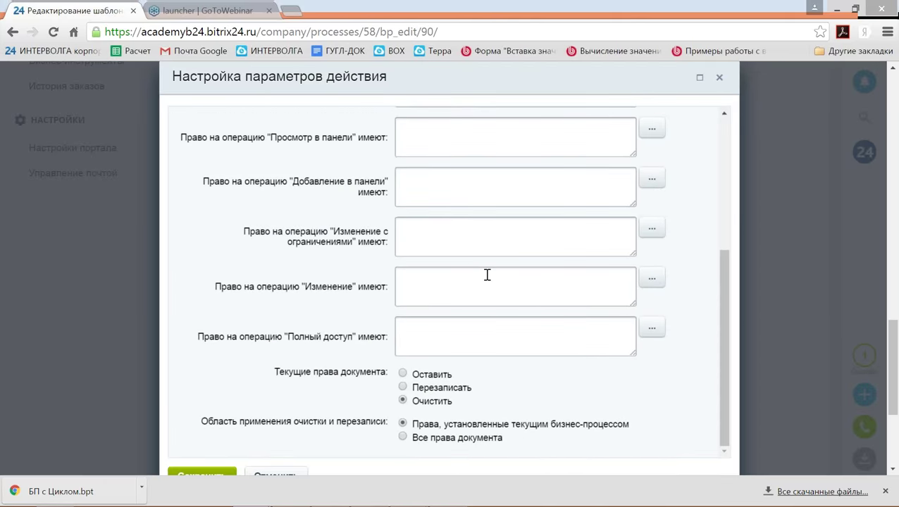
left_click(436, 318)
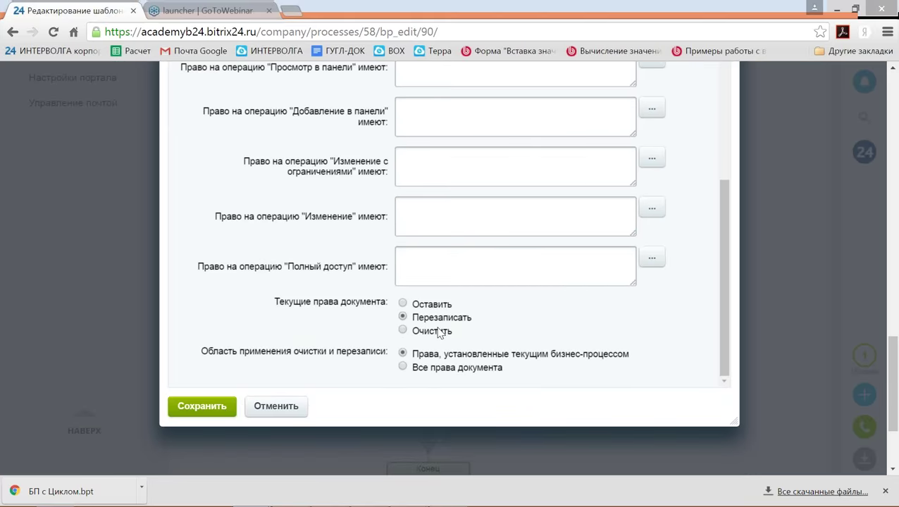
left_click(412, 371)
left_click(203, 406)
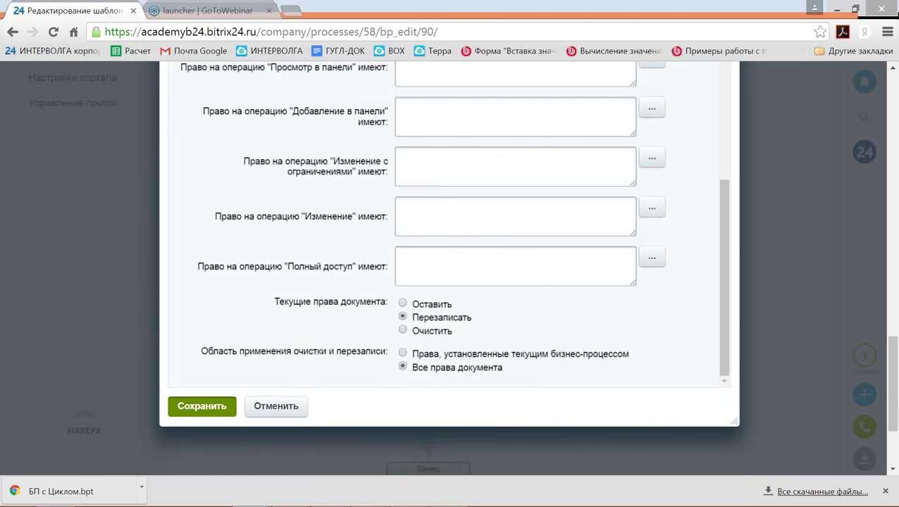
scroll(711, 185, "down", 1)
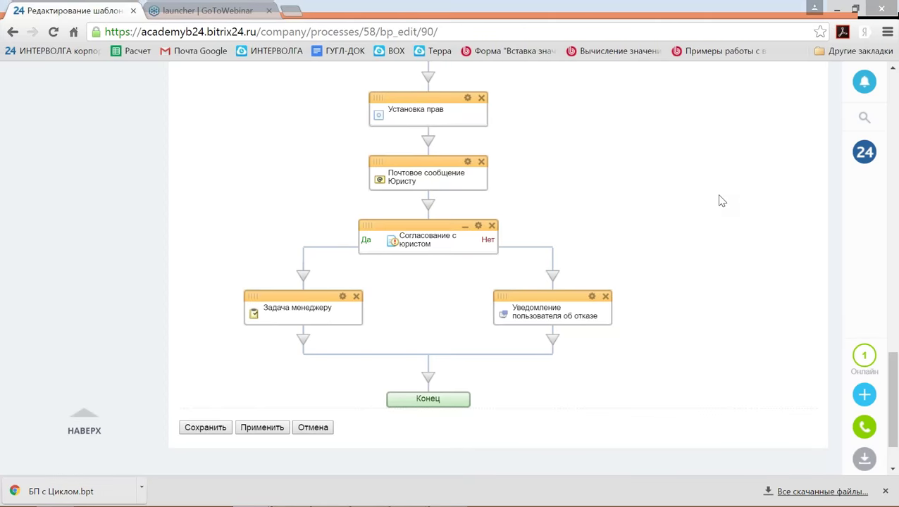
Drag Установка прав from Мои действия to just above the Конец block.
scroll(722, 200, "up", 5)
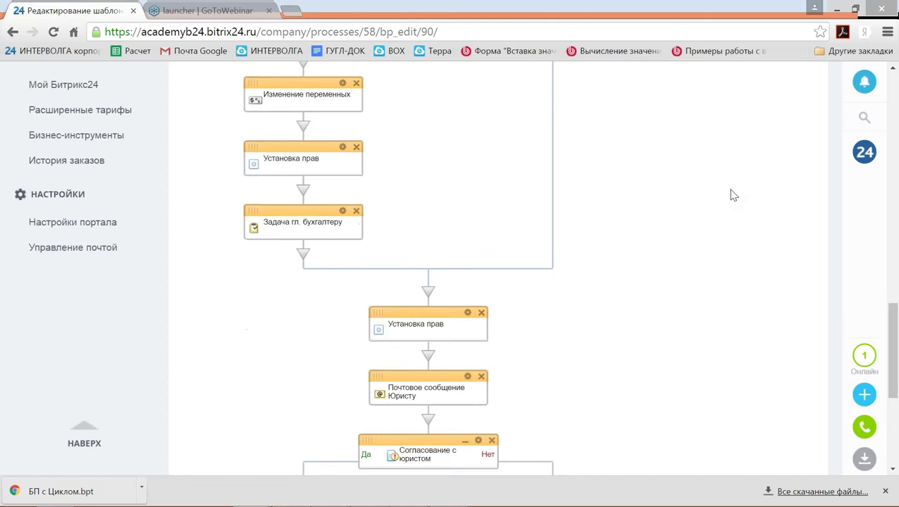
scroll(722, 185, "up", 1)
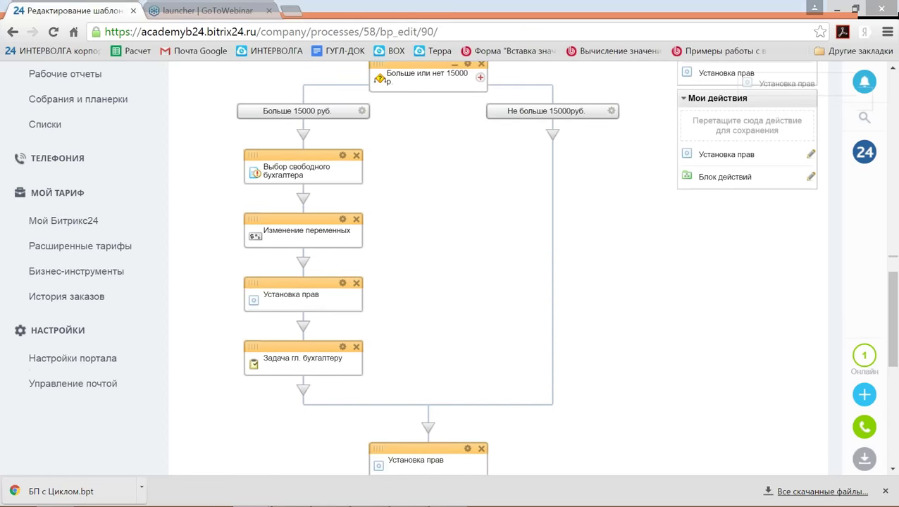
scroll(689, 208, "up", 1)
left_click_drag(689, 208, 428, 308)
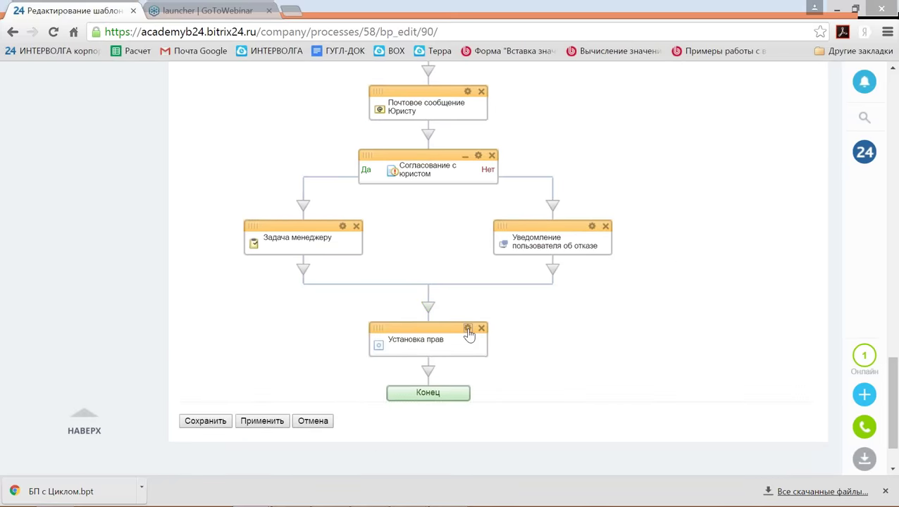
Add Автор to the Чтение rights of the final rights step.
left_click(467, 330)
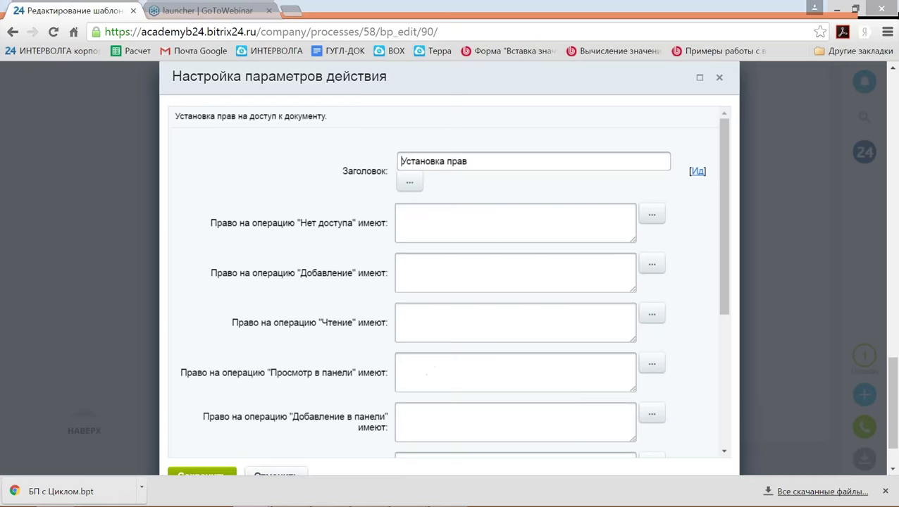
scroll(476, 333, "down", 1)
left_click(427, 242)
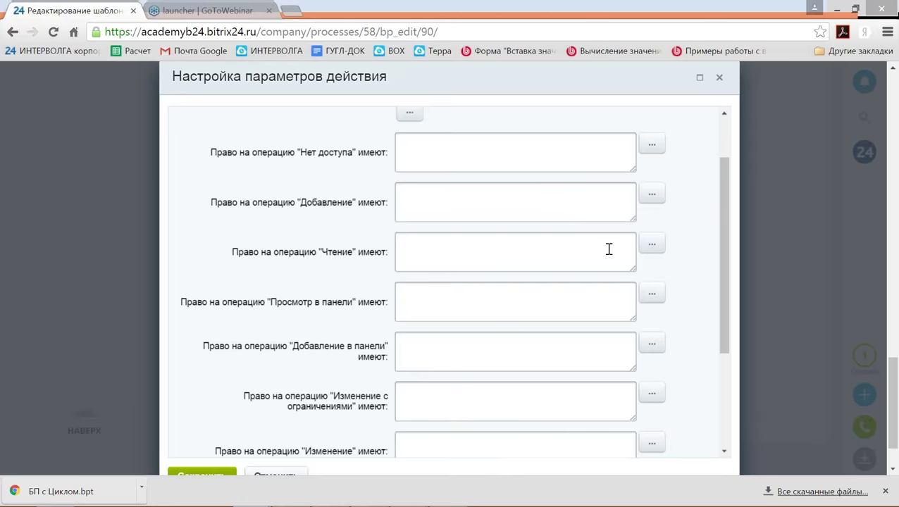
left_click(652, 246)
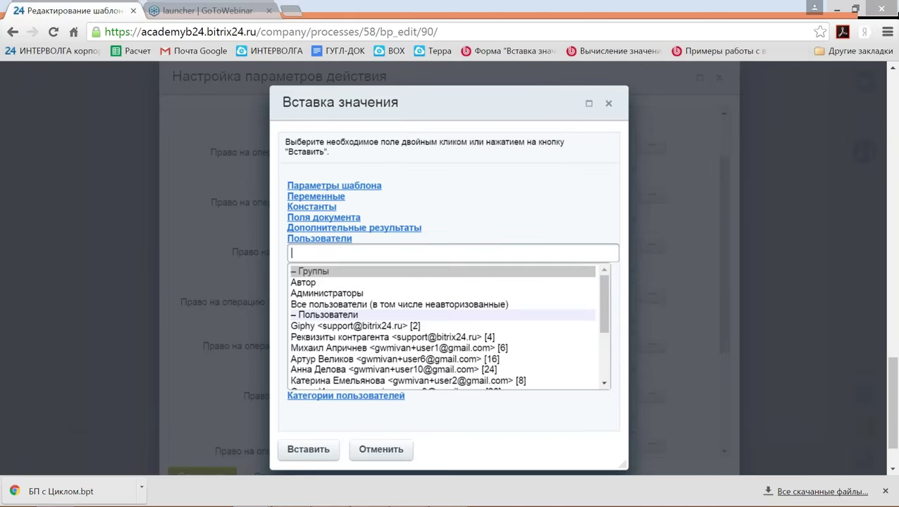
left_click(325, 282)
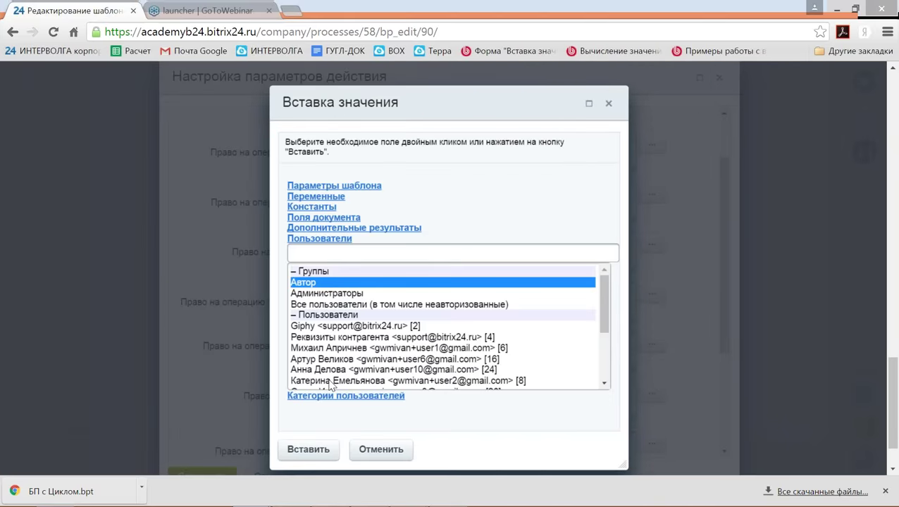
left_click(310, 449)
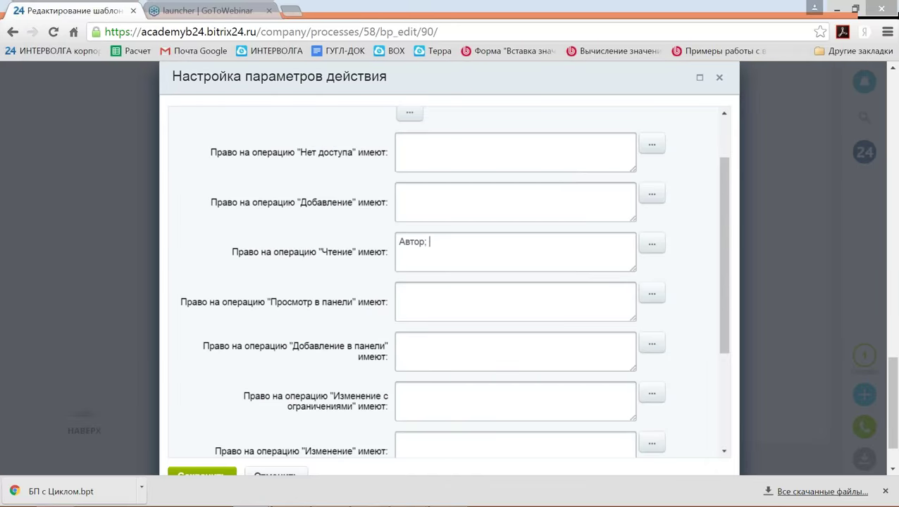
Add the responsible accountant variable and the Юрист constant to the Чтение rights.
left_click(649, 246)
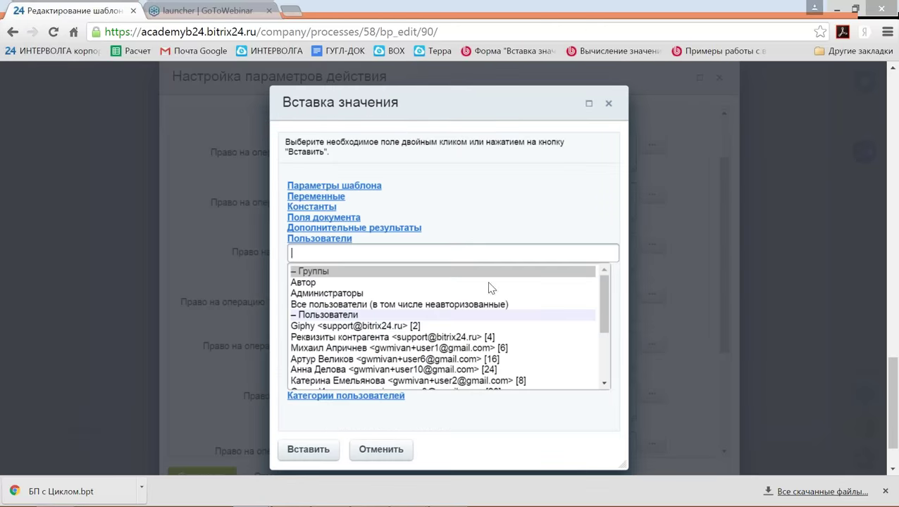
scroll(428, 308, "down", 2)
scroll(428, 308, "down", 1)
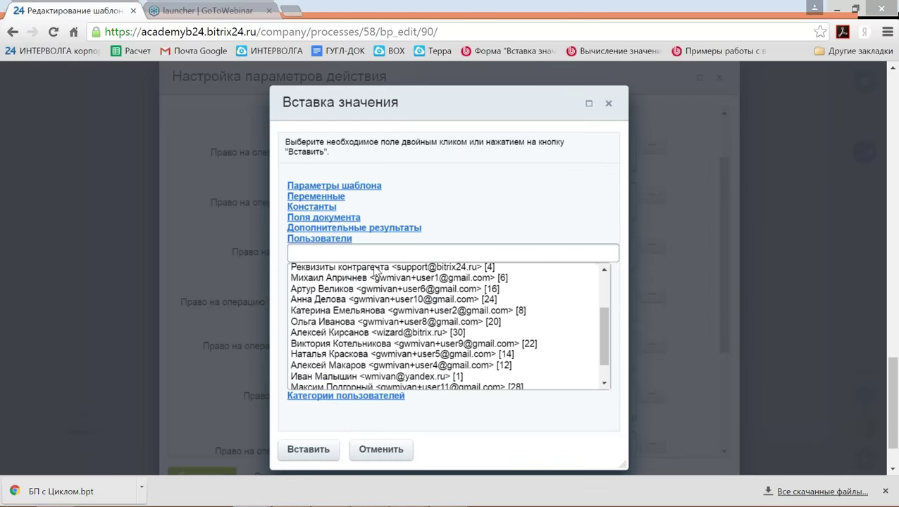
left_click(333, 207)
left_click(336, 210)
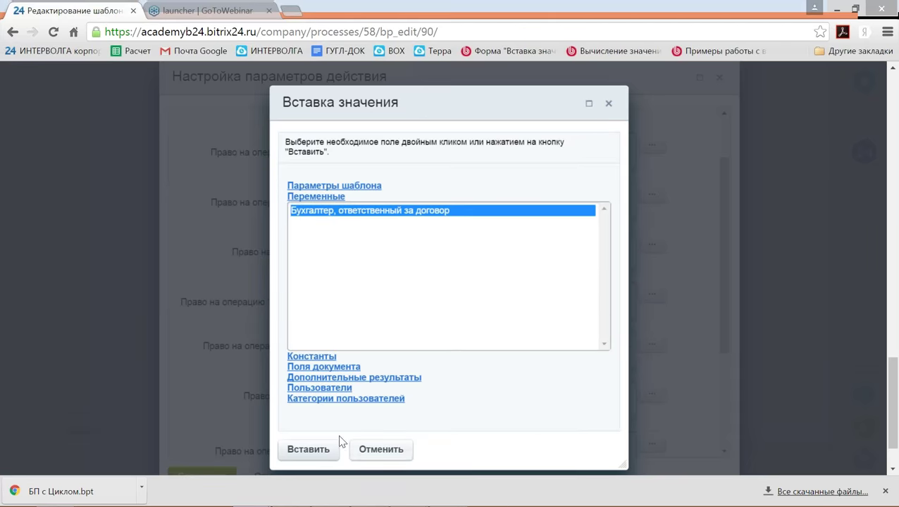
left_click(317, 451)
left_click(509, 270)
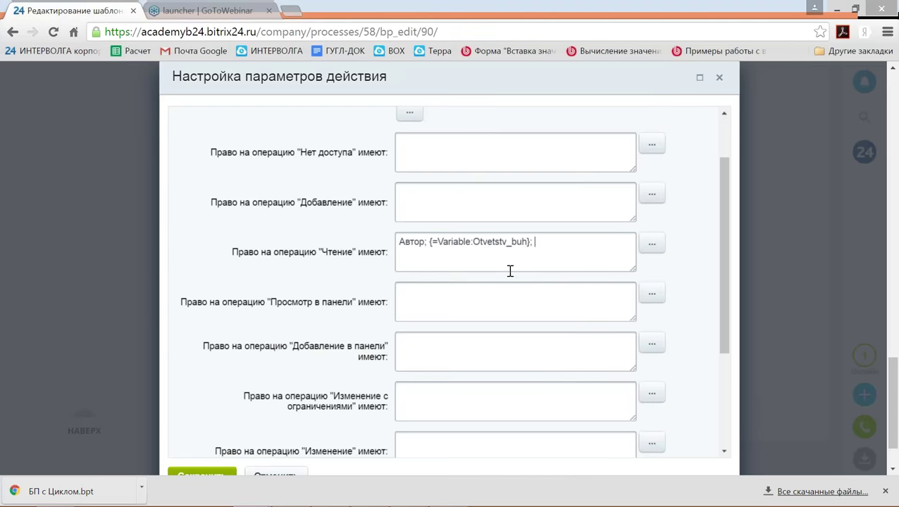
left_click(651, 244)
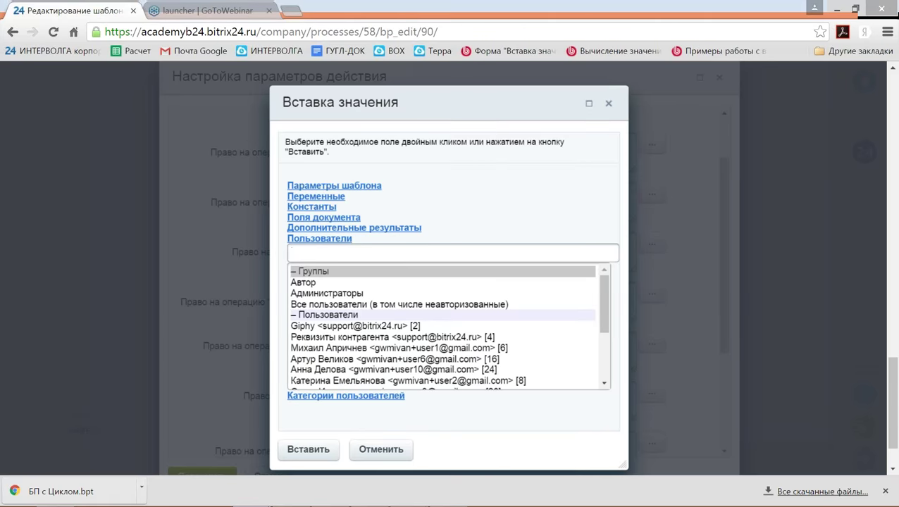
left_click(314, 208)
left_click(311, 222)
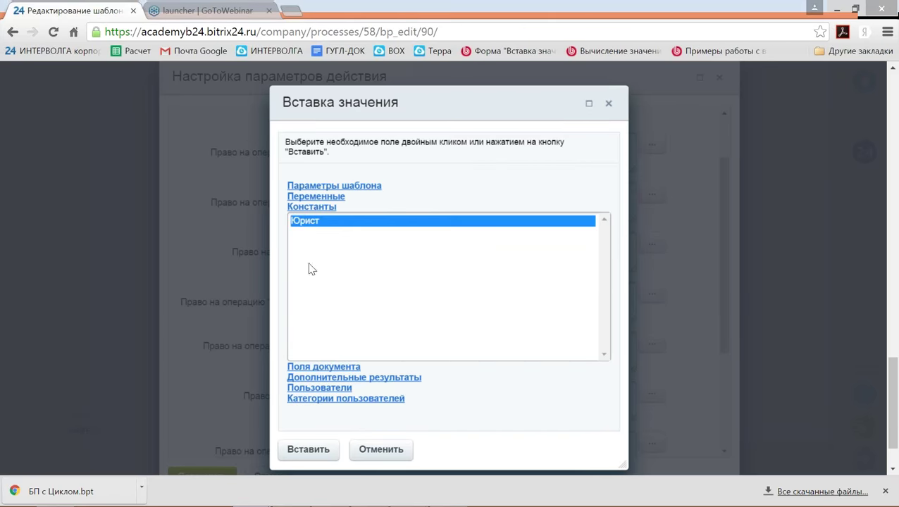
left_click(308, 449)
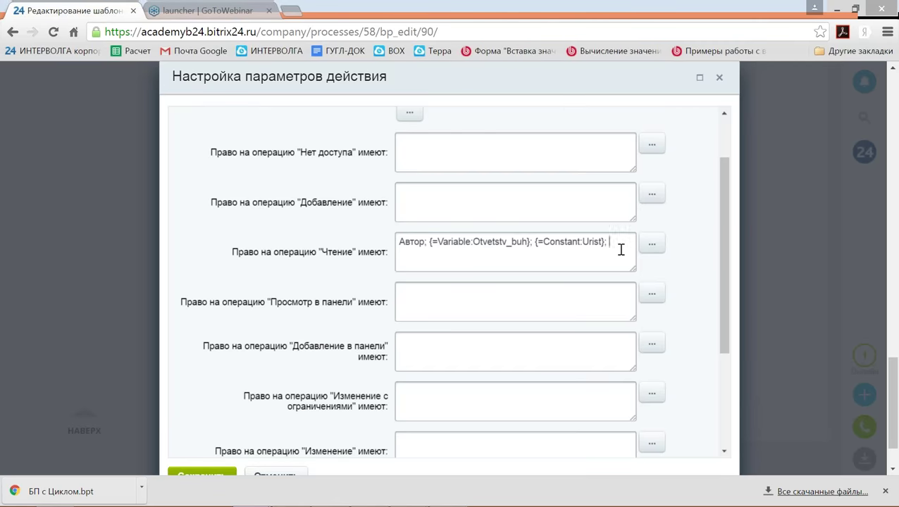
Grant Изменение rights to the Выбранный сотрудник from the manager-selection step.
scroll(620, 250, "down", 2)
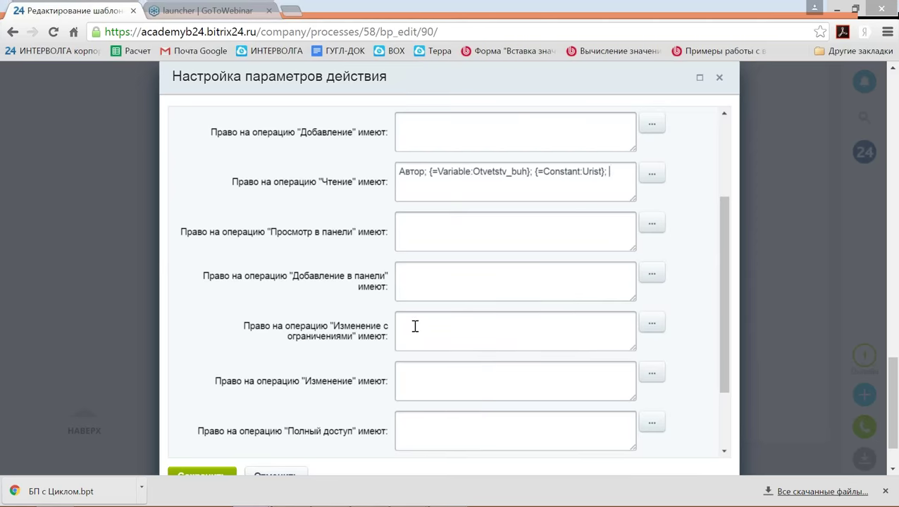
left_click(419, 378)
scroll(554, 361, "down", 2)
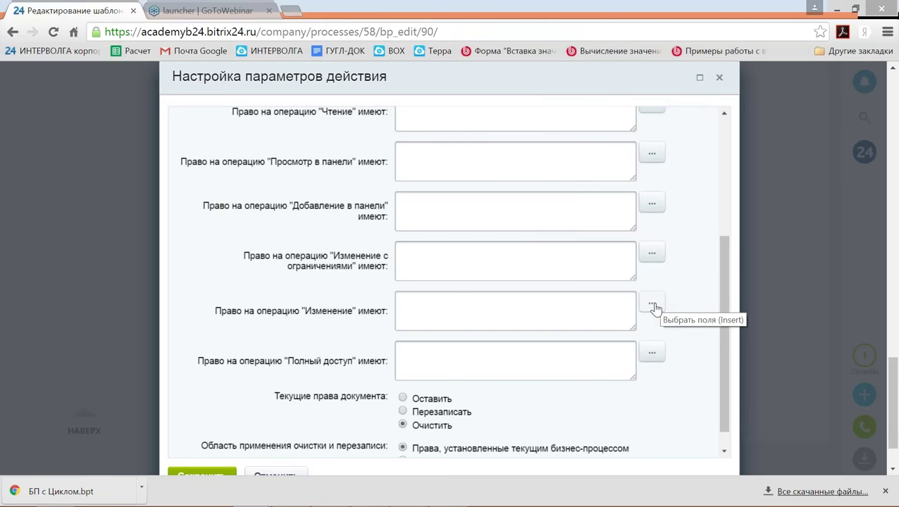
left_click(652, 306)
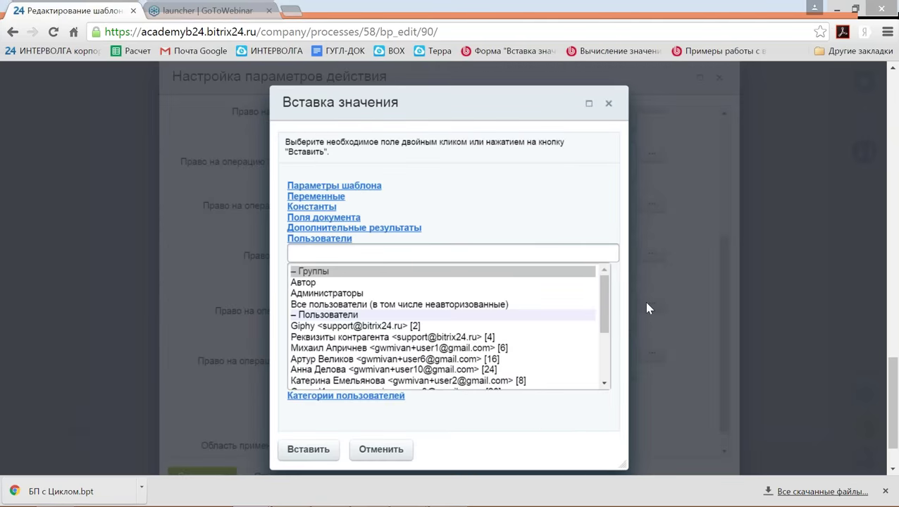
left_click(367, 229)
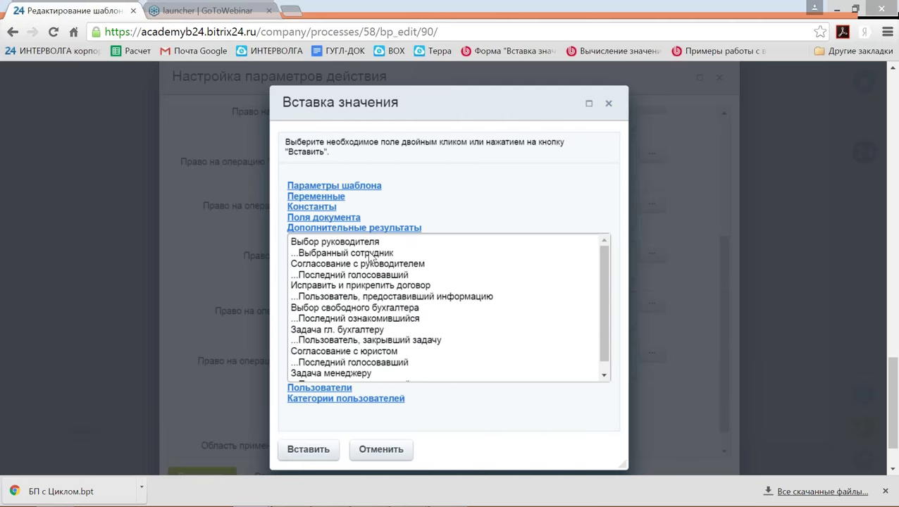
left_click(370, 256)
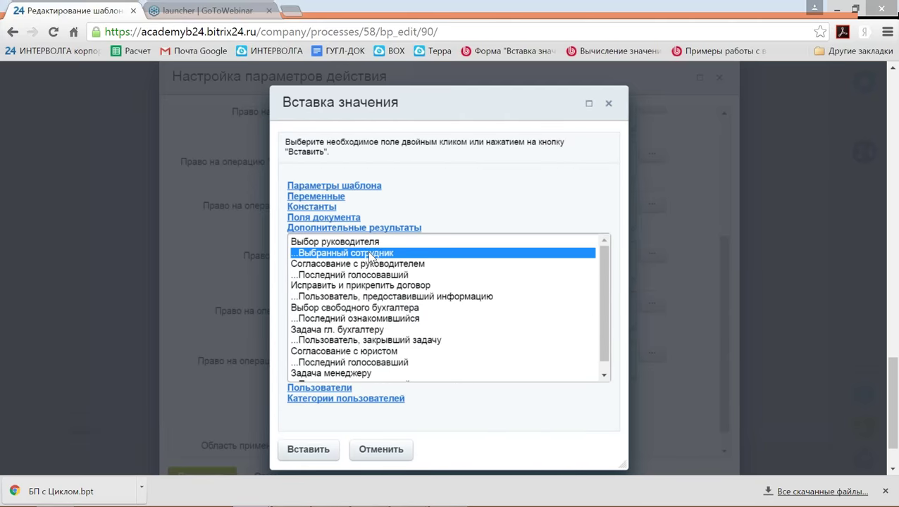
left_click(310, 454)
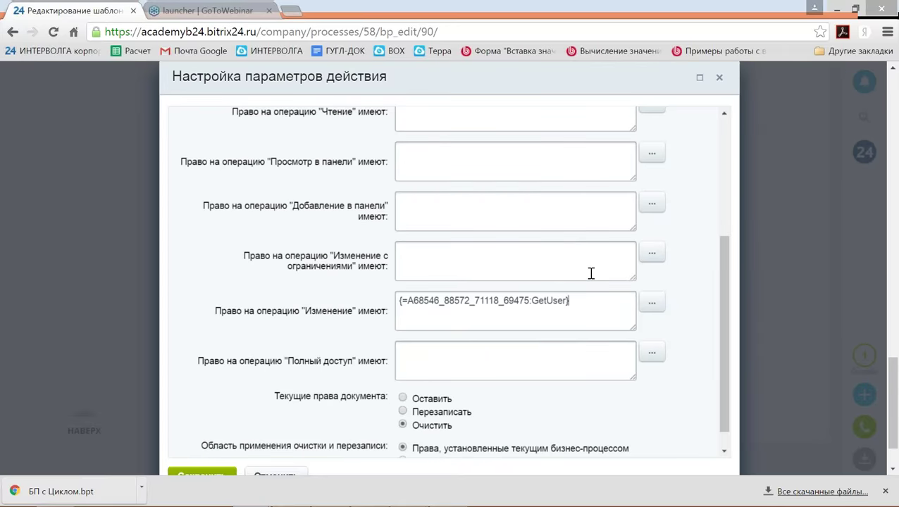
Set Перезаписать with Все права документа and save the step.
scroll(590, 274, "down", 1)
left_click(434, 389)
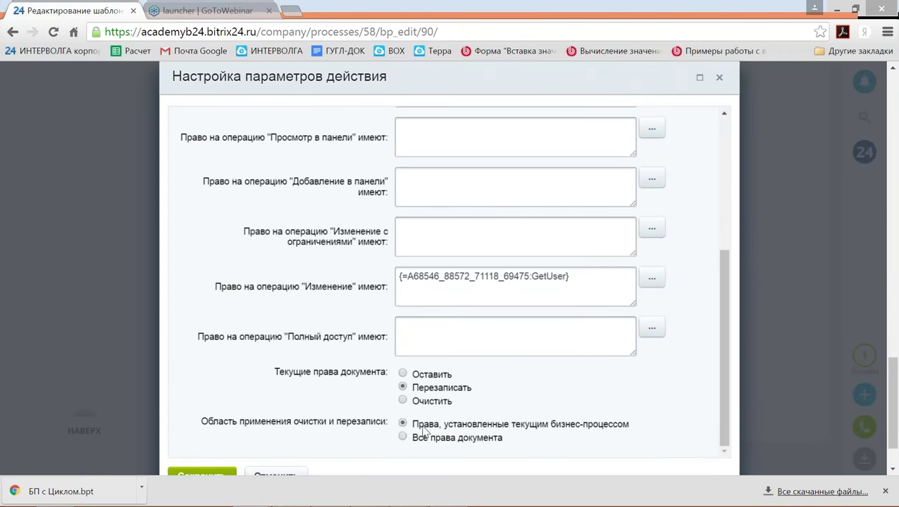
left_click(422, 436)
scroll(195, 437, "down", 1)
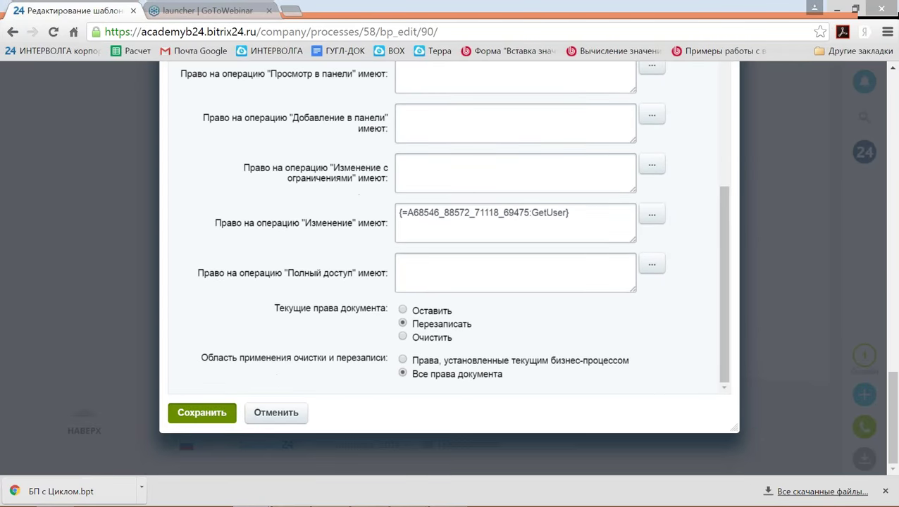
left_click(201, 414)
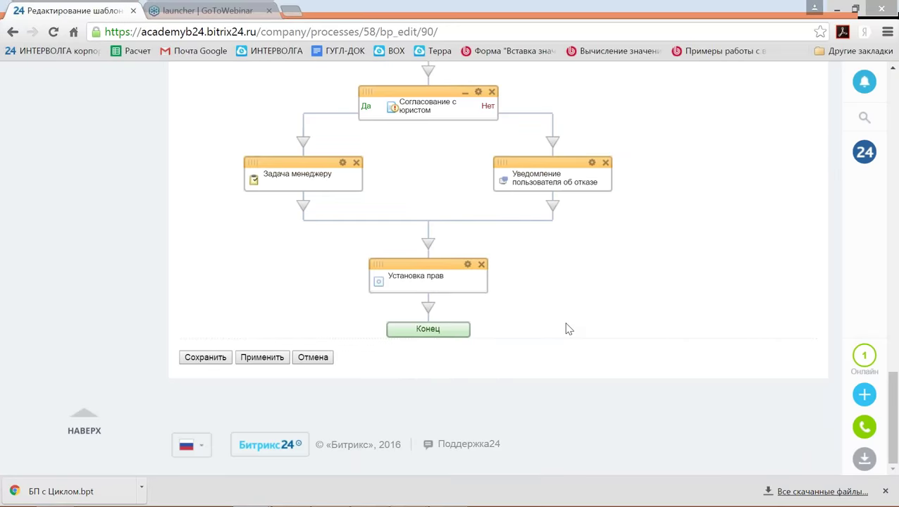
Set the first Установка прав step to Перезаписать with Все права документа.
scroll(570, 329, "up", 15)
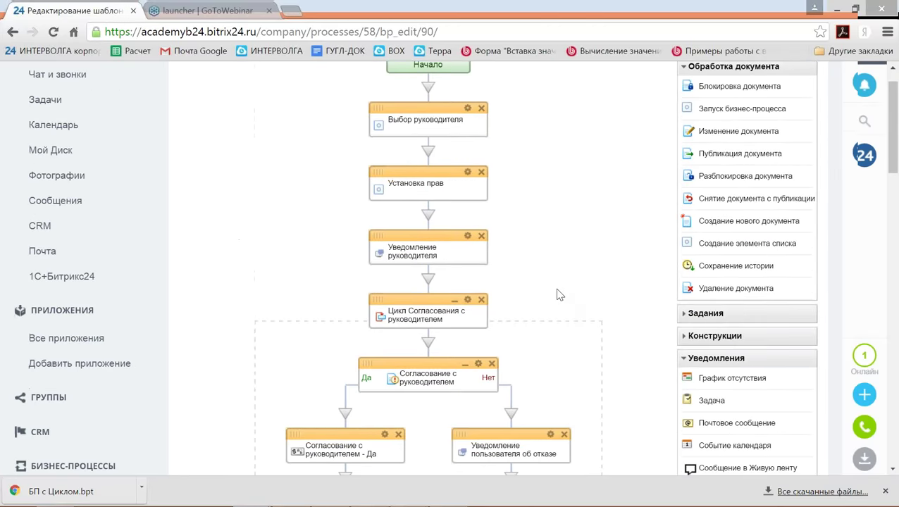
scroll(550, 302, "up", 2)
scroll(493, 253, "down", 1)
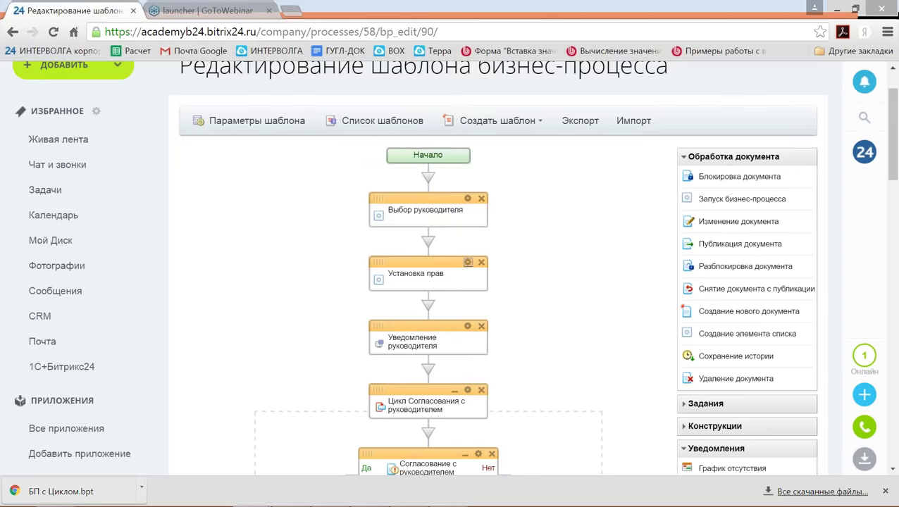
left_click(467, 262)
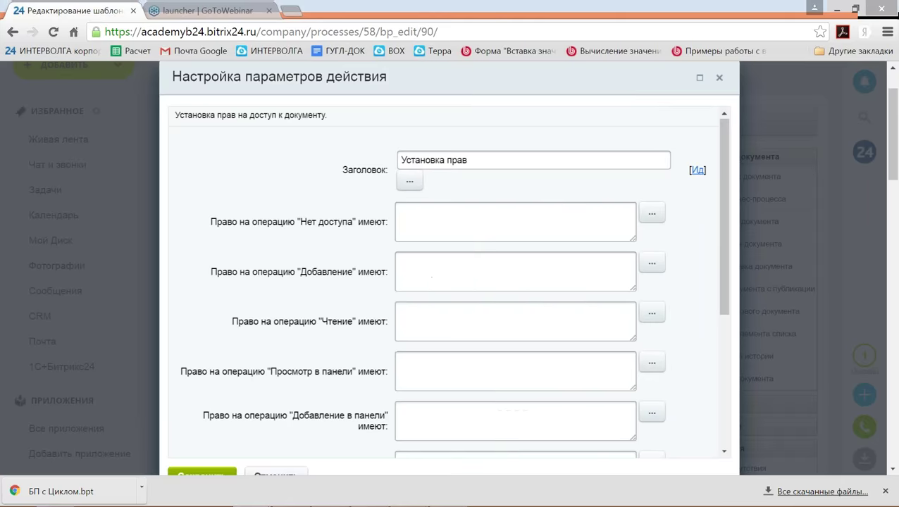
scroll(500, 294, "down", 3)
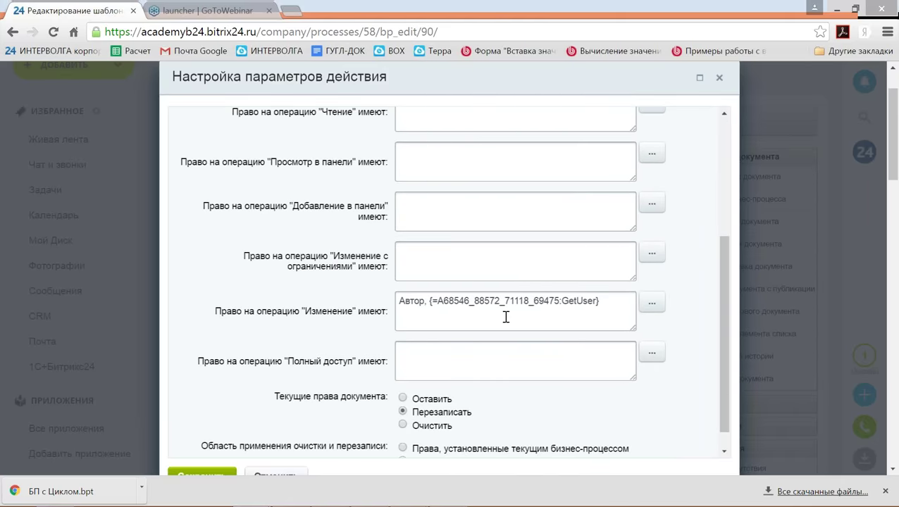
scroll(506, 317, "down", 1)
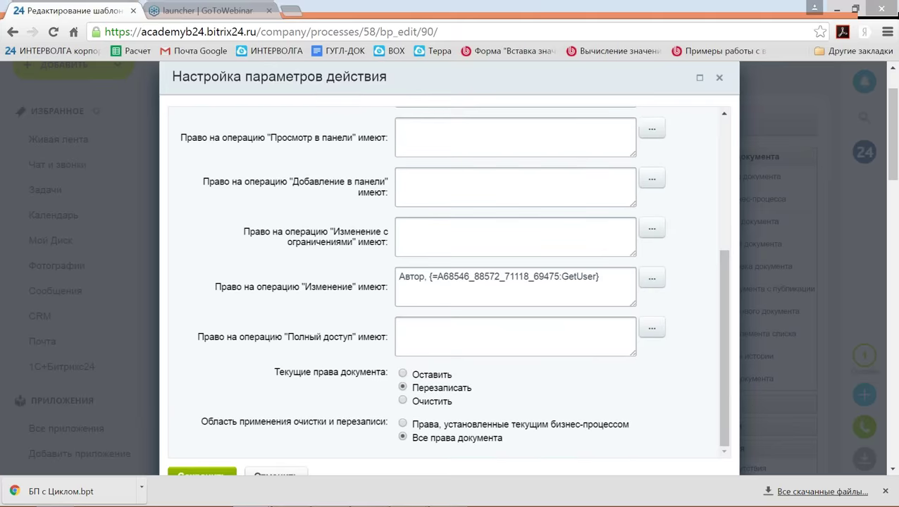
left_click(226, 471)
Save the edited 'Оформление договора с Циклом' business-process template.
scroll(335, 289, "down", 15)
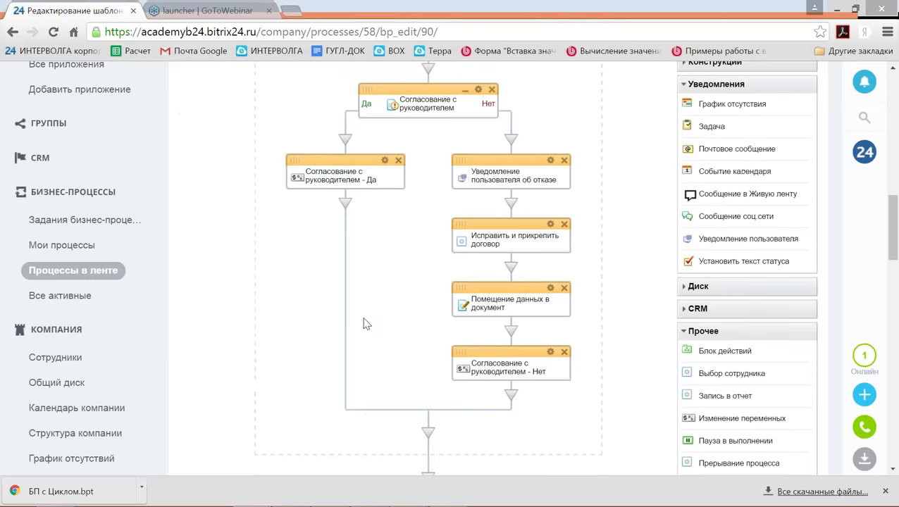
scroll(360, 335, "down", 3)
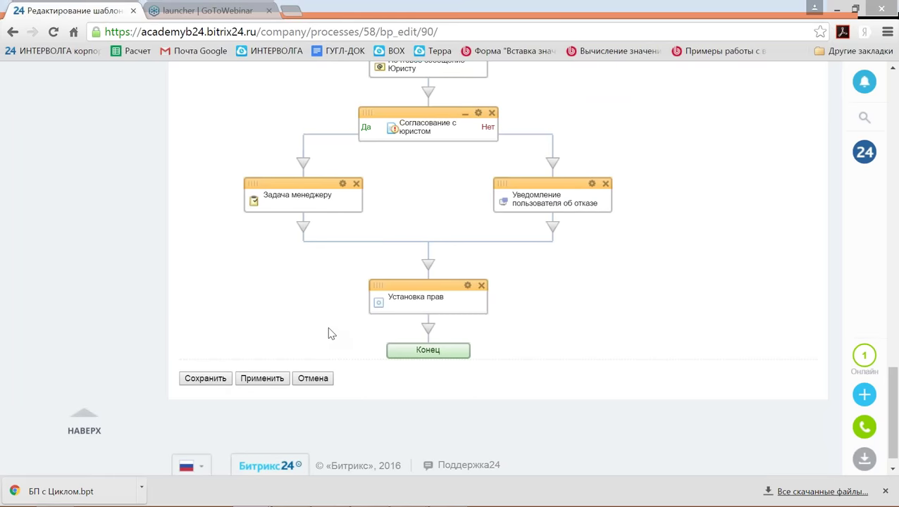
left_click(202, 380)
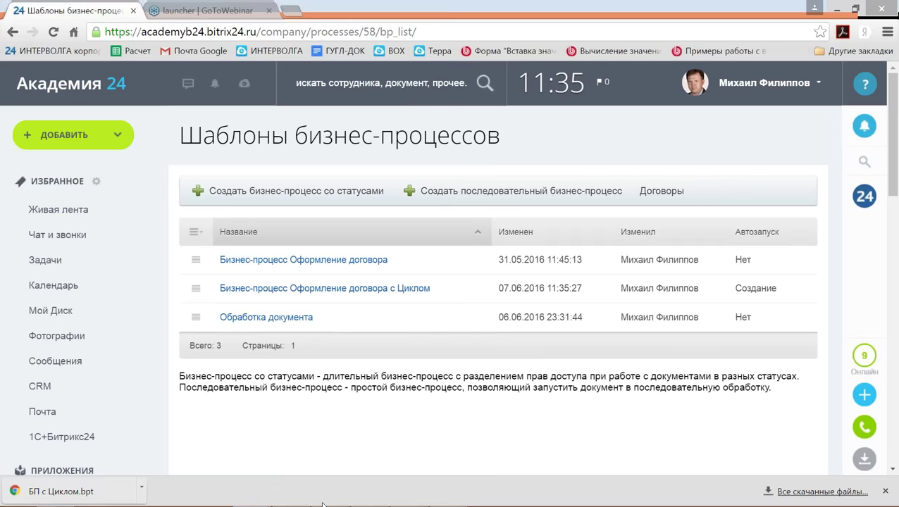
As the author, start the Оформление договора process from the Live Feed.
left_click(372, 495)
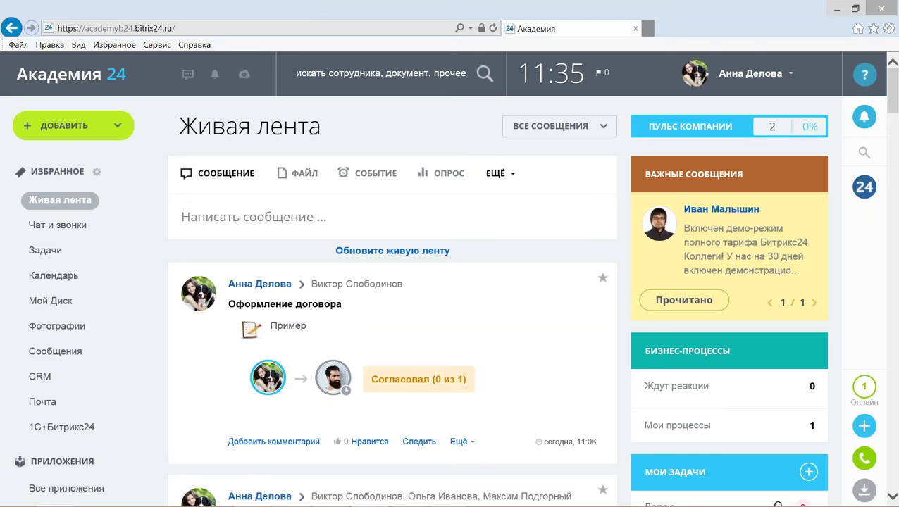
left_click(498, 172)
left_click(504, 248)
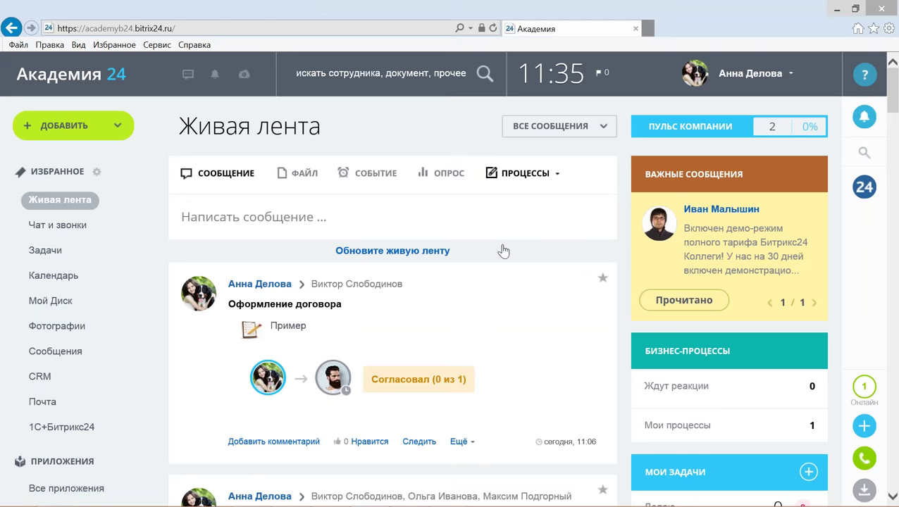
left_click(508, 336)
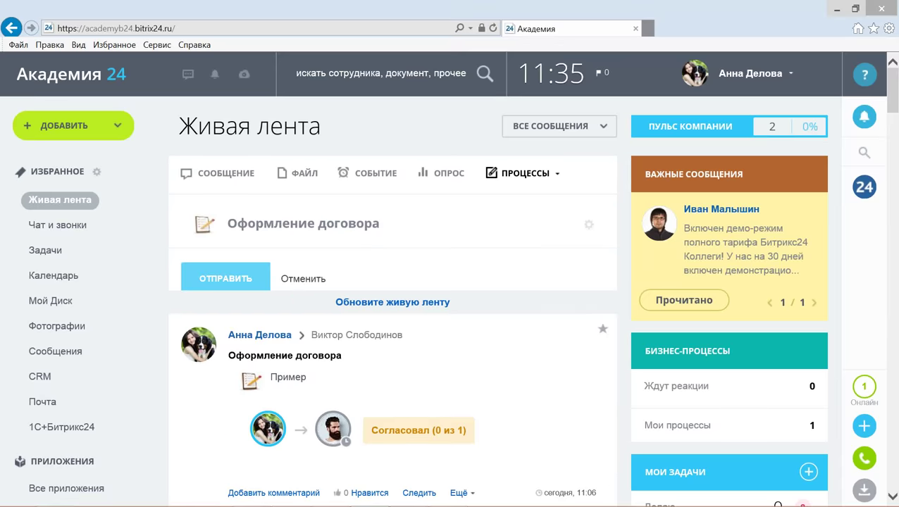
Submit the contract form: name Договор с ООО "Вектор", number 777, amount 25000.
scroll(407, 279, "down", 1)
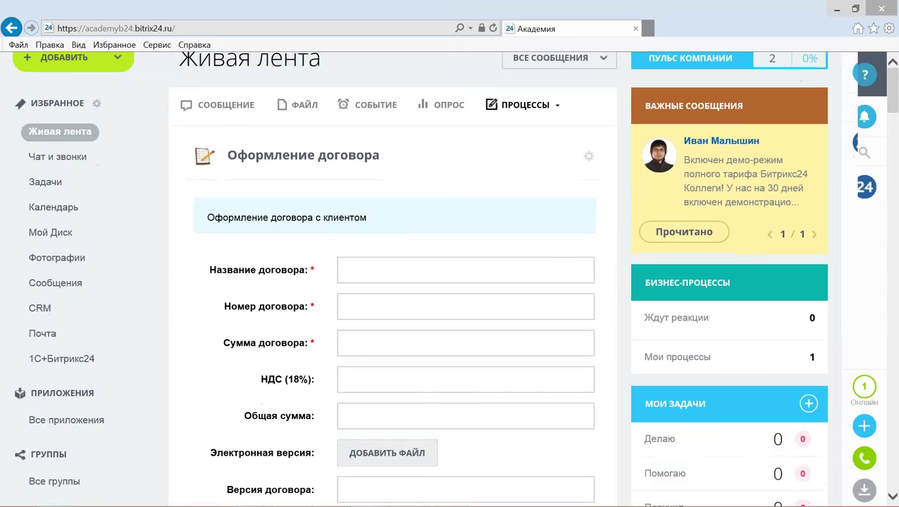
left_click(407, 279)
type("Дого")
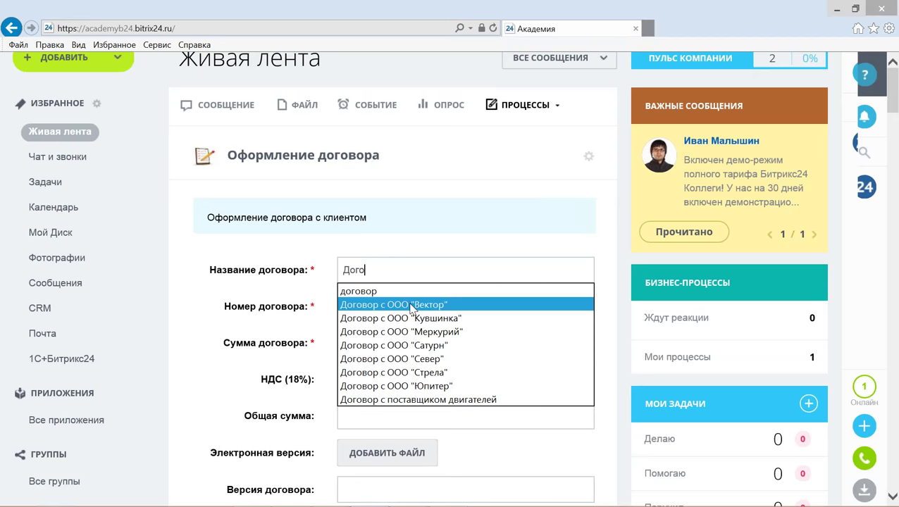
left_click(408, 305)
left_click(401, 307)
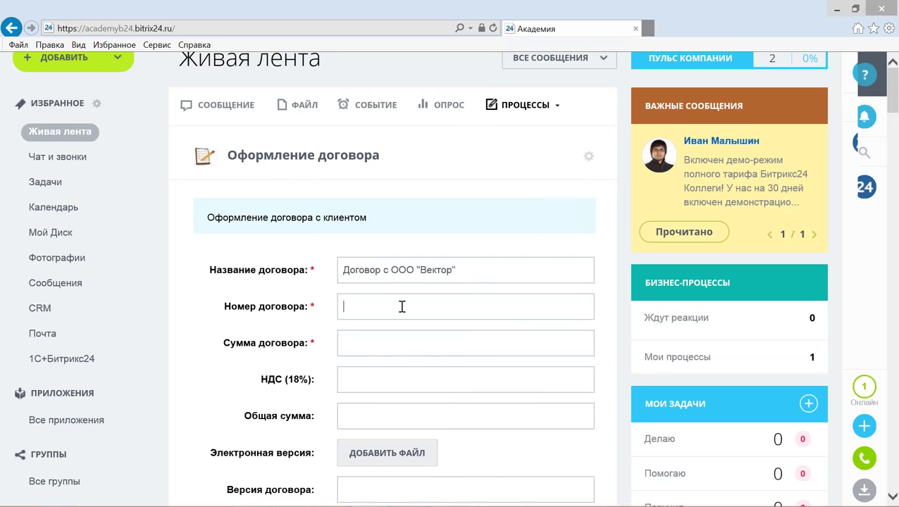
type("777")
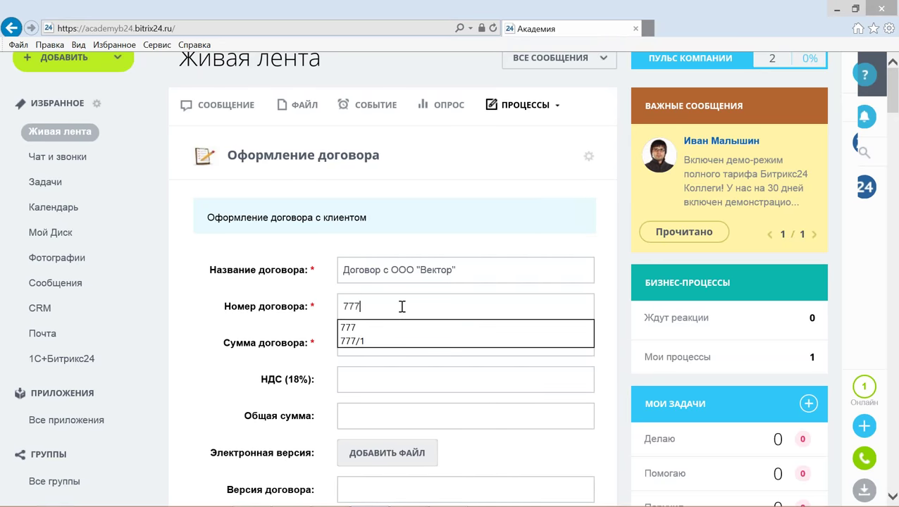
key("Tab")
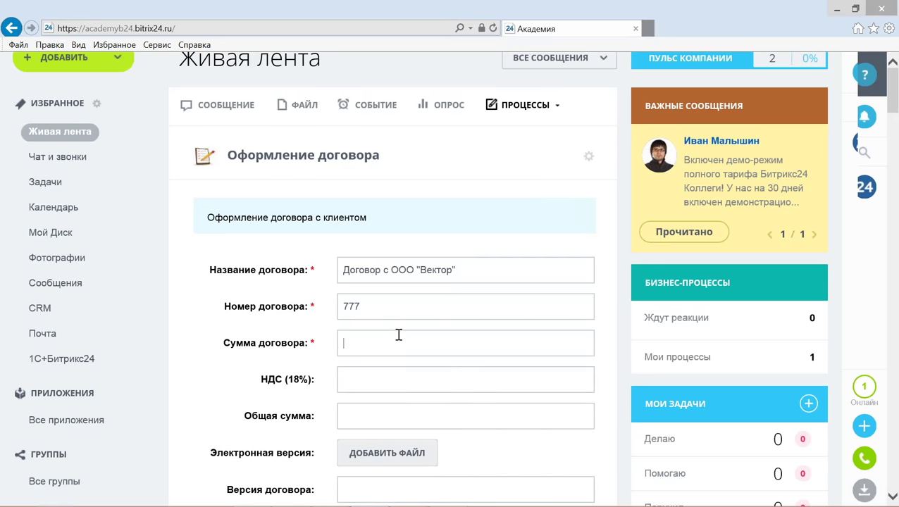
type("25000")
scroll(399, 336, "down", 2)
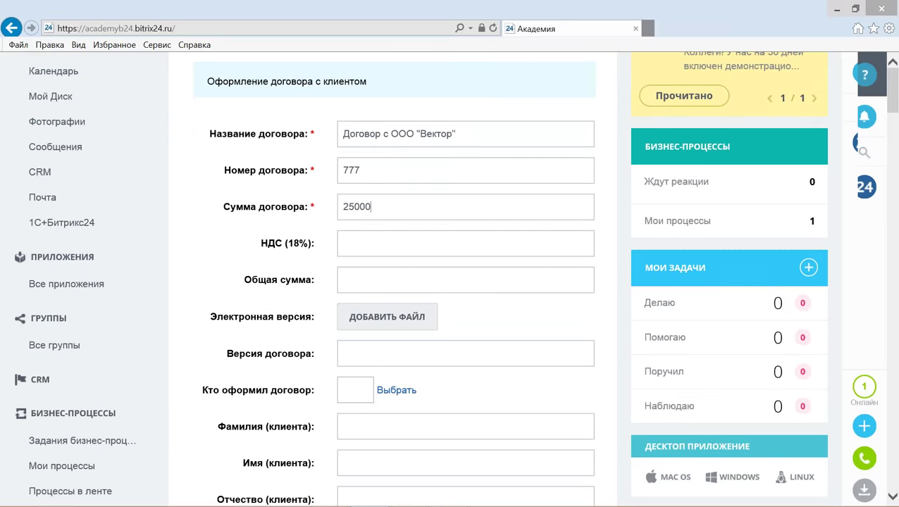
scroll(407, 254, "down", 5)
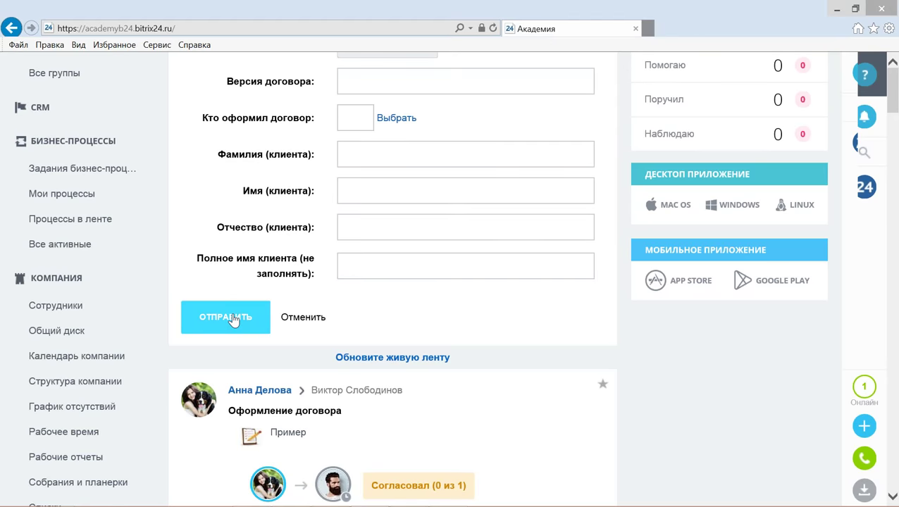
left_click(233, 320)
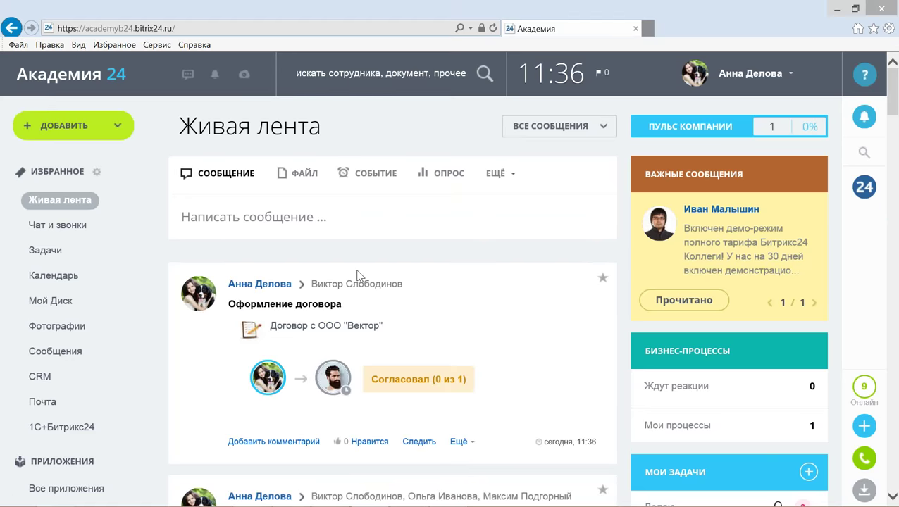
mouse_move(332, 377)
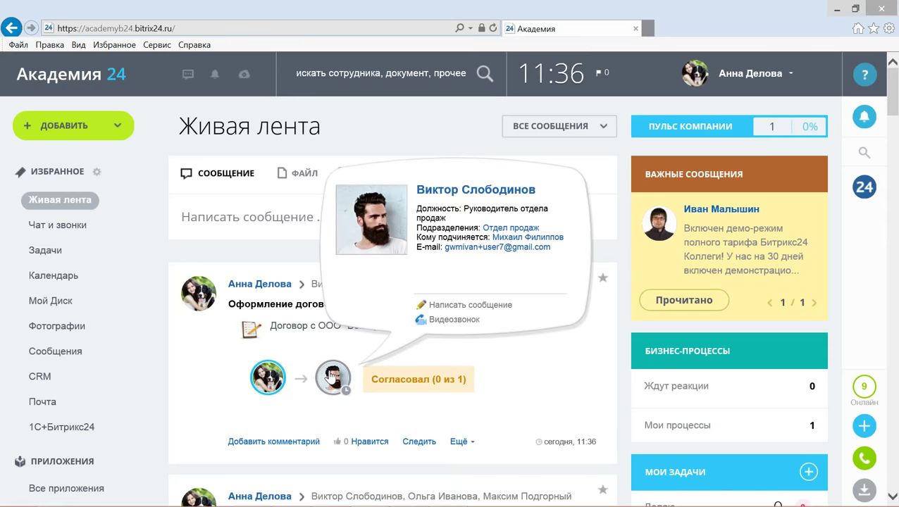
As the manager, open the new Вектор contract approval task details from the feed.
mouse_move(345, 503)
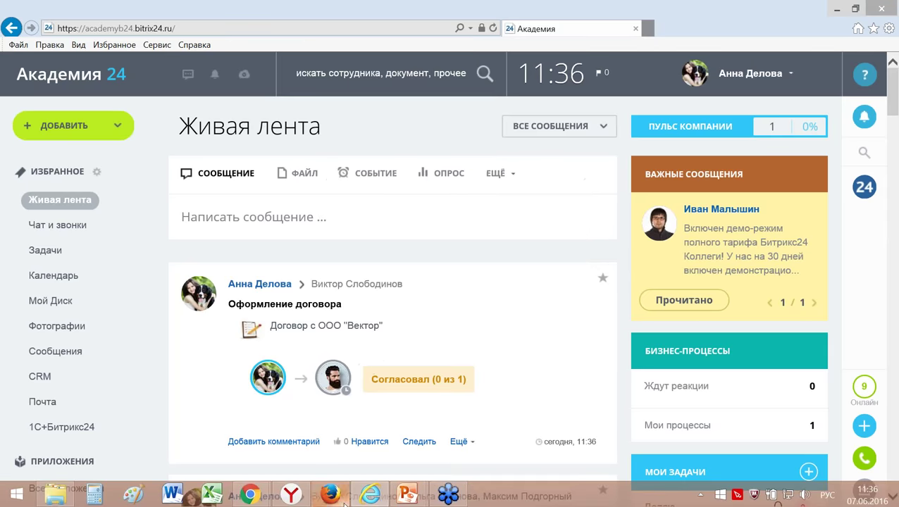
left_click(330, 495)
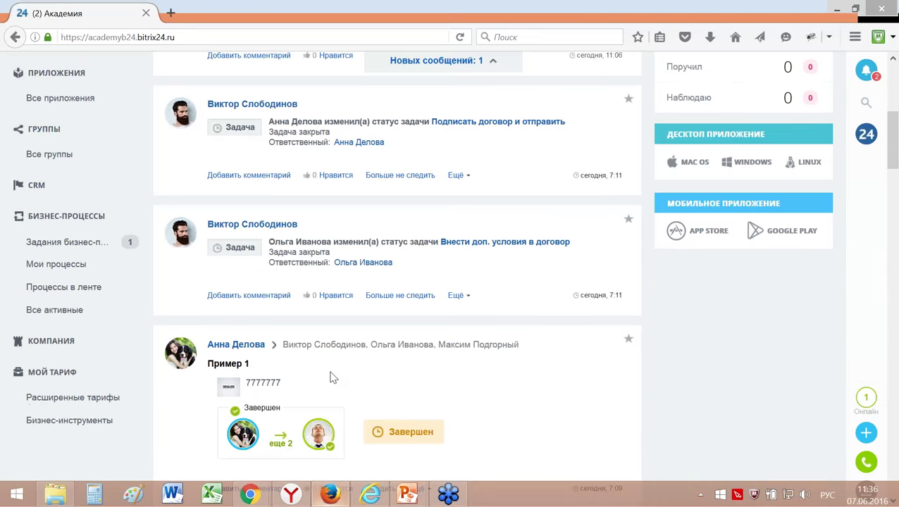
scroll(327, 327, "up", 5)
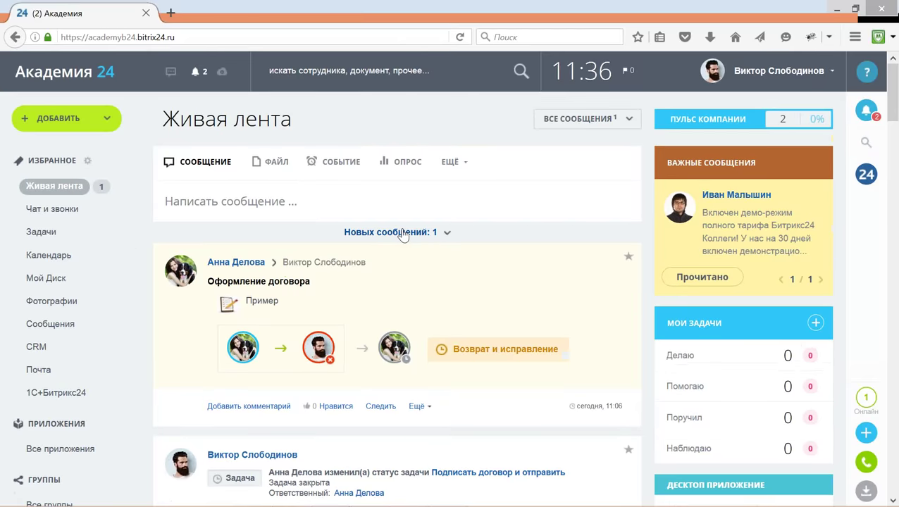
left_click(394, 231)
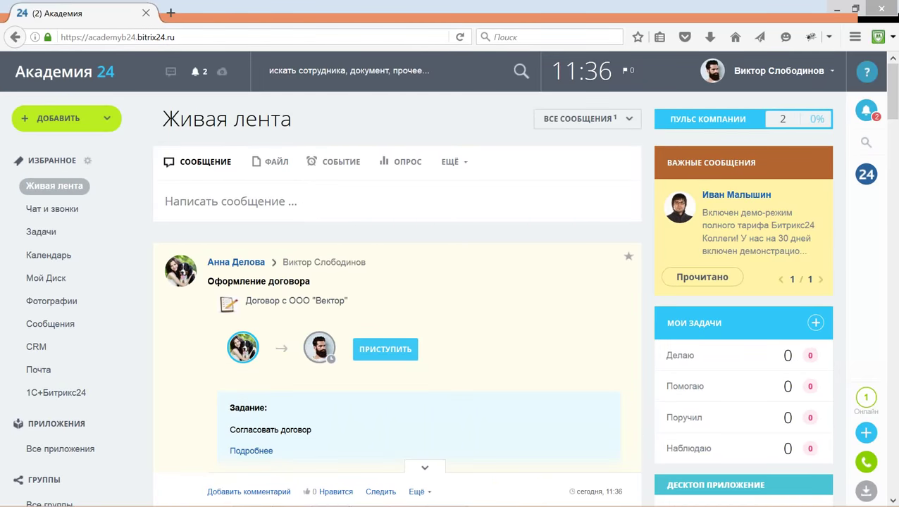
left_click(426, 466)
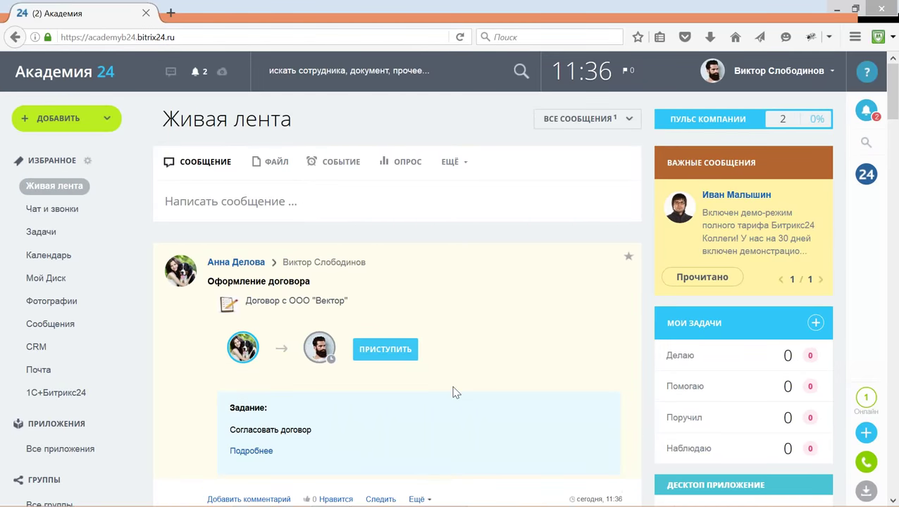
scroll(448, 346, "down", 3)
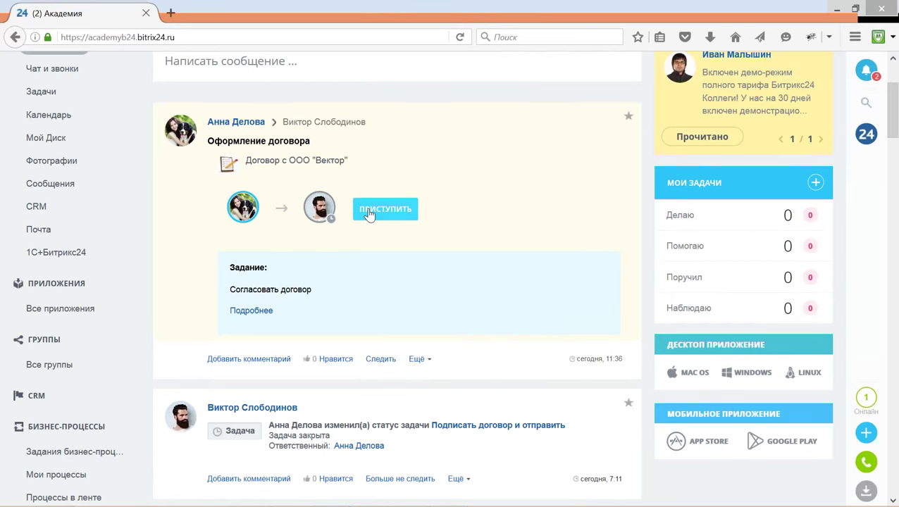
left_click(253, 311)
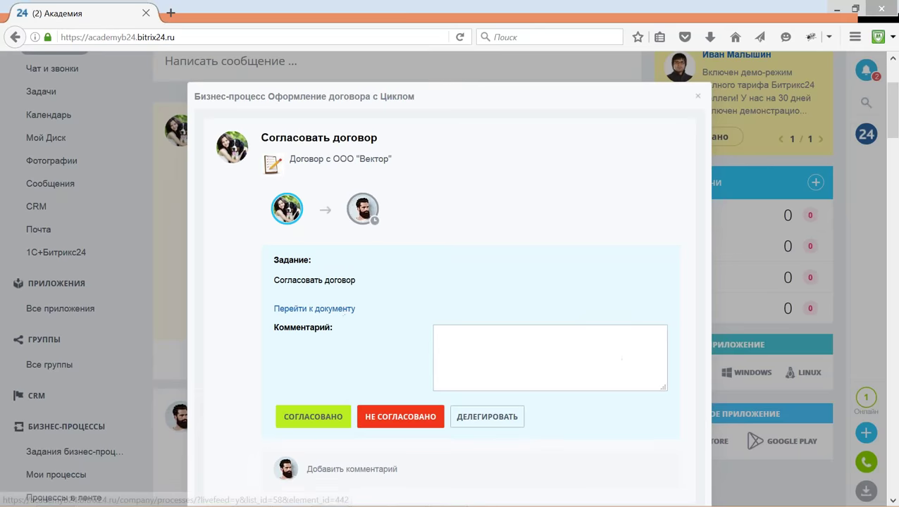
Change the contract's Сумма договора to 300000 and save the document.
left_click(318, 310)
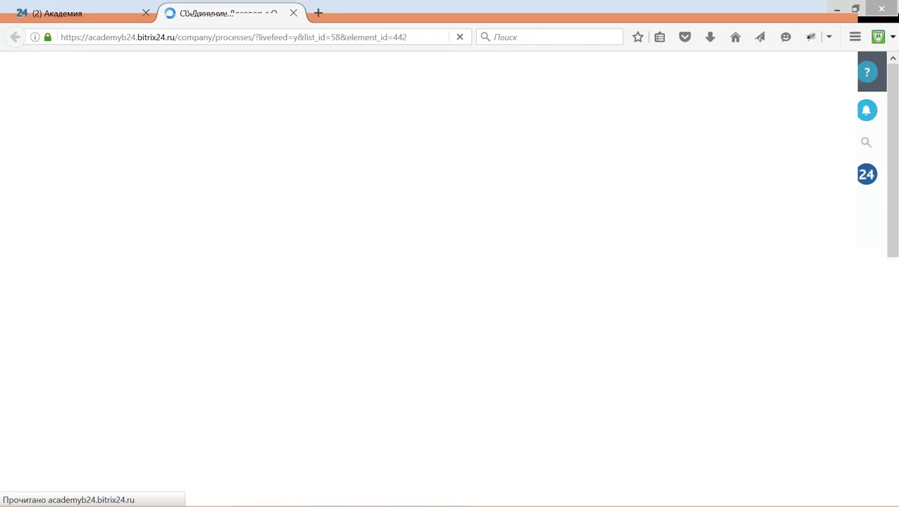
scroll(328, 307, "down", 3)
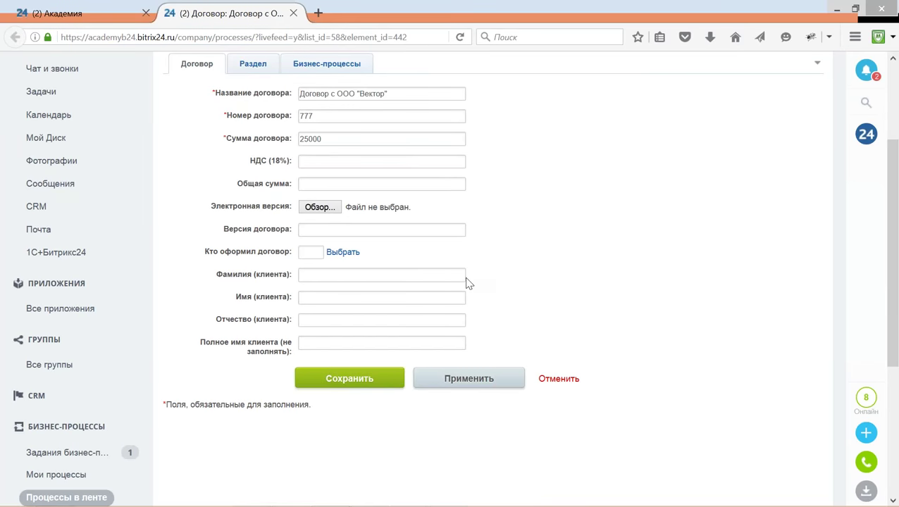
left_click(351, 142)
key("BackSpace")
key("BackSpace")
type("300")
left_click(355, 381)
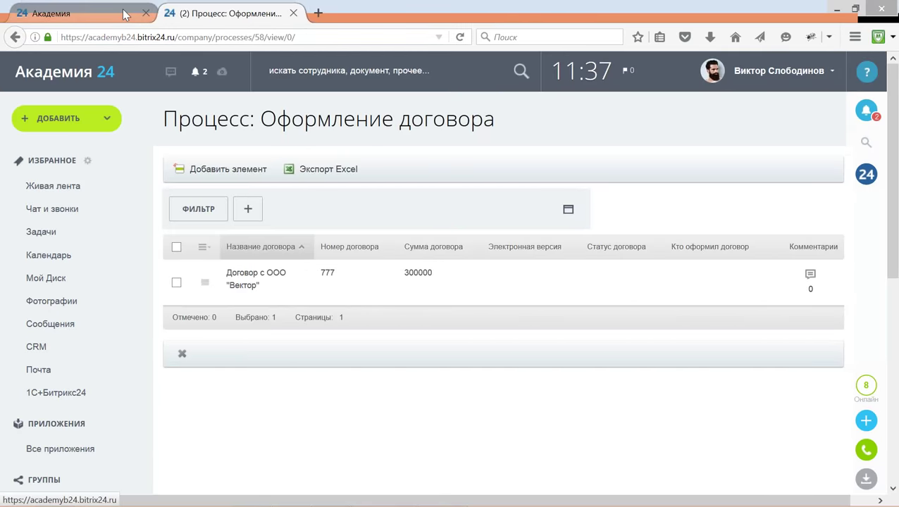
Return to the feed and approve the contract with СОГЛАСОВАНО.
left_click(84, 13)
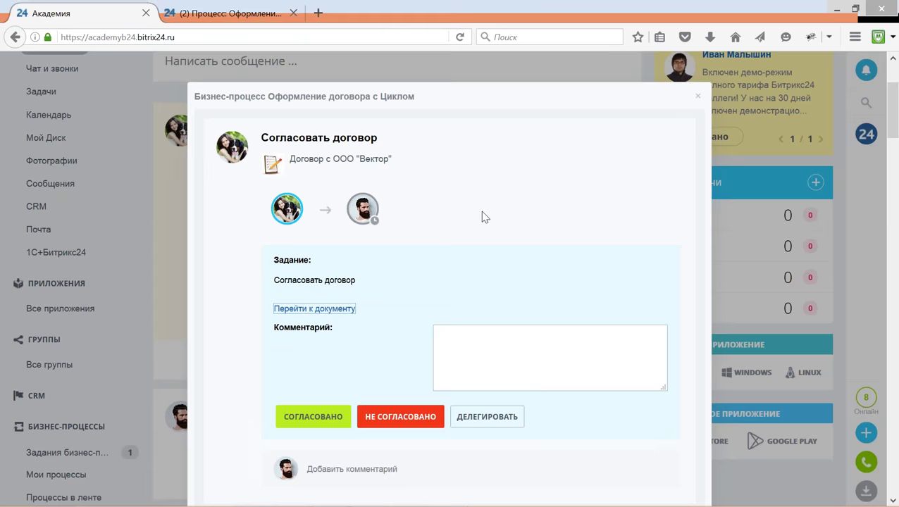
left_click(313, 421)
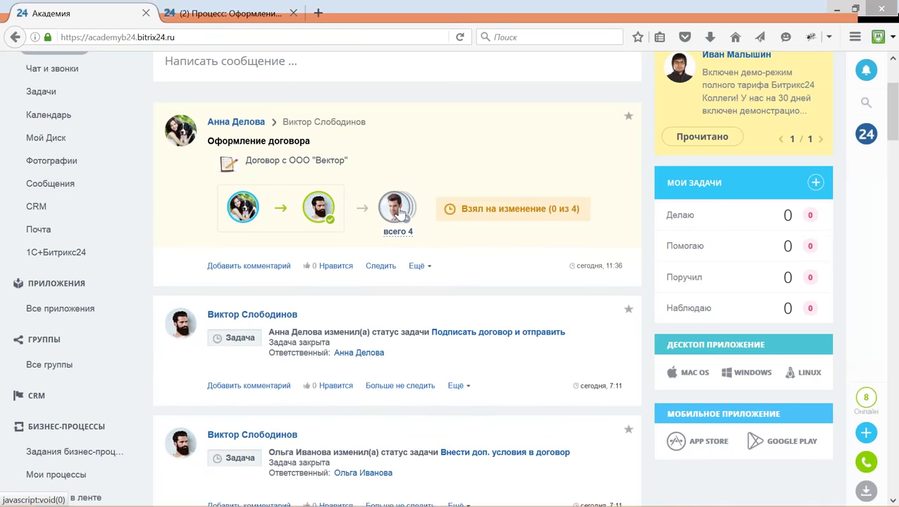
mouse_move(398, 212)
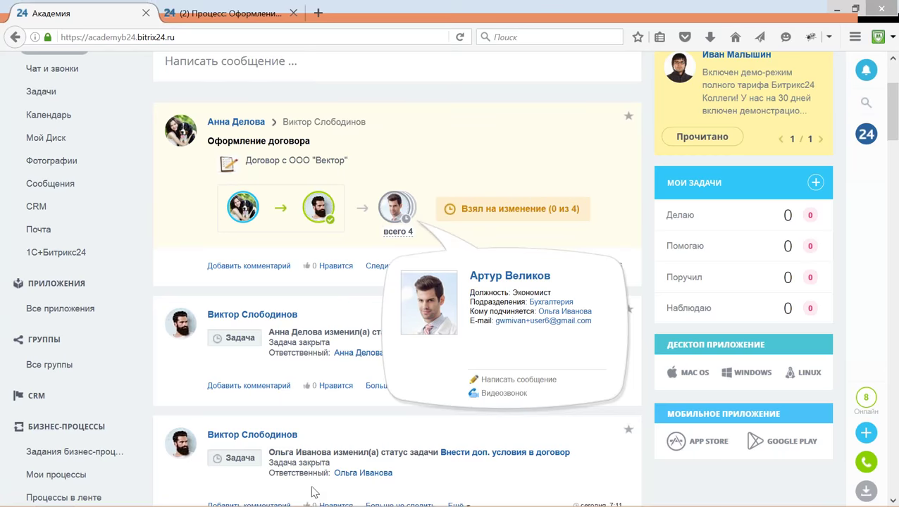
mouse_move(317, 496)
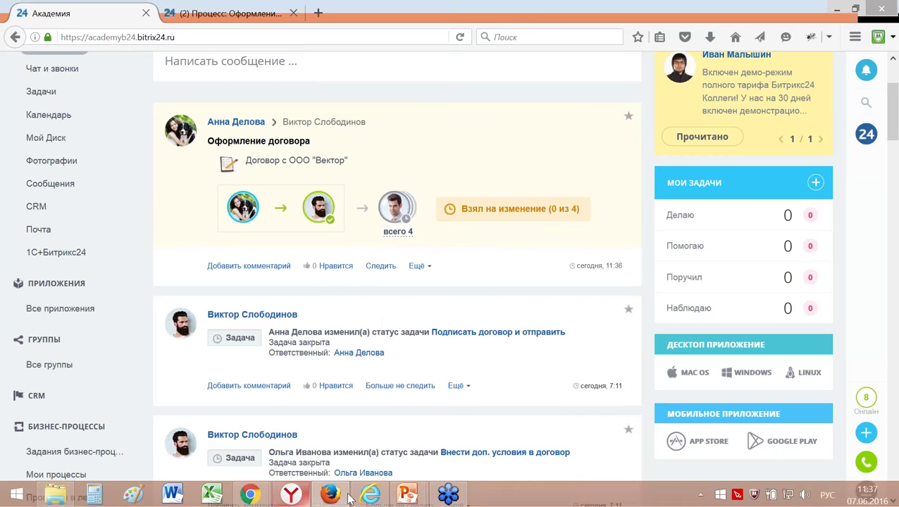
As the accountant, confirm ВЗЯЛ НА ИЗМЕНЕНИЕ on the Вектор contract post.
left_click(297, 497)
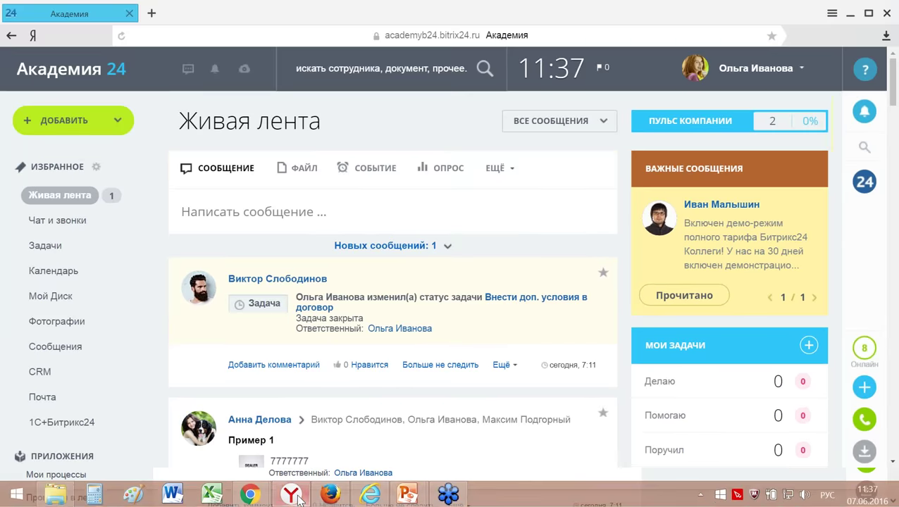
left_click(397, 245)
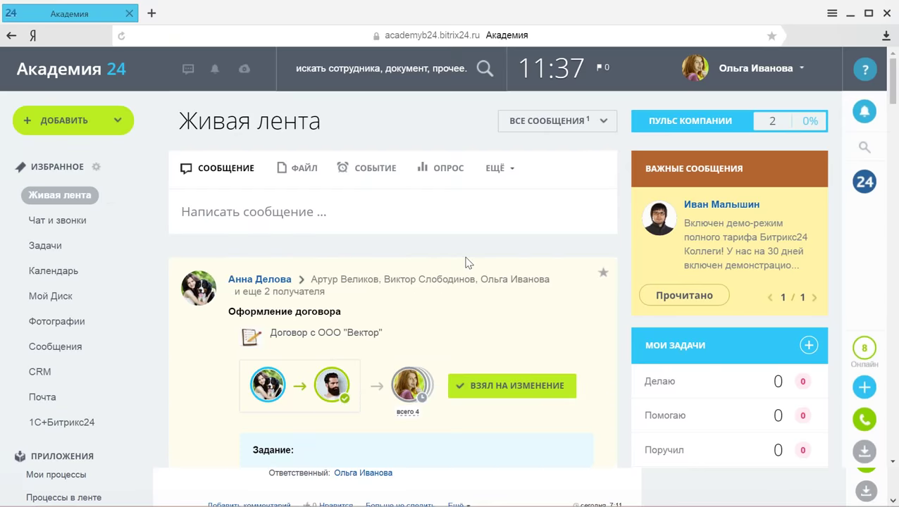
scroll(468, 262, "down", 2)
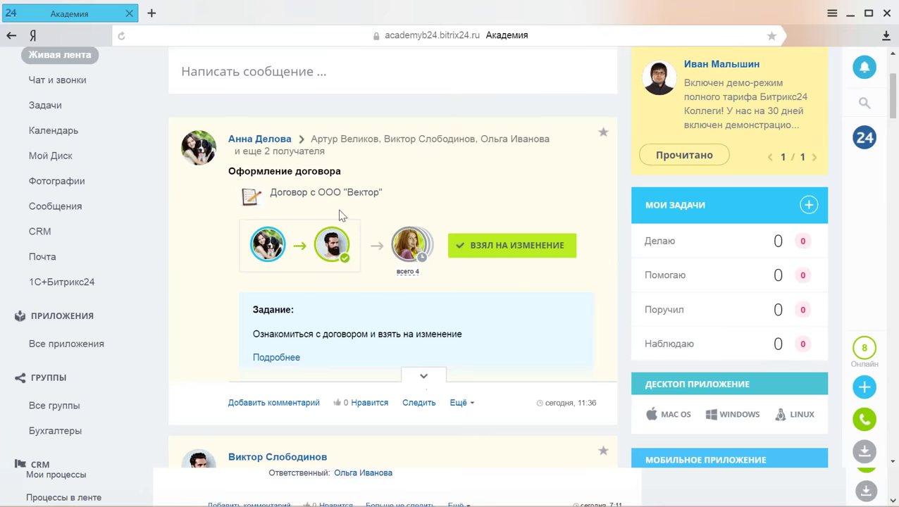
left_click(322, 176)
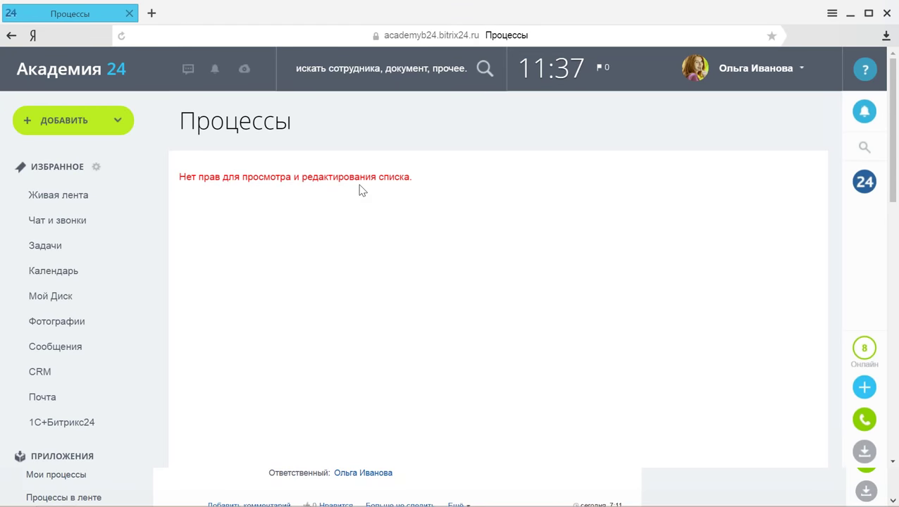
left_click(12, 35)
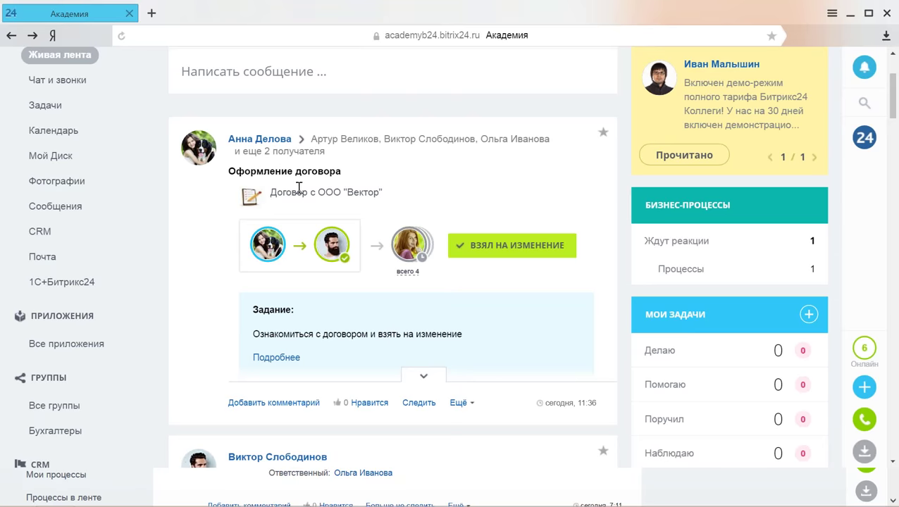
left_click(525, 247)
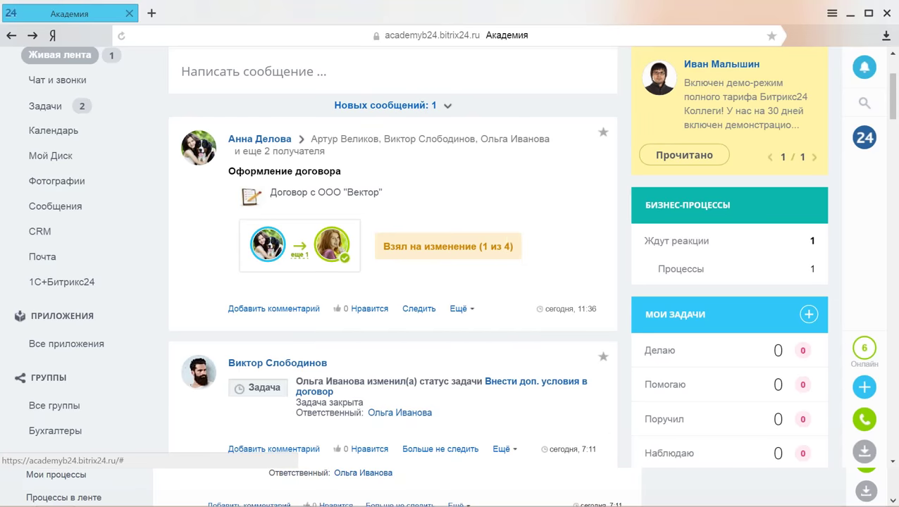
Review the Вектор contract record and cancel out of it without edits.
left_click(318, 176)
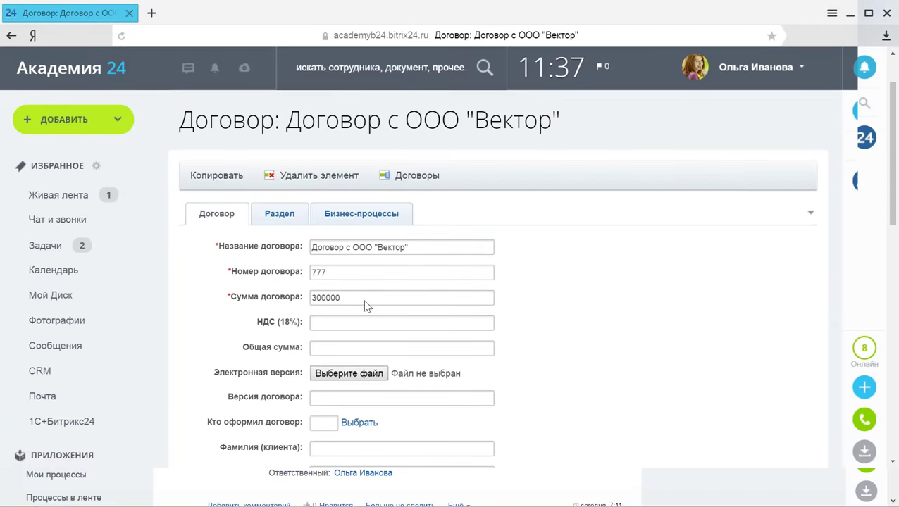
scroll(373, 305, "down", 3)
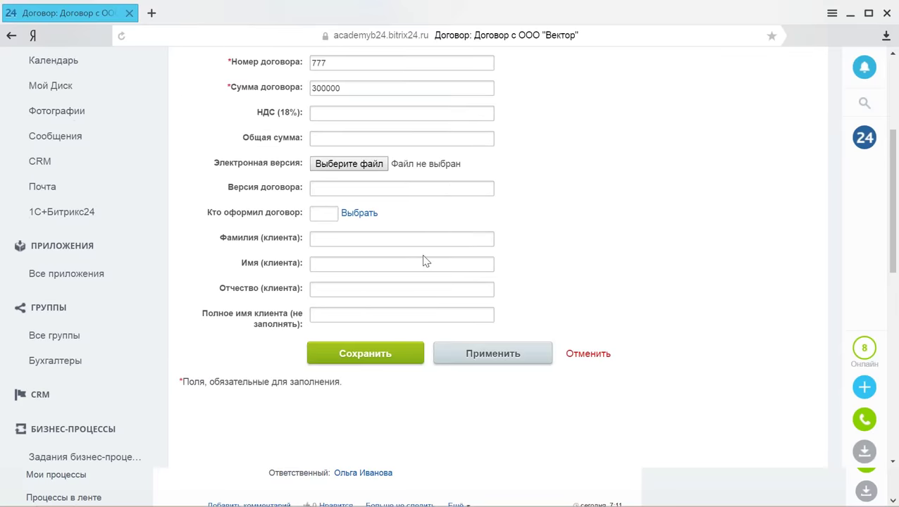
scroll(415, 257, "up", 2)
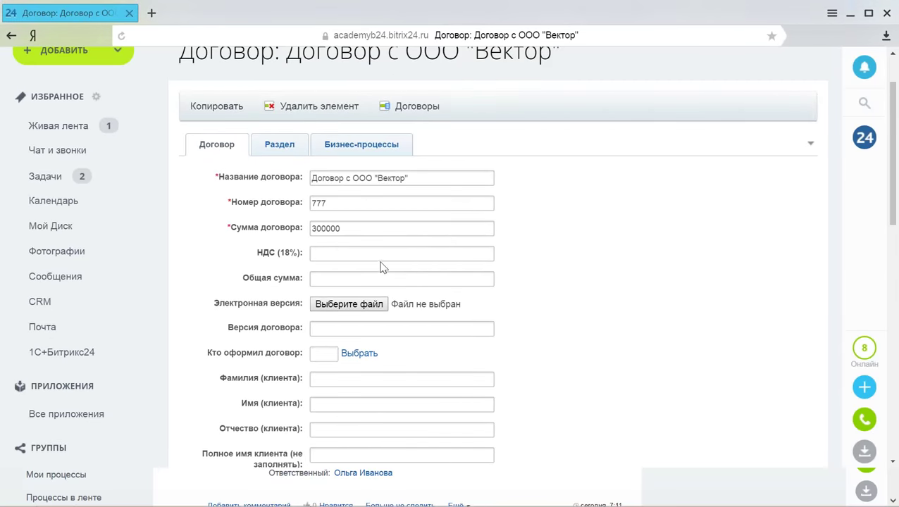
scroll(381, 267, "down", 1)
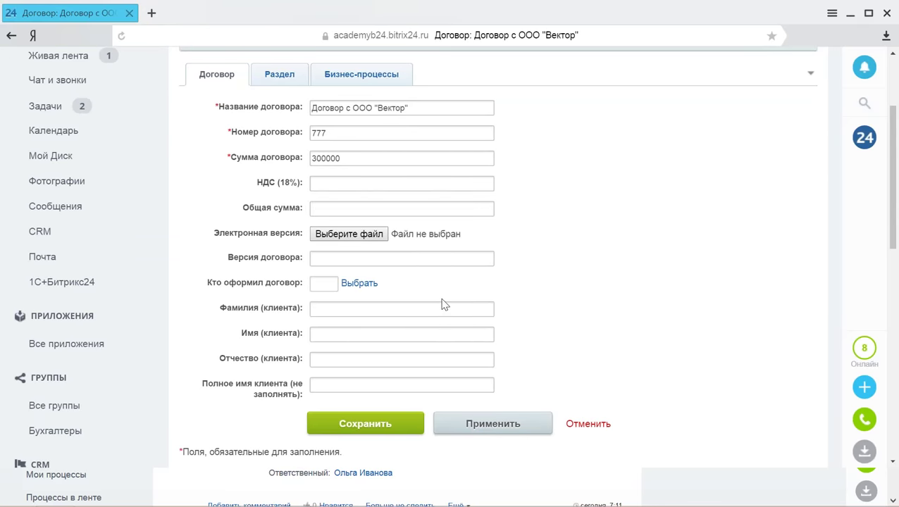
left_click(587, 425)
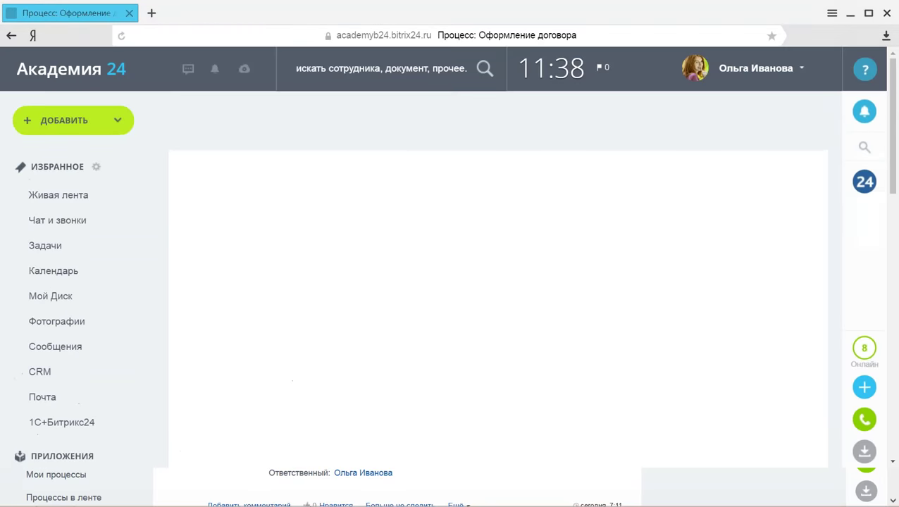
Mark the task 'Внести доп. условия в договор' as completed from the Задачи list.
left_click(45, 246)
scroll(331, 282, "down", 1)
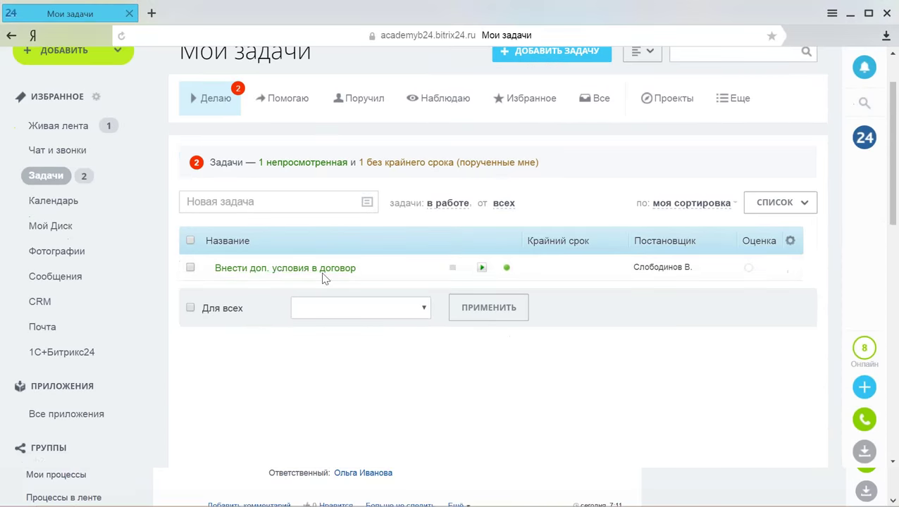
left_click(323, 276)
scroll(360, 304, "down", 2)
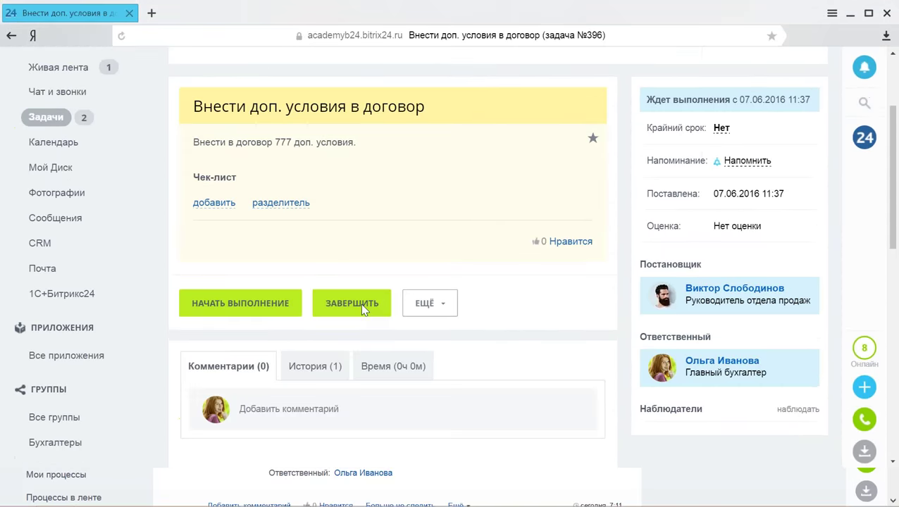
left_click(346, 293)
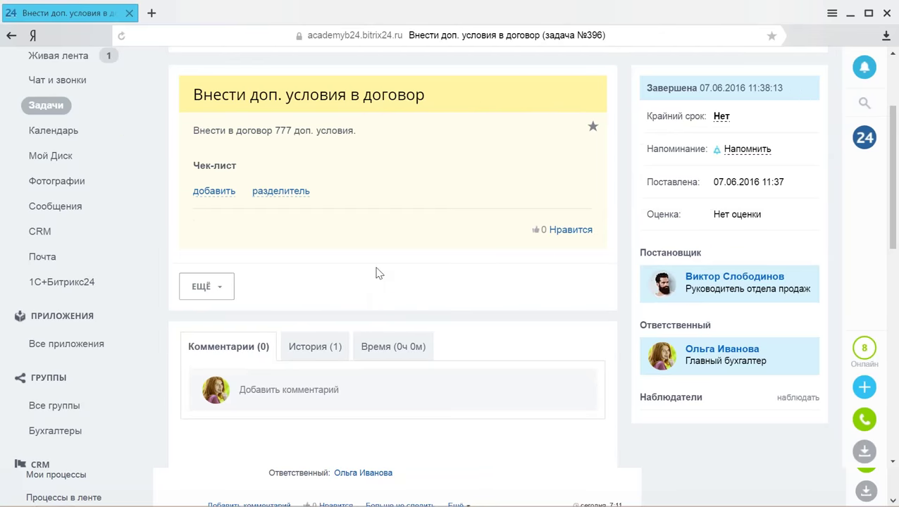
scroll(409, 317, "down", 3)
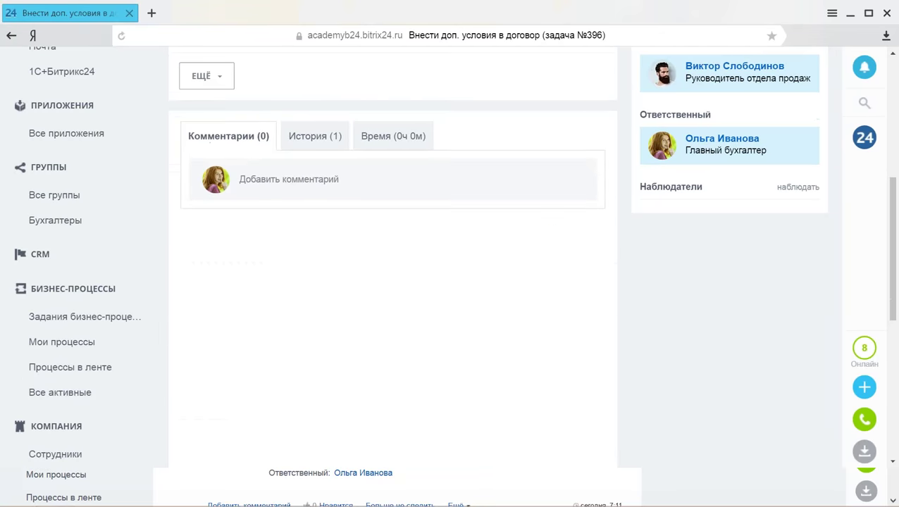
mouse_move(312, 499)
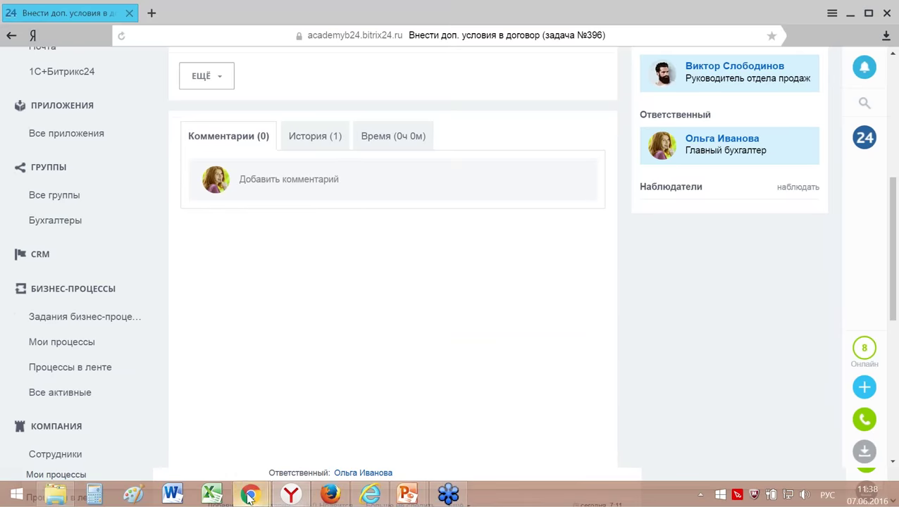
mouse_move(250, 494)
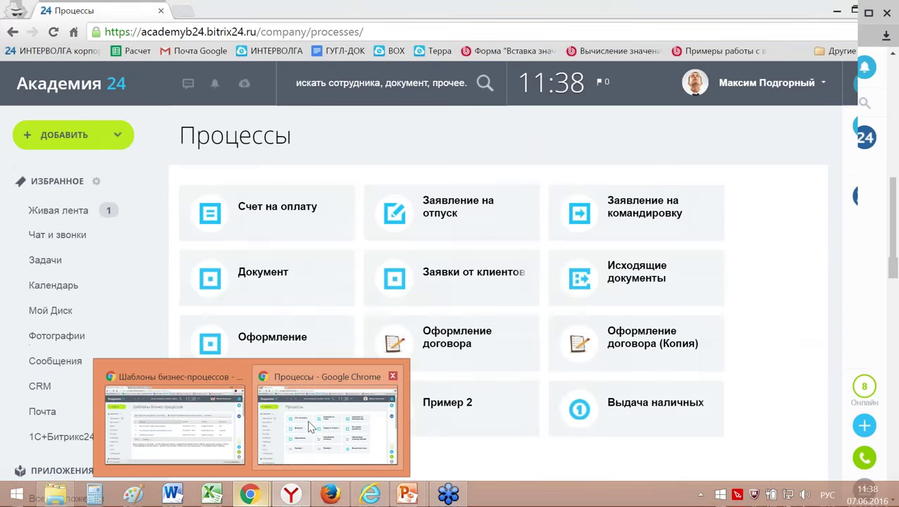
left_click(285, 437)
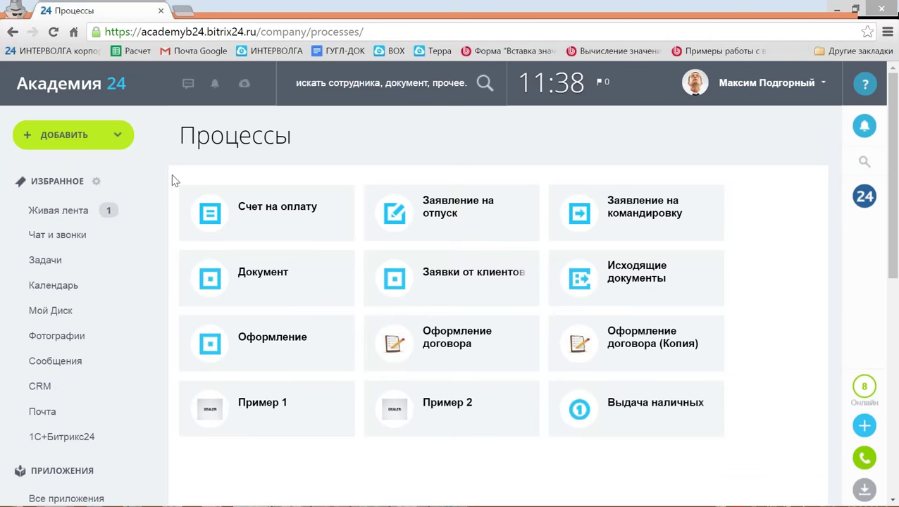
In Живая лента, expand the Вектор post's Согласовать договор task and show its details.
left_click(50, 214)
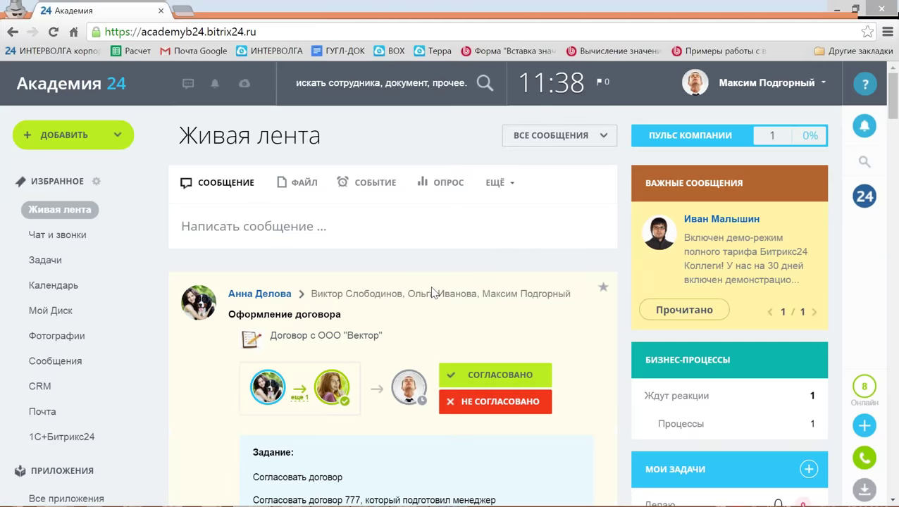
scroll(451, 308, "down", 1)
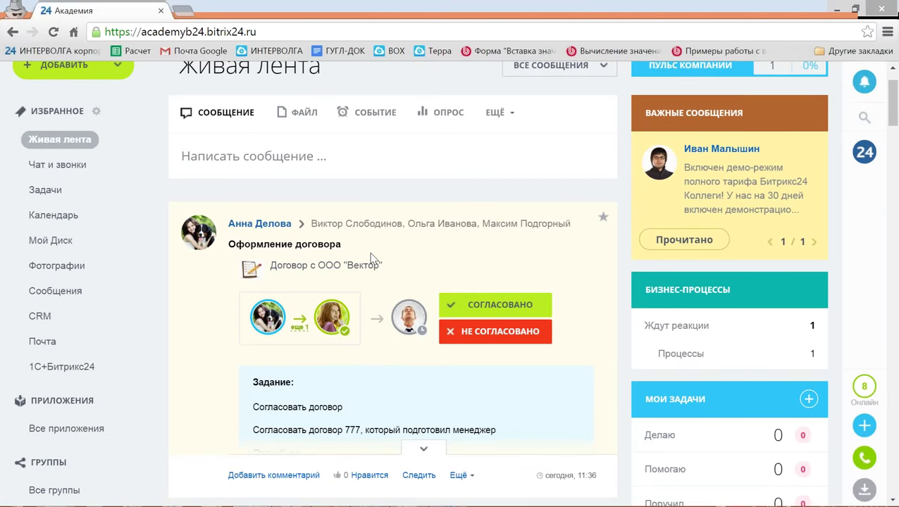
left_click(423, 449)
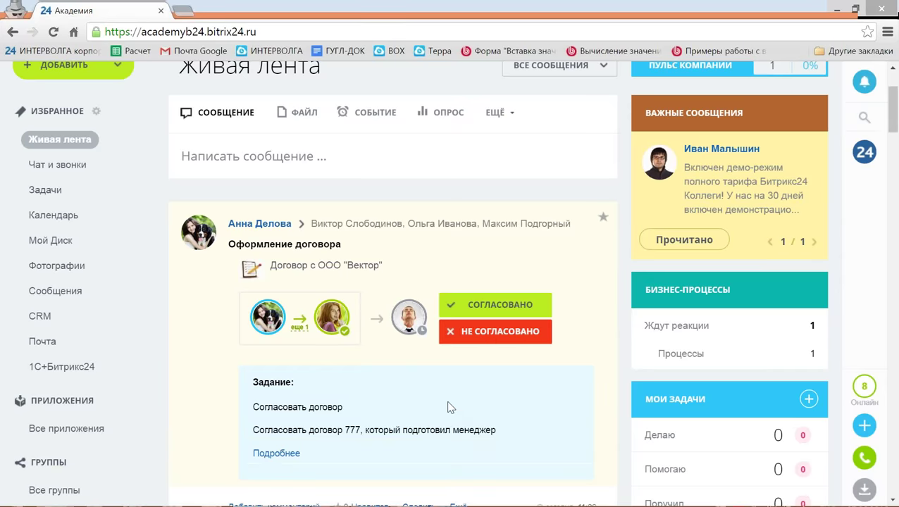
scroll(451, 407, "down", 1)
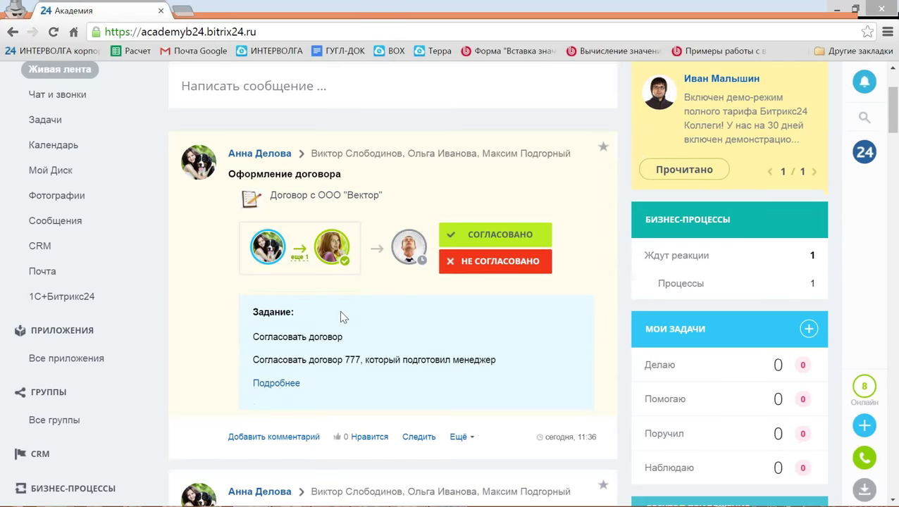
left_click(279, 384)
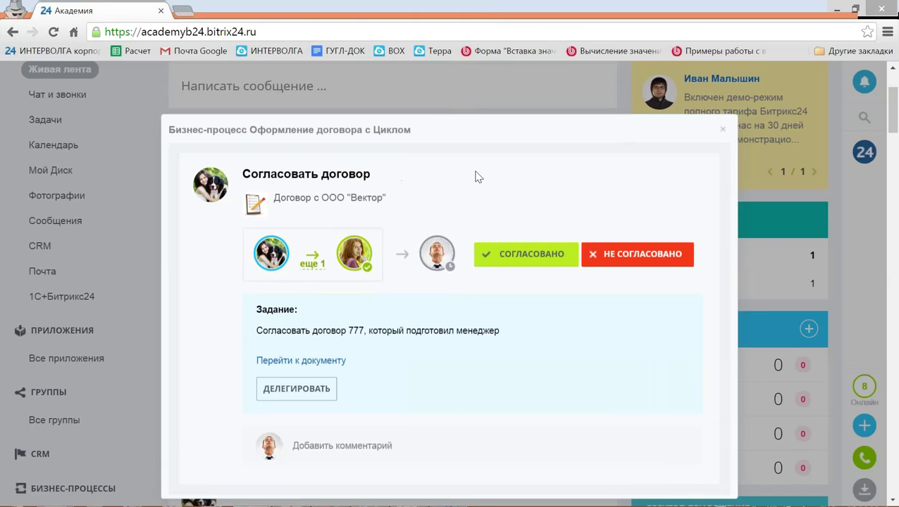
Inspect the Вектор contract's document page, close it, and approve the contract with СОГЛАСОВАНО.
left_click(303, 361)
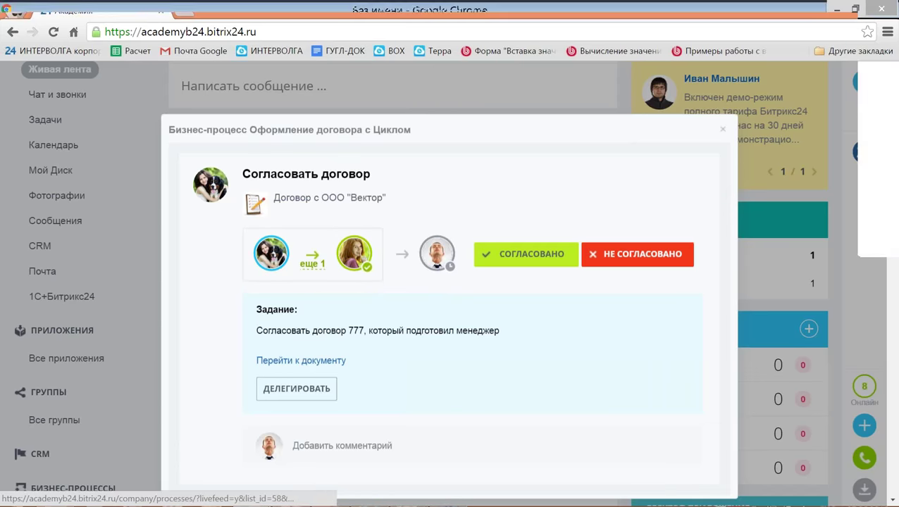
scroll(406, 375, "down", 3)
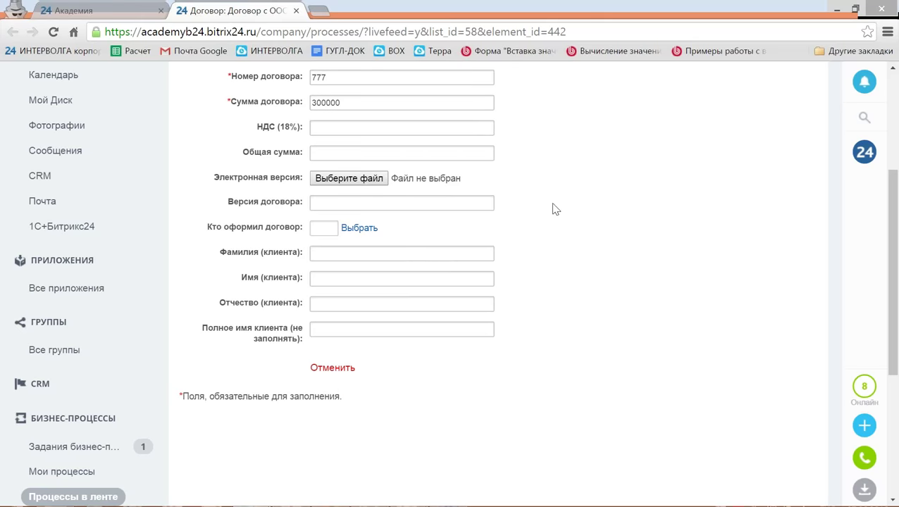
scroll(572, 261, "up", 1)
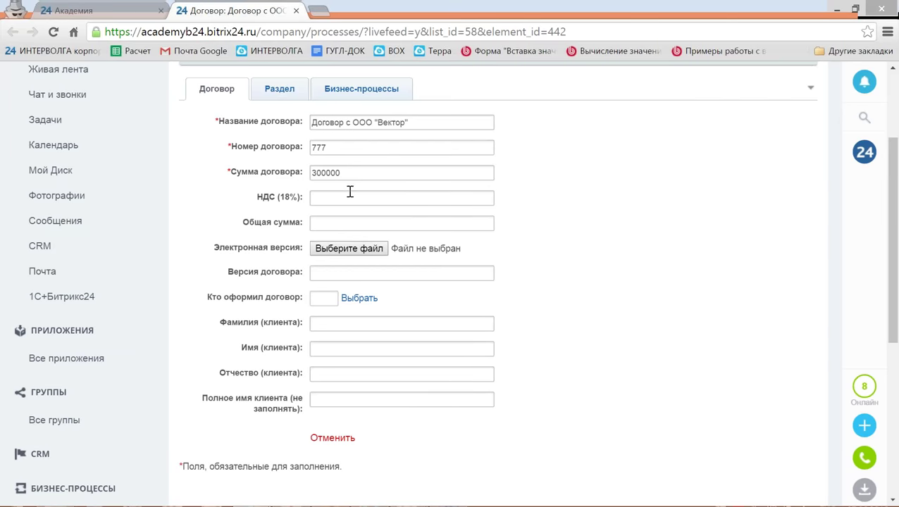
left_click(345, 150)
type("7778")
left_click(296, 11)
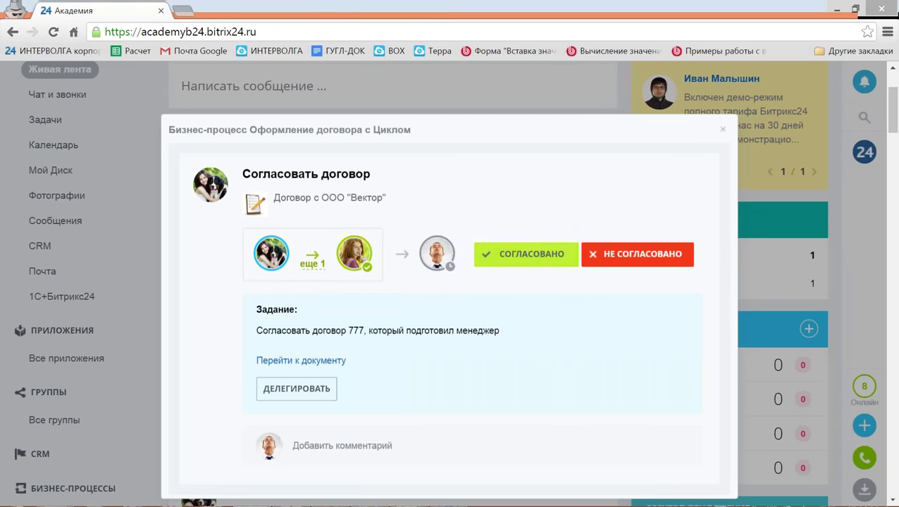
left_click(524, 261)
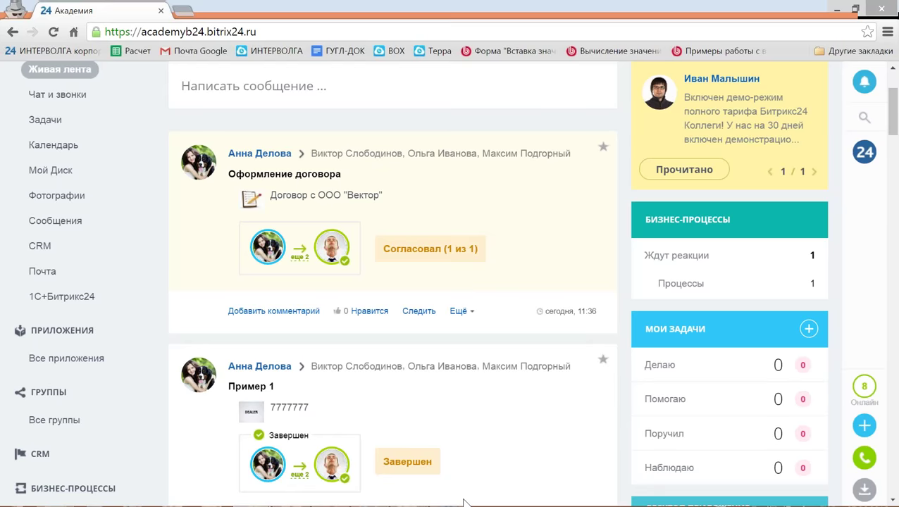
mouse_move(465, 502)
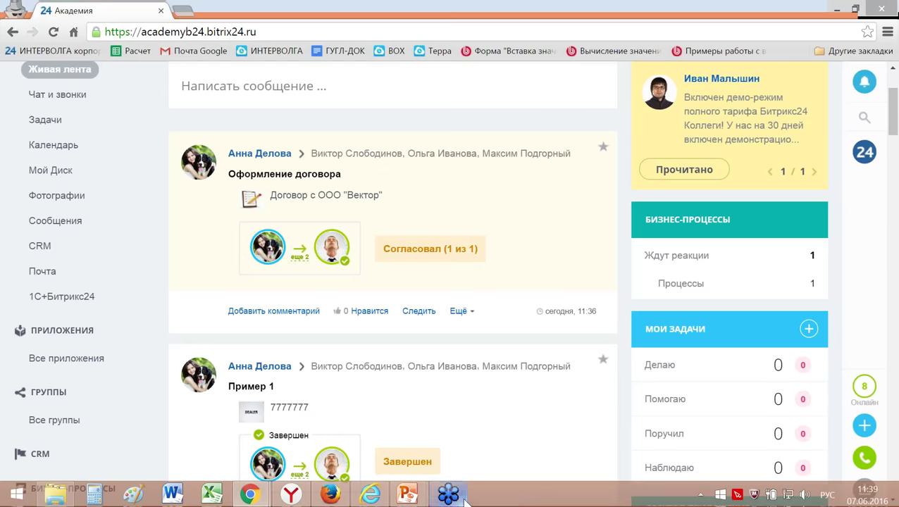
In Internet Explorer, complete the task 'Подписать договор и отправить' and return to Живая лента.
left_click(378, 495)
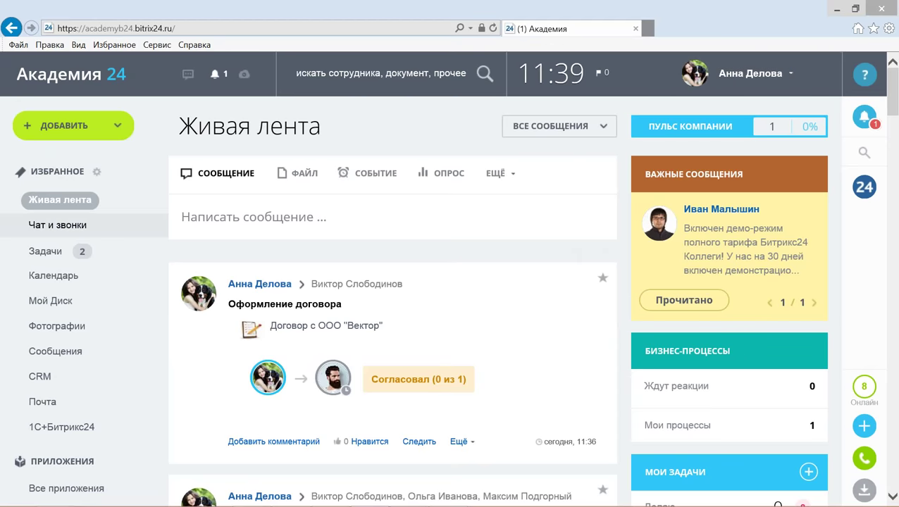
left_click(43, 254)
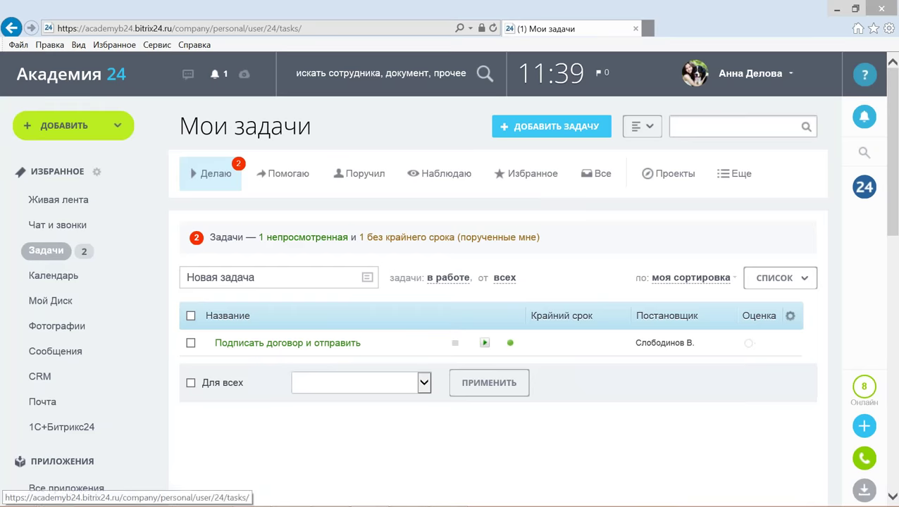
mouse_move(264, 347)
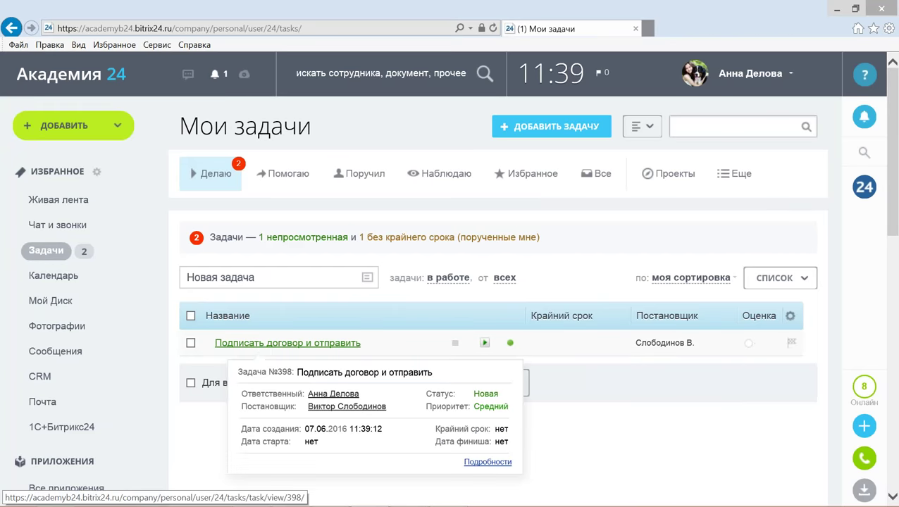
left_click(264, 344)
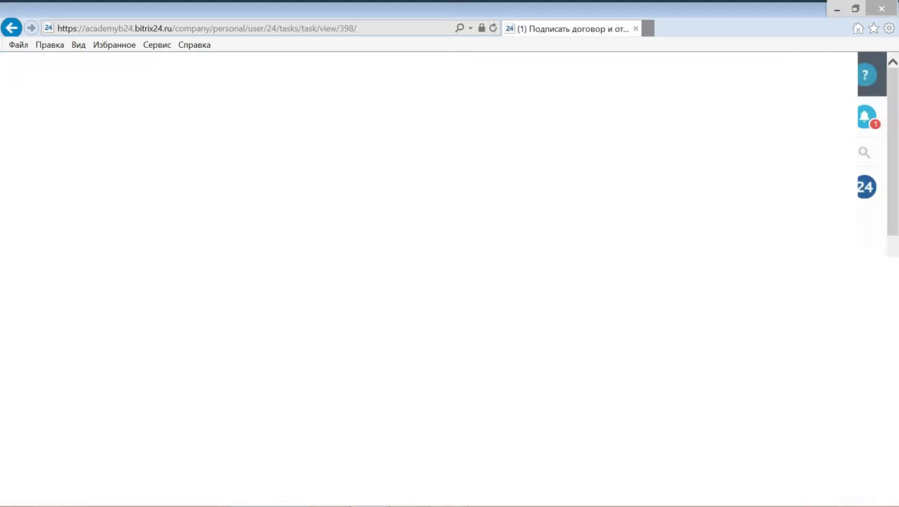
scroll(266, 349, "down", 2)
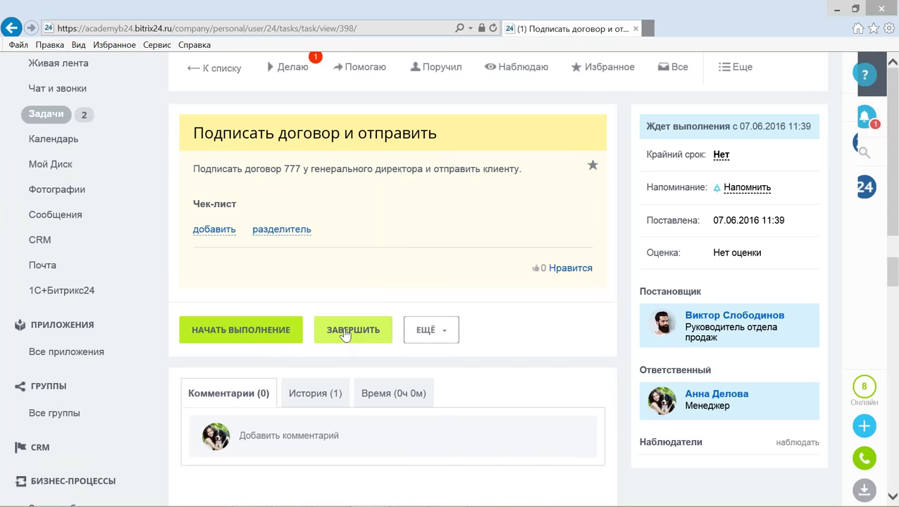
left_click(345, 334)
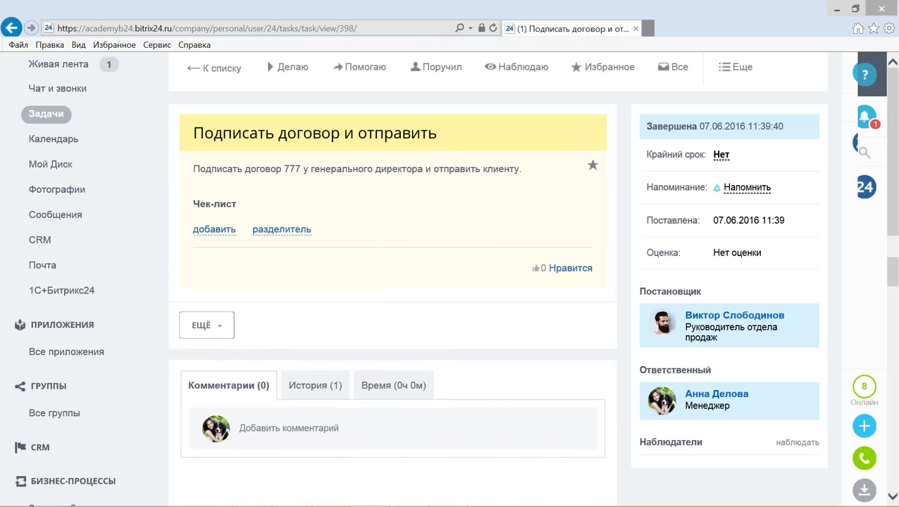
scroll(63, 204, "up", 2)
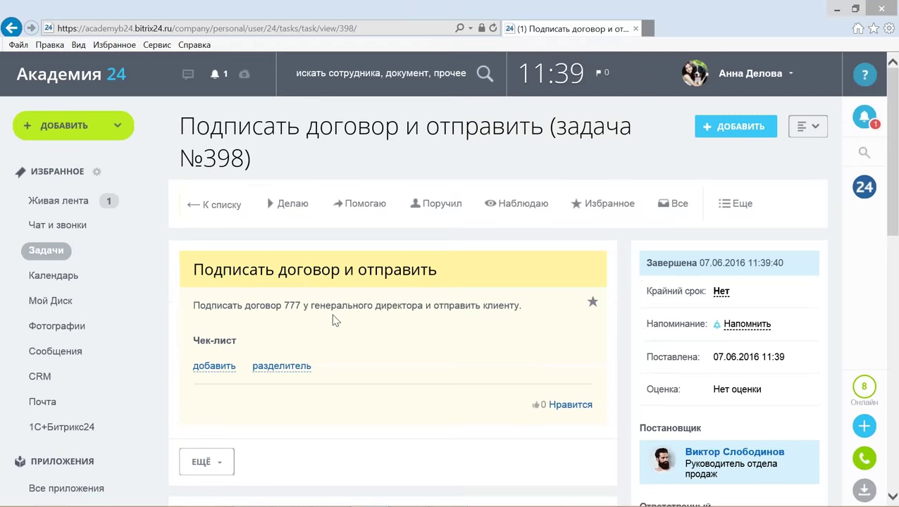
left_click(63, 201)
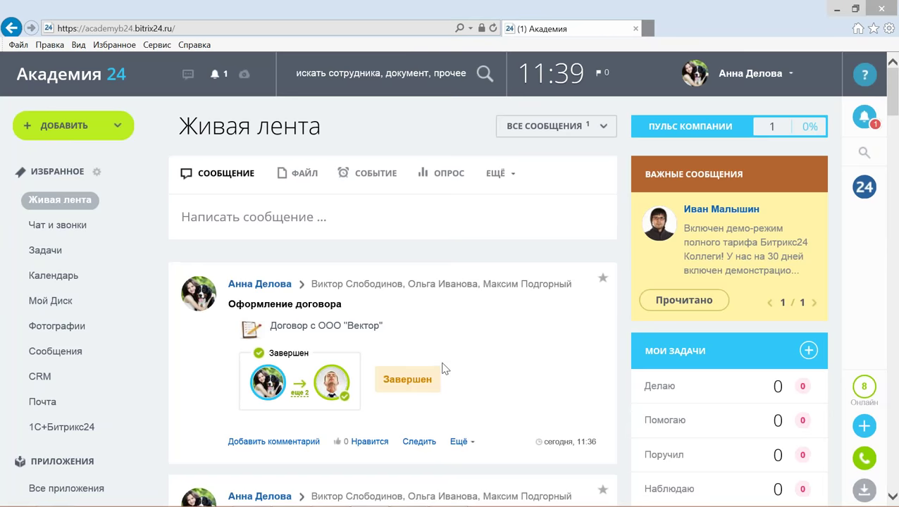
Check the Вектор contract row's available actions in the Оформление договора process list.
double_click(413, 378)
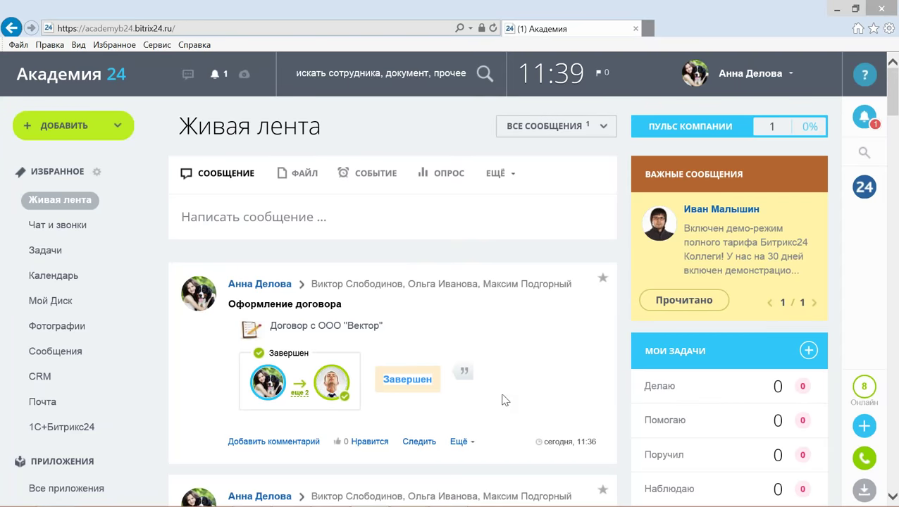
scroll(502, 400, "down", 1)
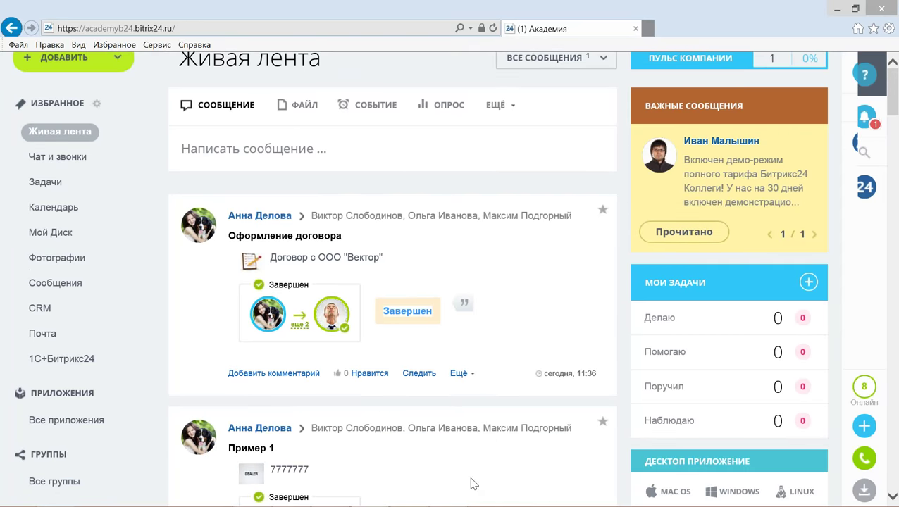
scroll(414, 468, "down", 3)
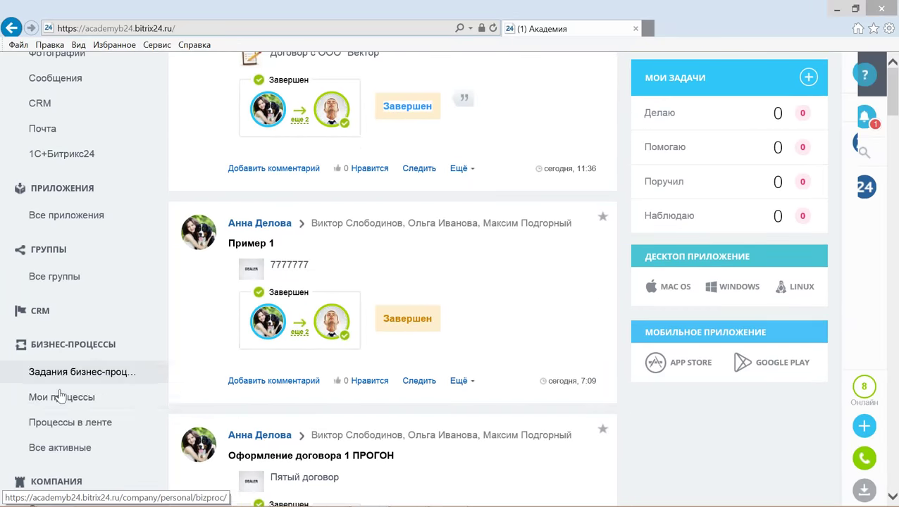
left_click(71, 422)
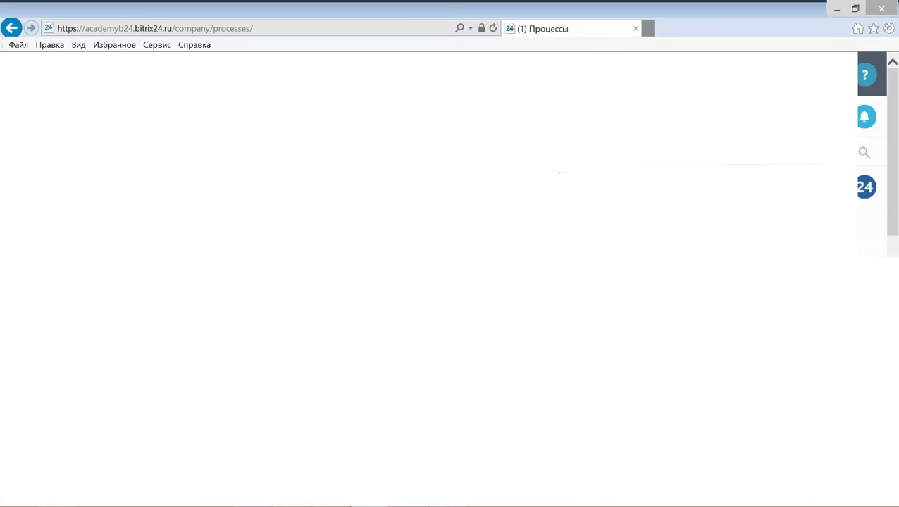
scroll(495, 363, "down", 1)
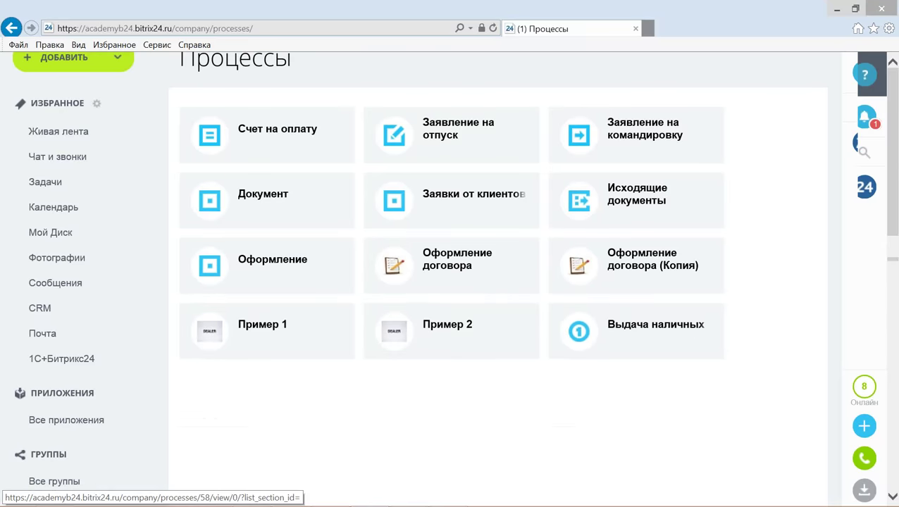
left_click(449, 264)
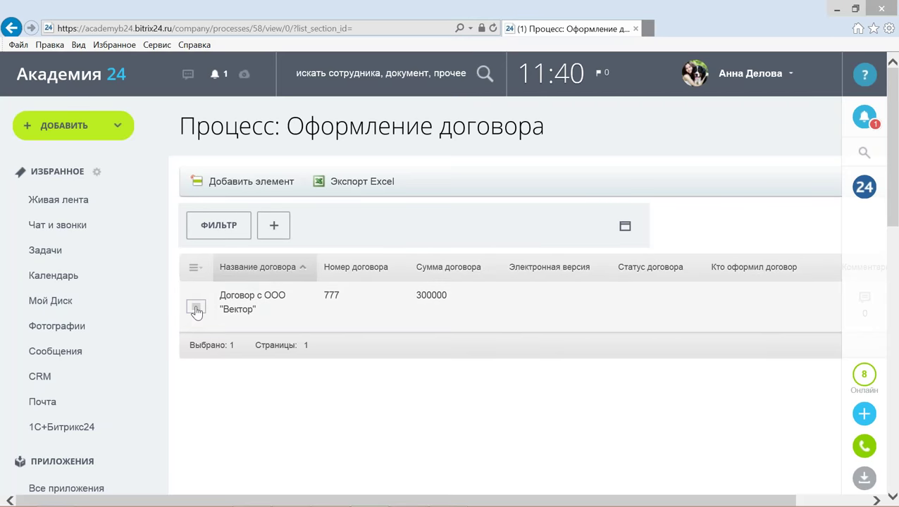
left_click(196, 308)
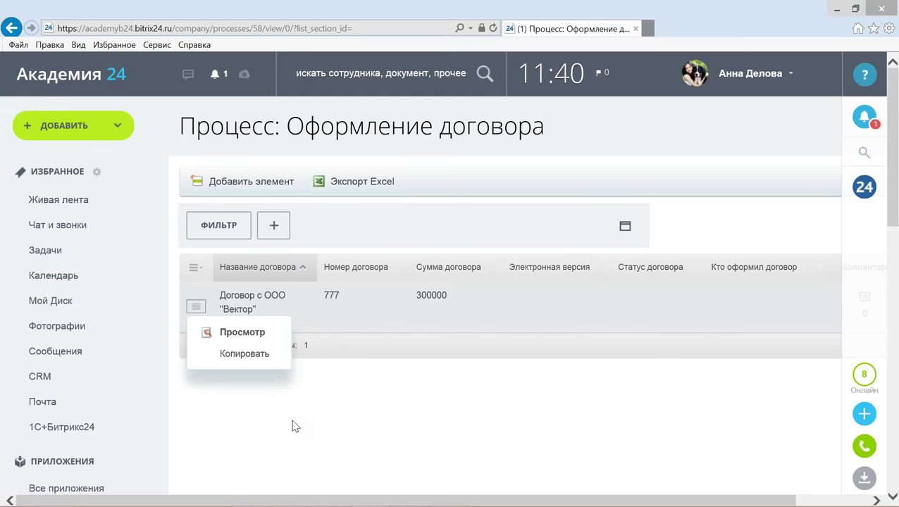
left_click(294, 426)
key("alt+Tab")
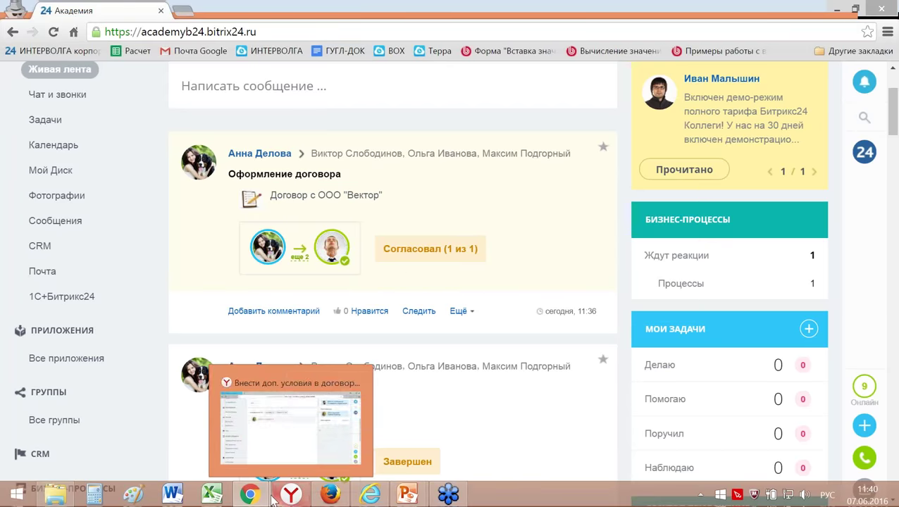
As chief accountant in Yandex, inspect the Вектор row's actions in the Оформление договора list.
left_click(291, 498)
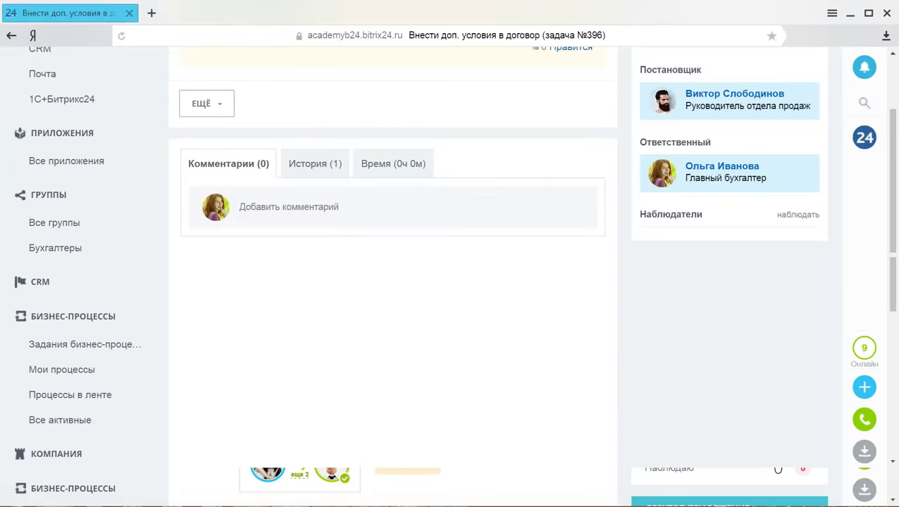
scroll(164, 293, "down", 3)
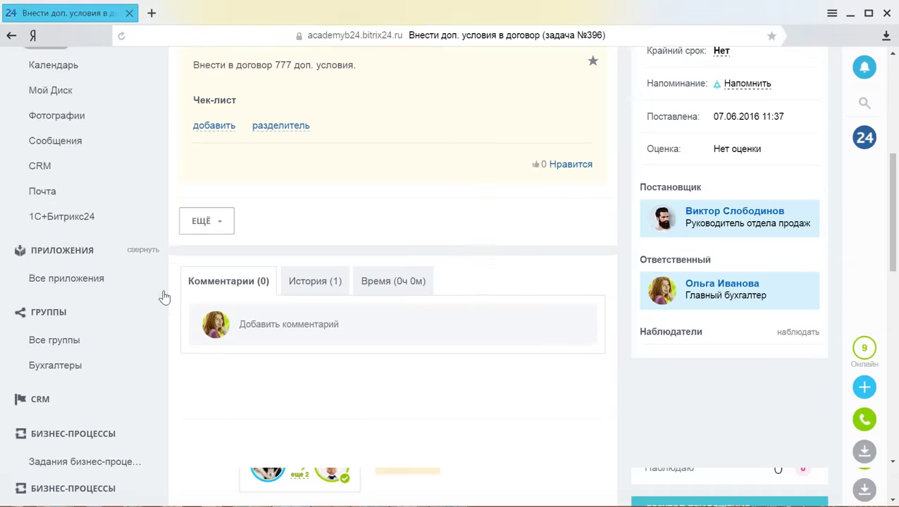
scroll(165, 298, "down", 3)
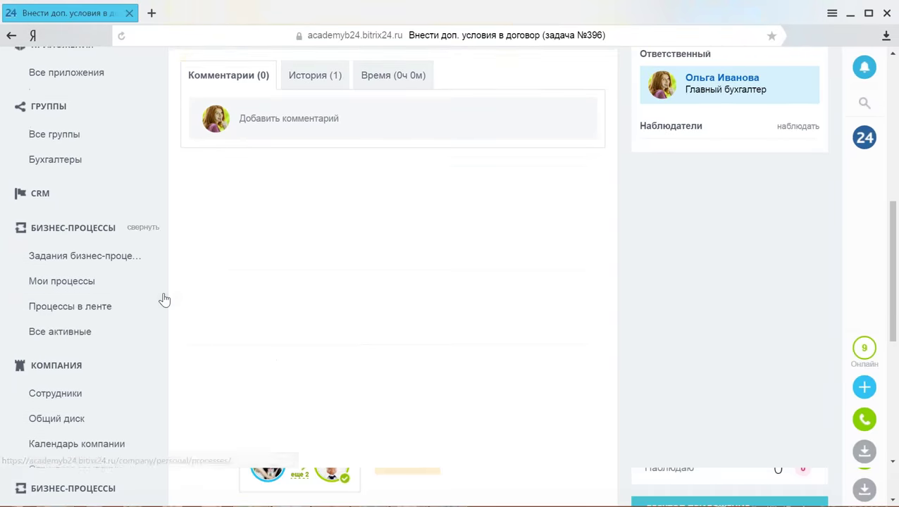
left_click(79, 298)
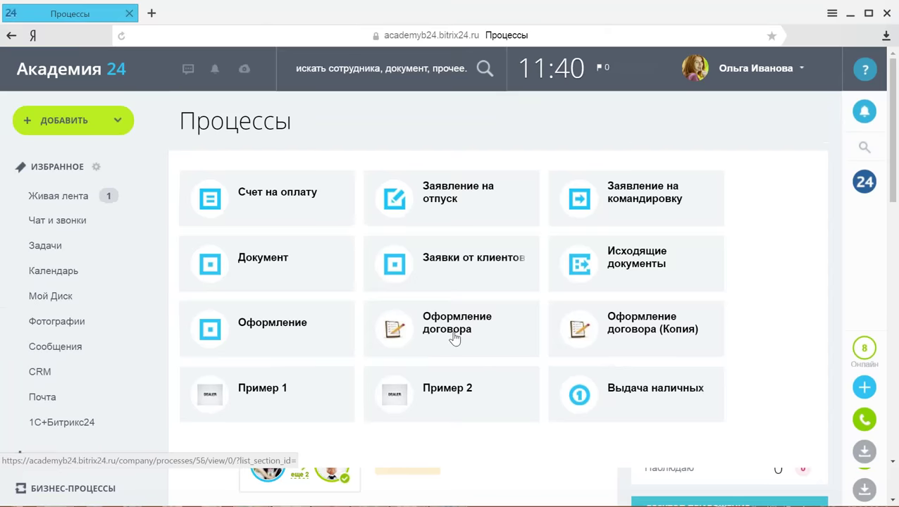
left_click(465, 327)
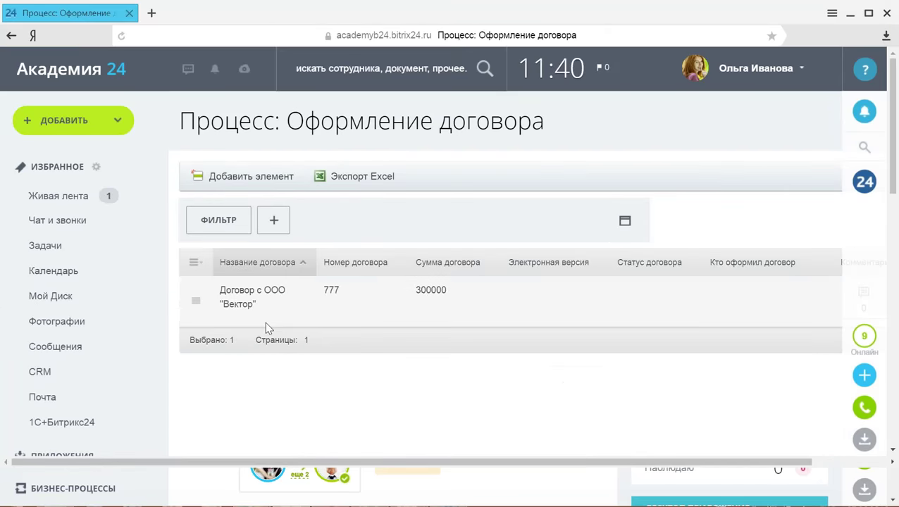
left_click(196, 301)
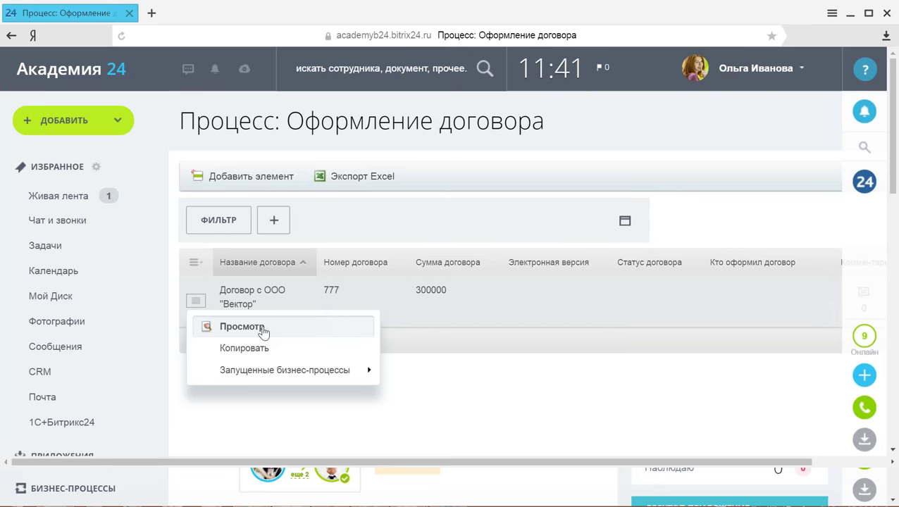
left_click(450, 388)
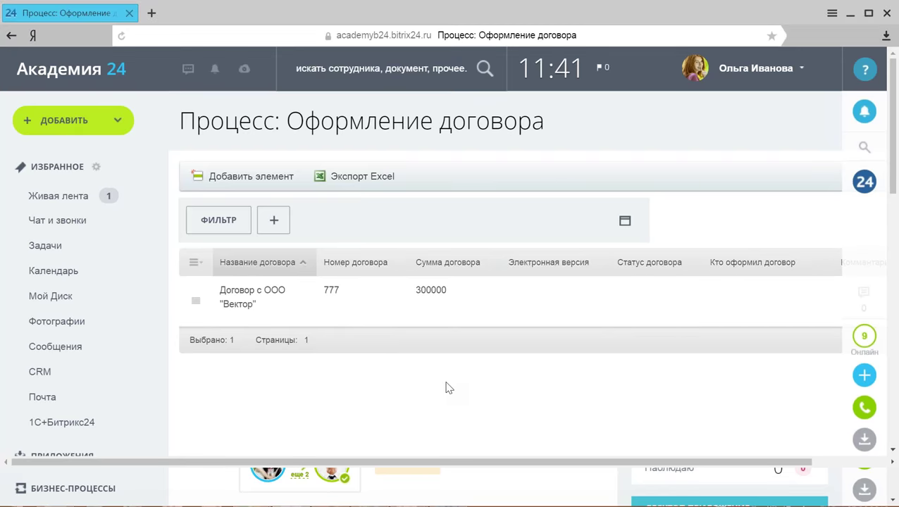
key("alt+Tab")
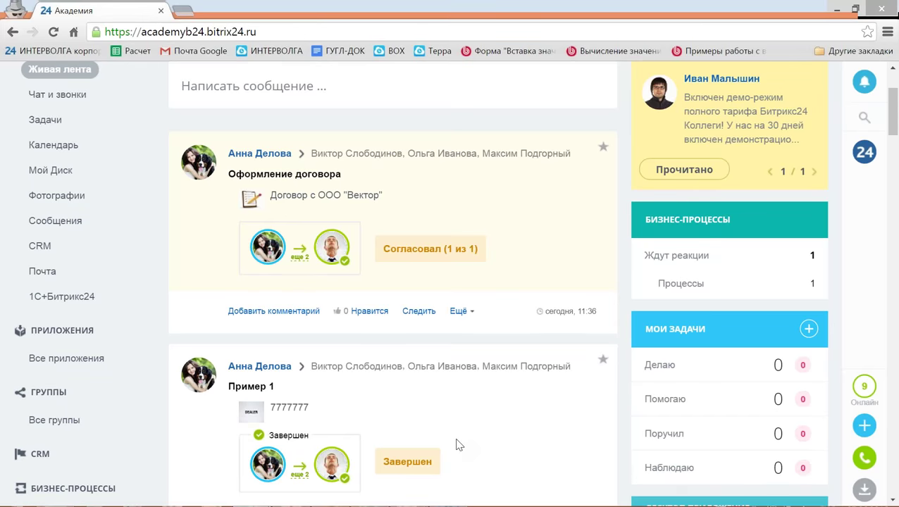
scroll(458, 381, "up", 3)
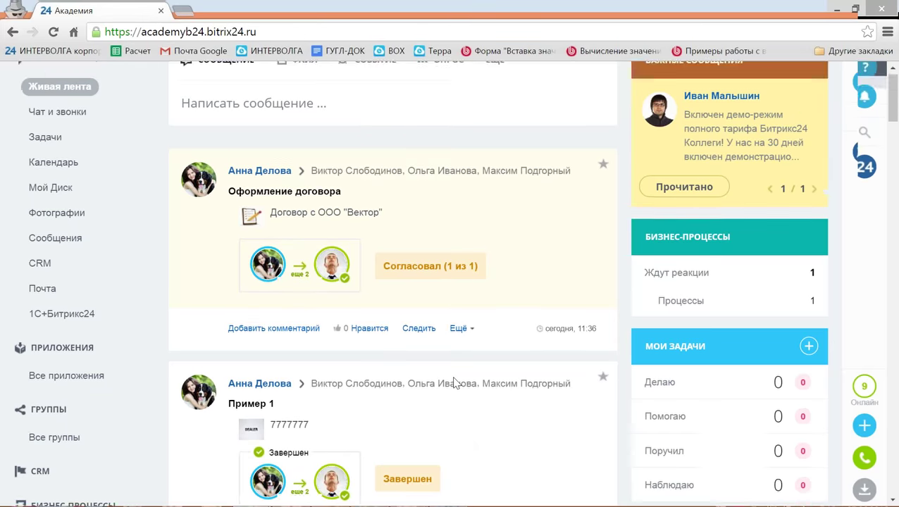
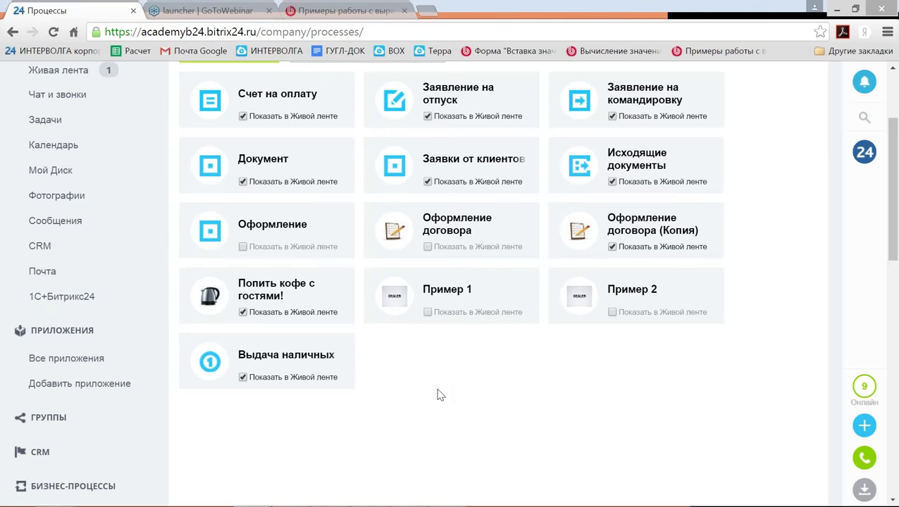
Open the Оформление договора (Копия) template and re-save its Уведомление сотрудника and Задача actions.
left_click(632, 228)
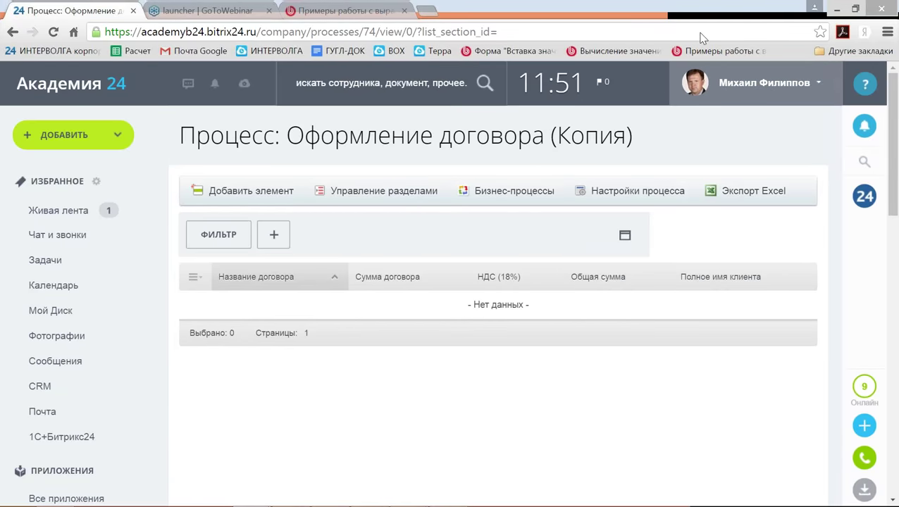
left_click(514, 191)
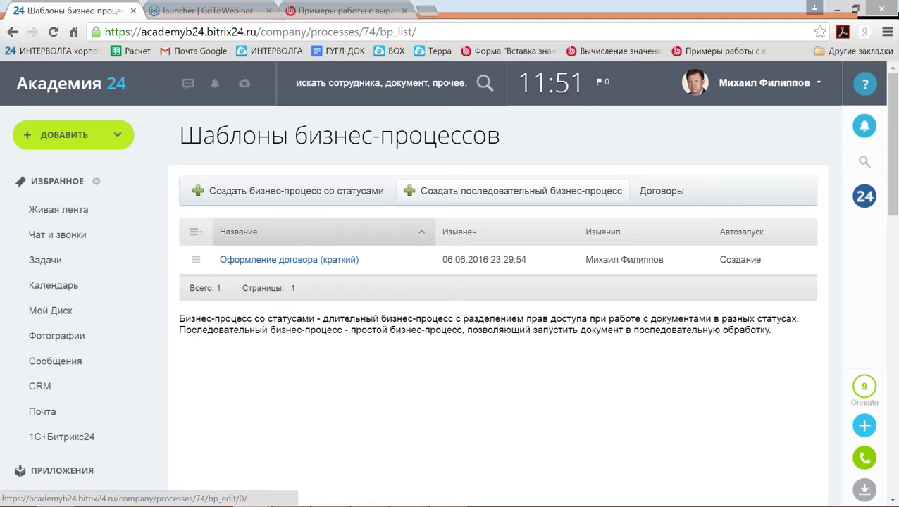
left_click(513, 191)
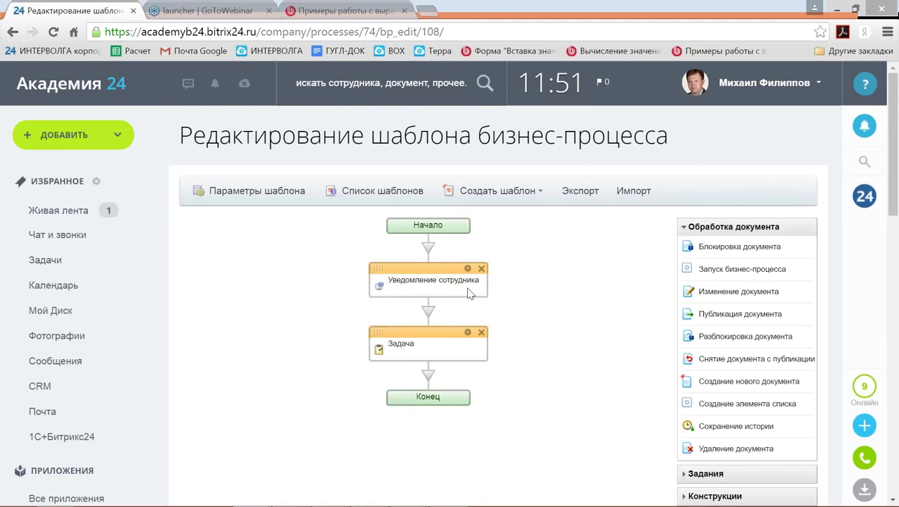
left_click(468, 269)
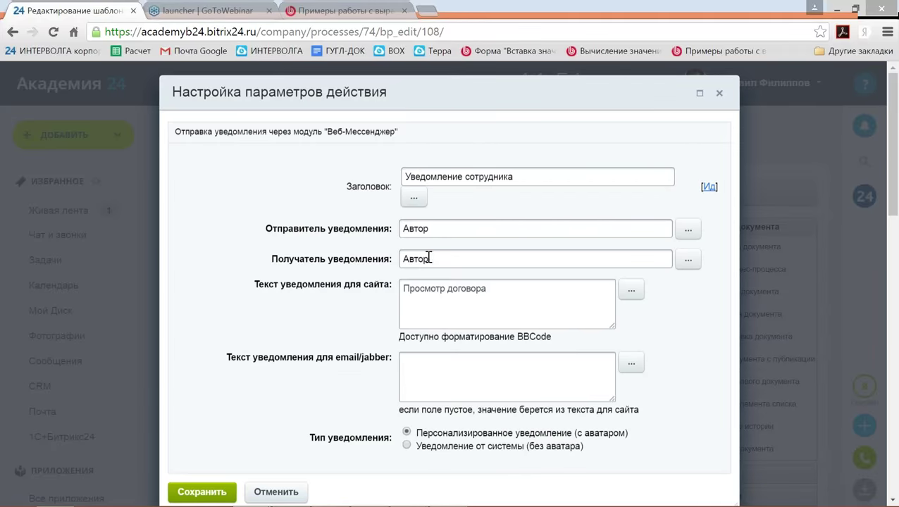
left_click(226, 491)
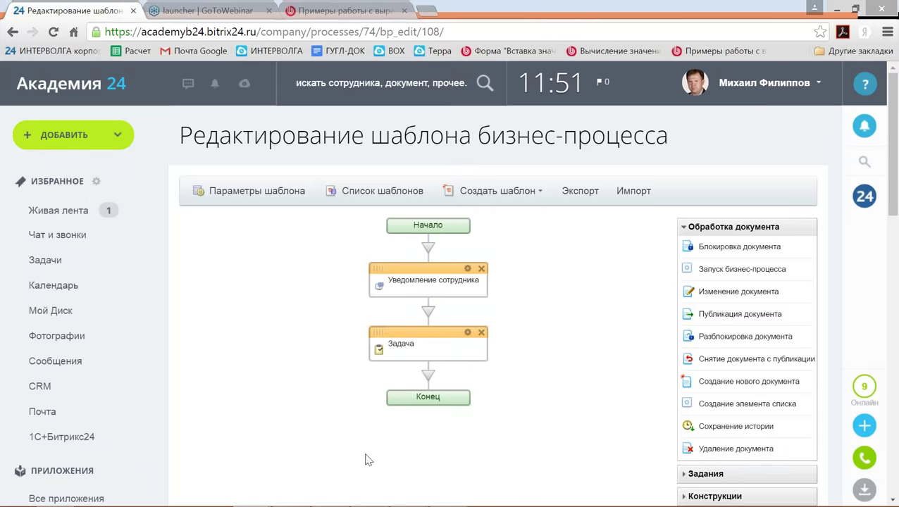
left_click(467, 332)
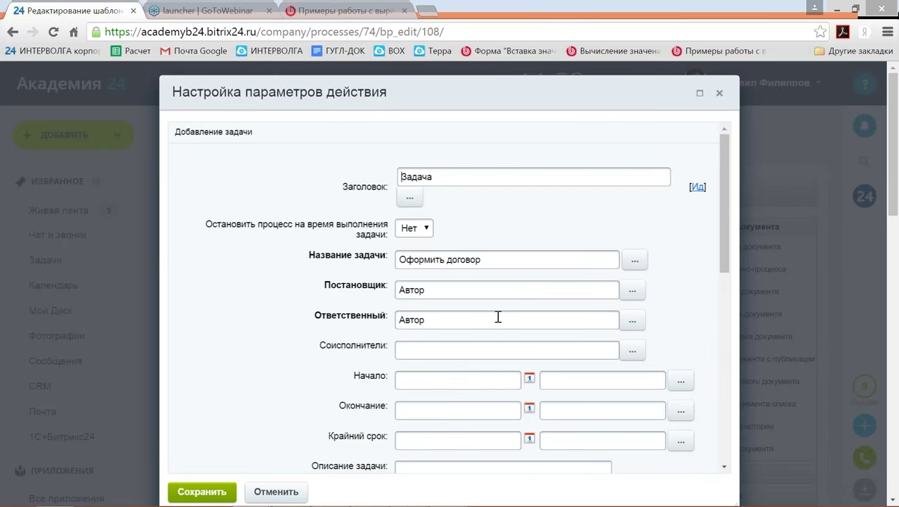
left_click(218, 486)
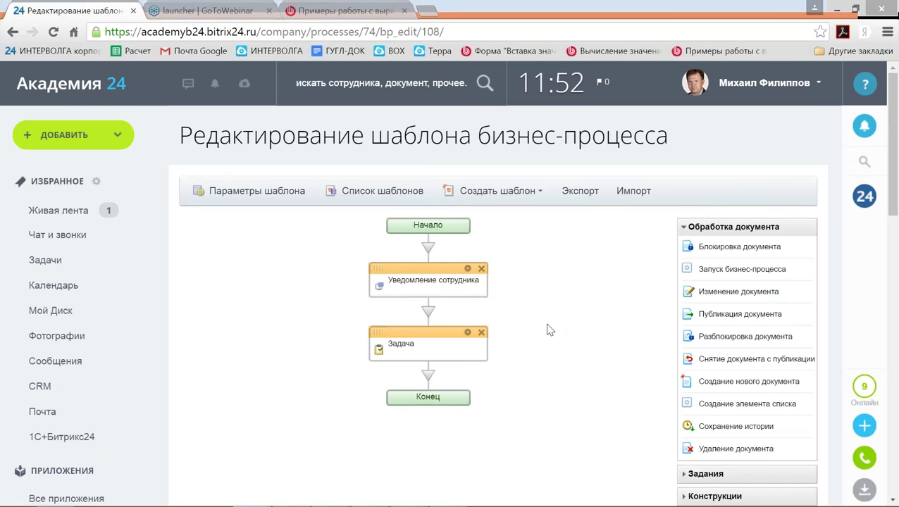
Duplicate the browser tab and cancel out of the editor to the templates list.
scroll(543, 328, "down", 1)
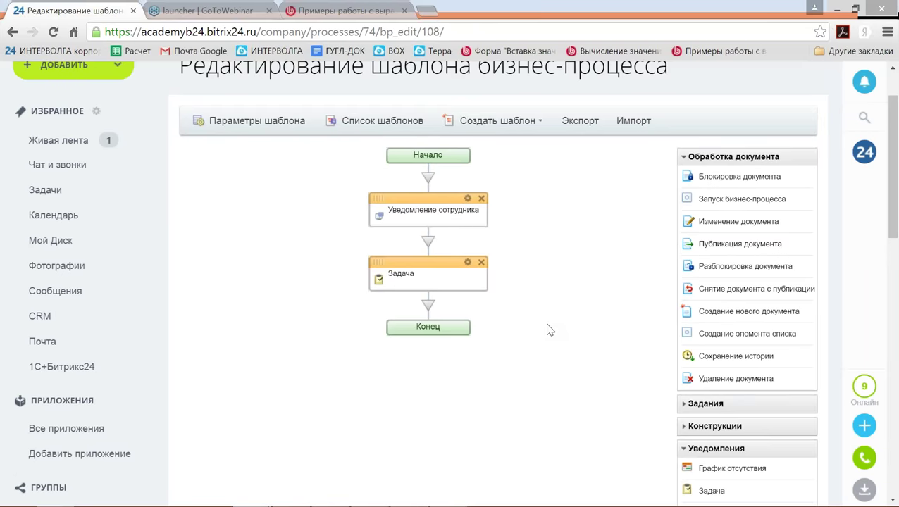
scroll(546, 329, "up", 1)
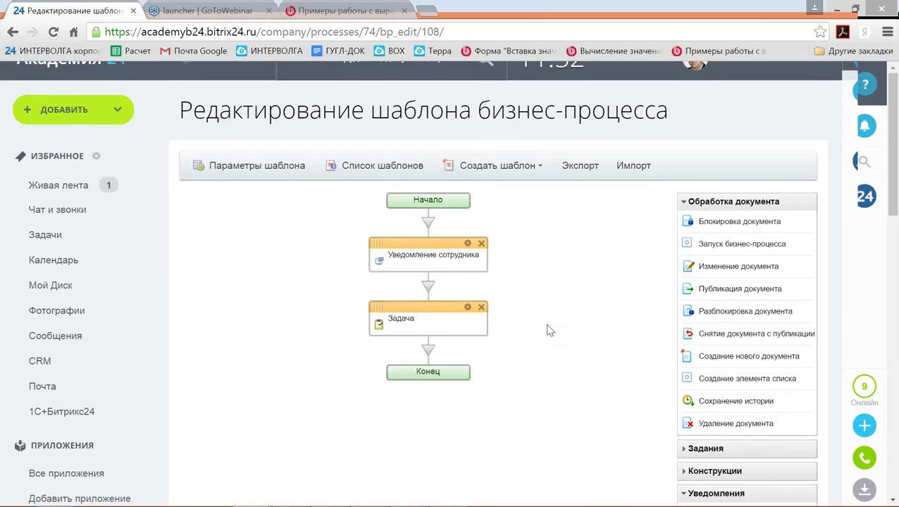
right_click(103, 18)
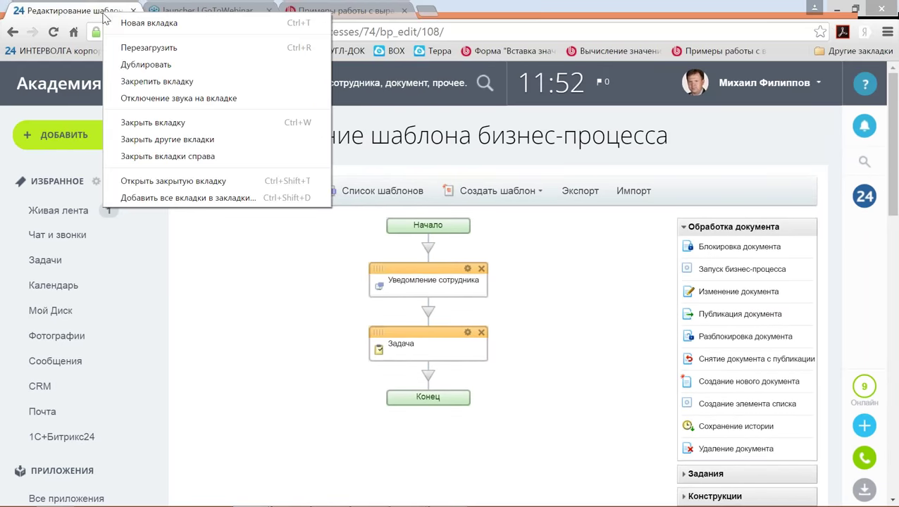
left_click(144, 65)
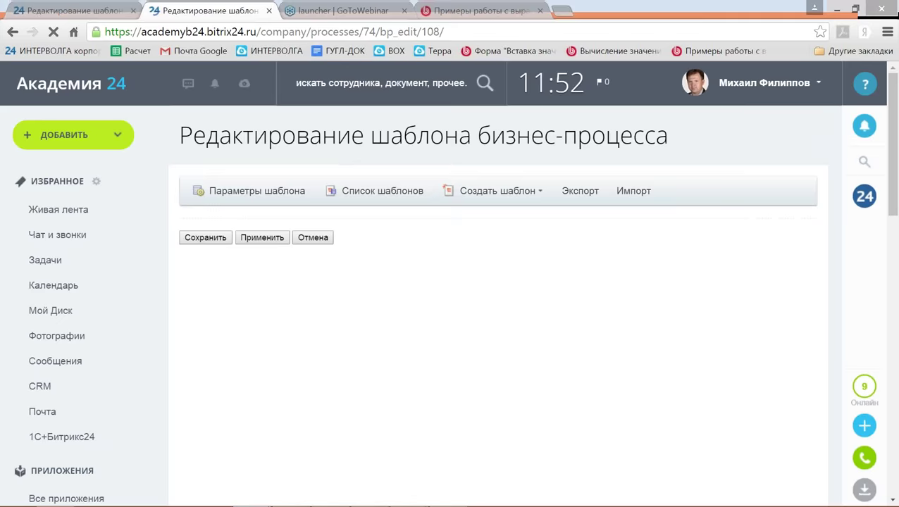
scroll(485, 320, "down", 3)
scroll(485, 321, "down", 10)
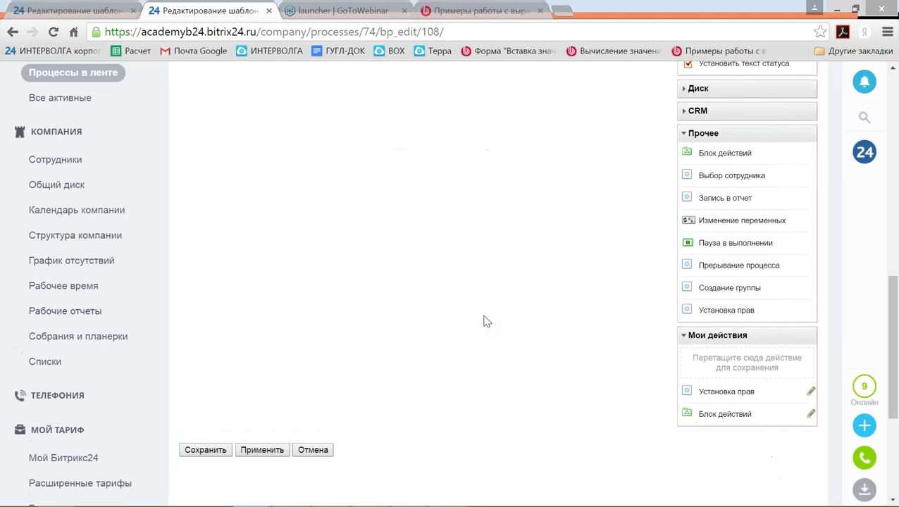
left_click(313, 310)
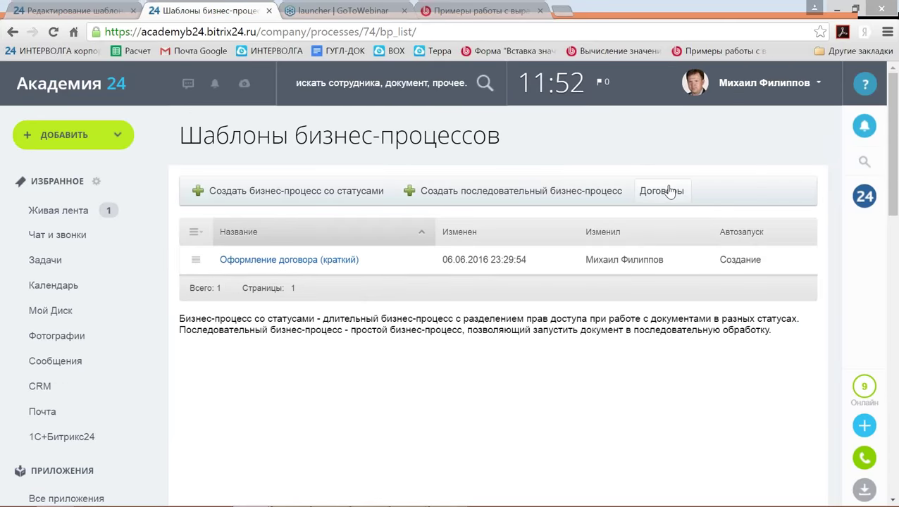
Add and save a new contract named 1 with amount 111.
left_click(663, 191)
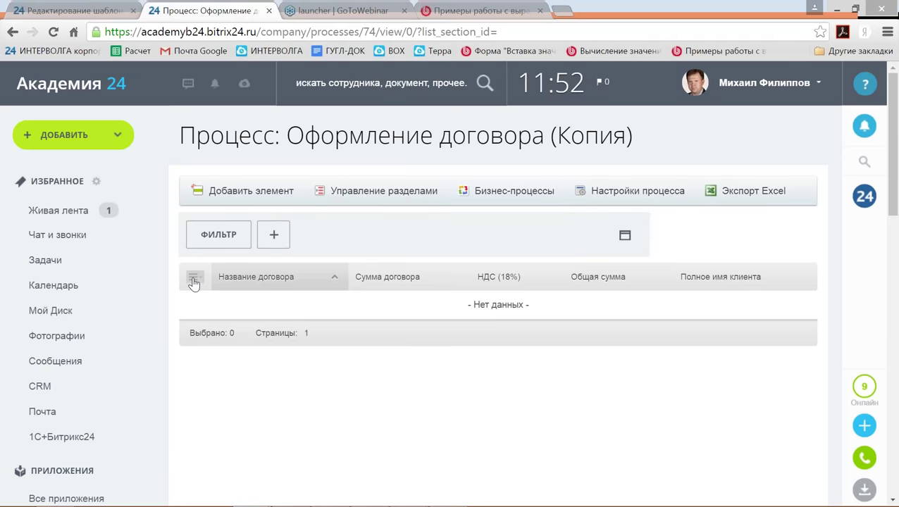
left_click(239, 193)
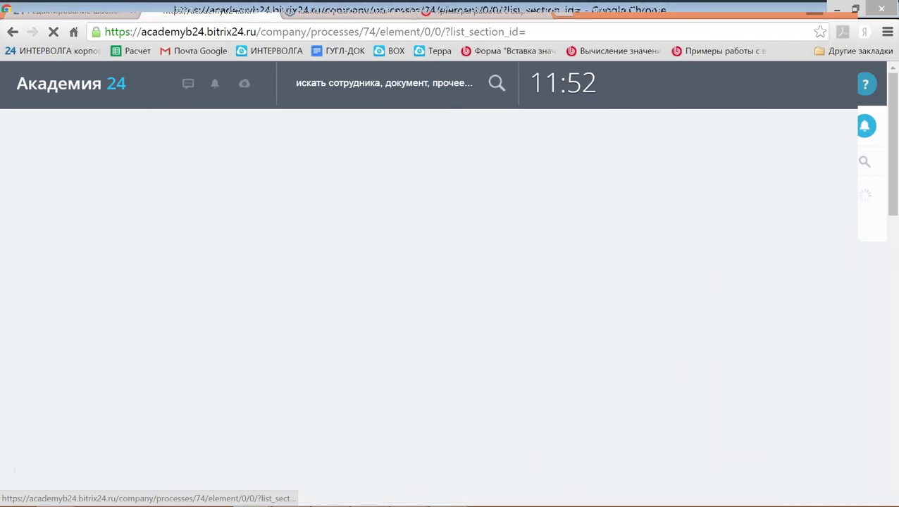
left_click(320, 262)
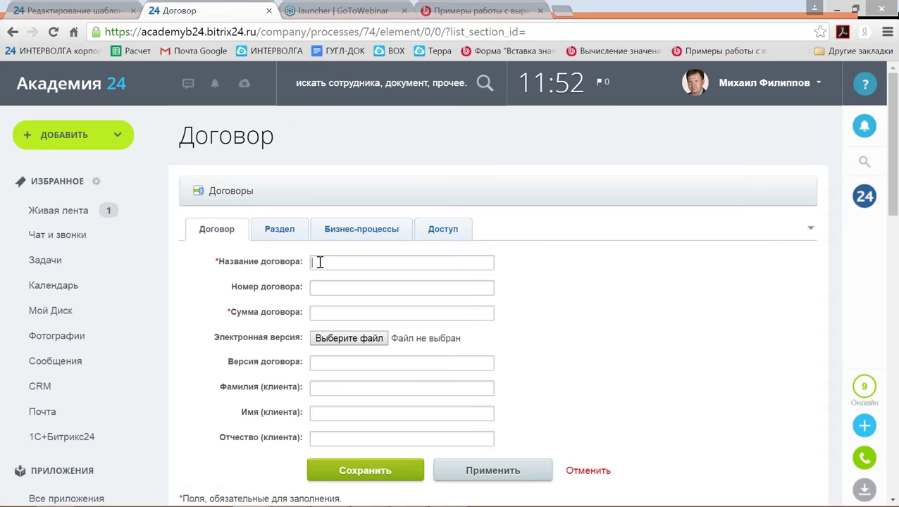
type("1")
left_click(323, 277)
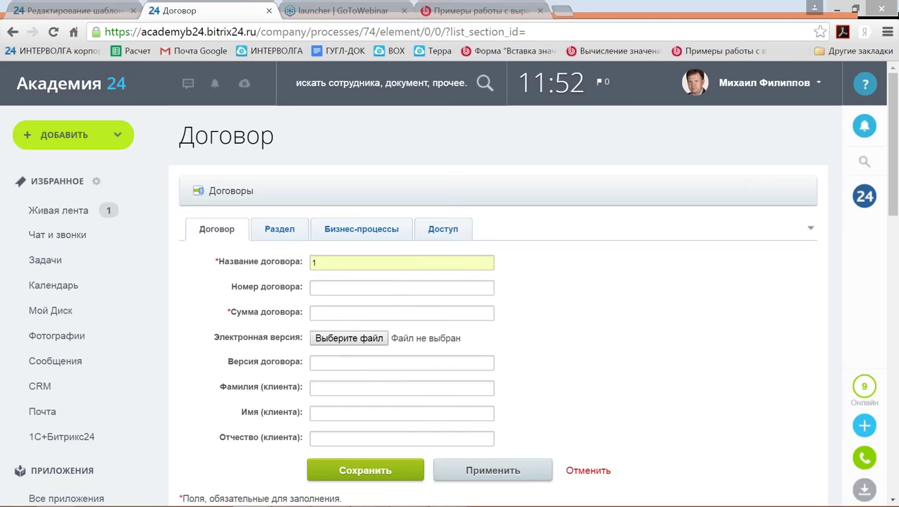
left_click(321, 314)
type("1")
left_click(342, 329)
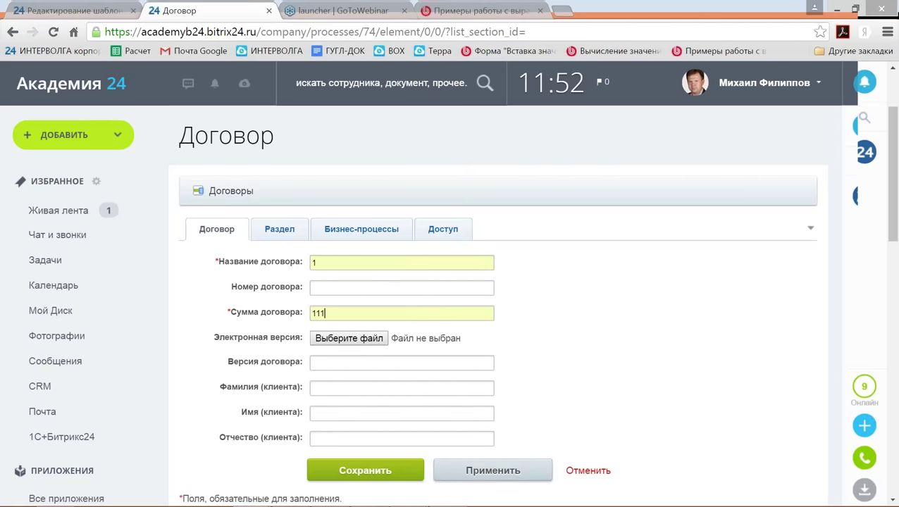
scroll(341, 331, "down", 3)
left_click(342, 331)
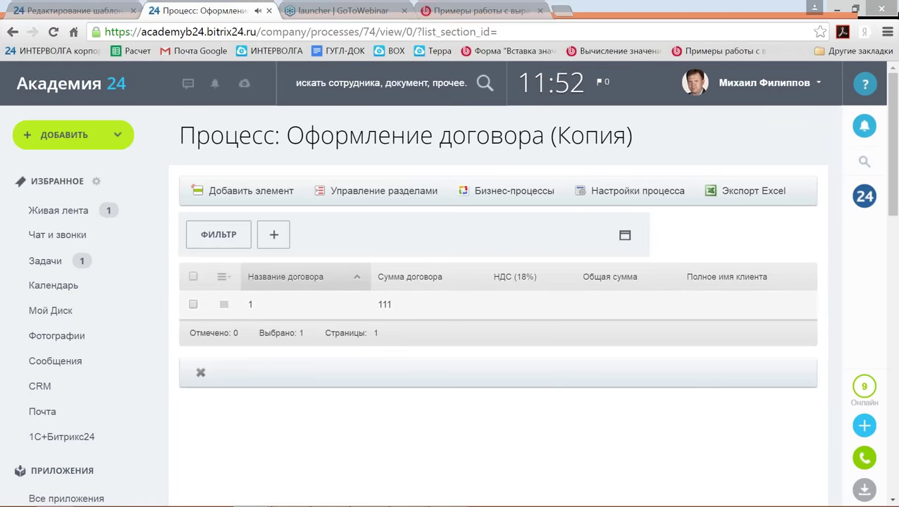
Open contract 1 for editing and copy its page address ending element/0/444/.
left_click(224, 305)
left_click(268, 331)
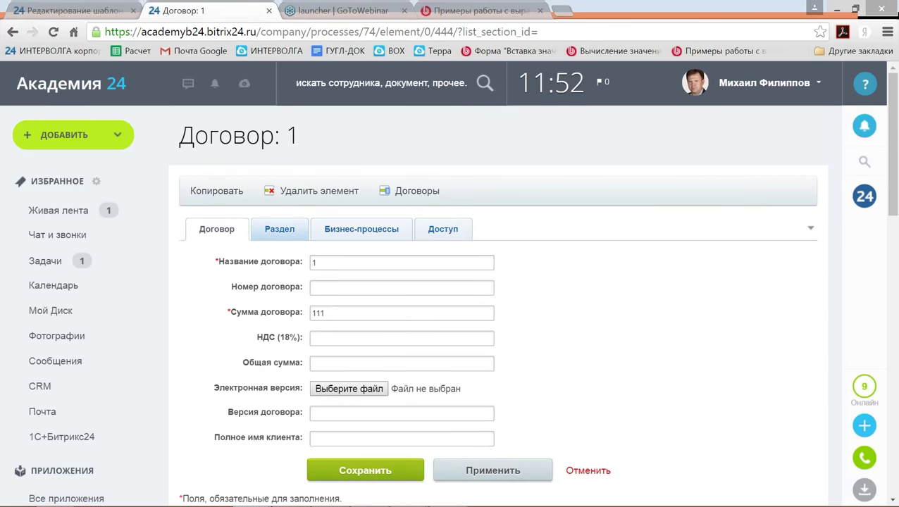
left_click(104, 33)
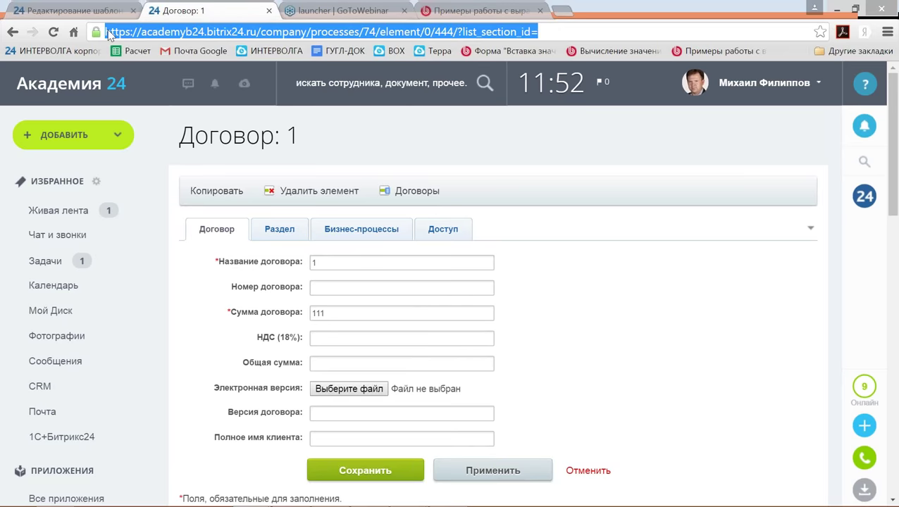
left_click(105, 32)
left_click(455, 32)
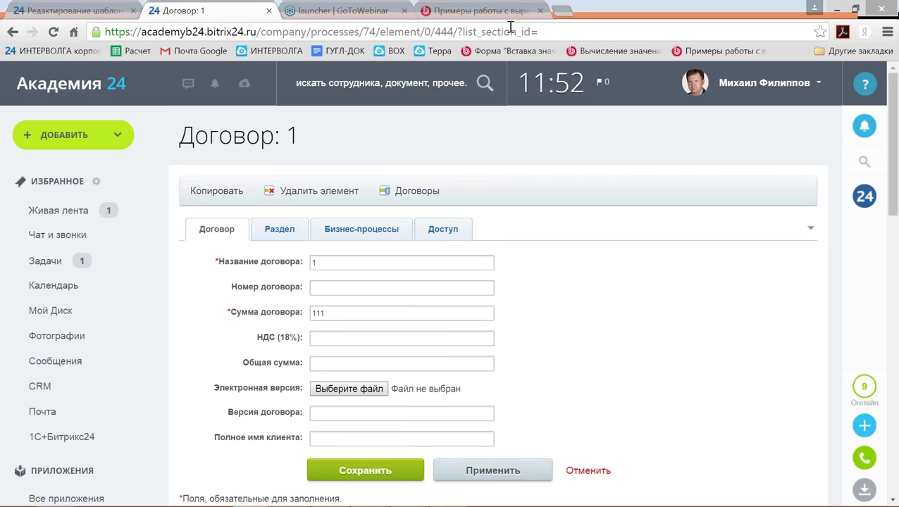
key("ctrl+shift+Left")
key("ctrl+shift+Left")
key("ctrl+shift+Left")
key("ctrl+shift+Left")
key("ctrl+shift+Left")
key("ctrl+shift+Left")
key("ctrl+shift+Left")
key("ctrl+shift+Left")
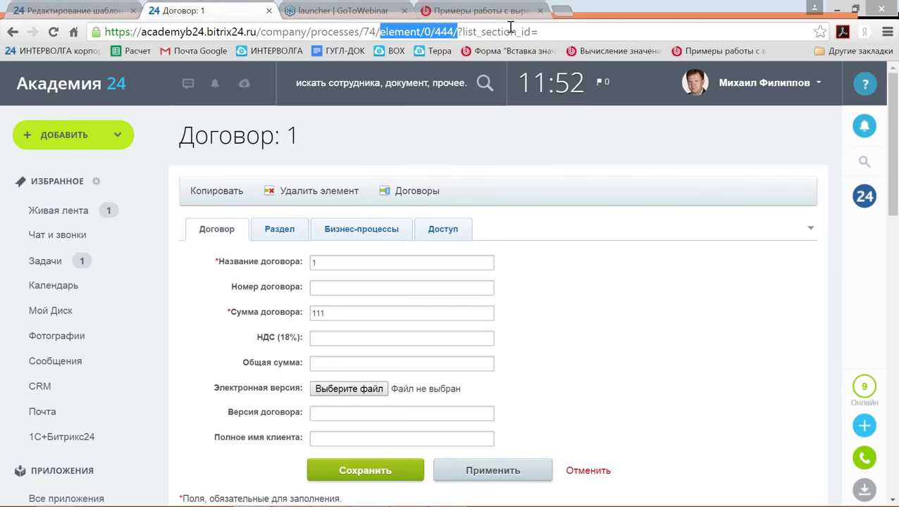
key("ctrl+shift+Left")
key("ctrl+shift+Left")
key("ctrl+shift+Left")
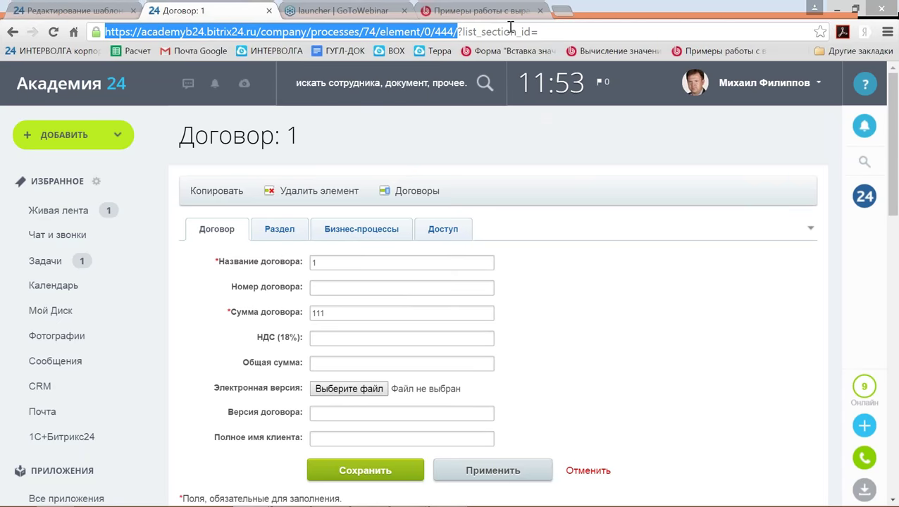
right_click(511, 31)
left_click(471, 82)
left_click(77, 11)
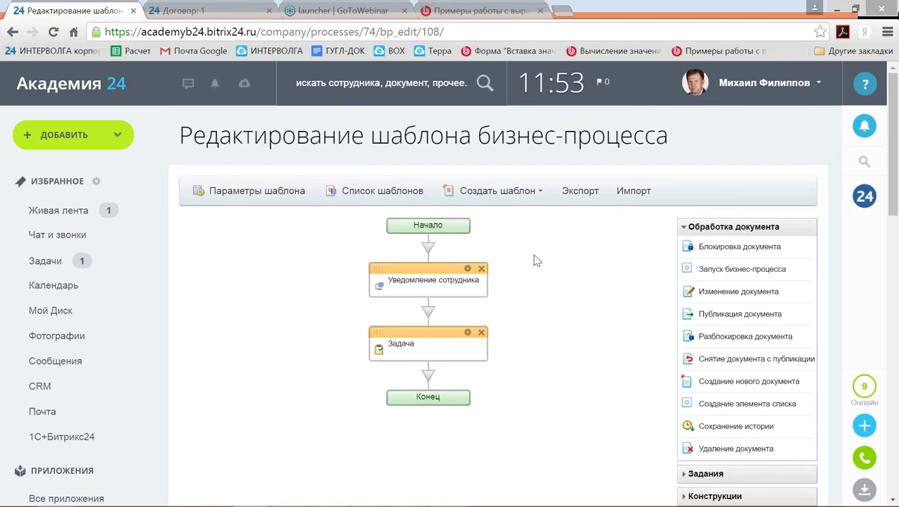
Paste the contract URL on a new line after 'Просмотр договора' and select its 444.
scroll(534, 261, "down", 1)
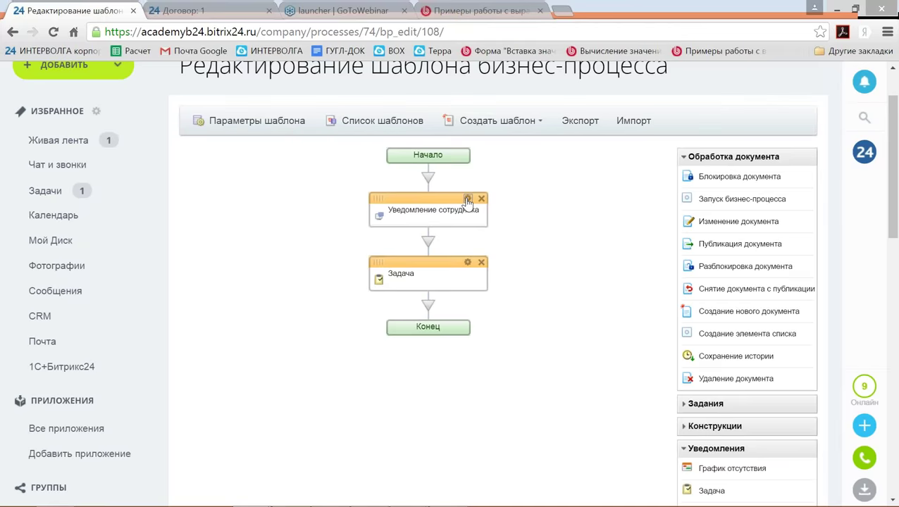
left_click(468, 201)
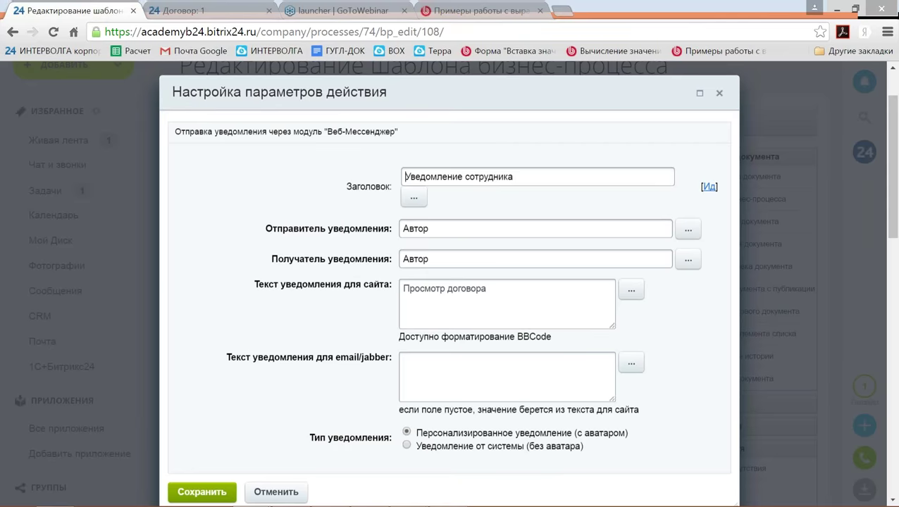
left_click(493, 291)
key("Return")
key("ctrl+v")
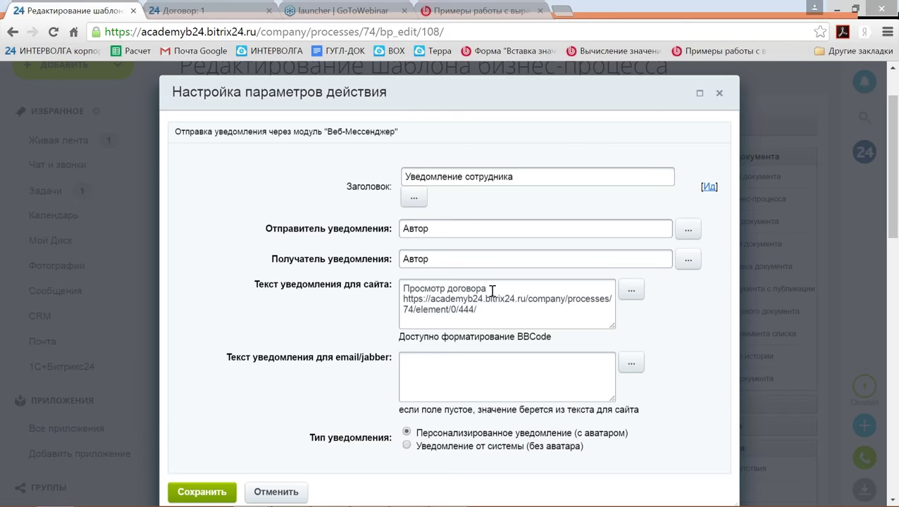
key("Left")
key("shift+Left")
key("shift+Left")
key("shift+Left")
Take the {=Document:PROPERTY_NUM} expression from the course's 'Вычисление значений' lesson.
left_click(481, 11)
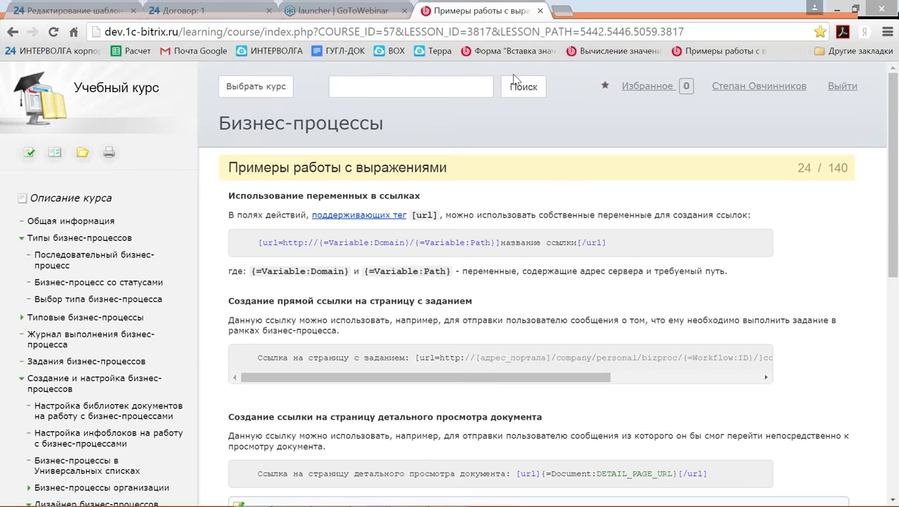
scroll(553, 135, "down", 1)
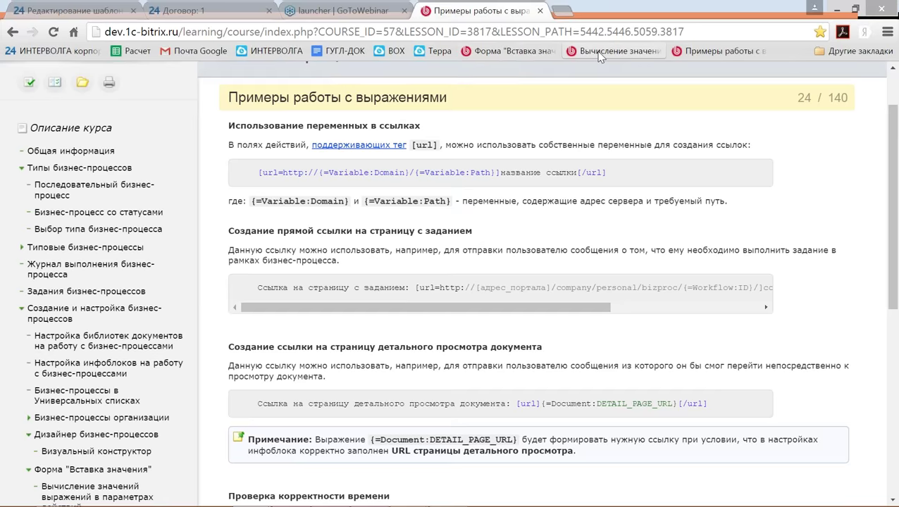
left_click(599, 56)
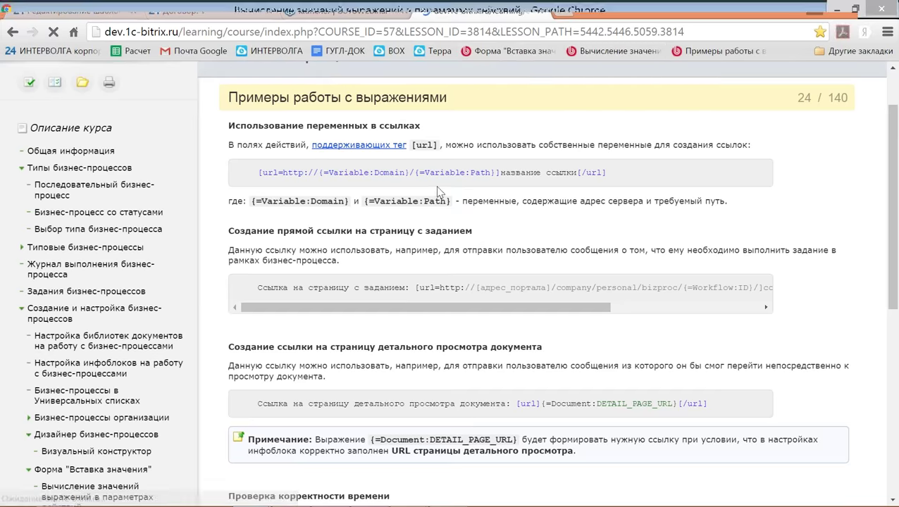
scroll(444, 197, "down", 2)
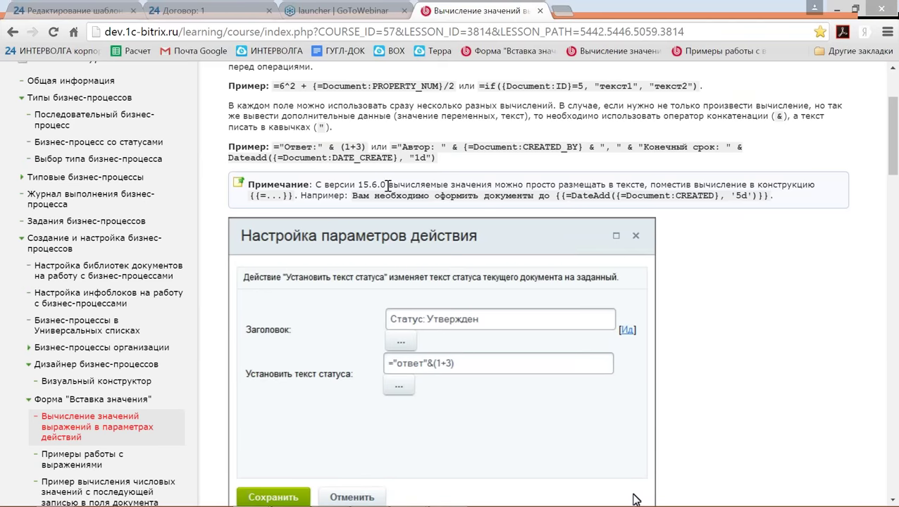
scroll(420, 219, "down", 7)
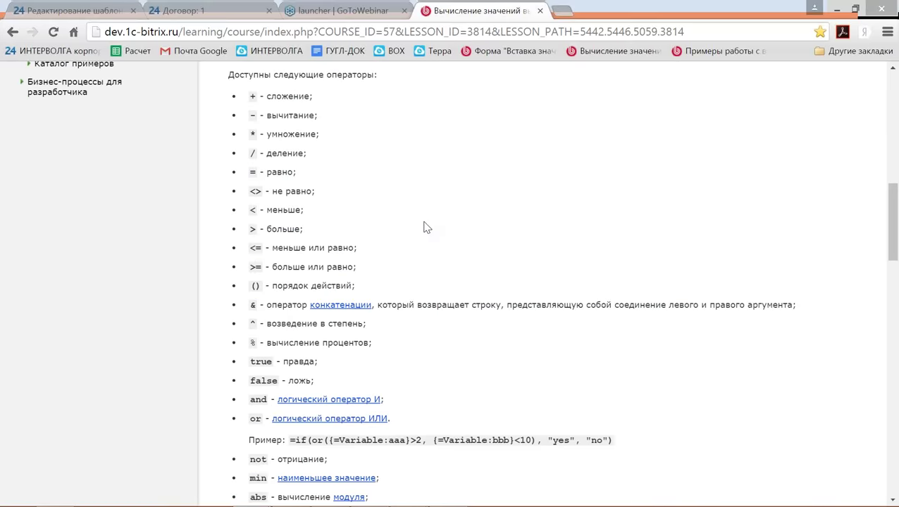
scroll(424, 227, "down", 3)
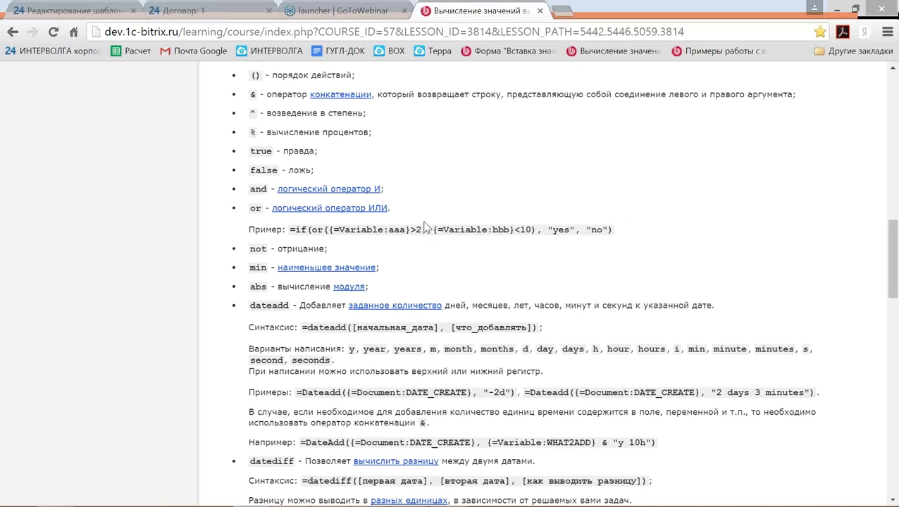
scroll(426, 226, "down", 2)
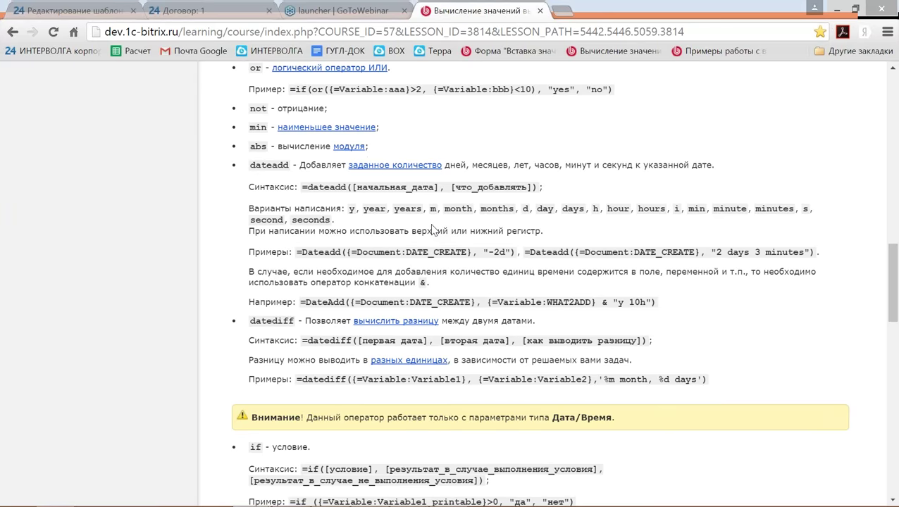
scroll(432, 230, "down", 1)
scroll(433, 230, "down", 2)
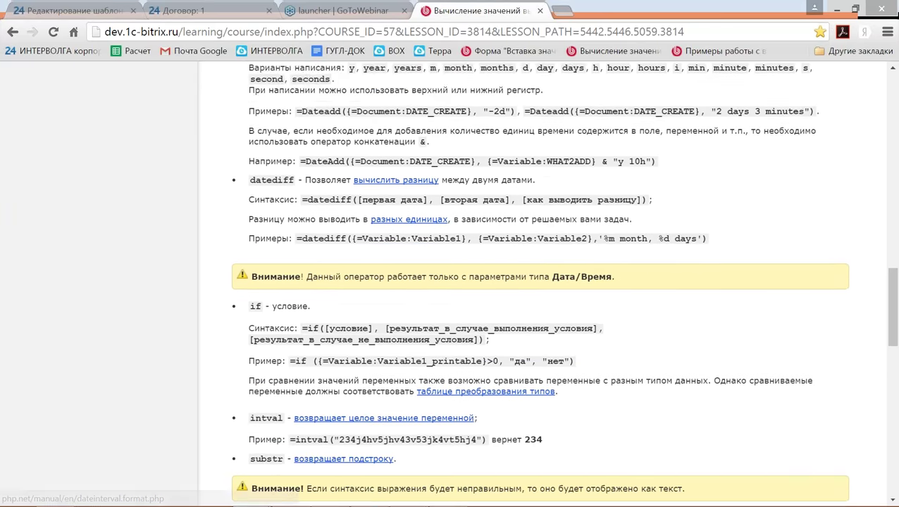
scroll(432, 230, "up", 1)
scroll(423, 224, "up", 1)
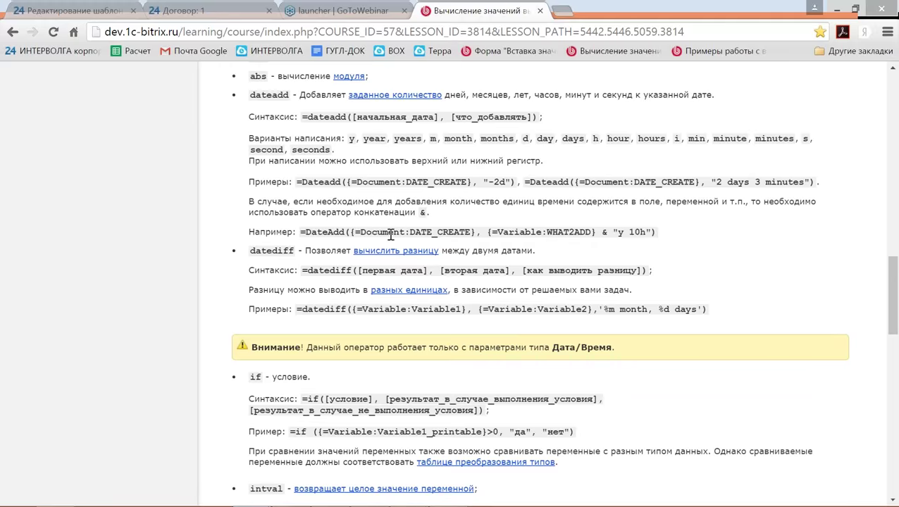
scroll(403, 234, "up", 15)
scroll(637, 220, "up", 5)
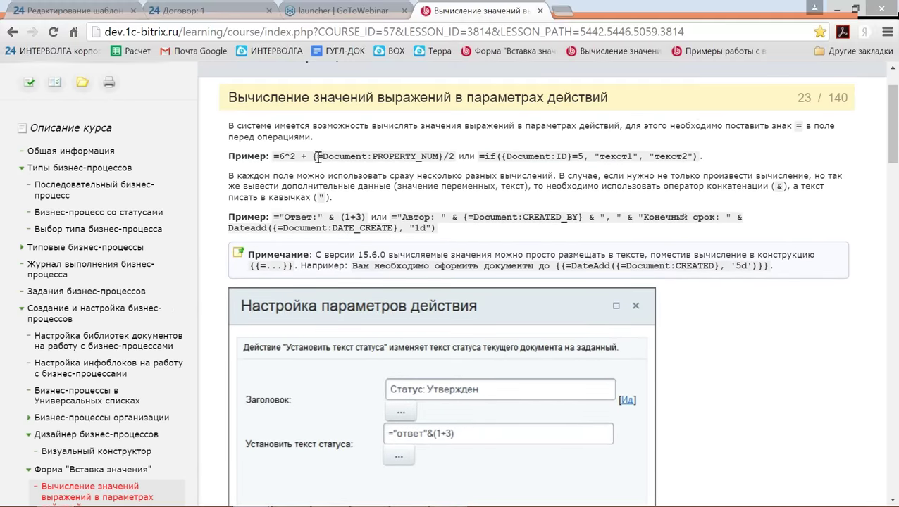
left_click_drag(313, 154, 436, 158)
key("ctrl+c")
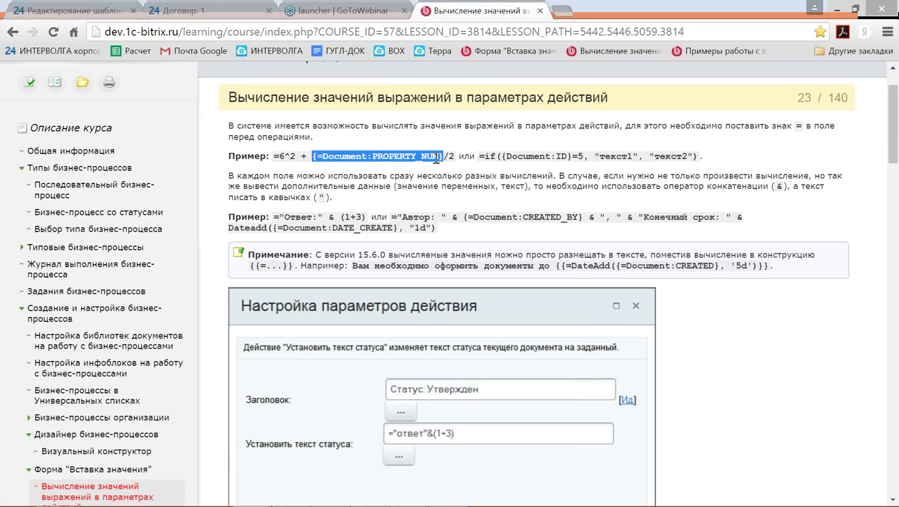
left_click(92, 10)
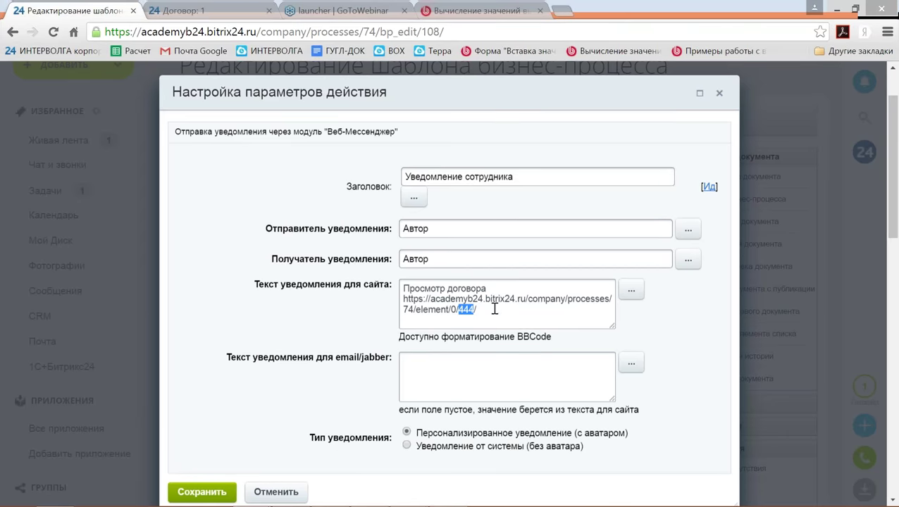
Replace 444 with {=Document:ID}, copy the whole notification text, and save the notification.
key("ctrl+v")
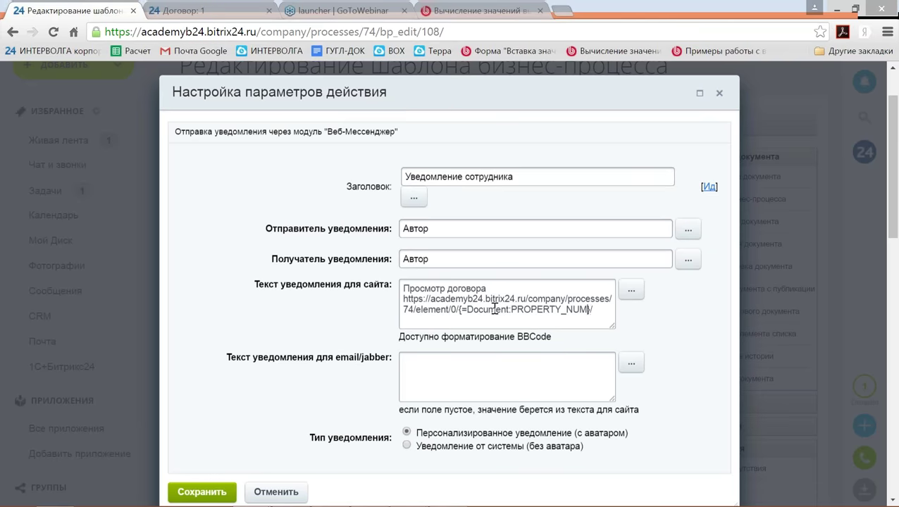
key("BackSpace")
key("BackSpace")
key("BackSpace")
key("BackSpace")
key("BackSpace")
key("BackSpace")
key("BackSpace")
key("BackSpace")
key("BackSpace")
key("BackSpace")
key("BackSpace")
key("BackSpace")
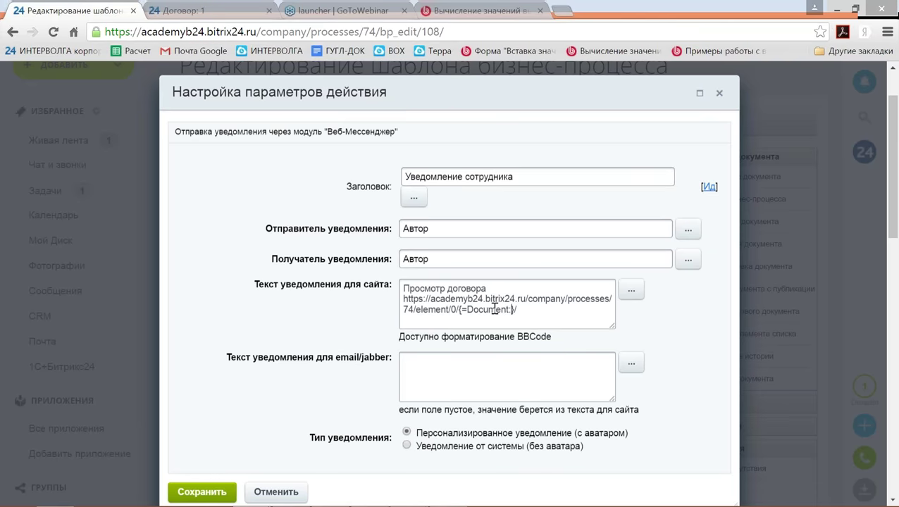
type("ID")
left_click_drag(405, 289, 542, 319)
key("ctrl+c")
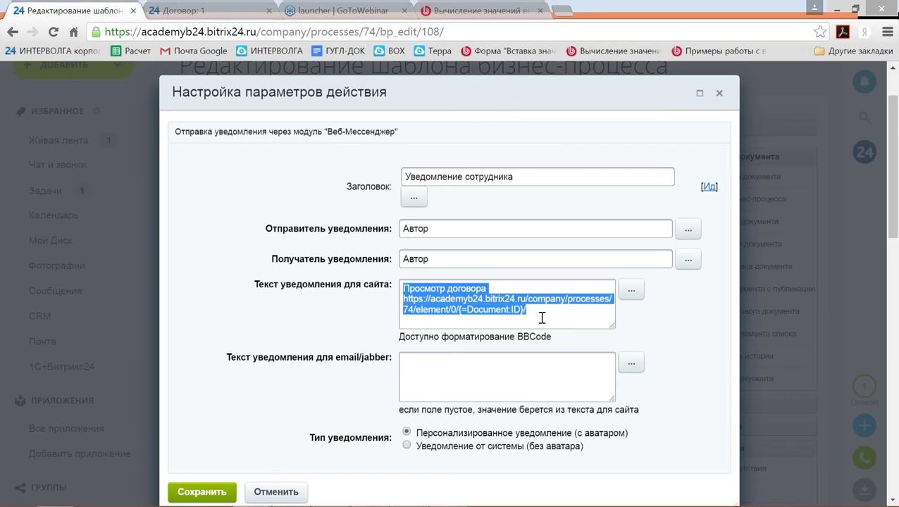
left_click(202, 492)
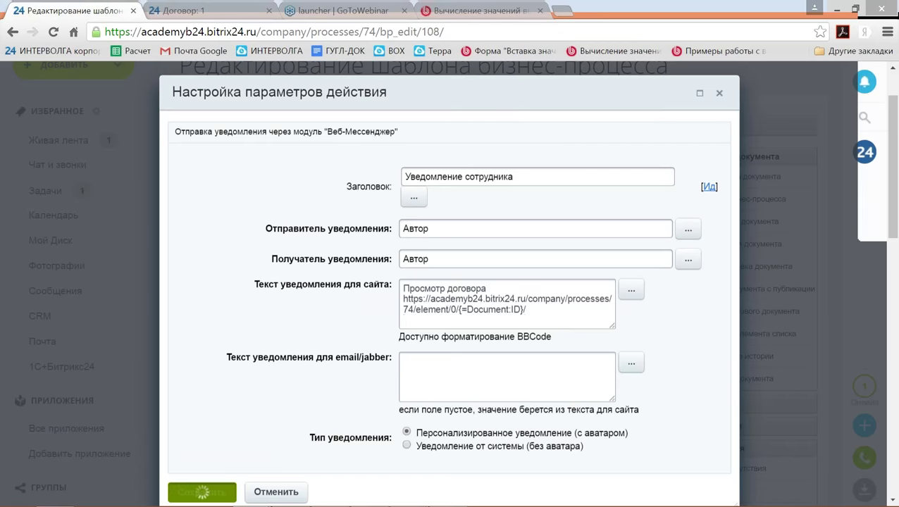
Paste the contract-link text into the Задача description, then save the task and template.
left_click(468, 262)
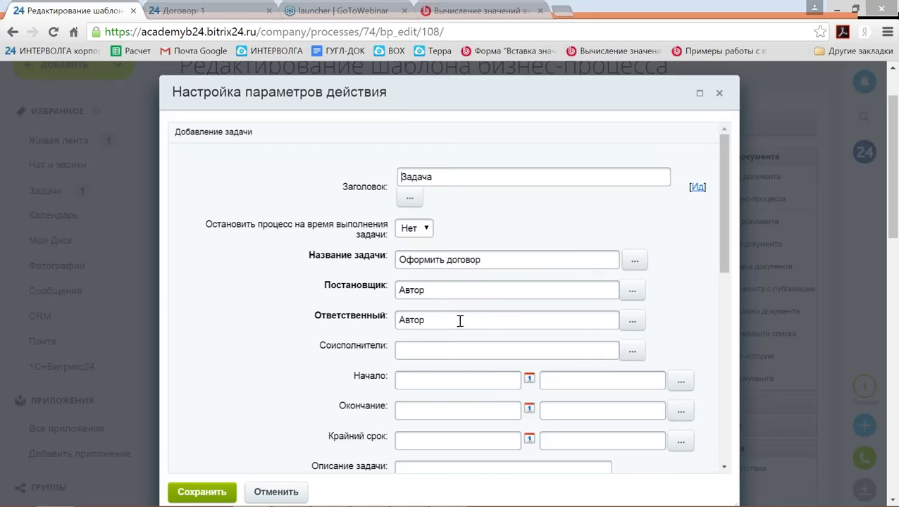
scroll(431, 327, "down", 3)
left_click(430, 331)
key("ctrl+v")
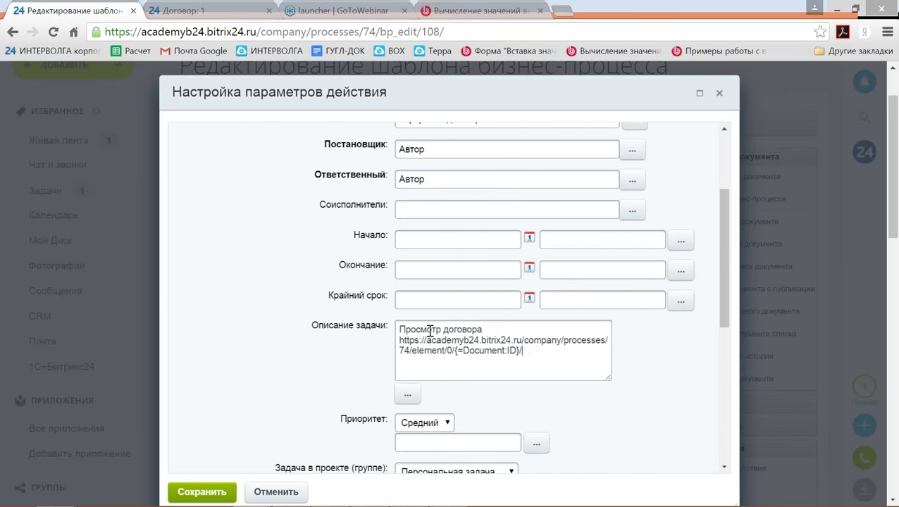
left_click(204, 491)
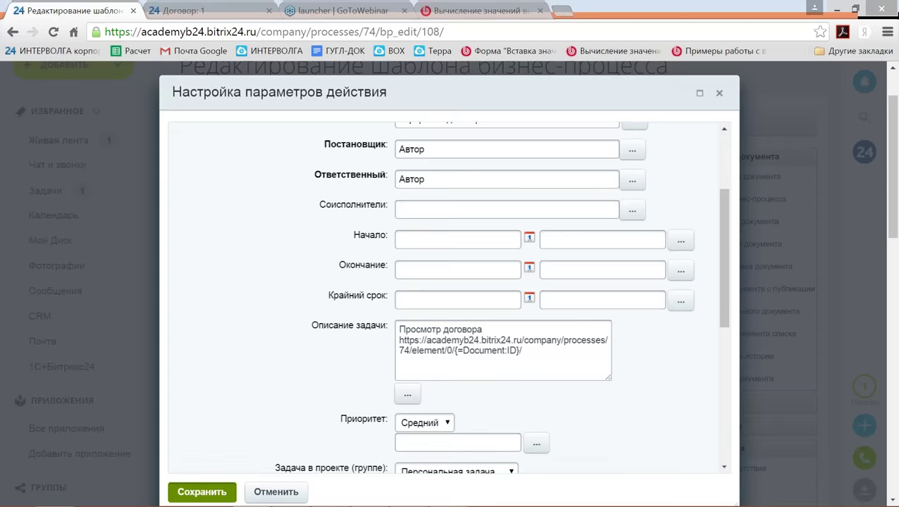
scroll(315, 399, "down", 12)
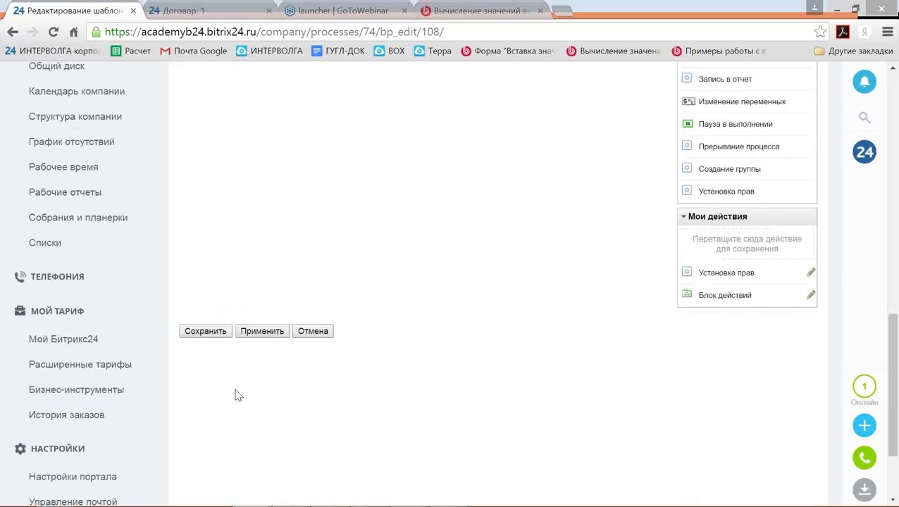
left_click(205, 242)
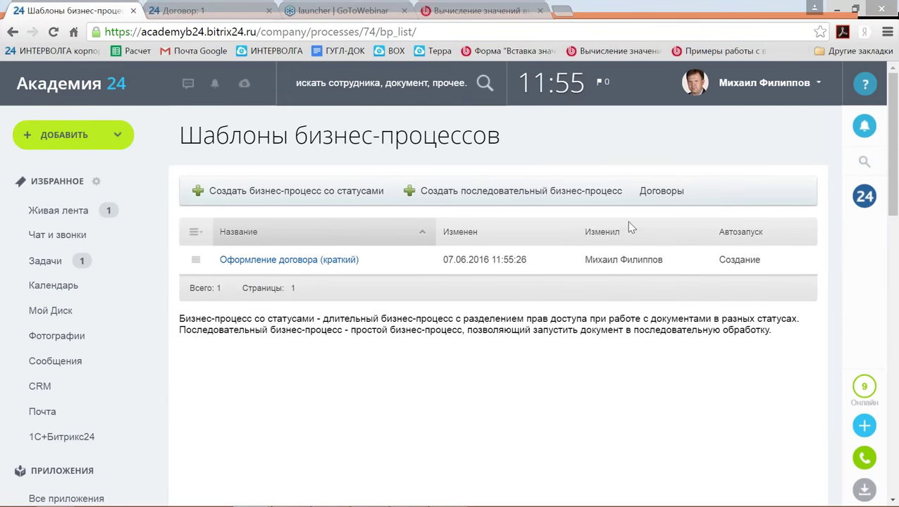
Begin a new contract named Пример with Сумма договора 1000.
left_click(661, 190)
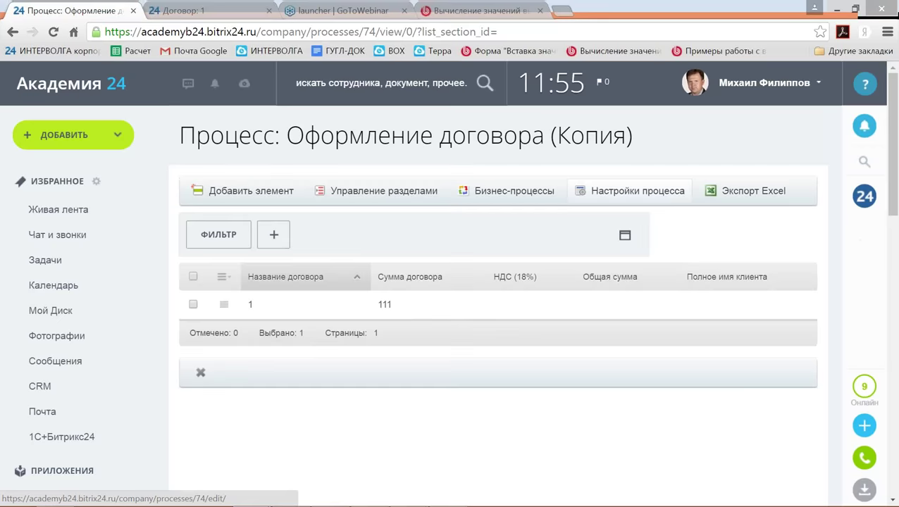
left_click(247, 190)
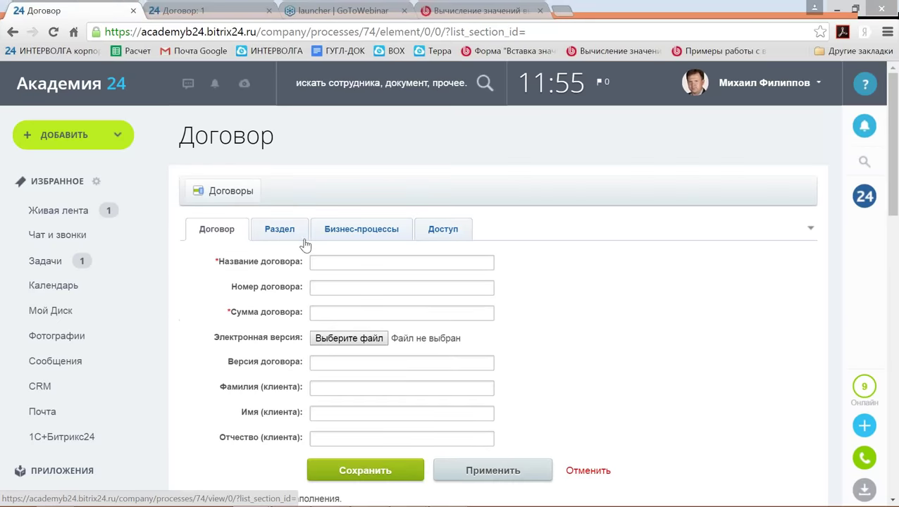
left_click(322, 264)
type("Ghbv")
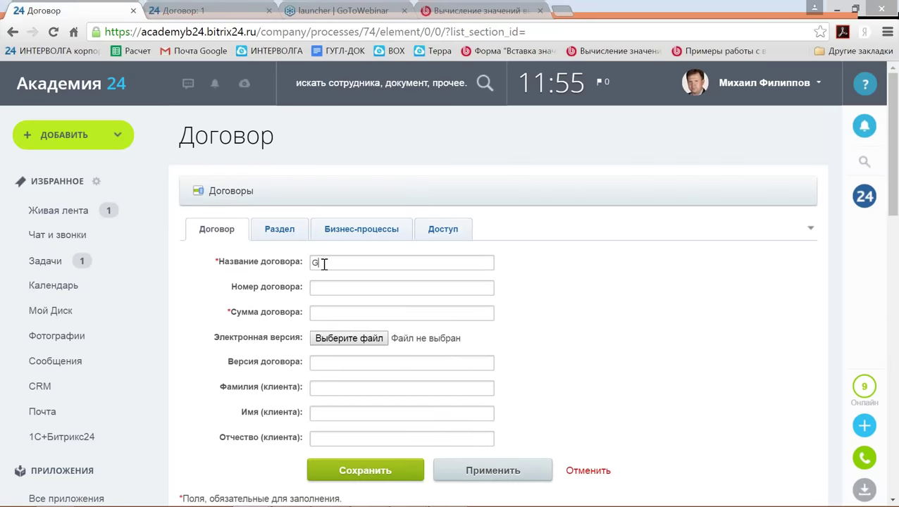
key("BackSpace")
key("BackSpace")
key("BackSpace")
key("BackSpace")
type("Пример")
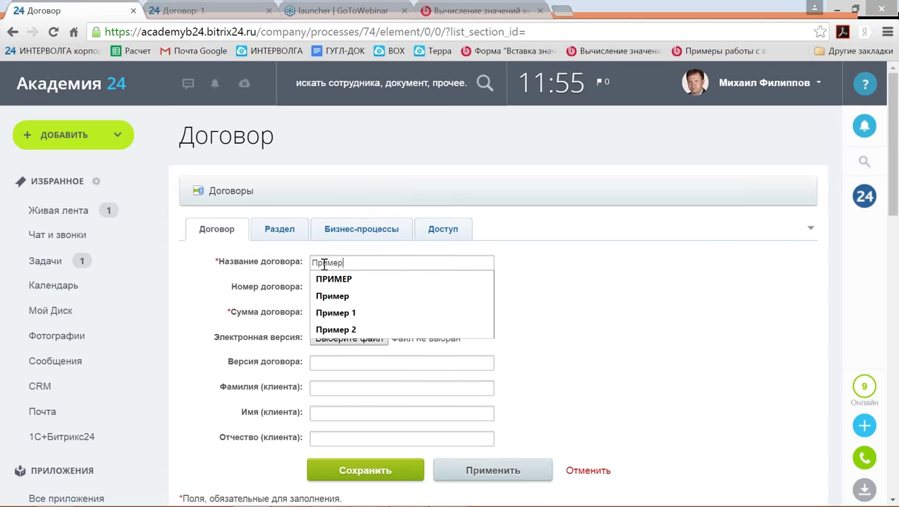
key("Tab")
left_click(320, 317)
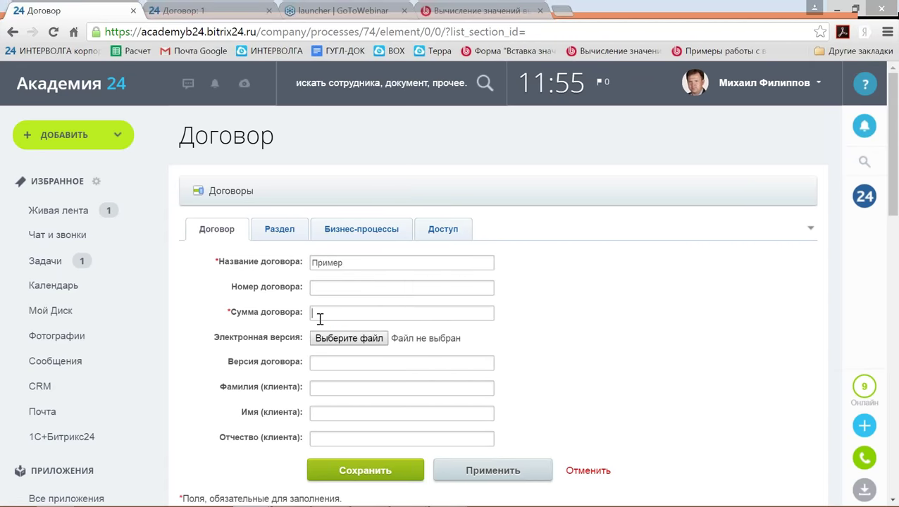
type("1000")
Save the Пример contract, follow the notification's contract link, then go to Задачи.
left_click(349, 473)
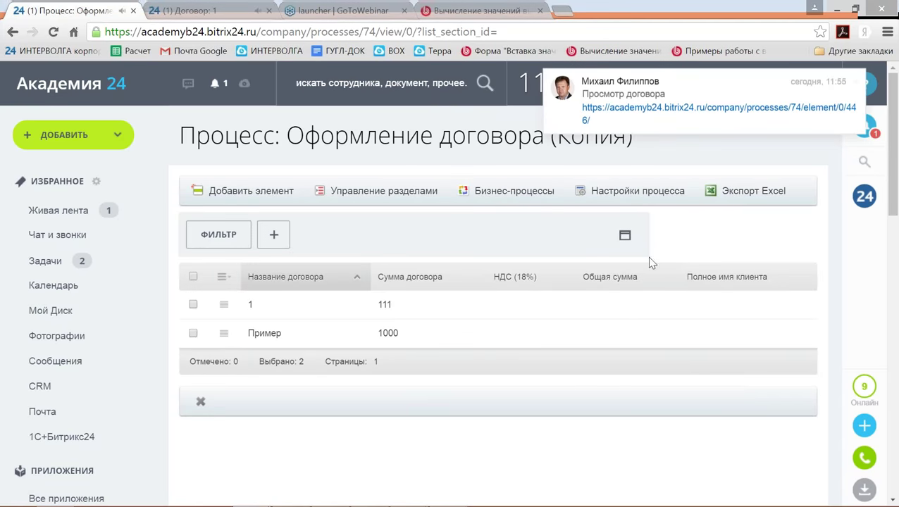
left_click(856, 84)
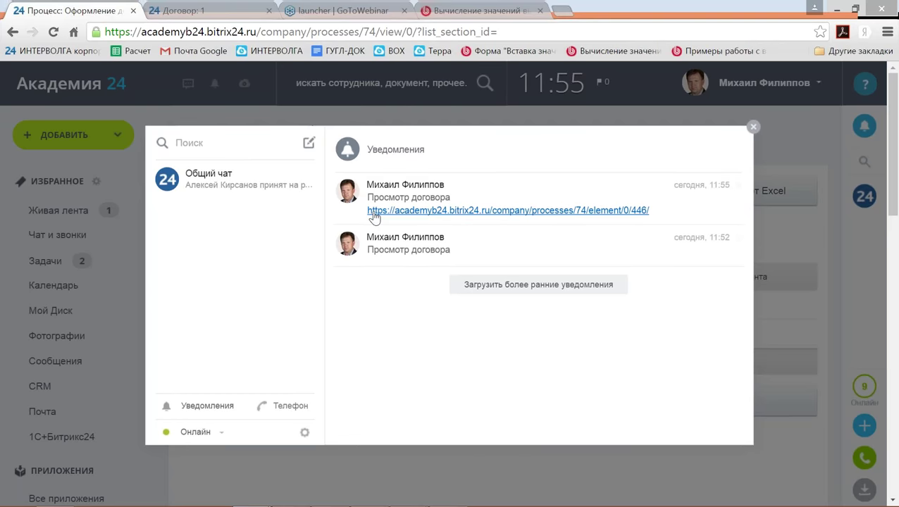
left_click(445, 210)
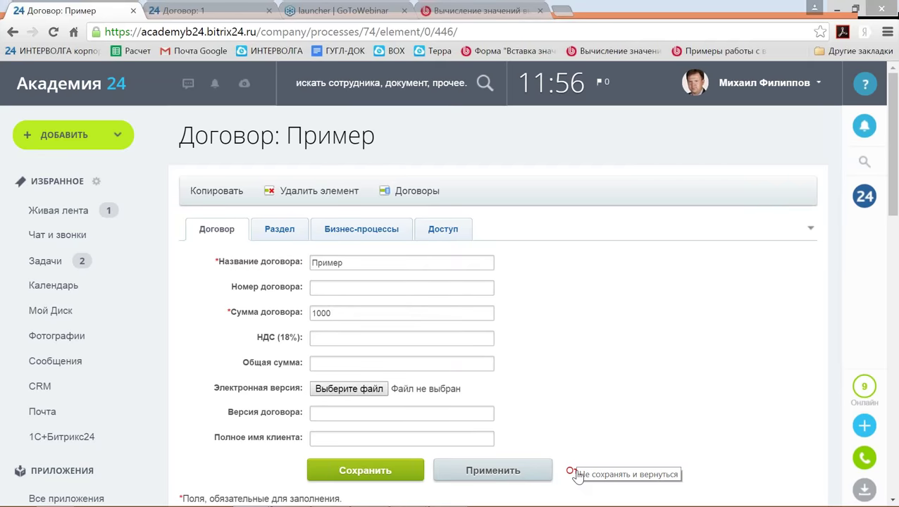
scroll(573, 274, "down", 1)
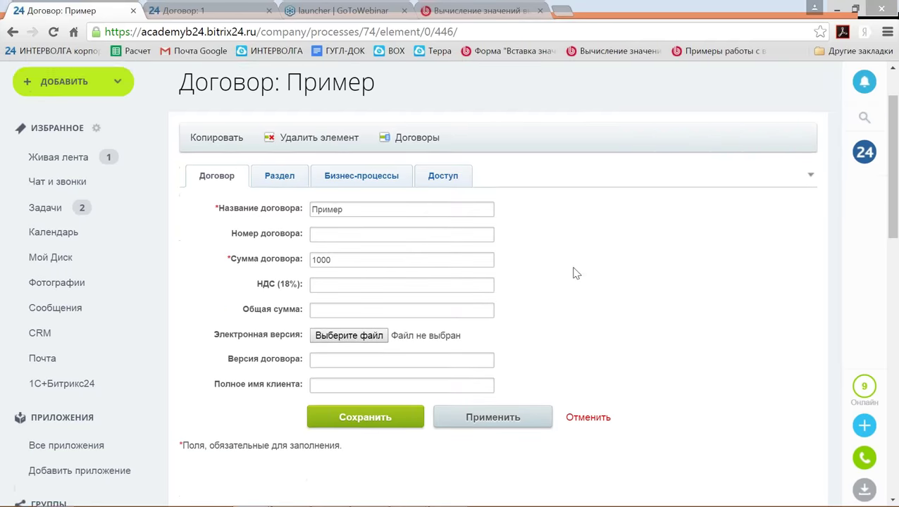
left_click(45, 188)
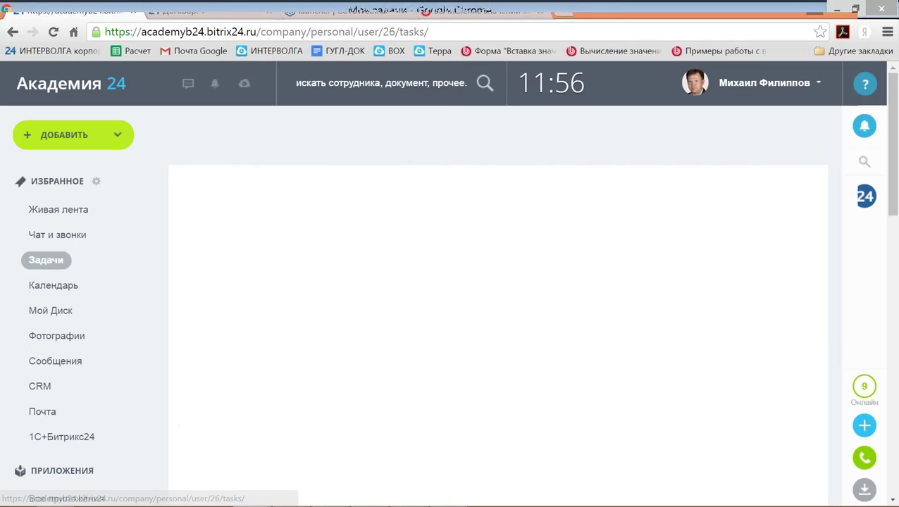
Follow the contract link in the newest Оформить договор task and leave the form unsaved.
scroll(262, 313, "down", 1)
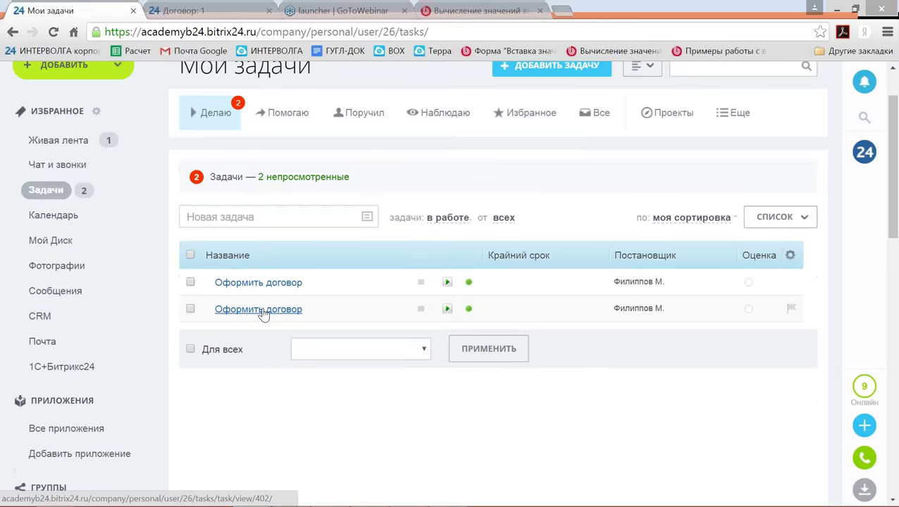
left_click(262, 313)
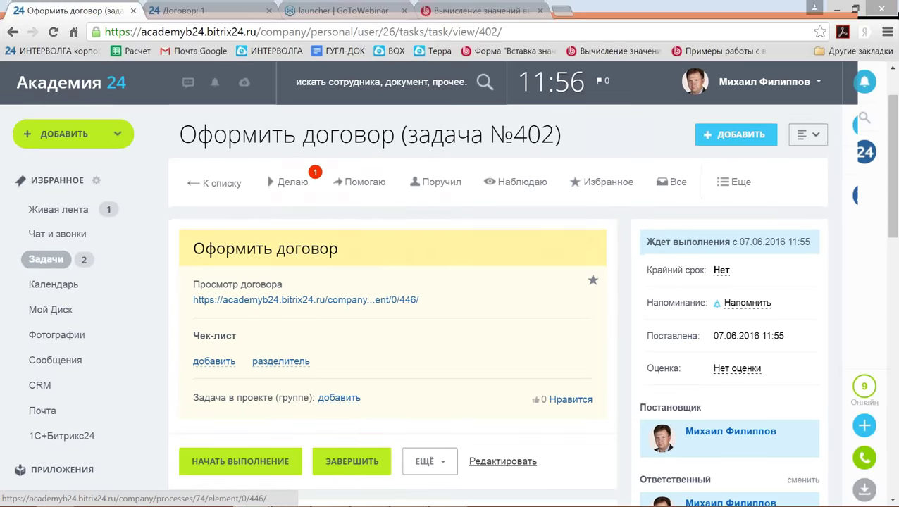
scroll(248, 237, "down", 1)
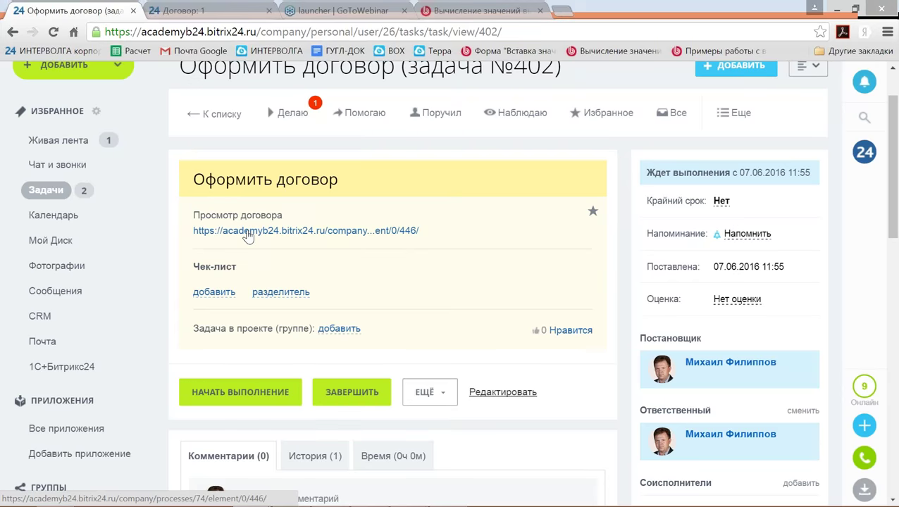
left_click(248, 237)
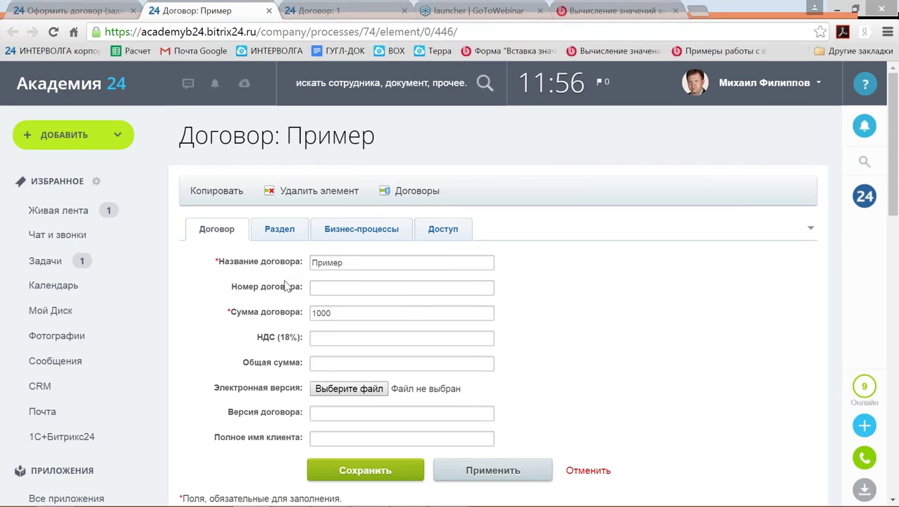
left_click(588, 471)
Delete both Оформить договор tasks with a bulk action from the task list.
left_click(44, 261)
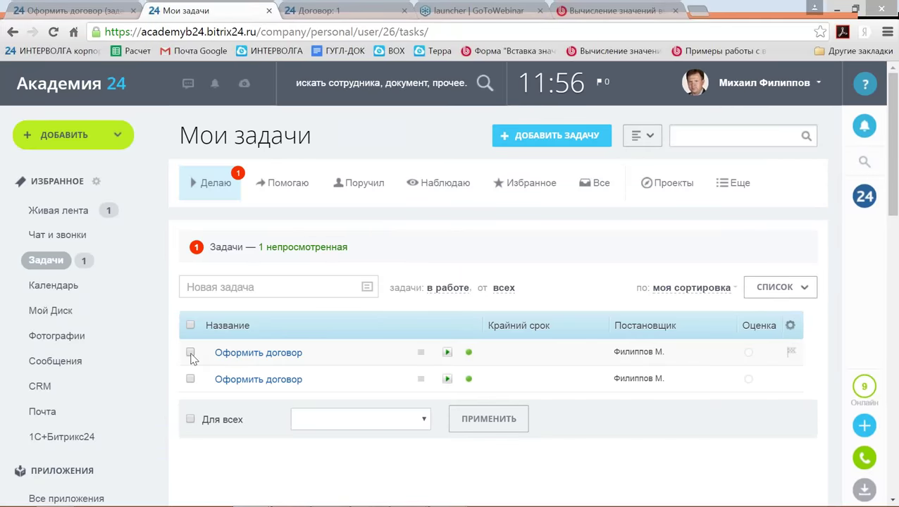
left_click(191, 352)
left_click(190, 380)
left_click(361, 422)
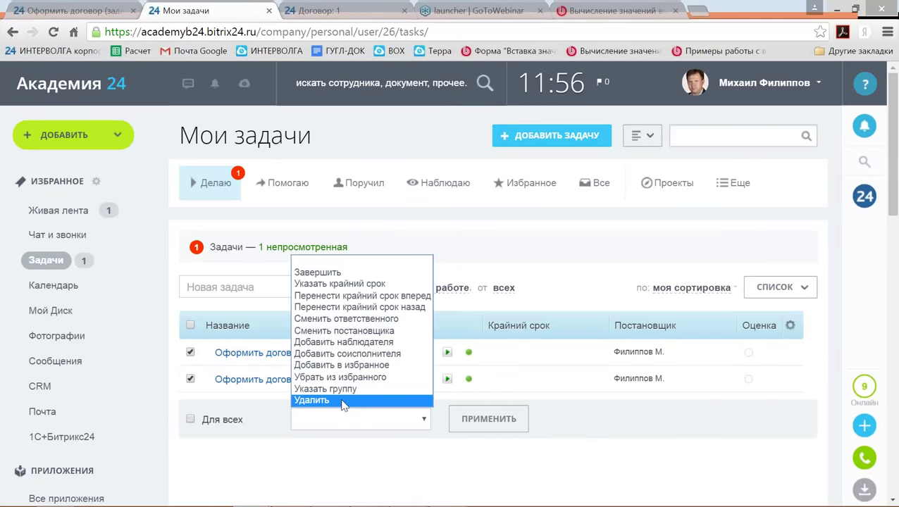
left_click(352, 272)
left_click(489, 418)
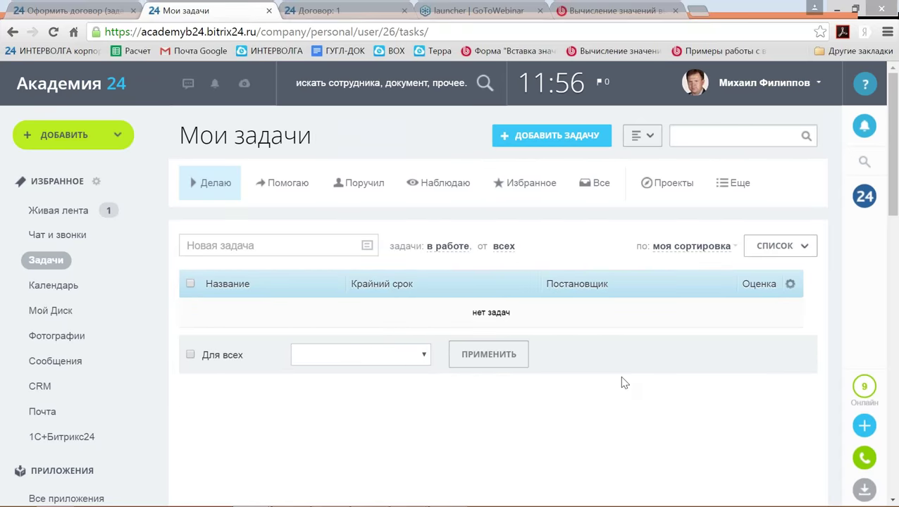
left_click(854, 130)
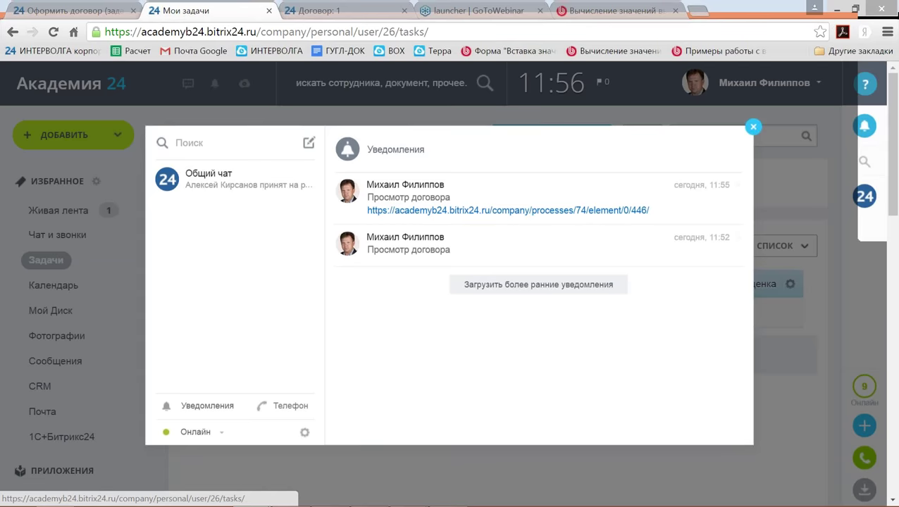
Reopen the Оформление договора (краткий) template editor via Процессы в ленте and Оформление договора (Копия).
left_click(864, 126)
scroll(390, 423, "down", 2)
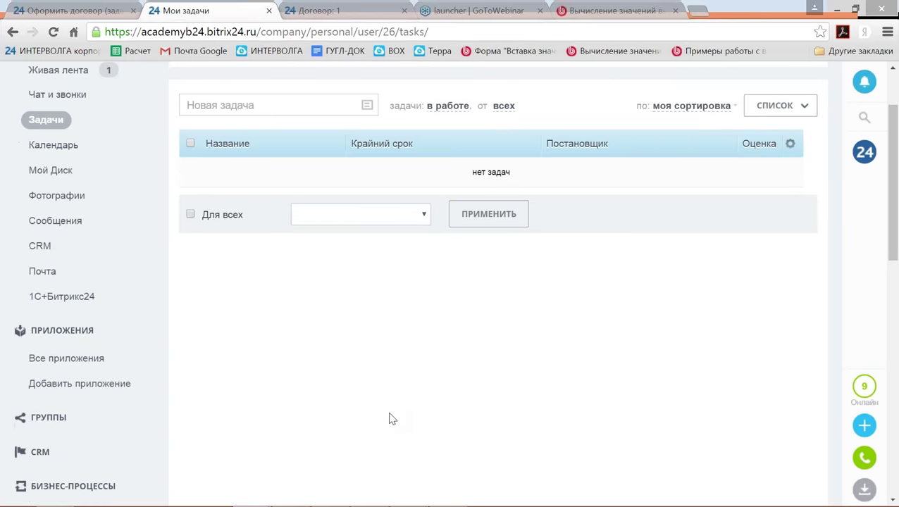
scroll(391, 423, "down", 4)
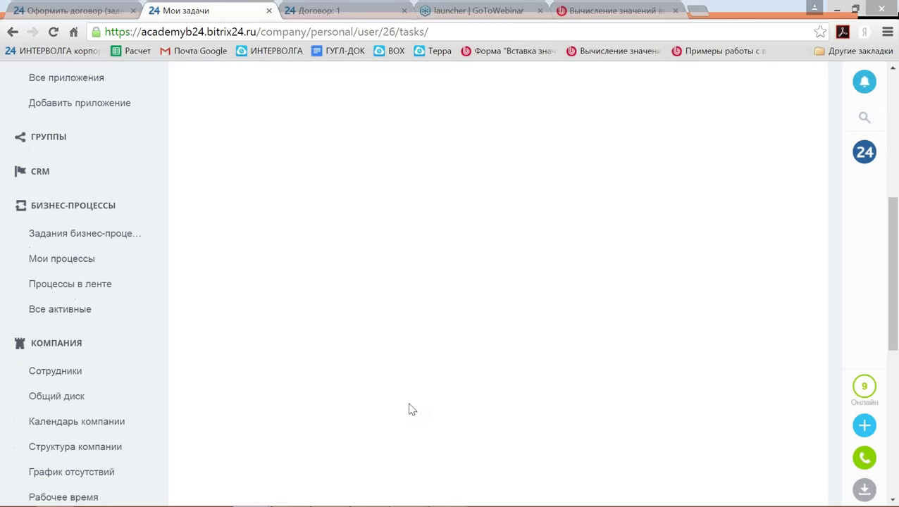
scroll(410, 410, "up", 3)
scroll(412, 412, "down", 3)
left_click(86, 285)
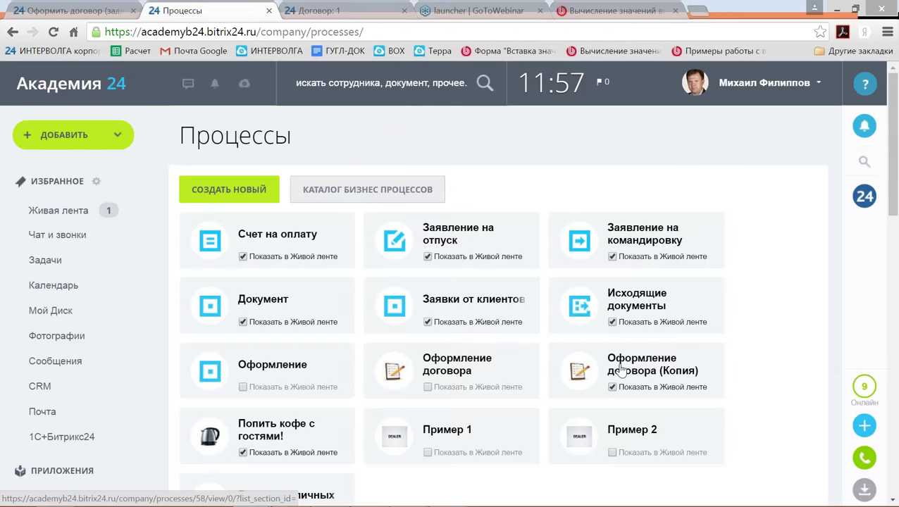
left_click(619, 369)
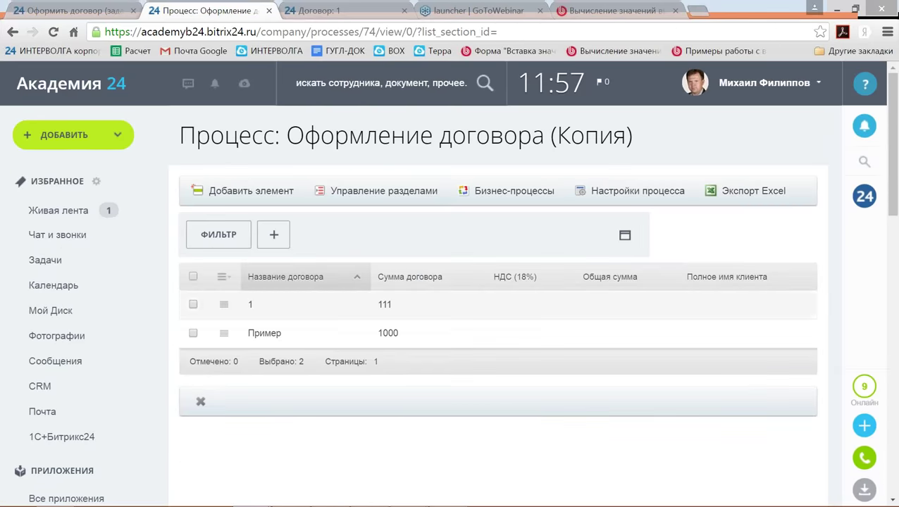
left_click(488, 200)
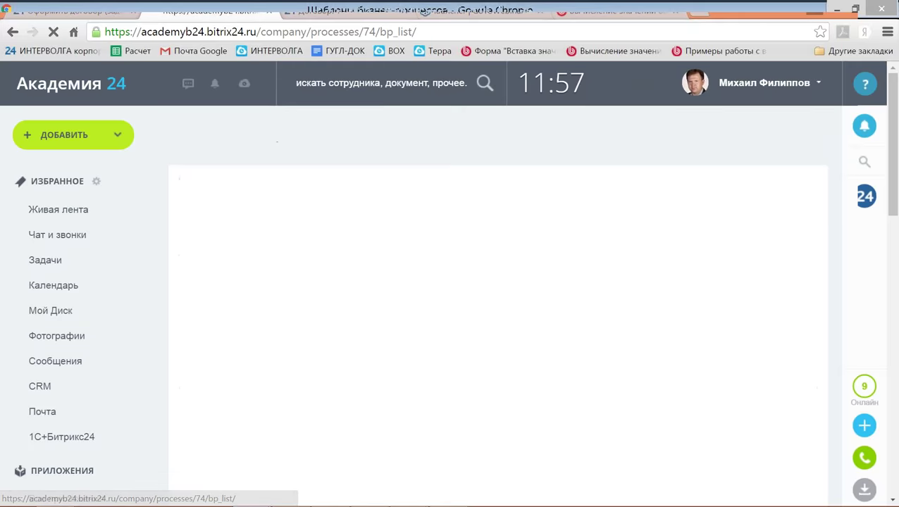
left_click(289, 260)
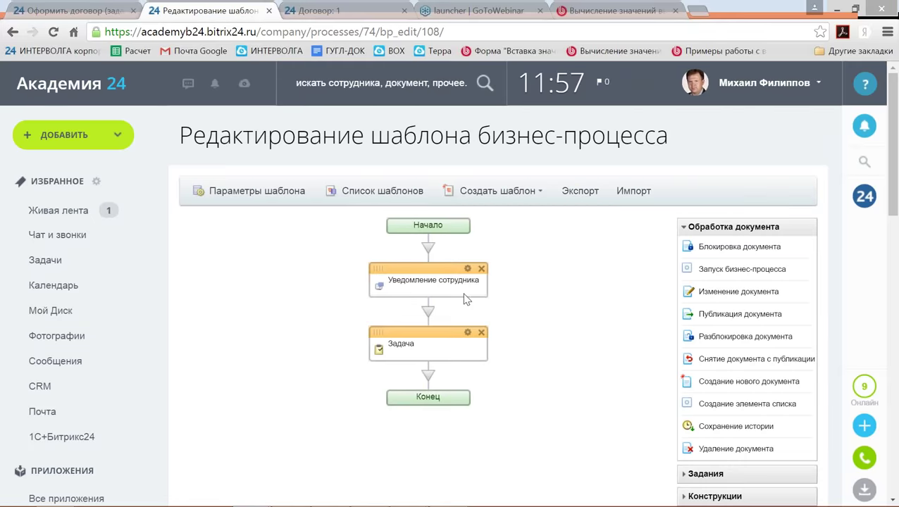
scroll(502, 315, "down", 1)
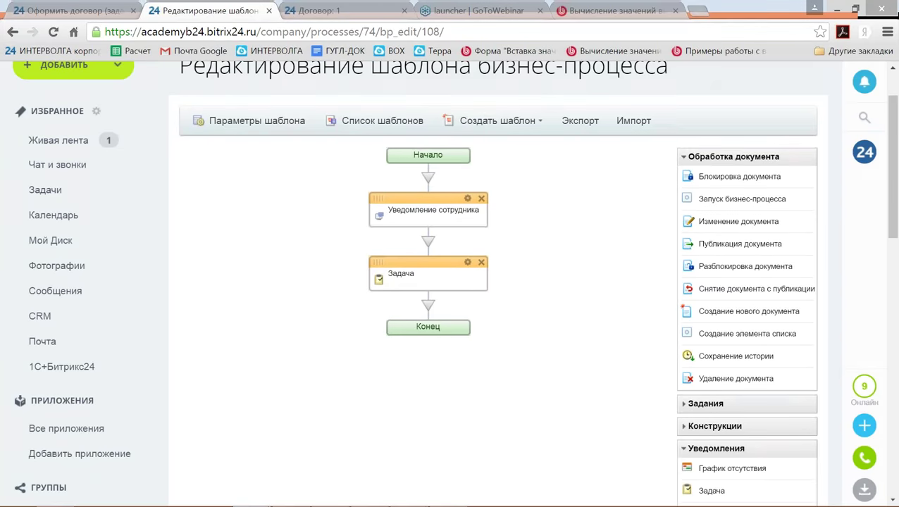
left_click(604, 12)
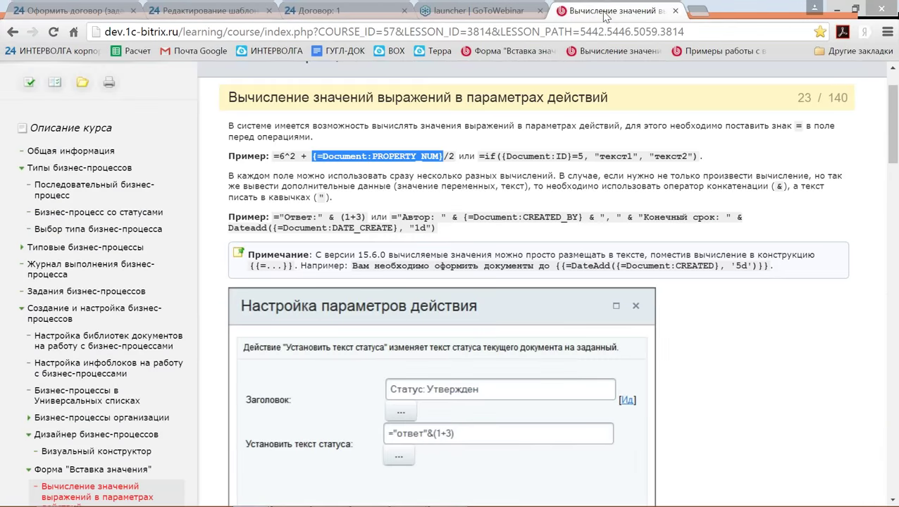
Copy the [url=...] link example from the lesson 'Примеры работы с выражениями' and return to the template editor.
scroll(635, 289, "down", 4)
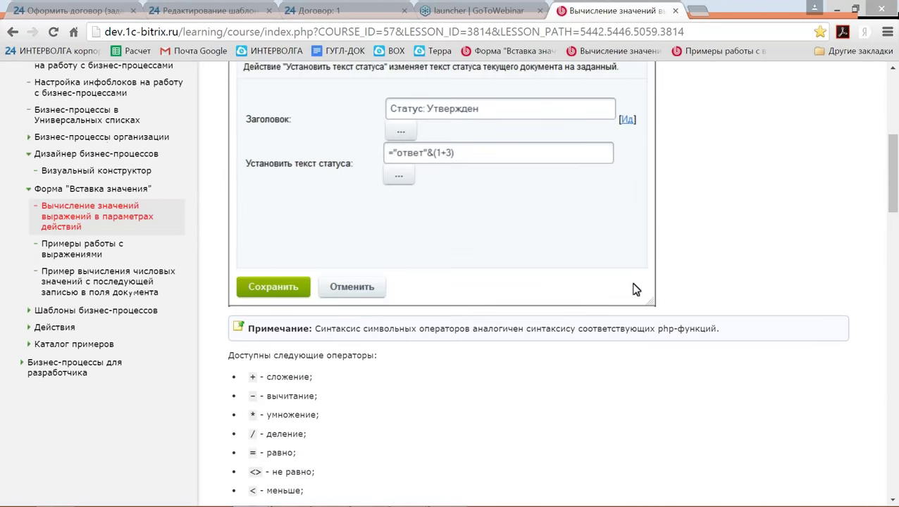
scroll(635, 289, "down", 20)
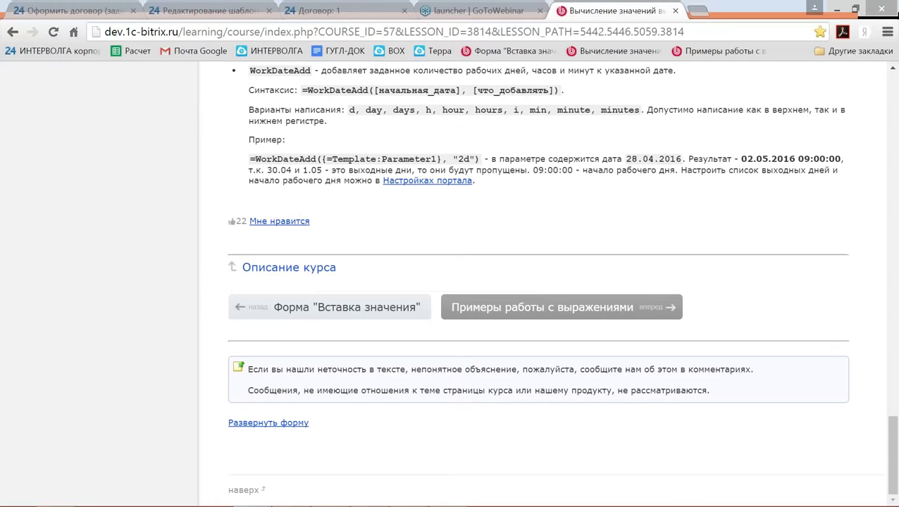
left_click(561, 307)
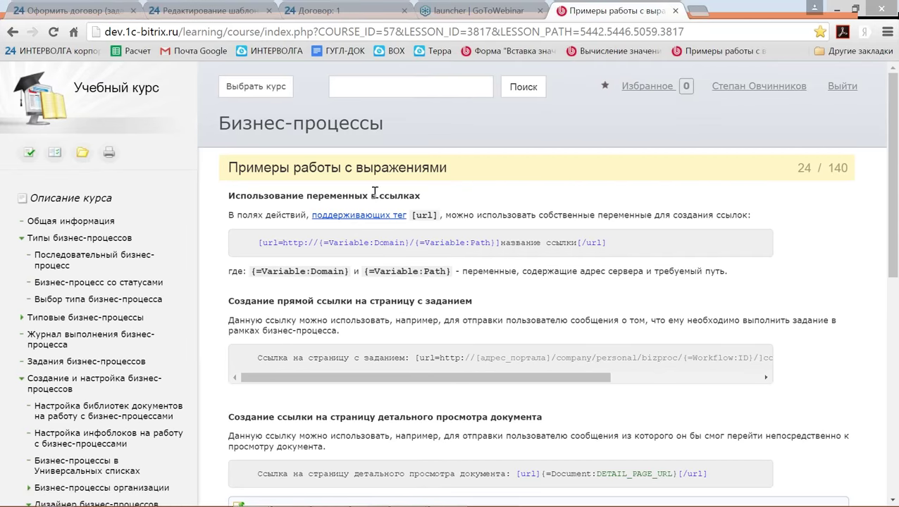
left_click_drag(254, 242, 615, 243)
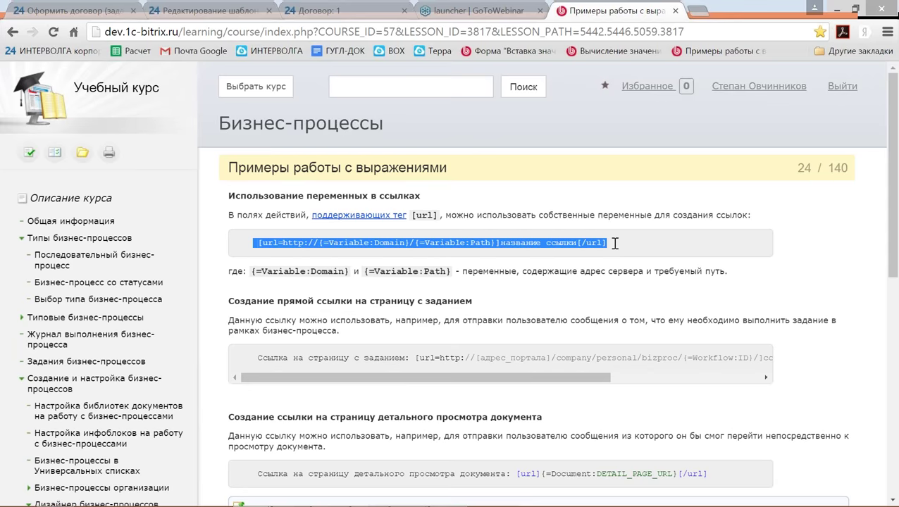
left_click(260, 243)
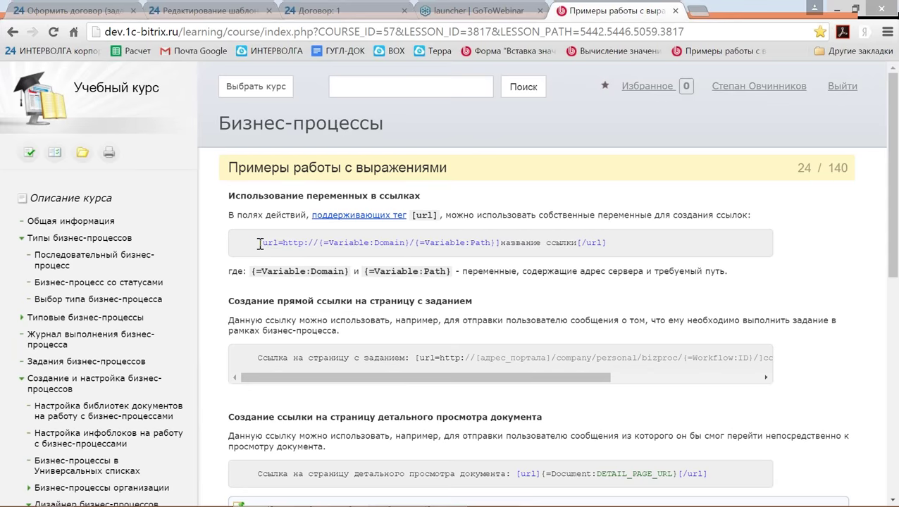
left_click_drag(261, 243, 616, 241)
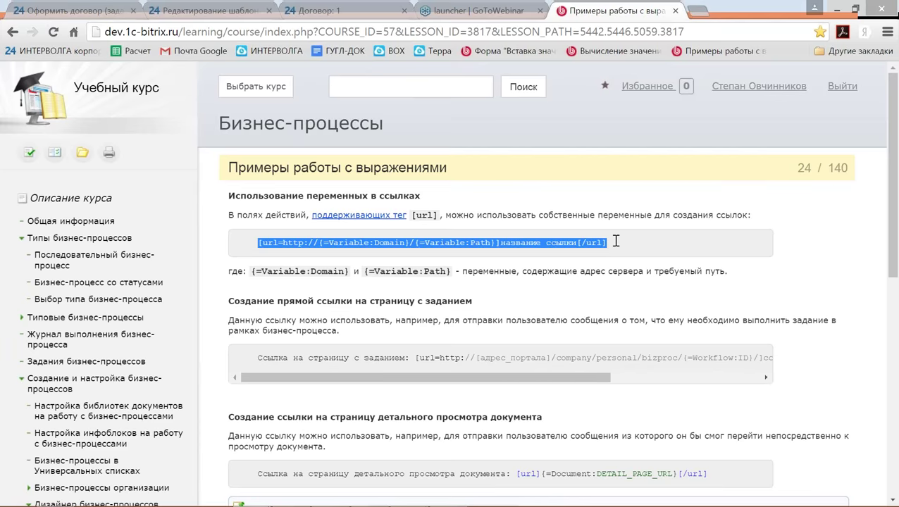
left_click(173, 10)
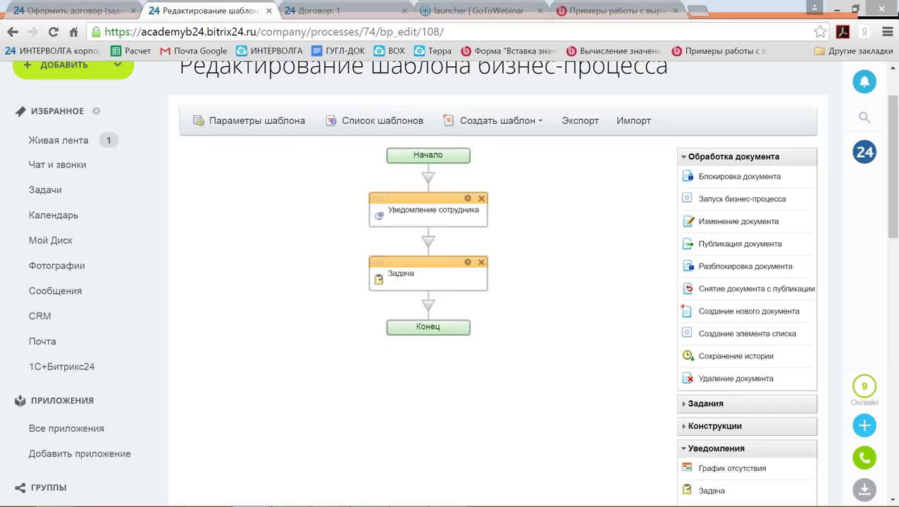
Paste the [url] link example on a new line below the contract URL in the employee notification text.
left_click(467, 199)
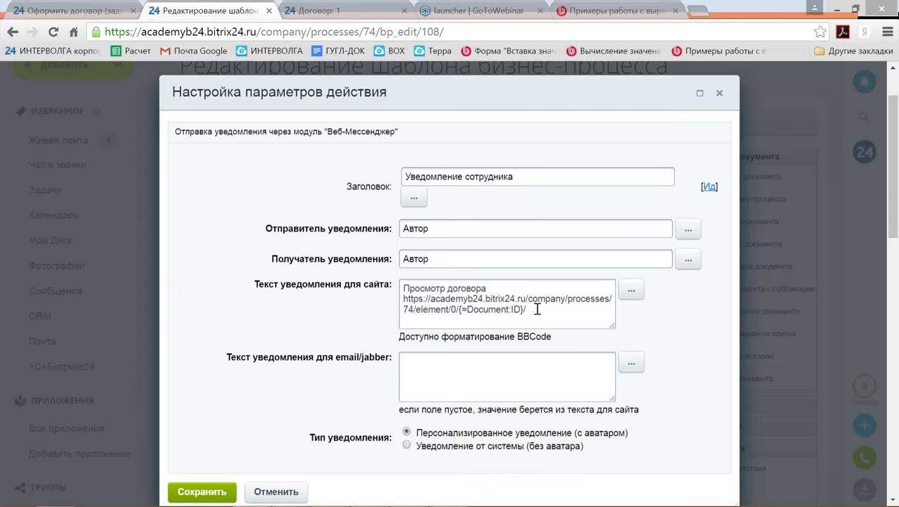
left_click(540, 310)
key("Return")
key("Return")
type("[url=http://{=Variable:Domain}/{=Variable:Path}название ссылки[/url]")
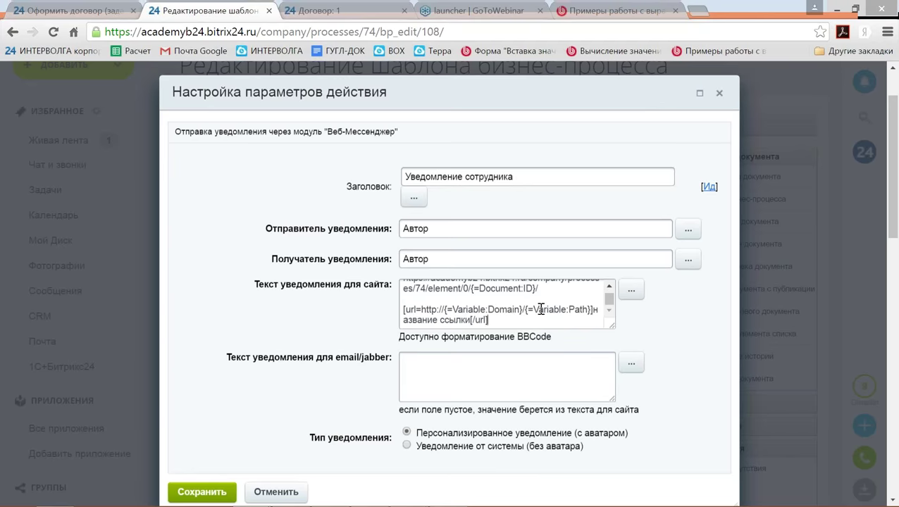
Move the link label to its own line and change it to 'Просмотр документа'.
key("Up")
key("Left")
key("Left")
key("Left")
key("Left")
key("Left")
key("Left")
key("Left")
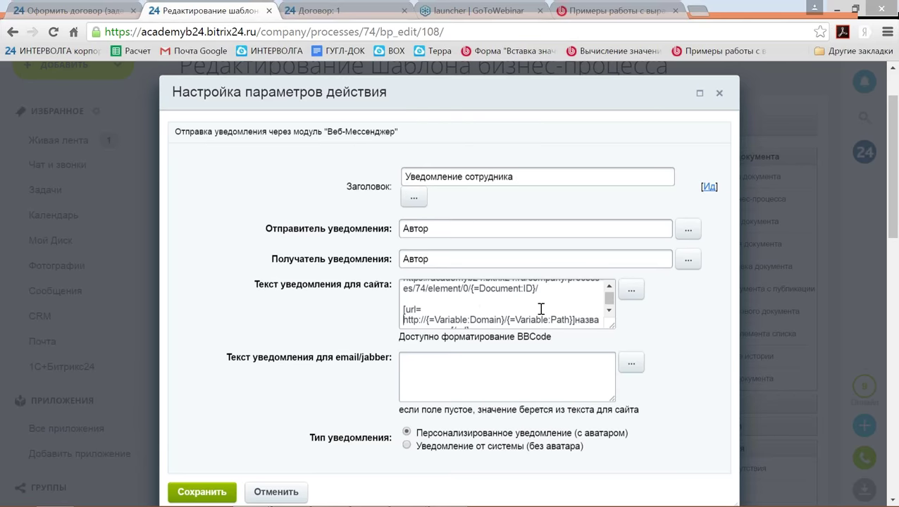
key("Down")
key("Left")
key("Left")
key("Left")
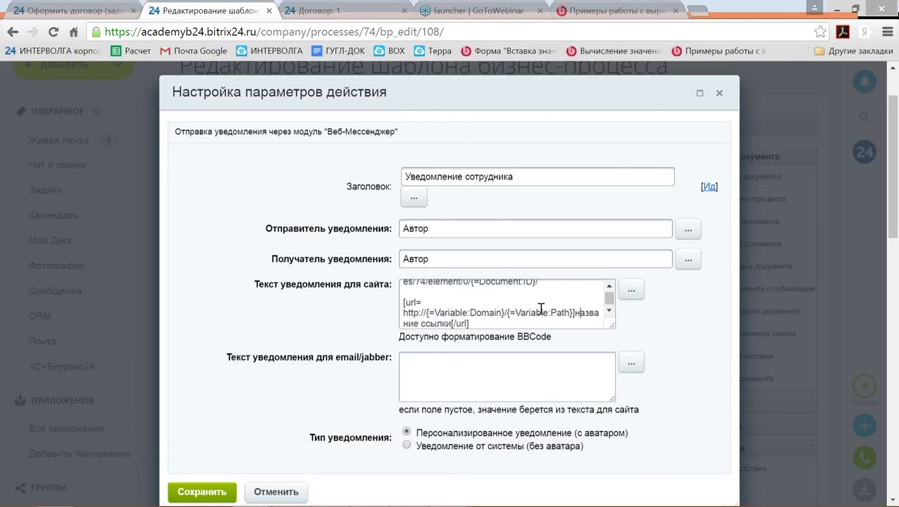
key("Left")
key("Left")
key("Return")
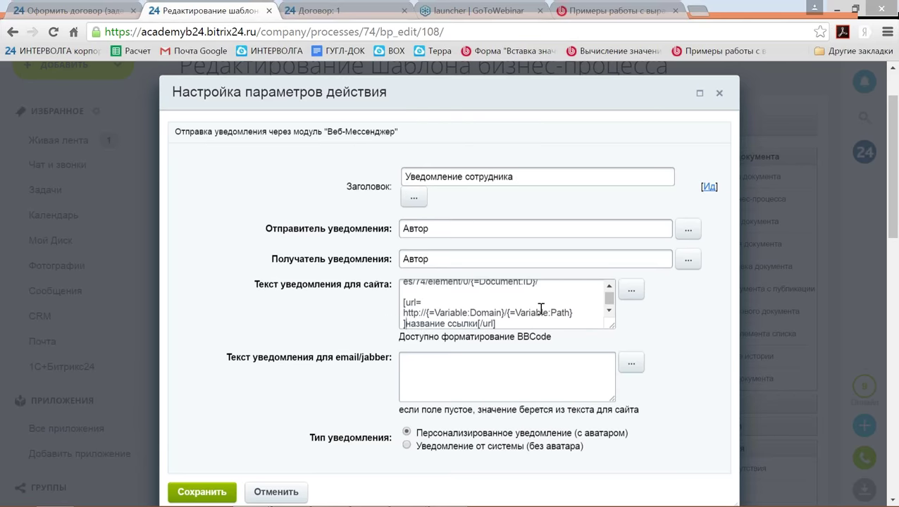
key("shift+Right")
key("shift+Right")
key("shift+Right")
key("shift+Right")
key("shift+Right")
key("shift+Right")
key("shift+Right")
key("shift+Right")
key("shift+Right")
key("shift+Right")
key("shift+Right")
key("shift+Right")
key("shift+Right")
key("shift+Right")
key("shift+Right")
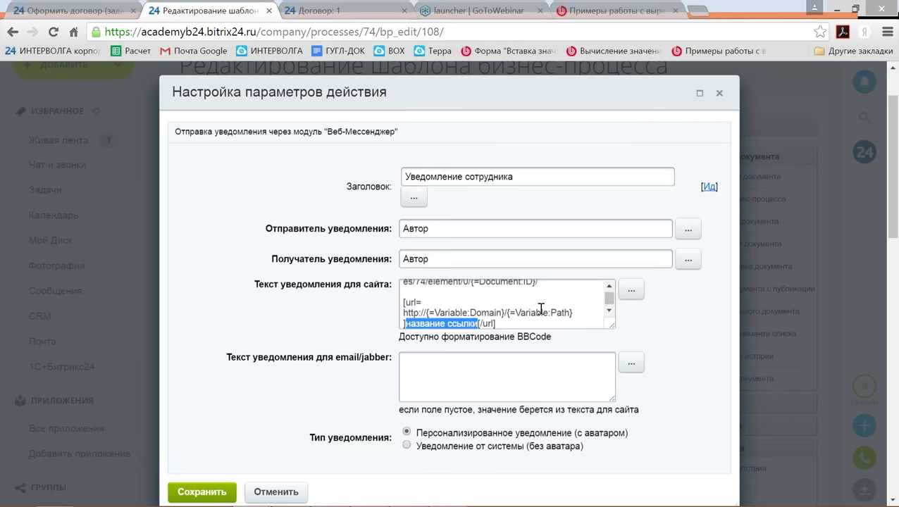
type("Просмотр")
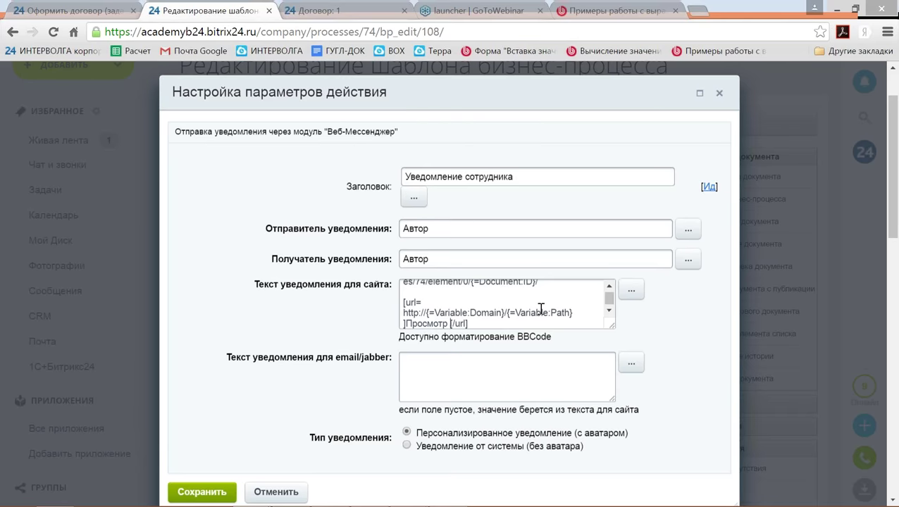
type(" документа")
key("Up")
key("Up")
key("Up")
key("Up")
key("Up")
key("Up")
Select the contract URL line in the notification's site text.
key("Right")
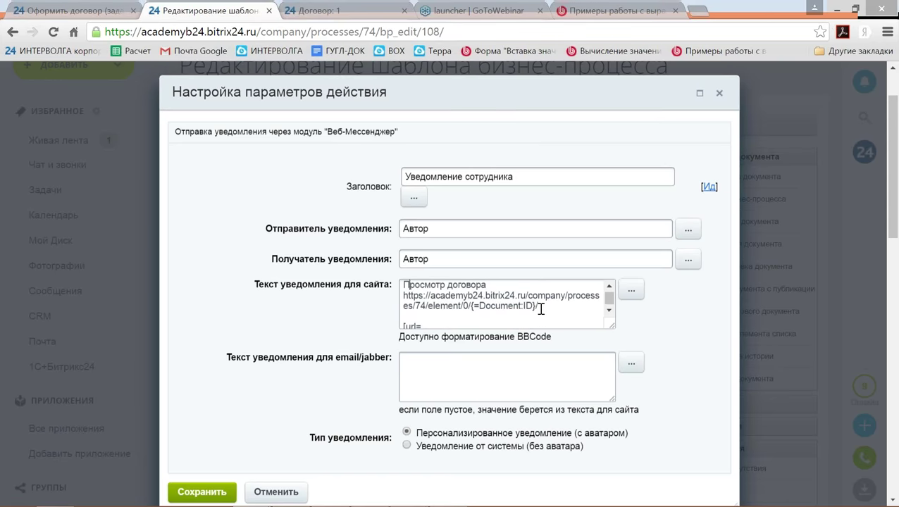
key("Down")
key("Home")
key("shift+End")
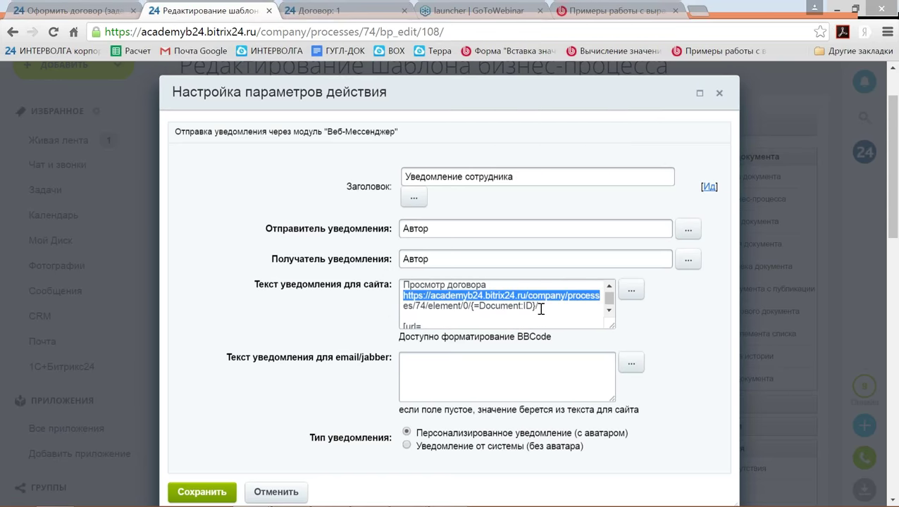
key("shift+Right")
key("shift+Right")
key("shift+Right")
key("shift+End")
key("shift+Down")
key("shift+Down")
key("shift+Left")
key("shift+Left")
key("shift+Left")
key("shift+Left")
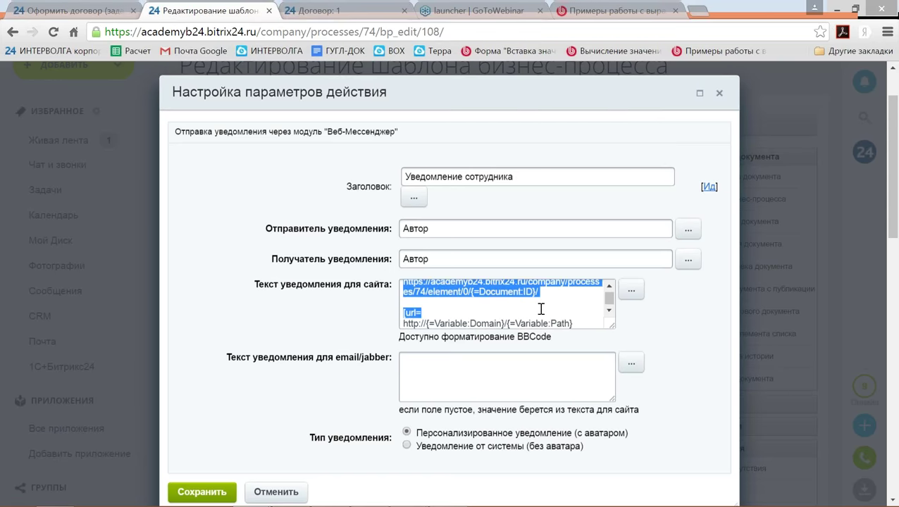
key("shift+Left")
key("shift+Left")
Replace the {=Variable:Domain}/{=Variable:Path} placeholder after [url= with the contract URL.
key("Down")
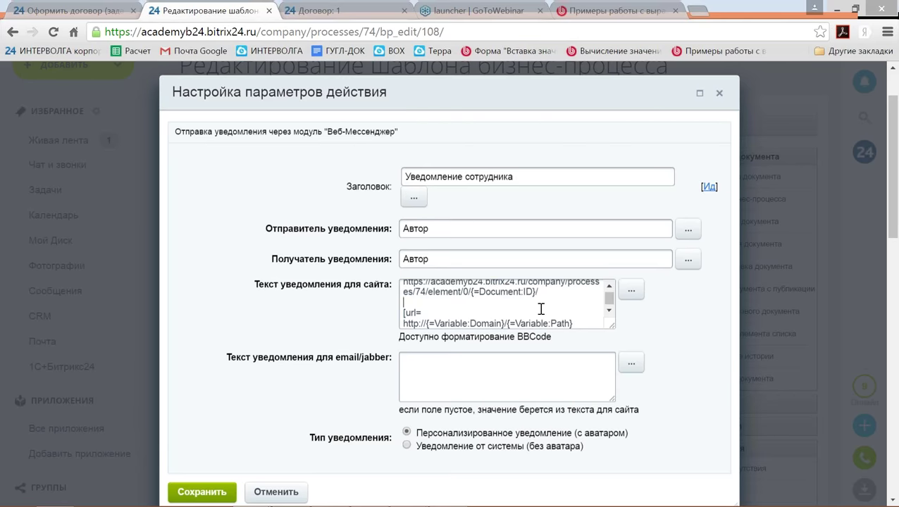
key("Down")
key("Down")
key("shift+Right")
key("shift+Right")
key("shift+Right")
key("shift+Right")
key("shift+Right")
key("shift+Right")
key("shift+Right")
key("shift+Right")
key("shift+Right")
key("shift+Right")
key("shift+Right")
key("shift+Right")
key("shift+Right")
key("shift+Right")
key("shift+Right")
key("shift+Right")
key("shift+Right")
key("shift+Right")
key("shift+Right")
key("shift+Right")
key("shift+Right")
key("shift+Right")
key("shift+Right")
key("shift+Right")
key("shift+Right")
key("shift+Right")
key("shift+Right")
key("shift+Right")
key("shift+Right")
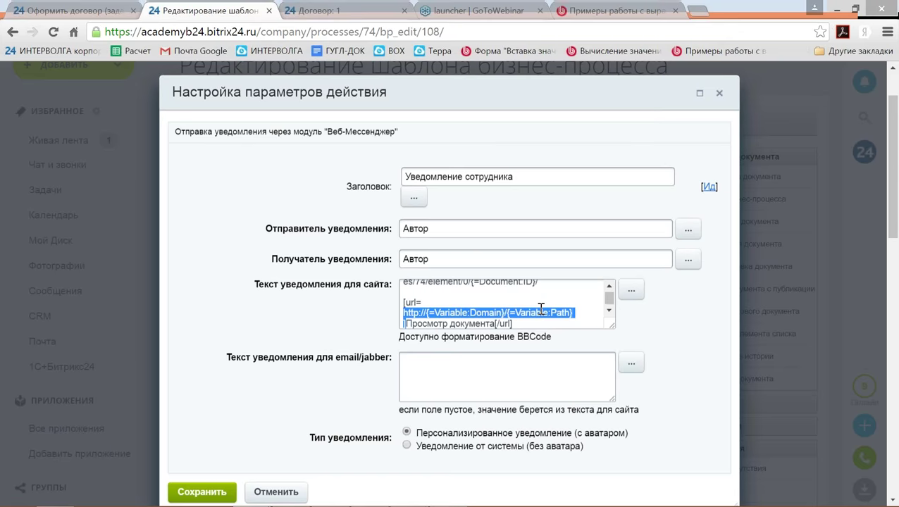
key("shift+Left")
key("shift+Left")
key("ctrl+x")
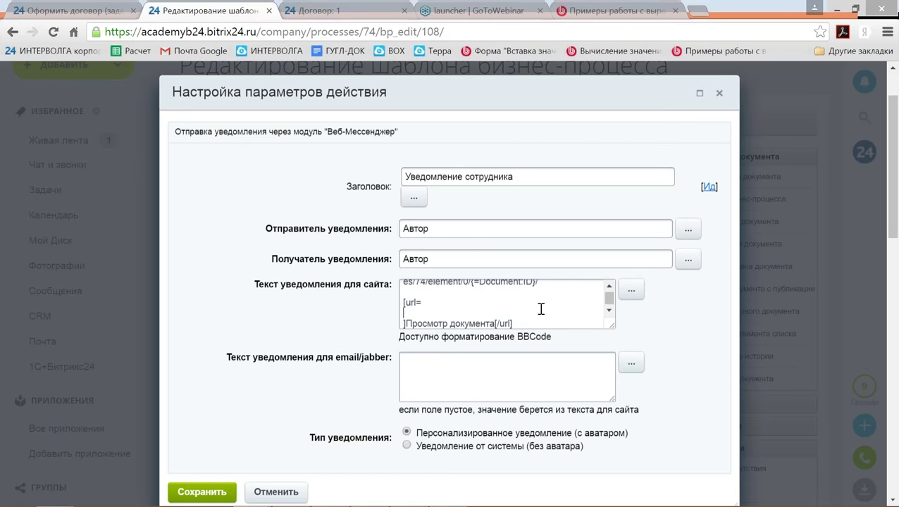
key("ctrl+v")
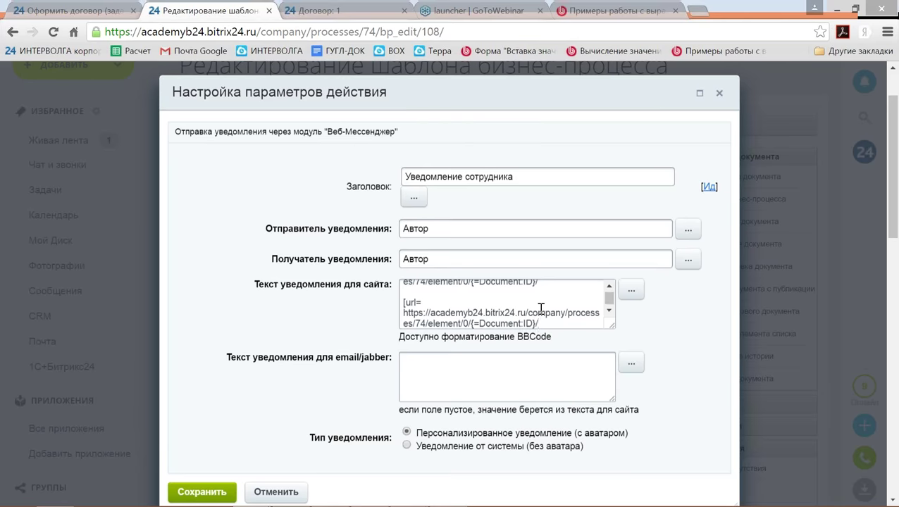
Join the link onto one line ending {=Document:ID}/]Просмотр документа[/url].
key("Down")
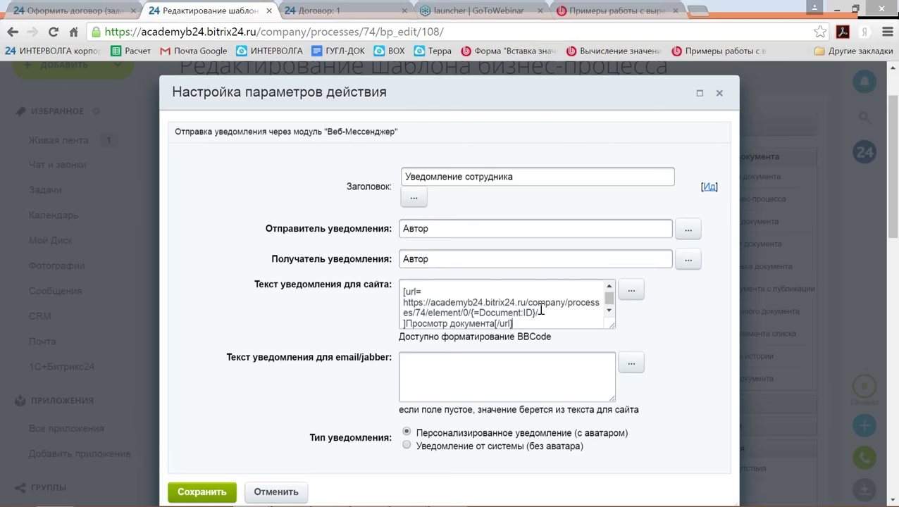
key("Up")
key("Delete")
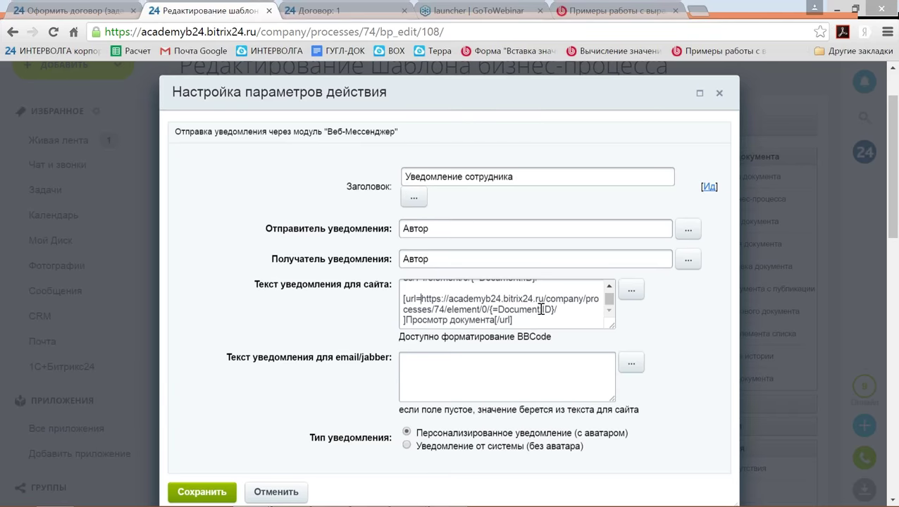
left_click(540, 309)
key("Right")
key("Right")
key("Right")
key("Right")
key("Right")
key("BackSpace")
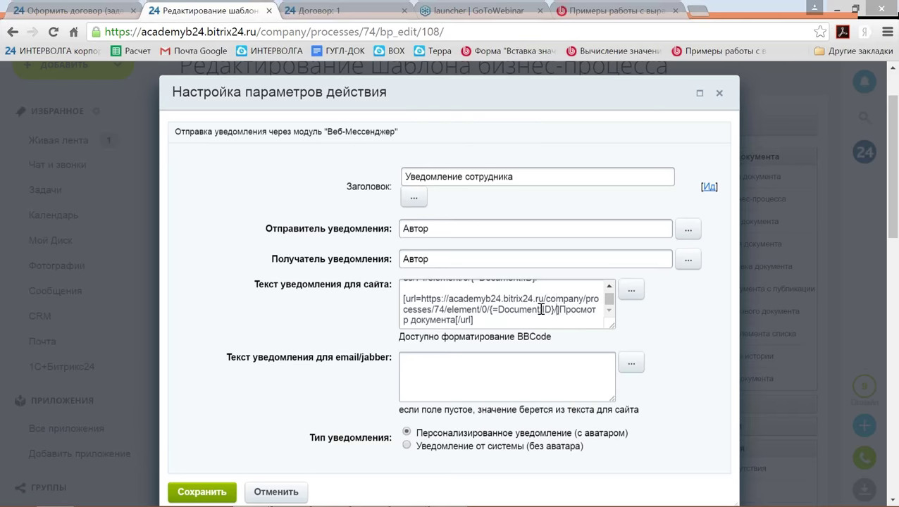
type("/")
key("Right")
key("Right")
key("Right")
key("Right")
key("Right")
key("Down")
key("Left")
key("Left")
key("Left")
key("Left")
key("Left")
key("Left")
Review the finished link and save the notification step settings.
left_click_drag(493, 322, 399, 301)
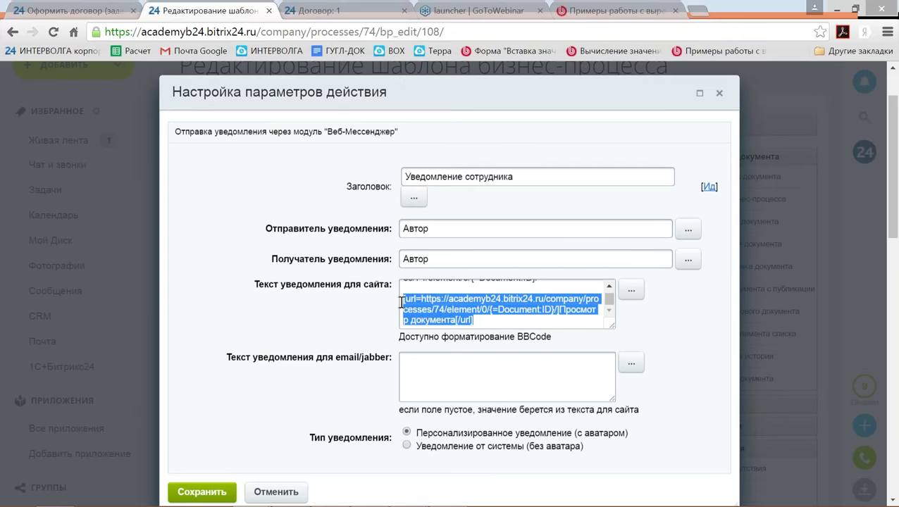
scroll(296, 395, "down", 1)
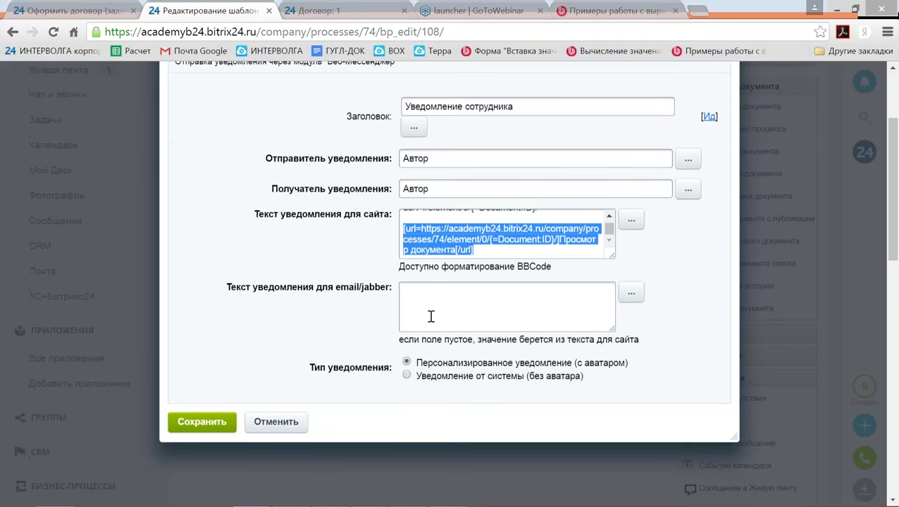
left_click(176, 426)
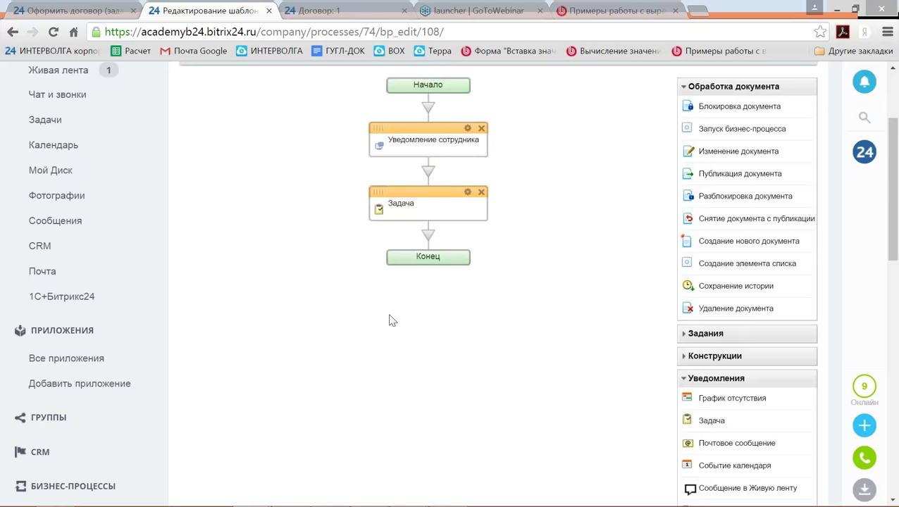
Paste the Просмотр документа [url] link line at the end of the Задача step's description.
left_click(467, 191)
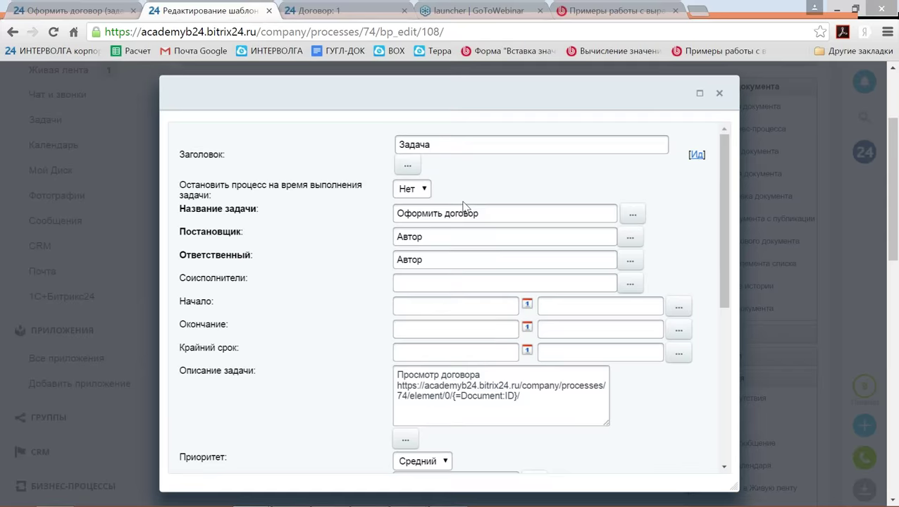
scroll(466, 416, "down", 2)
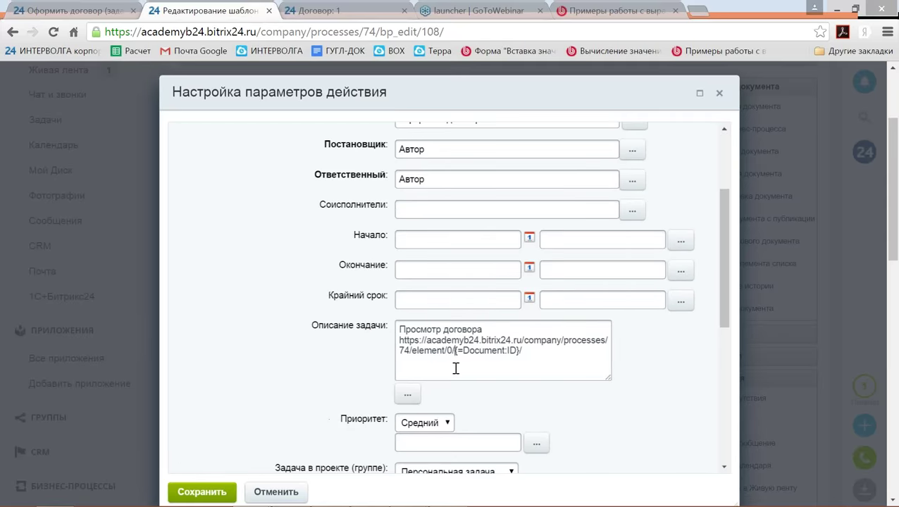
left_click(456, 369)
key("End")
key("Return")
key("Return")
key("ctrl+v")
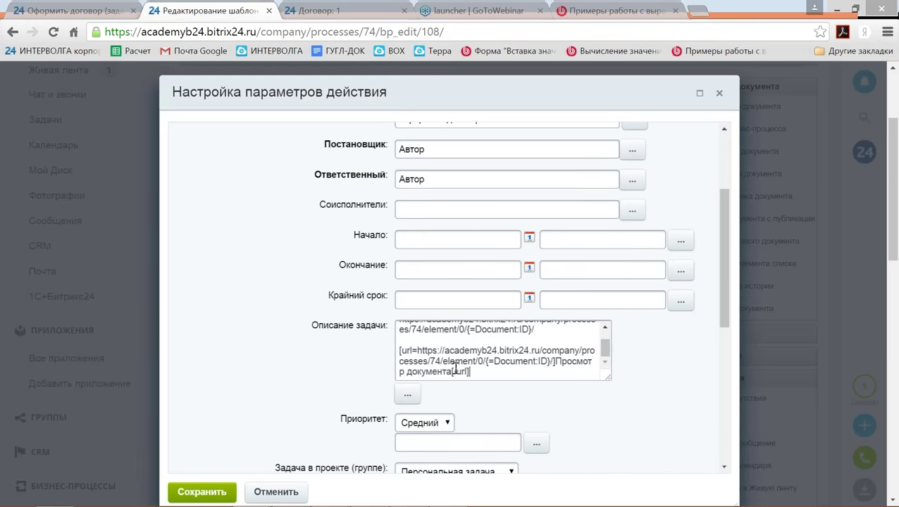
Save the task step settings and the business-process template.
scroll(451, 372, "down", 1)
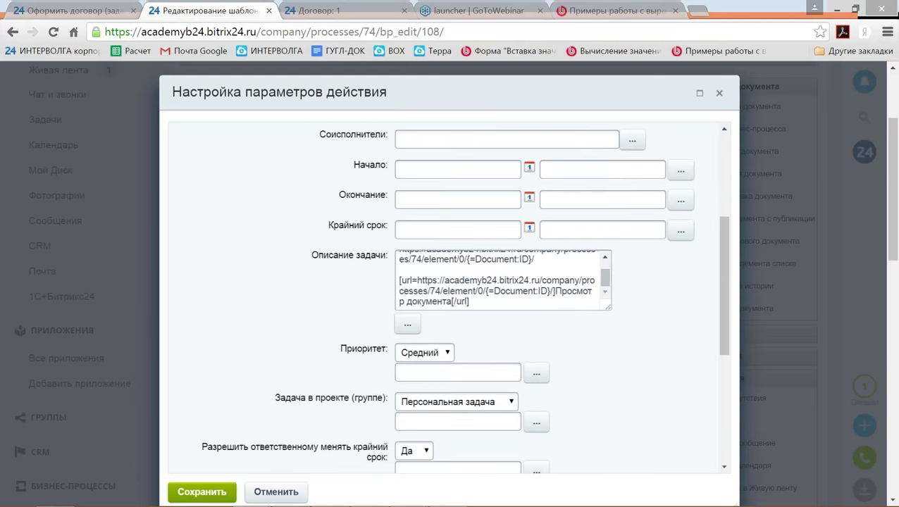
left_click(217, 496)
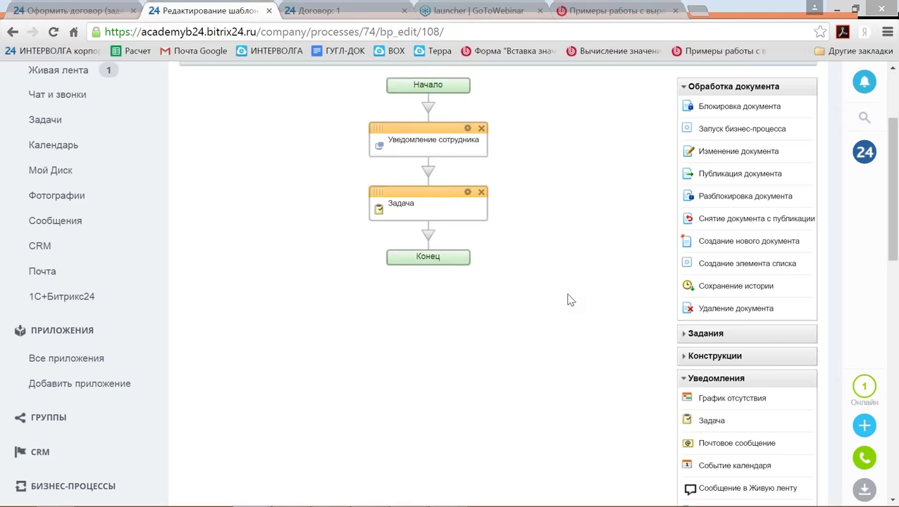
scroll(571, 296, "down", 8)
scroll(571, 293, "down", 3)
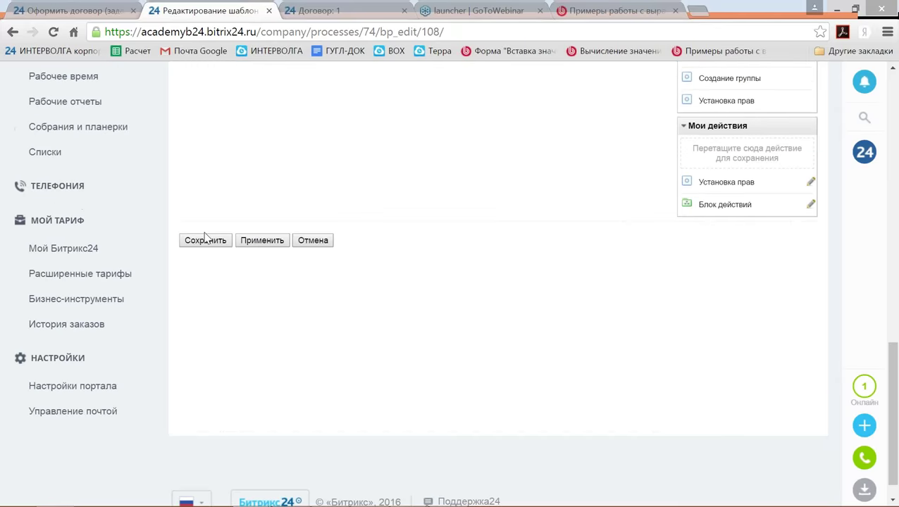
left_click(203, 241)
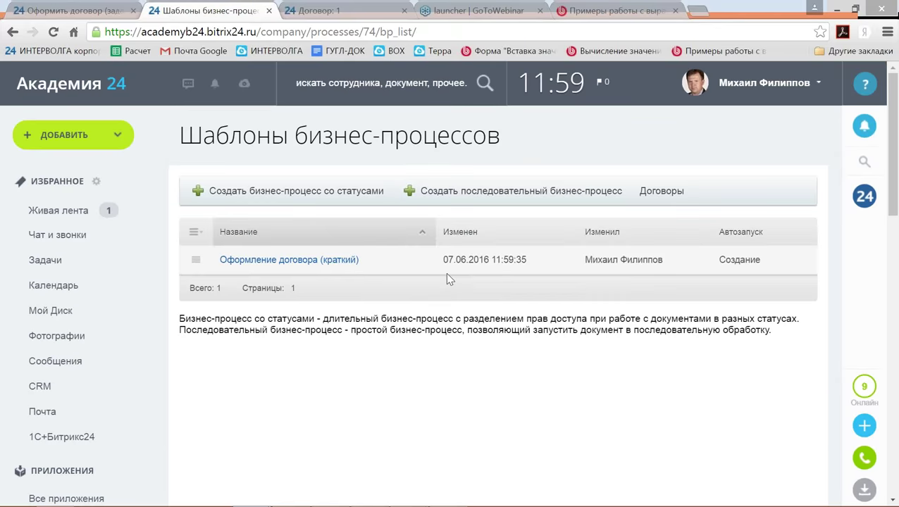
Add a contract named '2' with sum 2000 to the Договоры list.
left_click(661, 193)
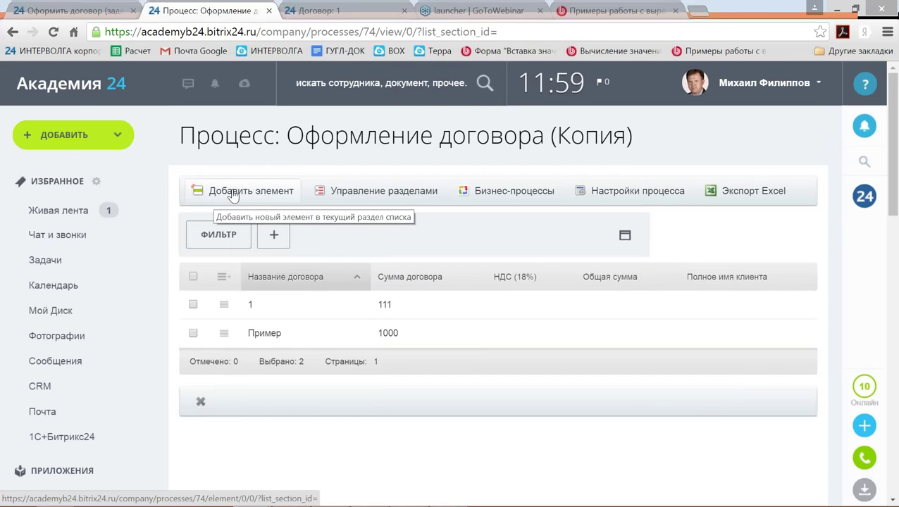
left_click(232, 195)
left_click(336, 261)
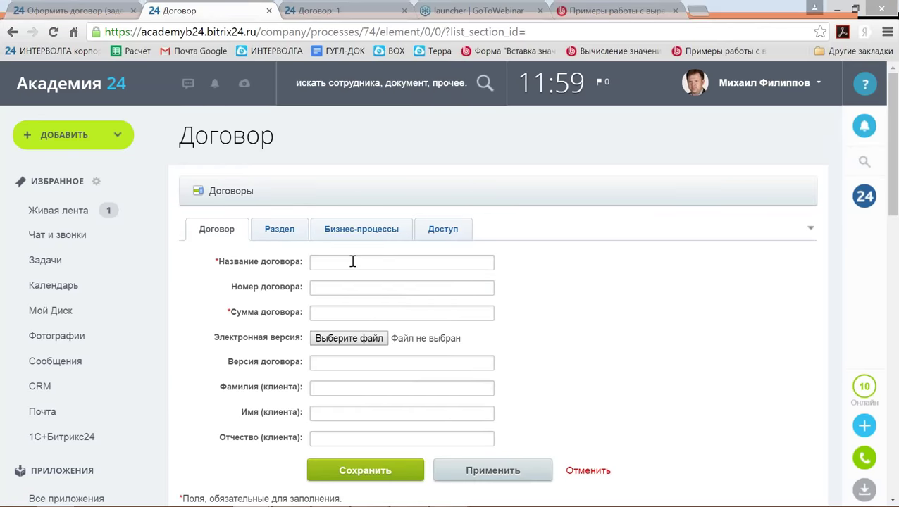
type("2")
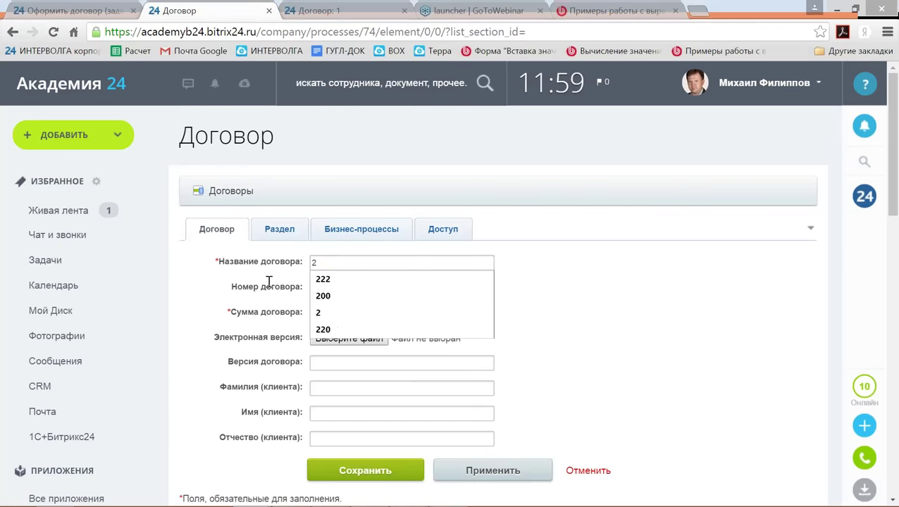
left_click(315, 313)
type("2")
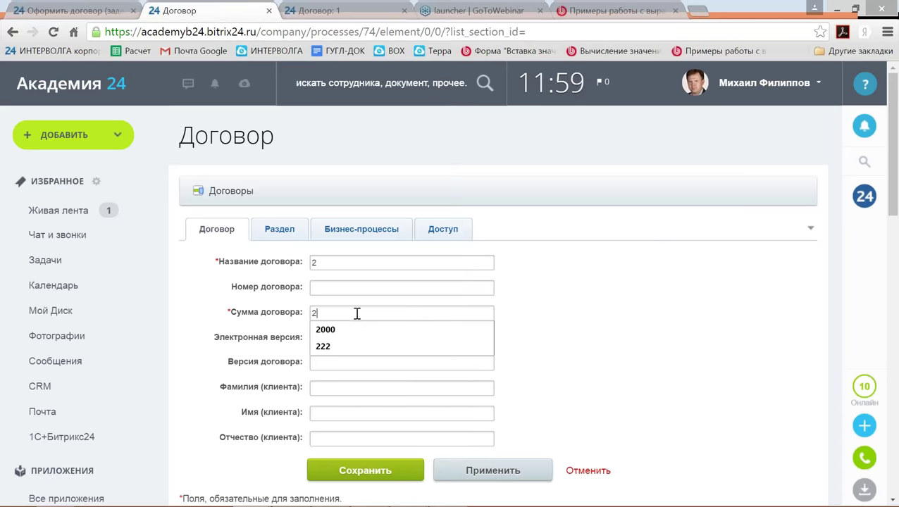
left_click(340, 331)
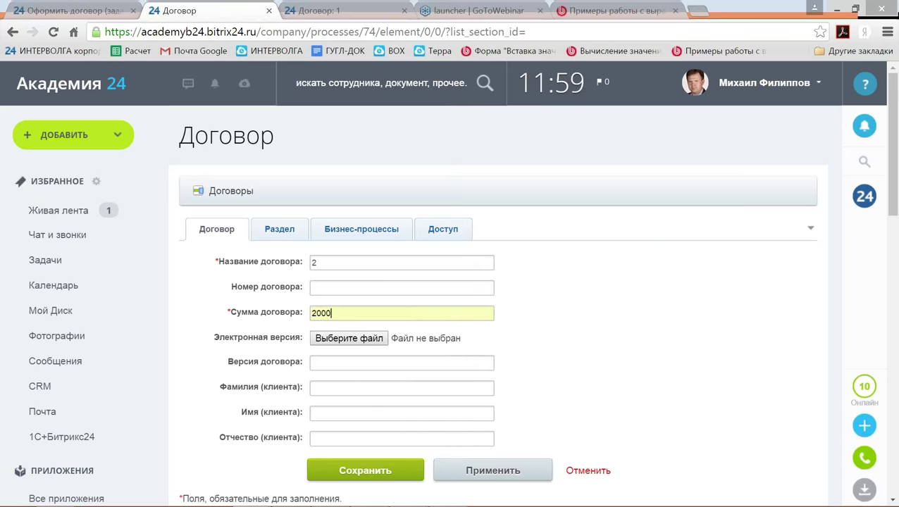
scroll(340, 337, "down", 2)
left_click(372, 331)
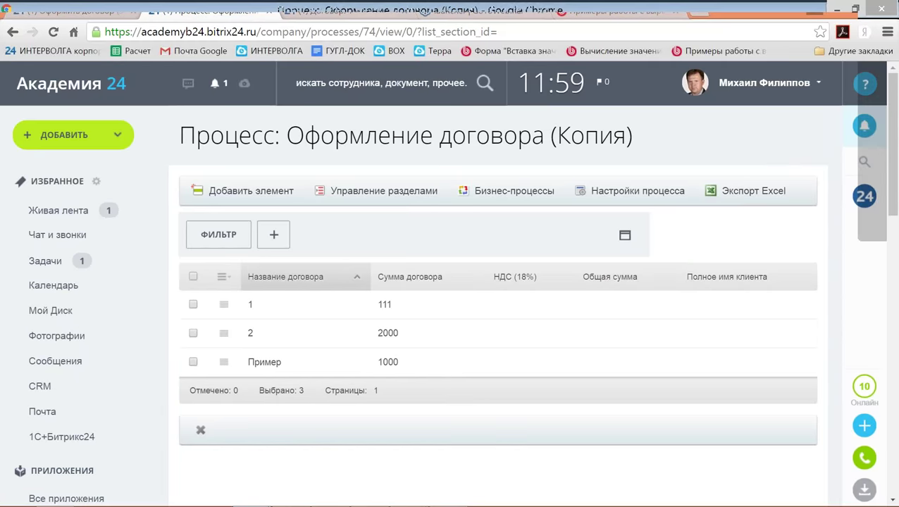
Delete the two older notifications from the notifications panel.
left_click(865, 125)
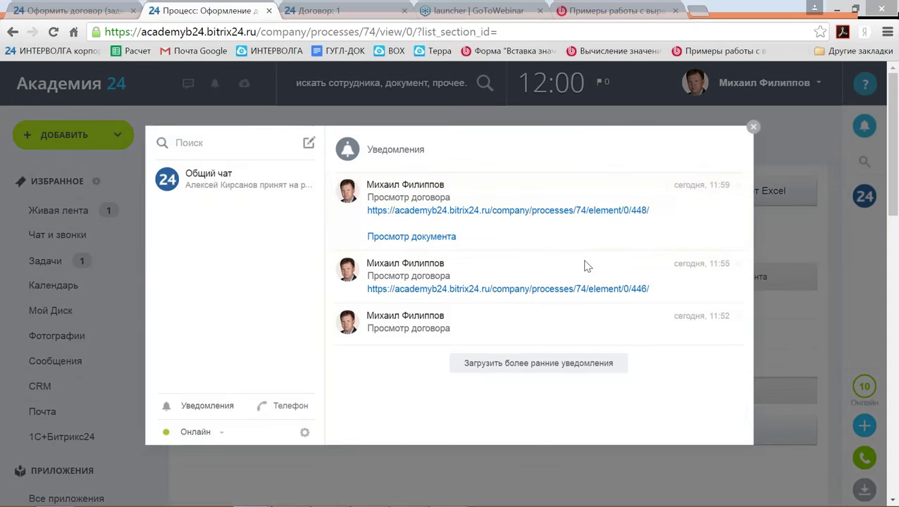
left_click(738, 264)
left_click(739, 265)
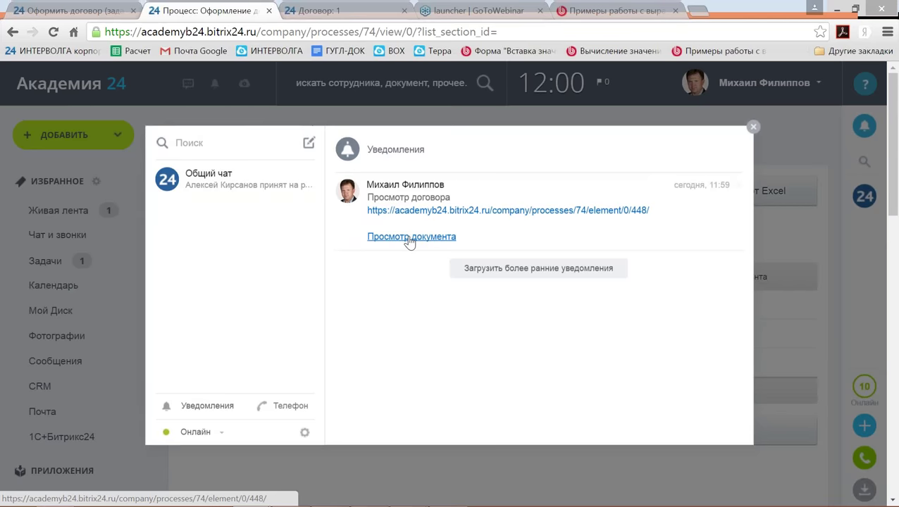
Follow the notification's Просмотр документа link to contract 2, then go to Мои задачи.
left_click(409, 238)
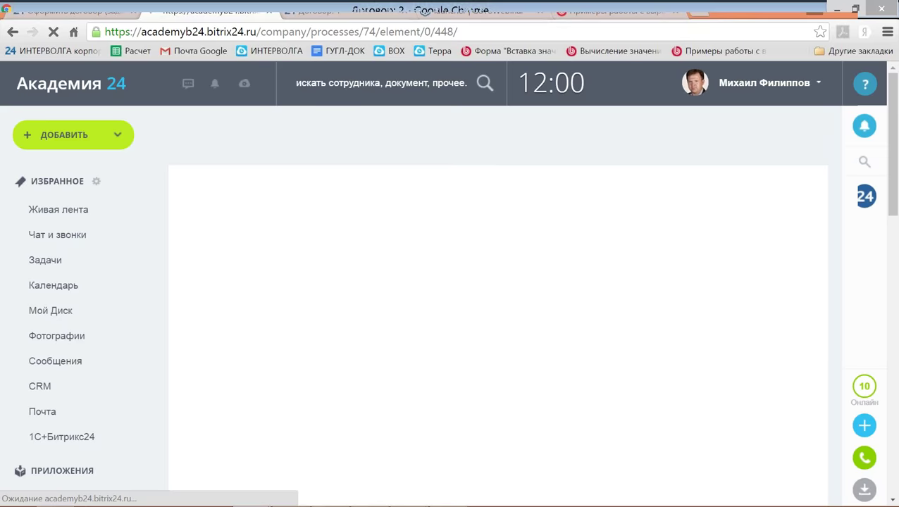
scroll(401, 241, "down", 1)
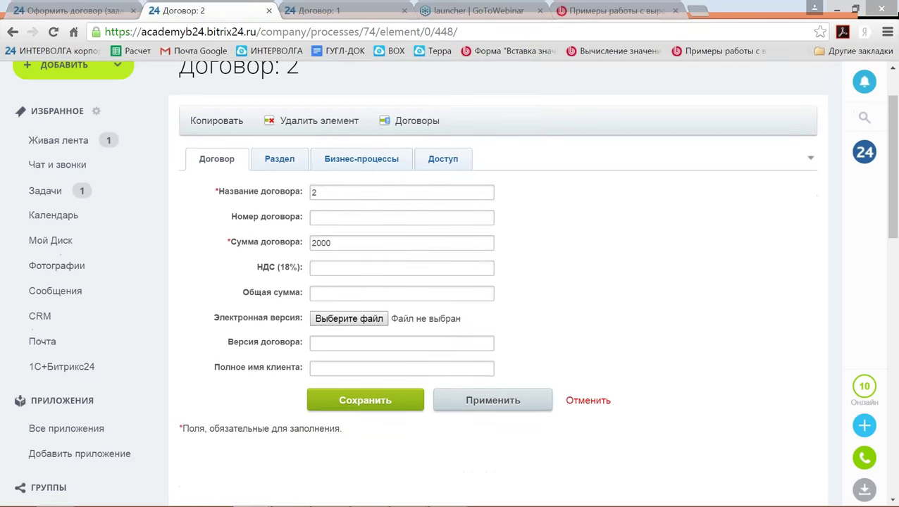
scroll(361, 229, "up", 1)
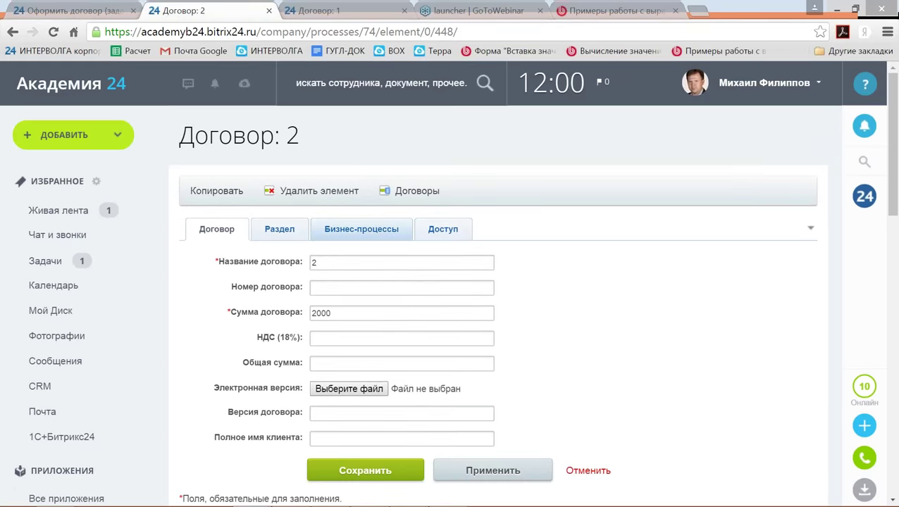
left_click(42, 267)
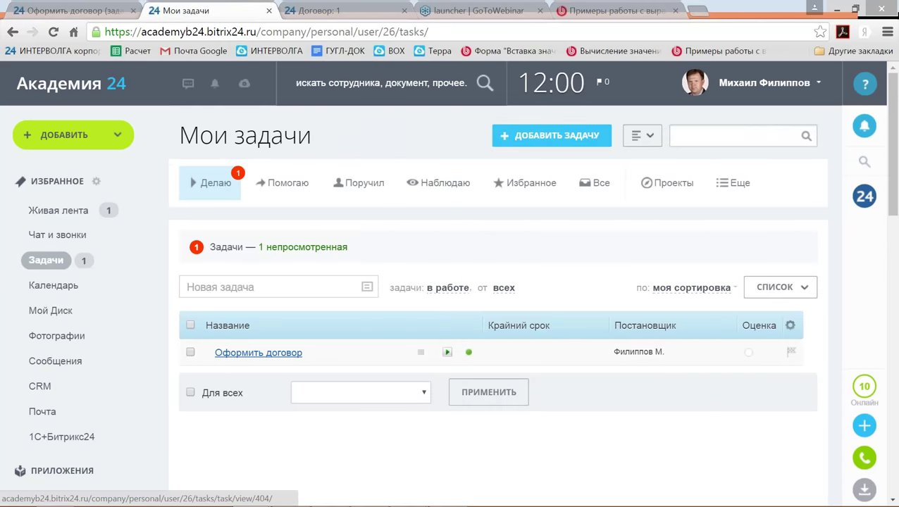
Open the Оформить договор task and select its Просмотр документа link text.
left_click(258, 353)
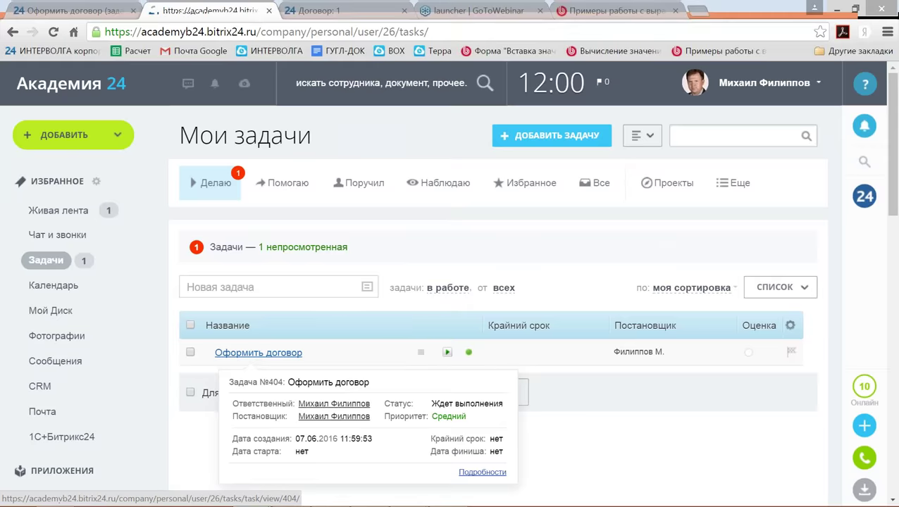
scroll(395, 307, "down", 1)
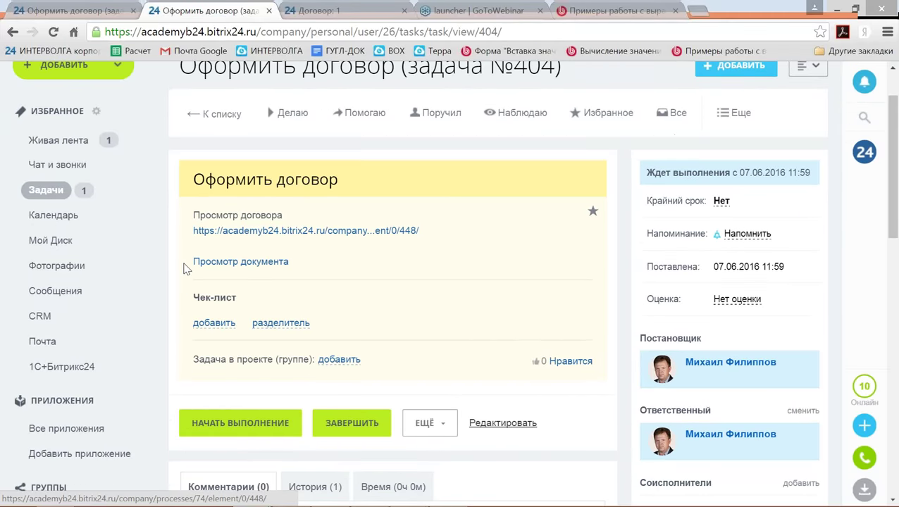
left_click_drag(187, 262, 289, 262)
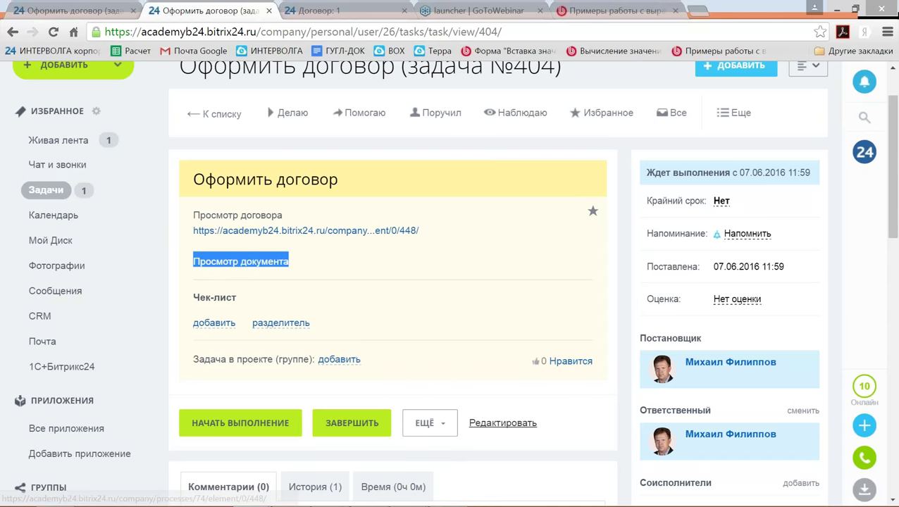
left_click(263, 267)
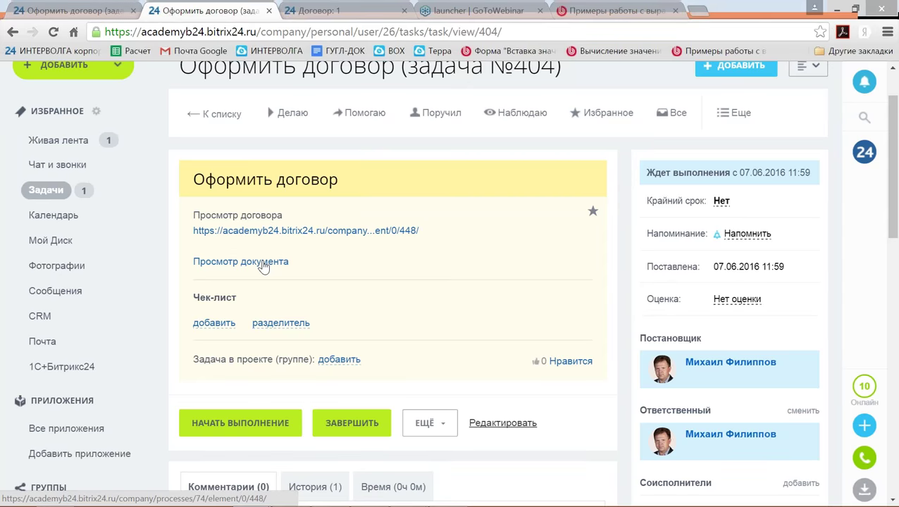
Follow the task's link to contract 2, cancel out of it, and switch windows.
left_click(263, 264)
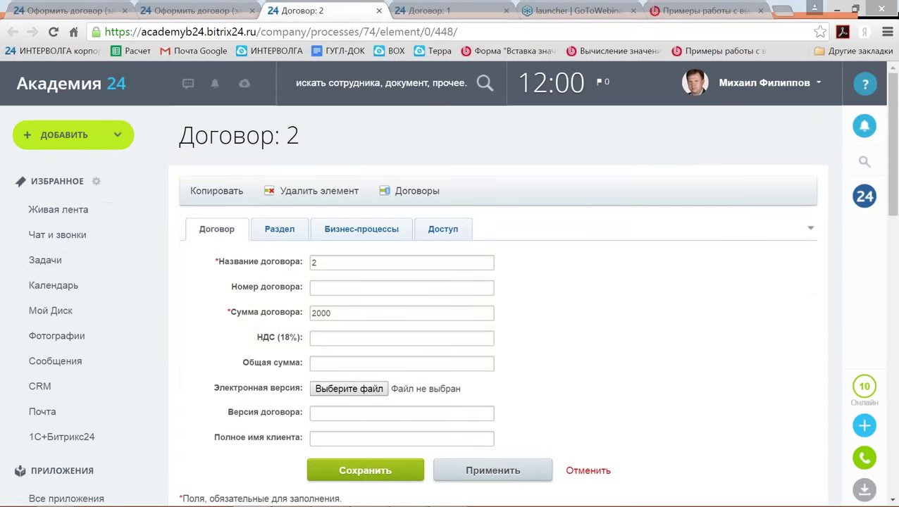
left_click(592, 473)
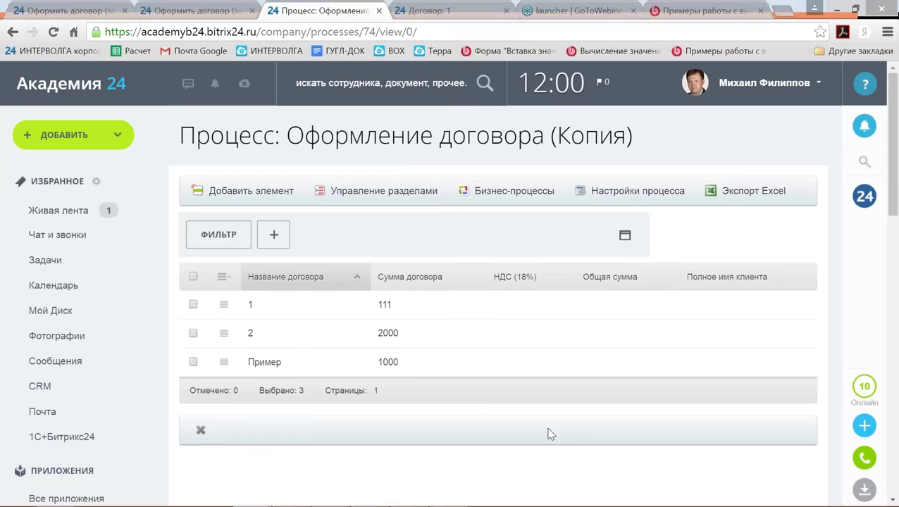
key("alt+Tab")
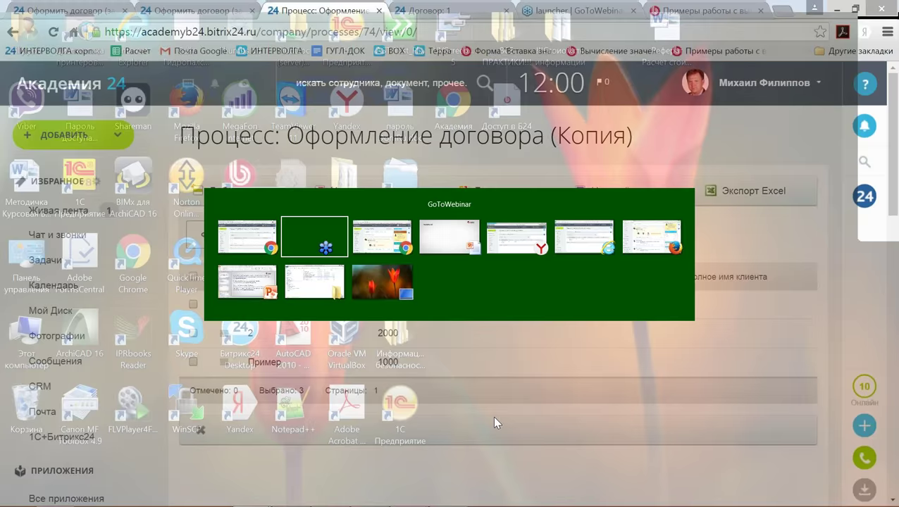
key("alt+Tab")
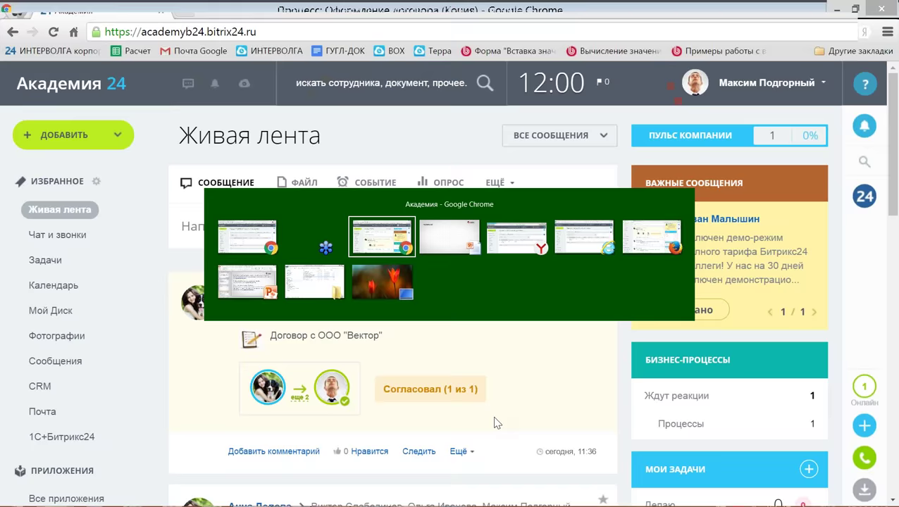
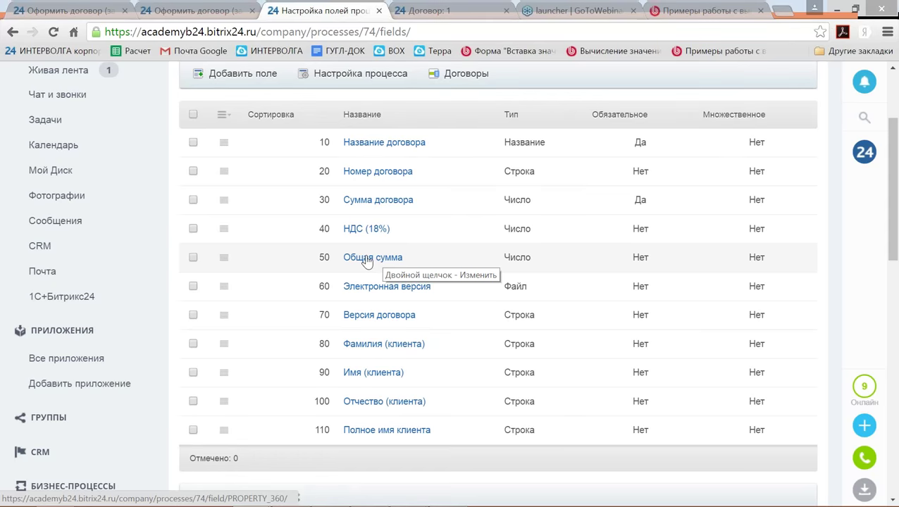
Scroll the process field list down to the last field, Полное имя клиента.
scroll(366, 260, "down", 1)
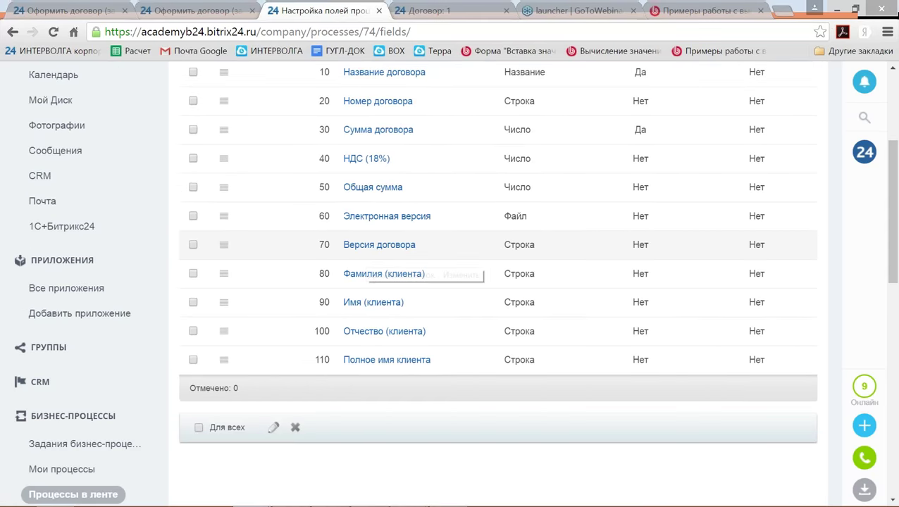
scroll(380, 264, "down", 1)
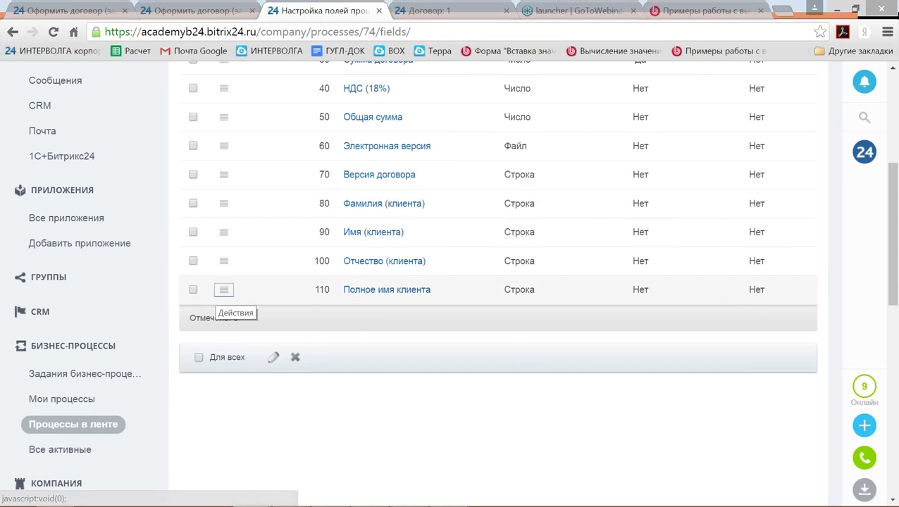
Review the Полное имя клиента field settings and cancel without saving.
left_click(223, 290)
left_click(266, 317)
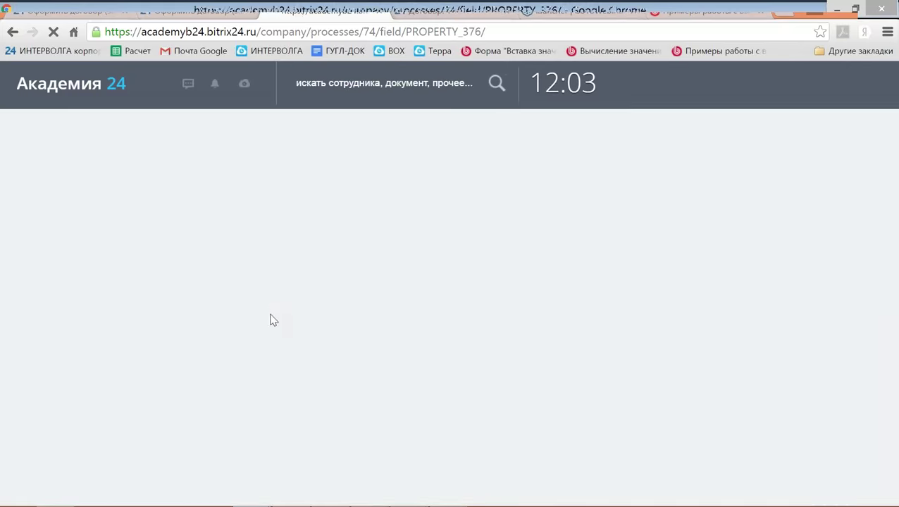
scroll(270, 317, "down", 1)
scroll(351, 315, "down", 2)
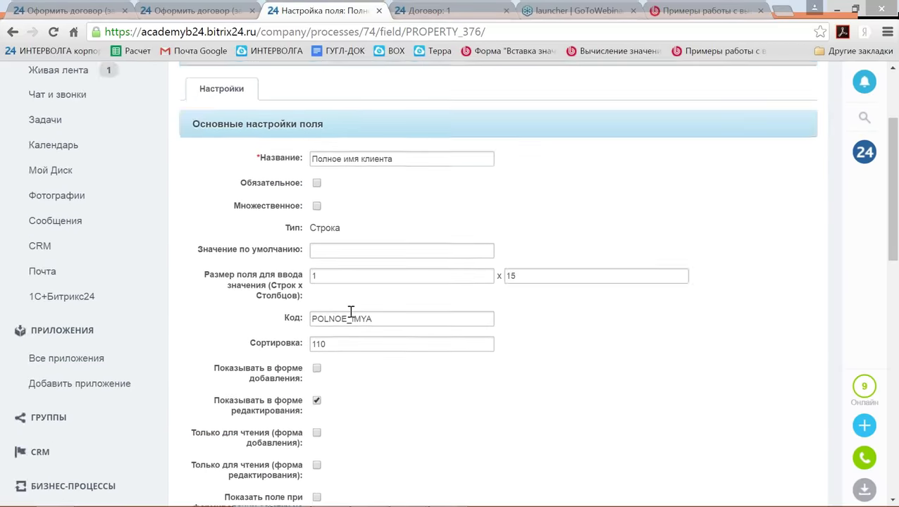
left_click_drag(355, 310, 216, 298)
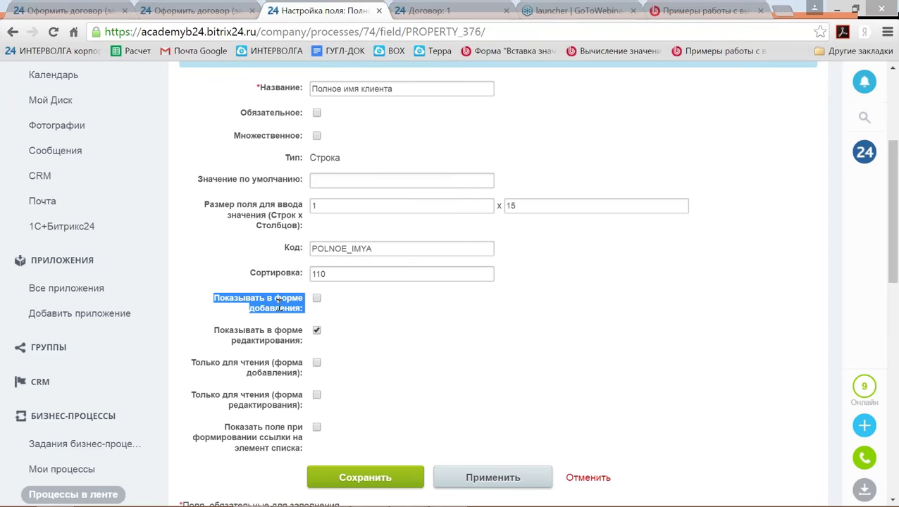
left_click(586, 479)
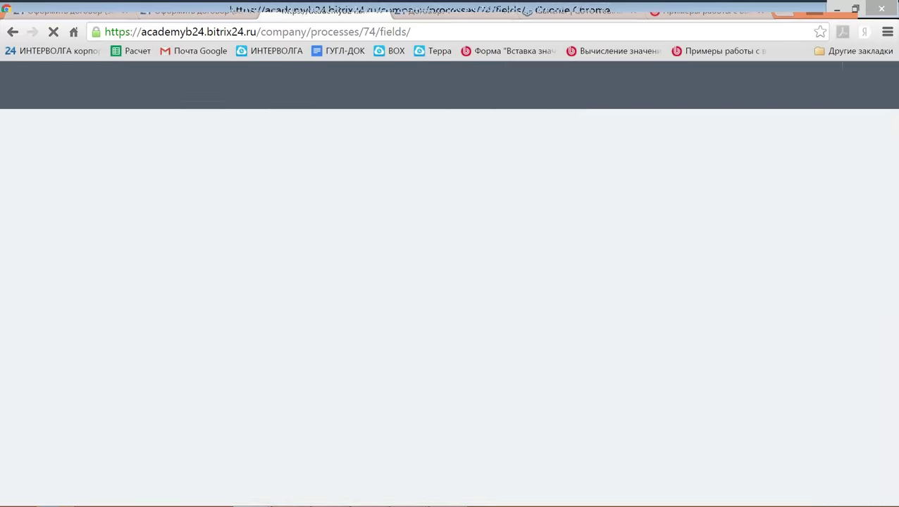
scroll(468, 351, "down", 2)
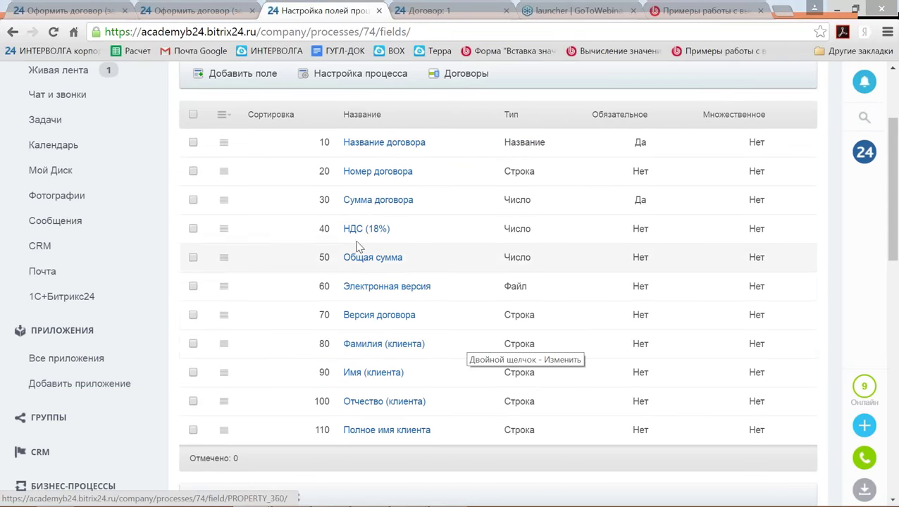
Review the НДС (18%) field settings, including show-on-add-form, and cancel without saving.
left_click(223, 228)
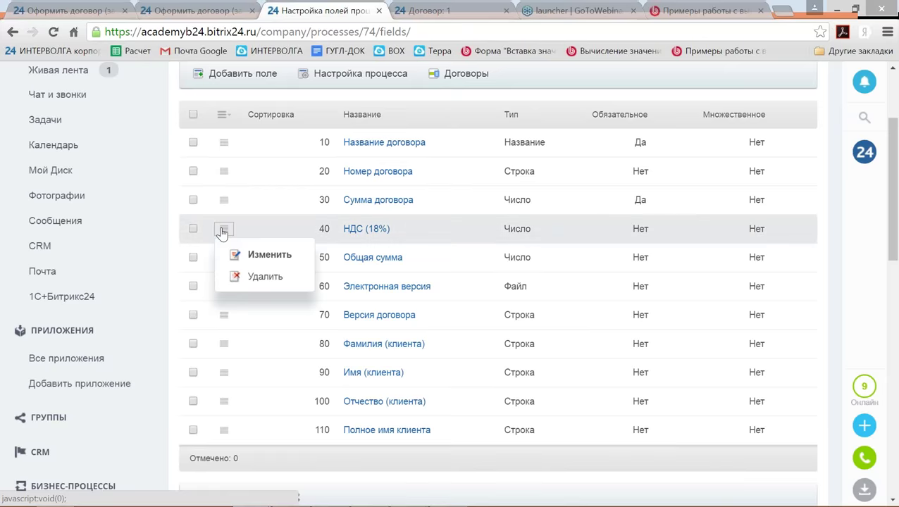
left_click(257, 255)
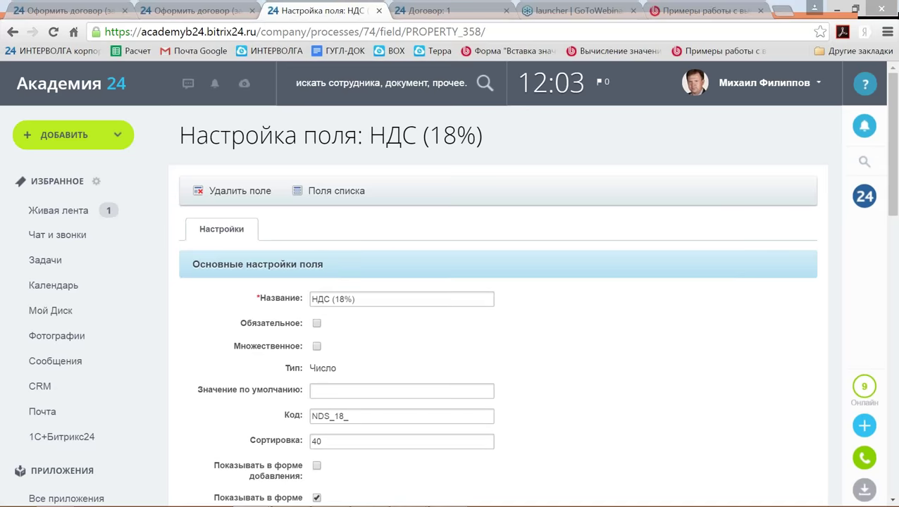
scroll(494, 282, "down", 3)
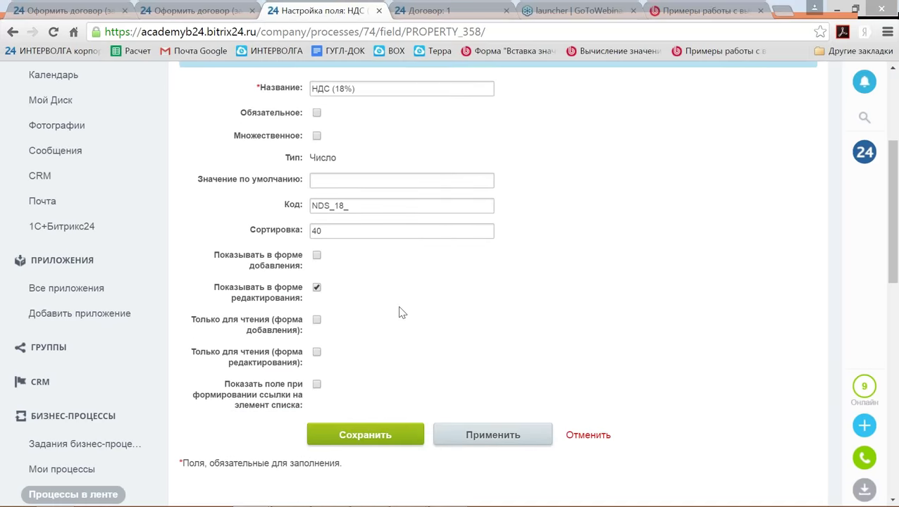
left_click_drag(214, 255, 305, 265)
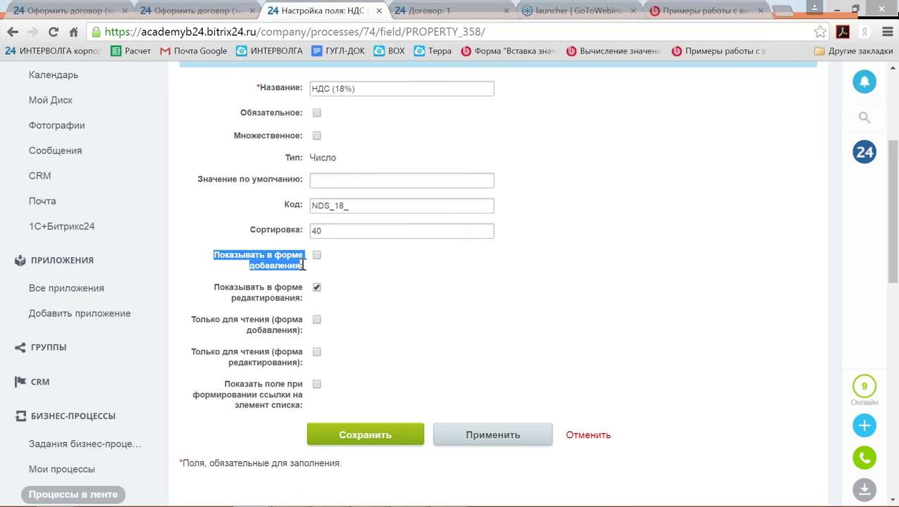
left_click(586, 437)
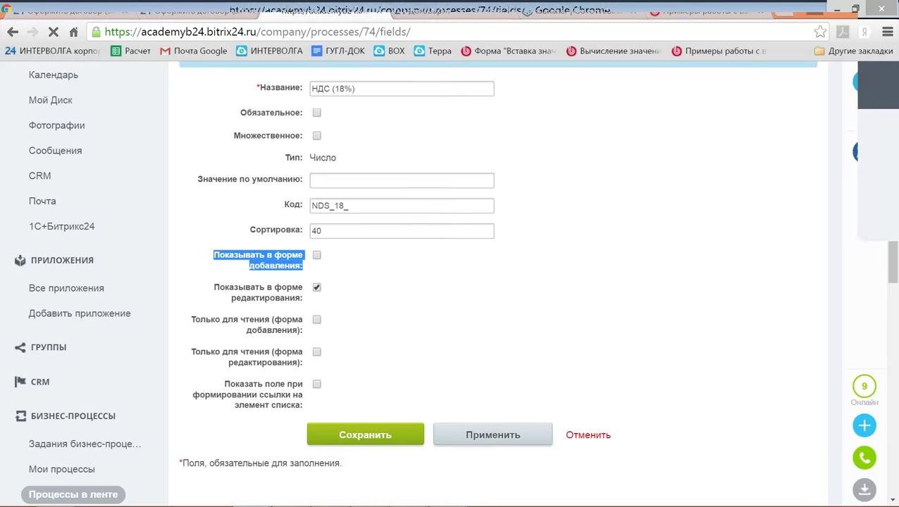
Show the Элементы list with the three test contracts.
scroll(631, 358, "down", 4)
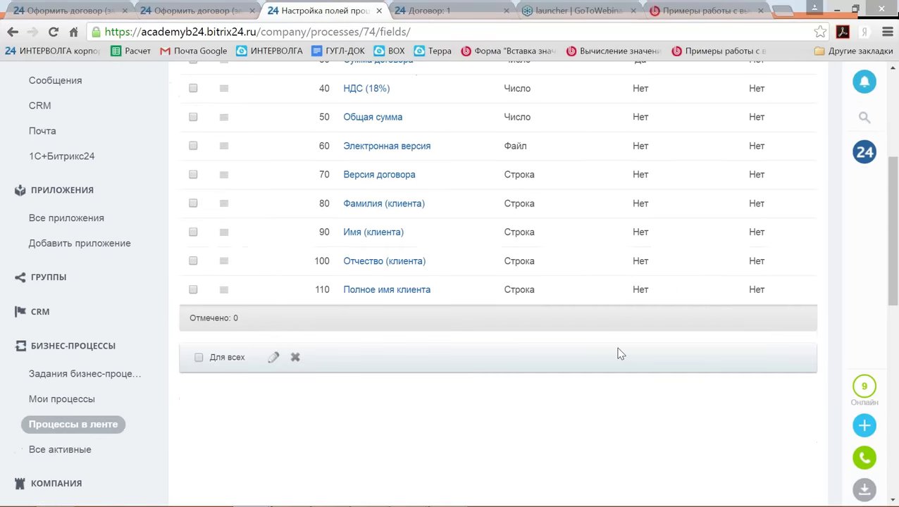
scroll(618, 355, "up", 5)
left_click(517, 144)
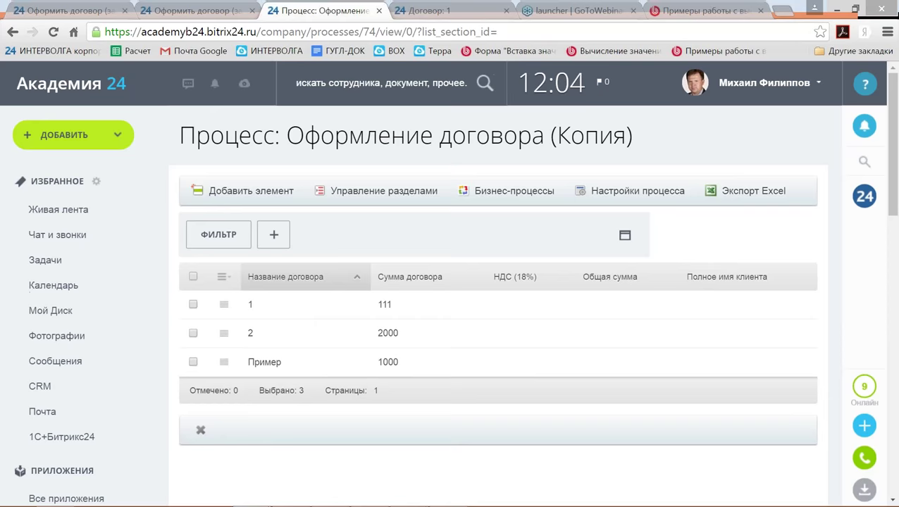
In the short contract template, put an Изменение документа step above the employee notification and open its settings.
left_click(509, 192)
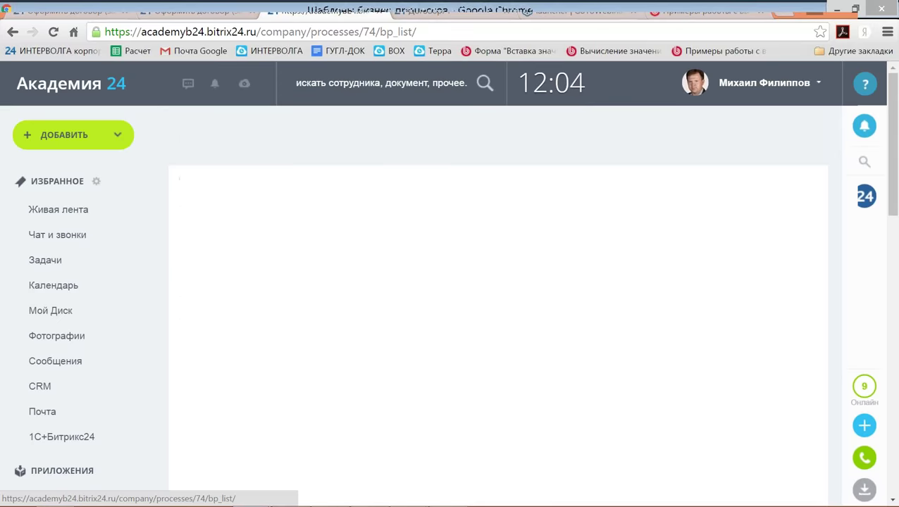
left_click(308, 260)
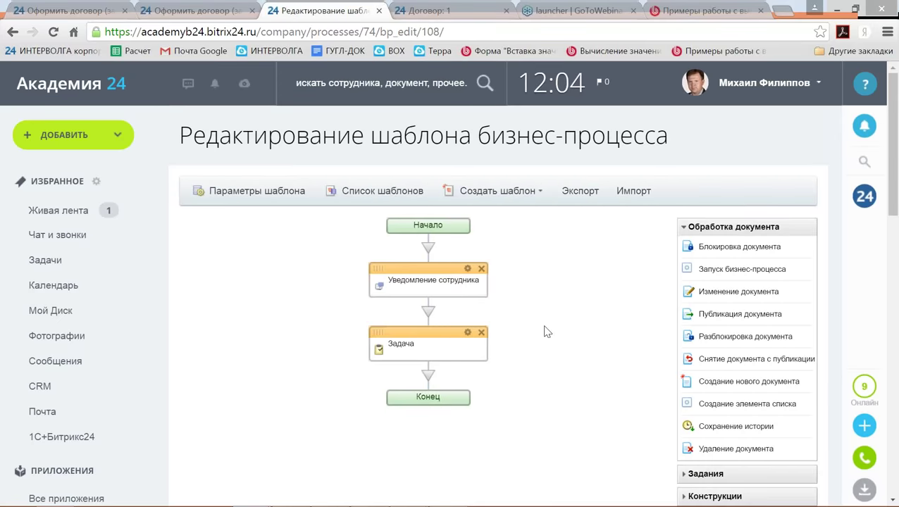
scroll(547, 331, "down", 1)
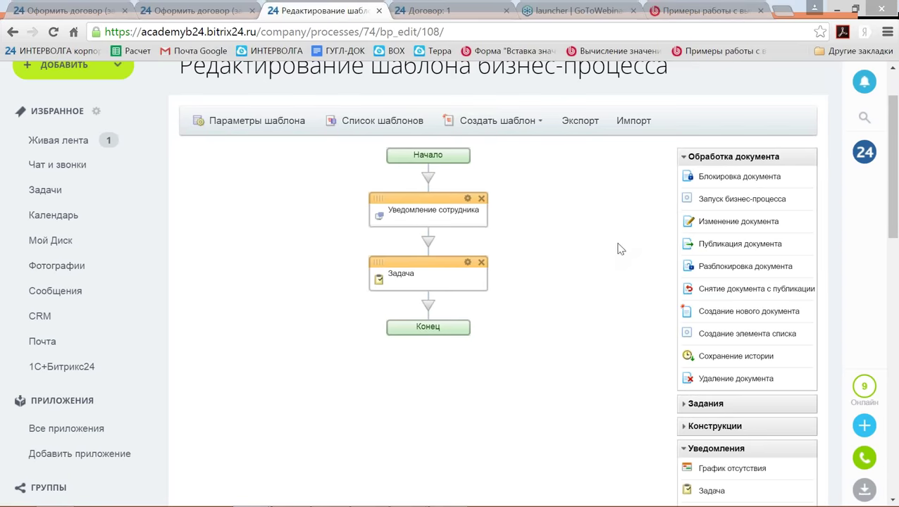
left_click_drag(718, 222, 427, 178)
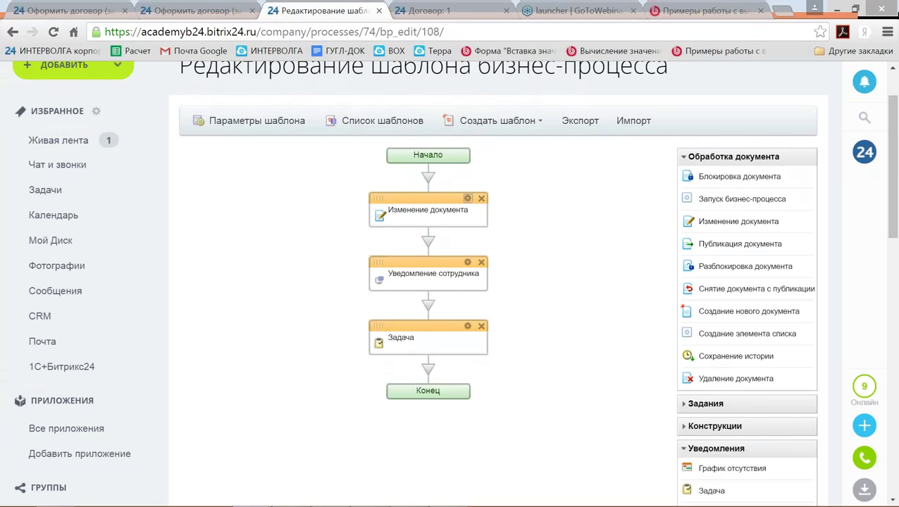
left_click(468, 198)
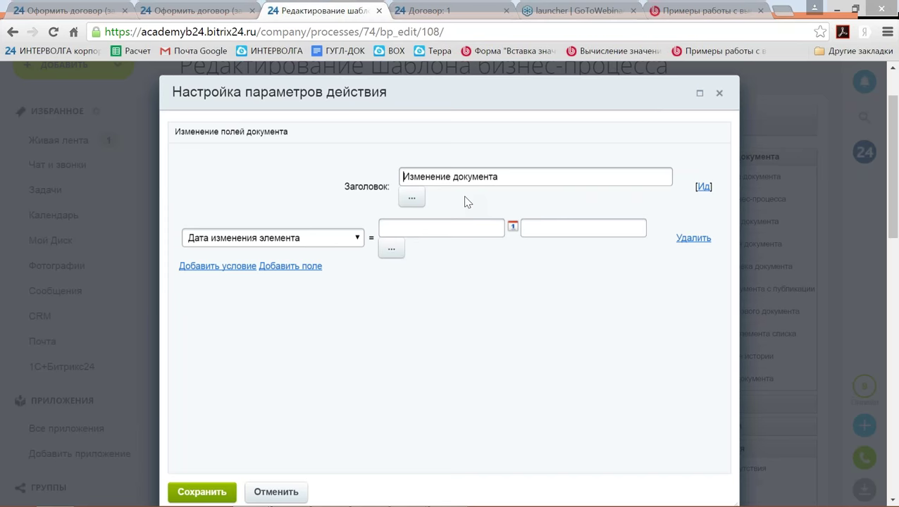
Choose Полное имя клиента as the field to set and insert Фамилия (клиента) as its value.
left_click(358, 239)
left_click_drag(357, 270, 360, 365)
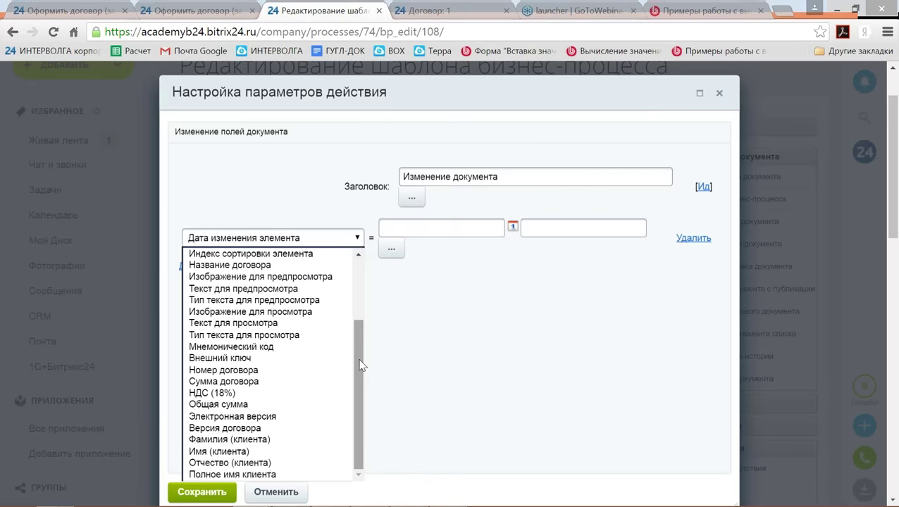
left_click(275, 476)
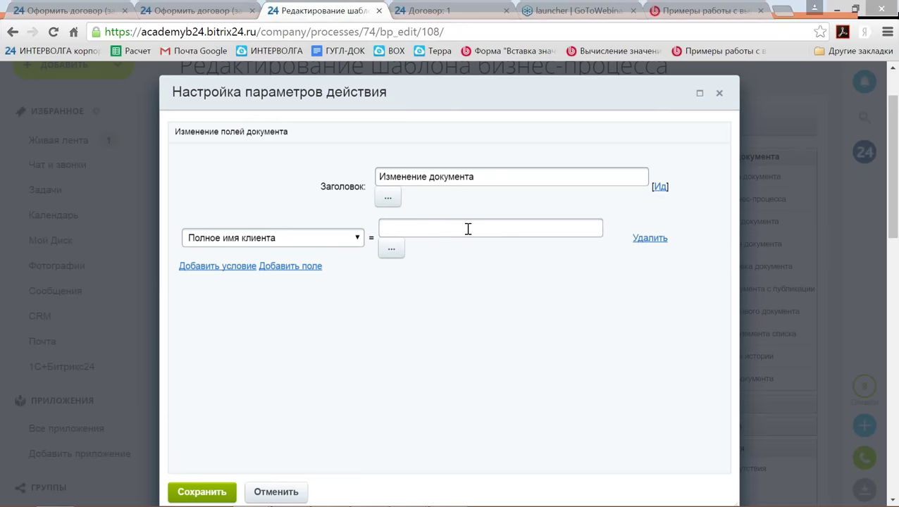
left_click(393, 251)
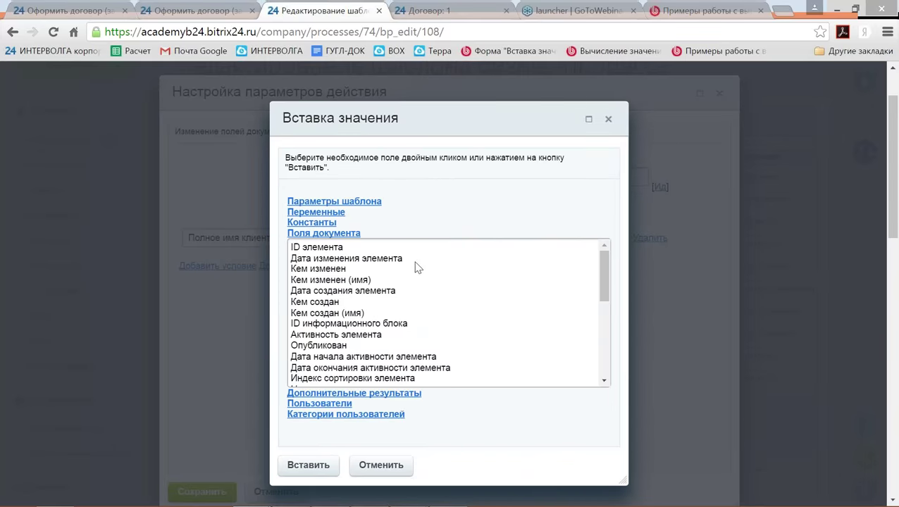
scroll(412, 263, "down", 4)
scroll(497, 307, "down", 3)
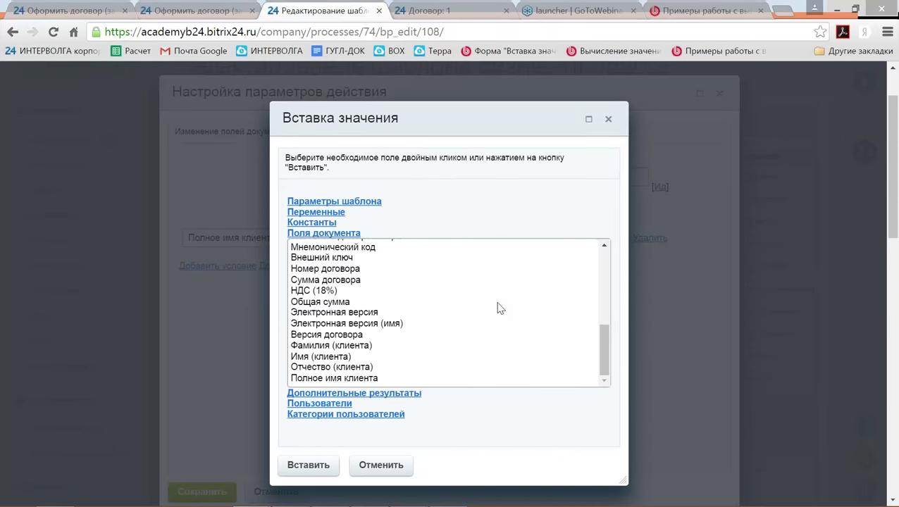
left_click(377, 346)
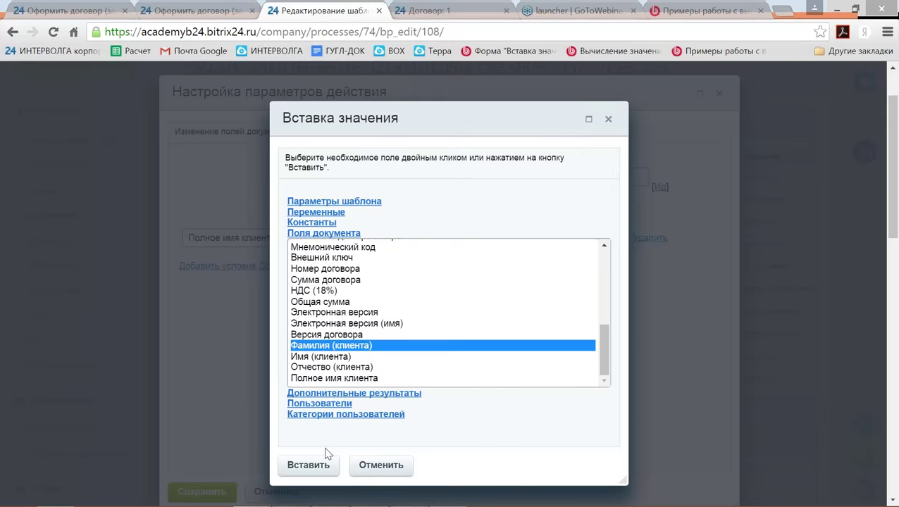
left_click(321, 463)
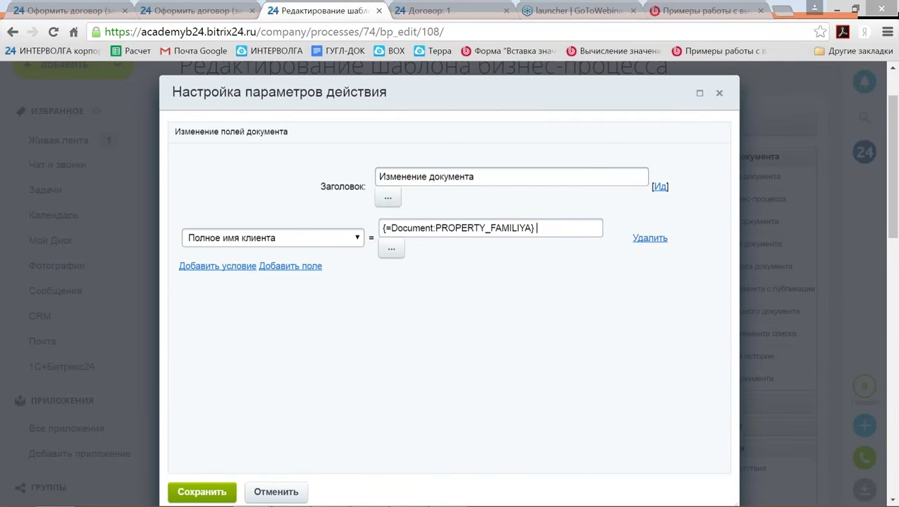
Append Имя (клиента) and Отчество (клиента) to the full name, then add another field row.
left_click(392, 253)
left_click_drag(605, 291, 567, 377)
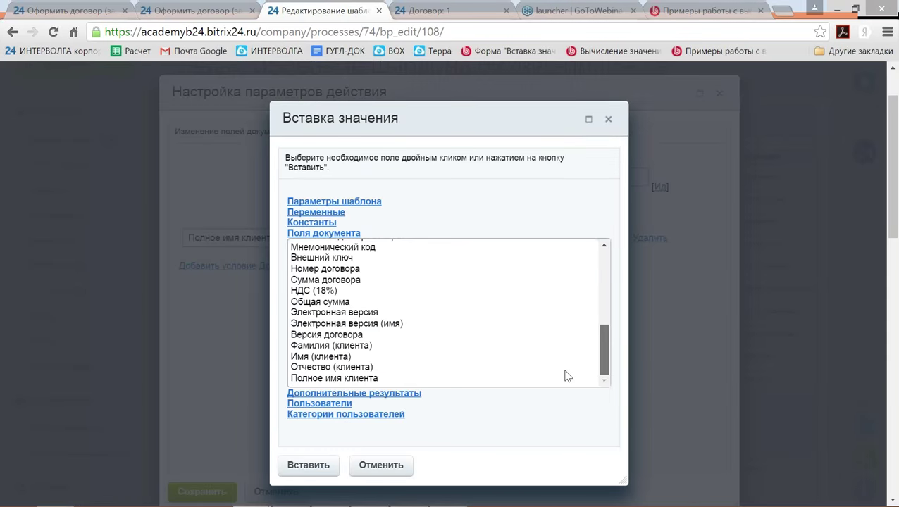
left_click(316, 356)
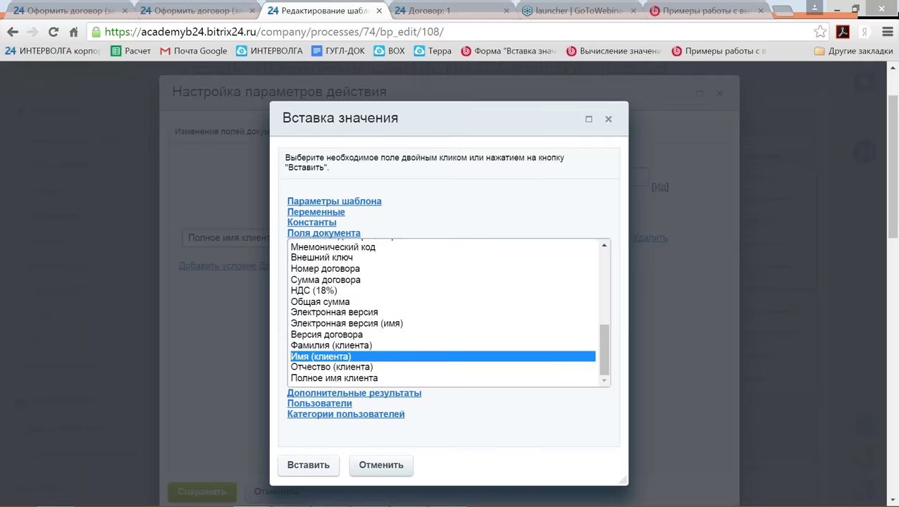
left_click(308, 465)
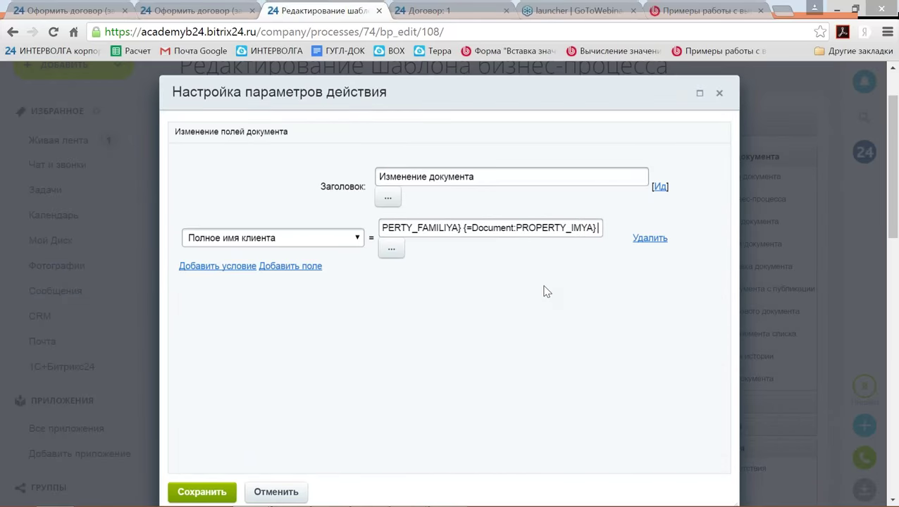
left_click(391, 248)
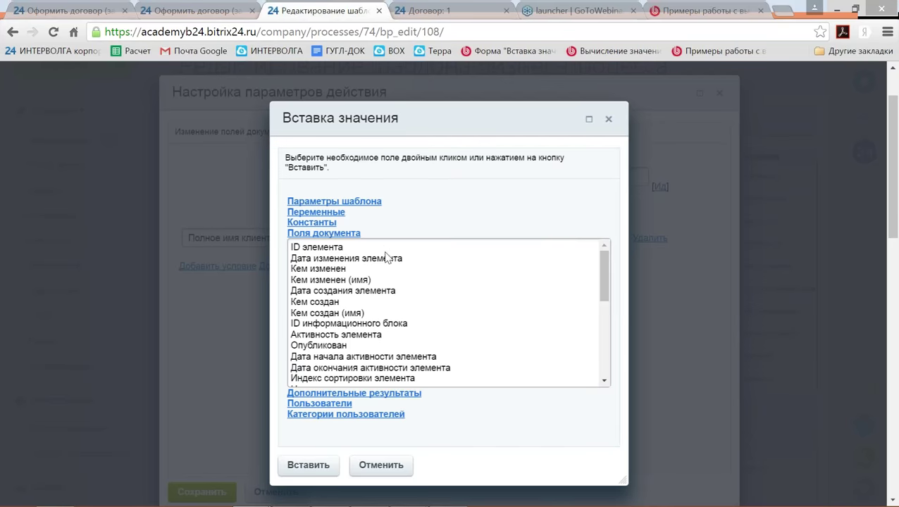
scroll(504, 366, "down", 7)
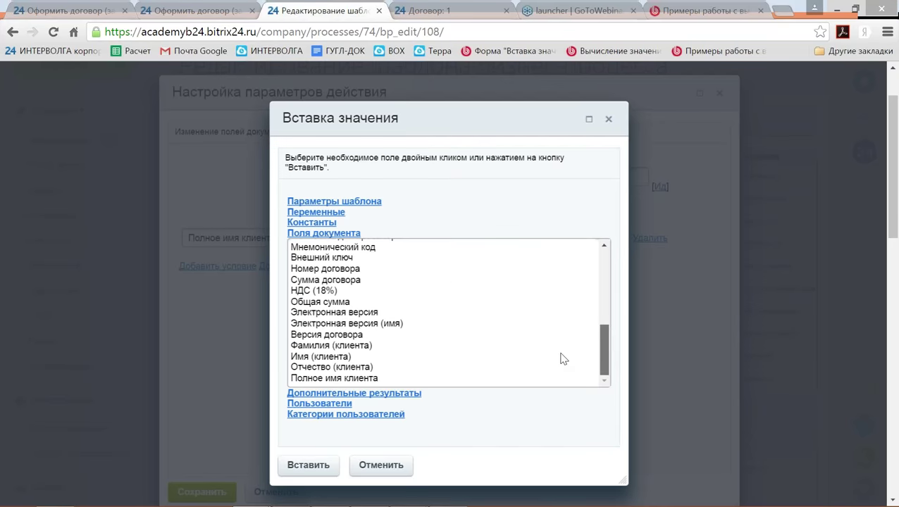
left_click(358, 368)
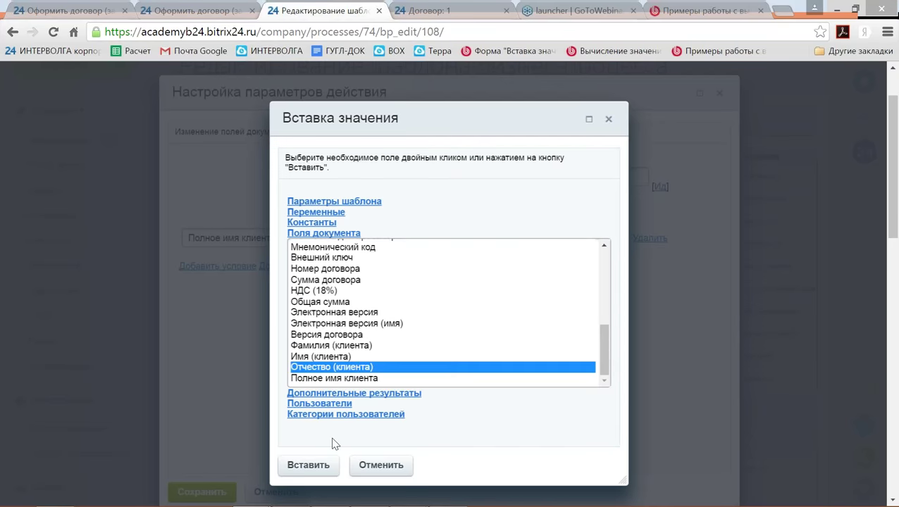
left_click(327, 464)
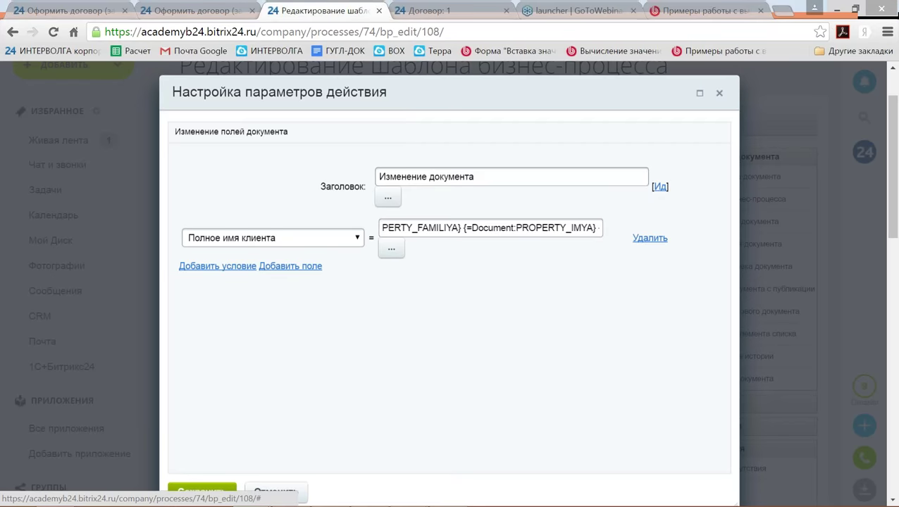
left_click(220, 266)
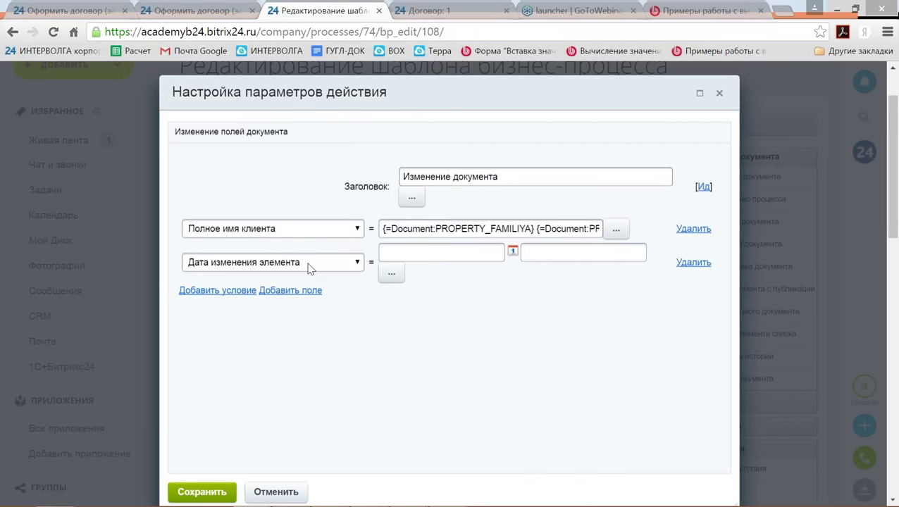
Set the new row's field to НДС (18%) and insert Сумма договора into its value.
left_click(315, 262)
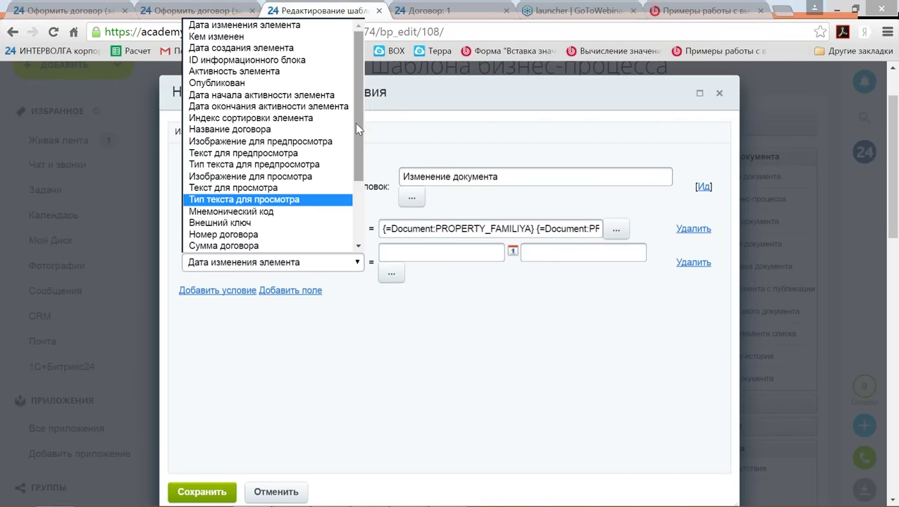
scroll(355, 140, "down", 3)
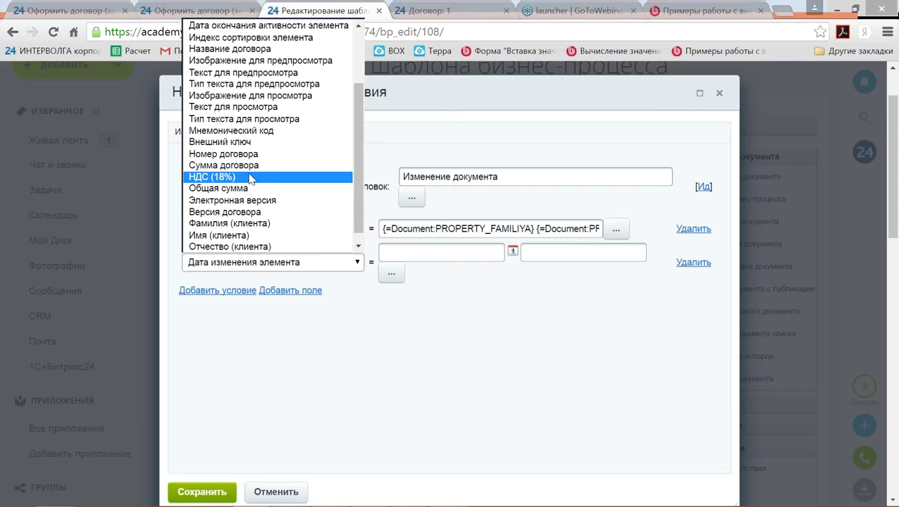
left_click(248, 181)
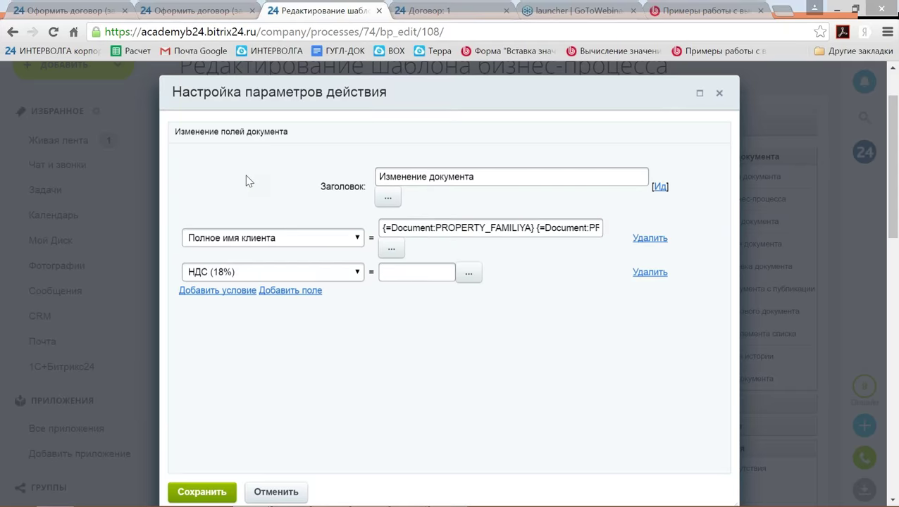
left_click(415, 275)
type("=")
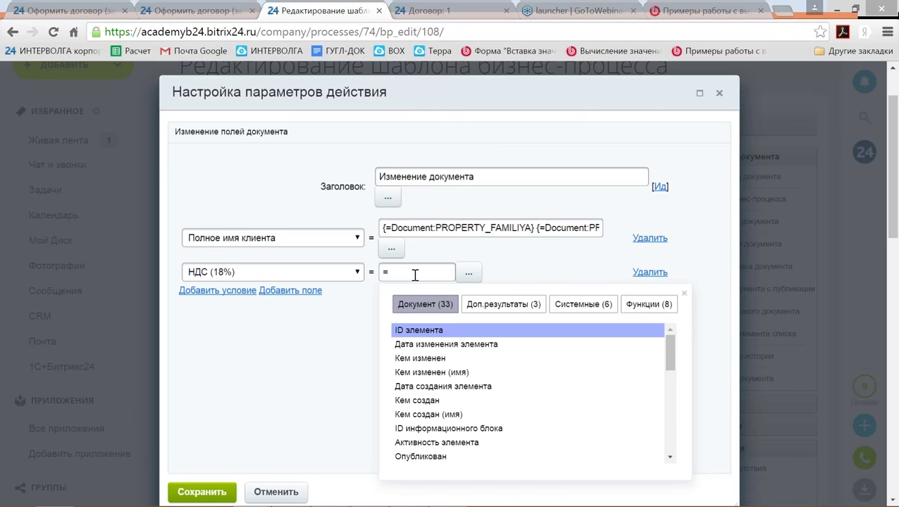
left_click_drag(671, 358, 670, 434)
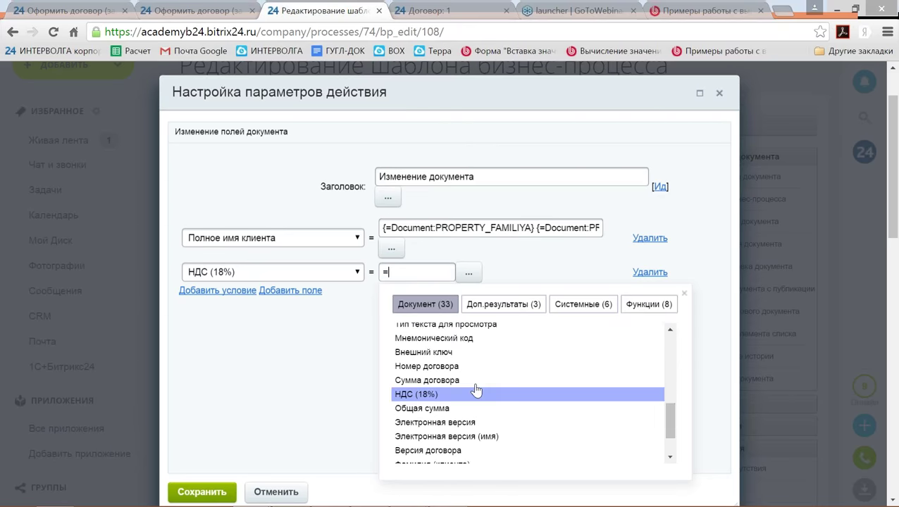
left_click(471, 378)
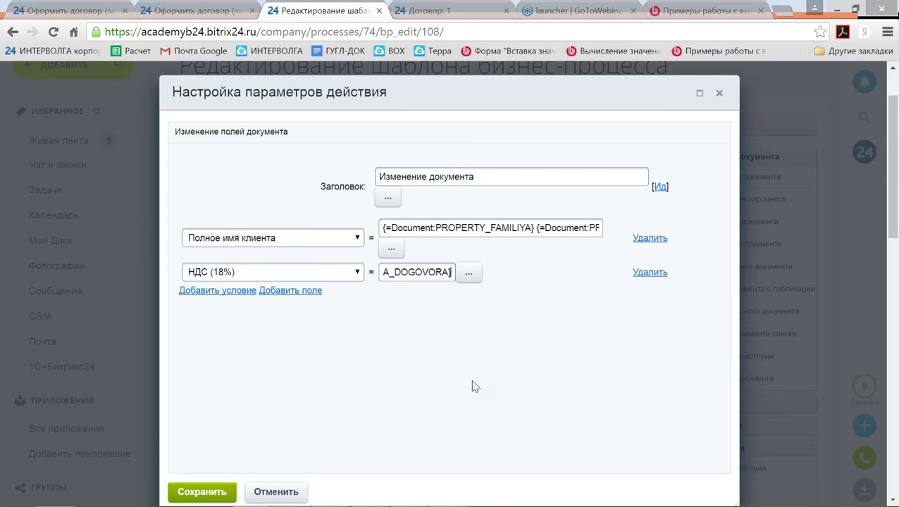
Finish the VAT formula as =Сумма договора*0.18, save the step, and add a second Изменение документа step.
type("*")
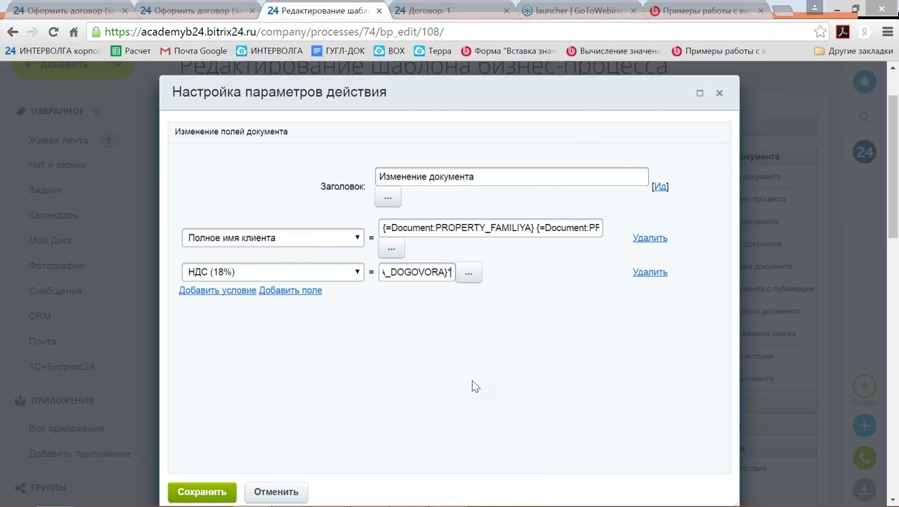
type("0.18")
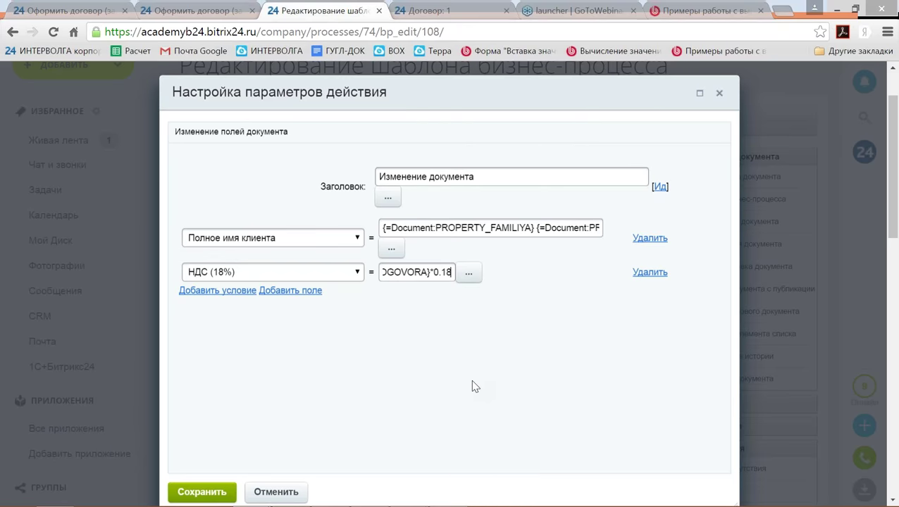
key("Left")
key("Left")
key("Left")
key("Left")
key("Left")
key("Left")
key("Left")
key("Left")
key("Left")
key("Left")
key("Left")
key("Left")
key("Left")
key("Left")
key("Left")
key("Left")
key("Left")
key("Left")
key("Left")
key("Left")
key("Left")
key("Left")
key("Left")
key("Left")
key("Left")
key("Left")
key("Left")
key("Left")
key("Left")
key("Left")
key("Left")
key("Left")
key("Left")
key("Left")
key("Left")
key("Left")
key("Left")
key("Left")
key("Left")
key("Left")
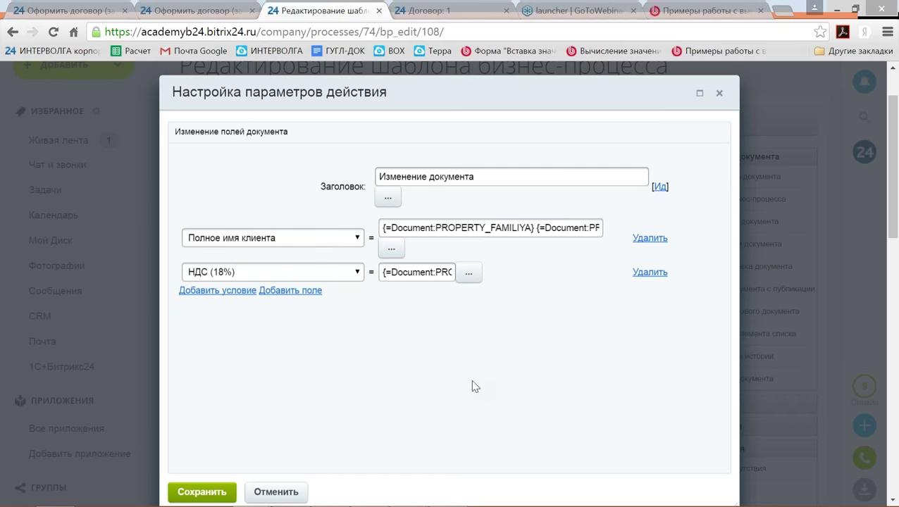
type("=")
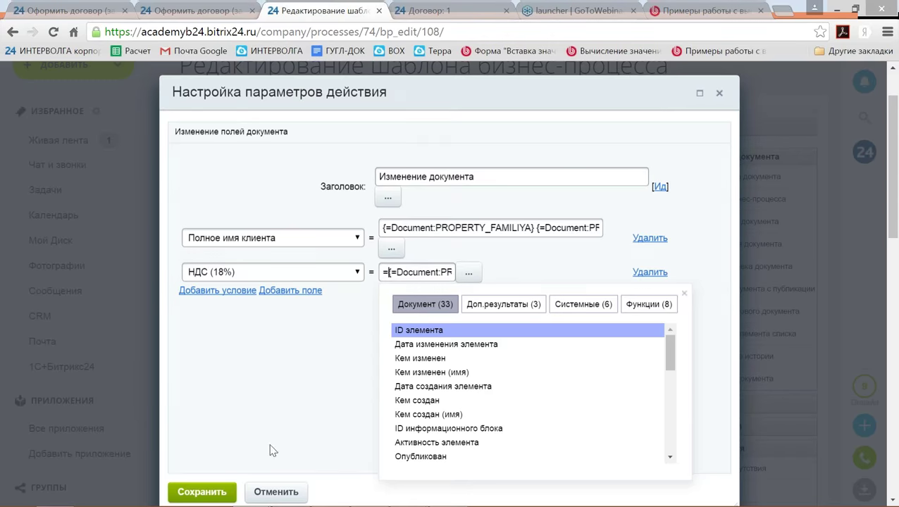
left_click(213, 494)
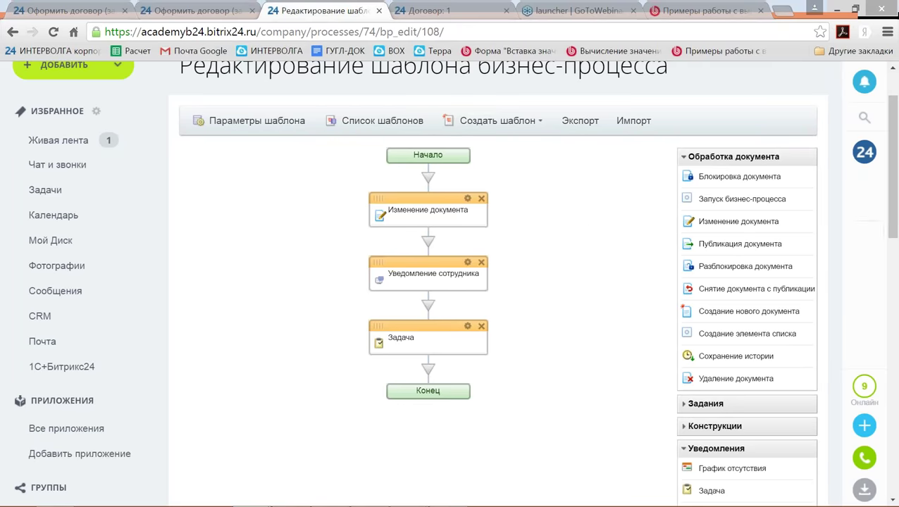
left_click_drag(742, 226, 430, 244)
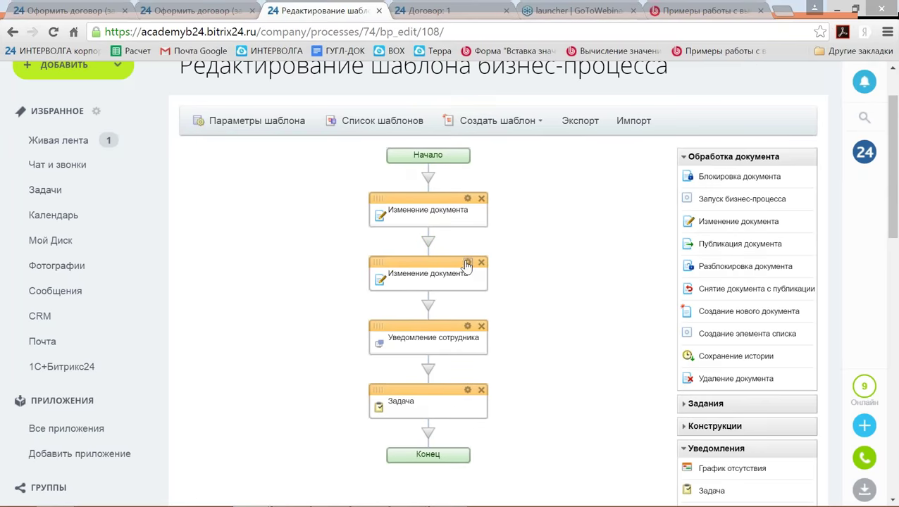
In the second step, choose Общая сумма and insert НДС (18%) into its value.
left_click(468, 264)
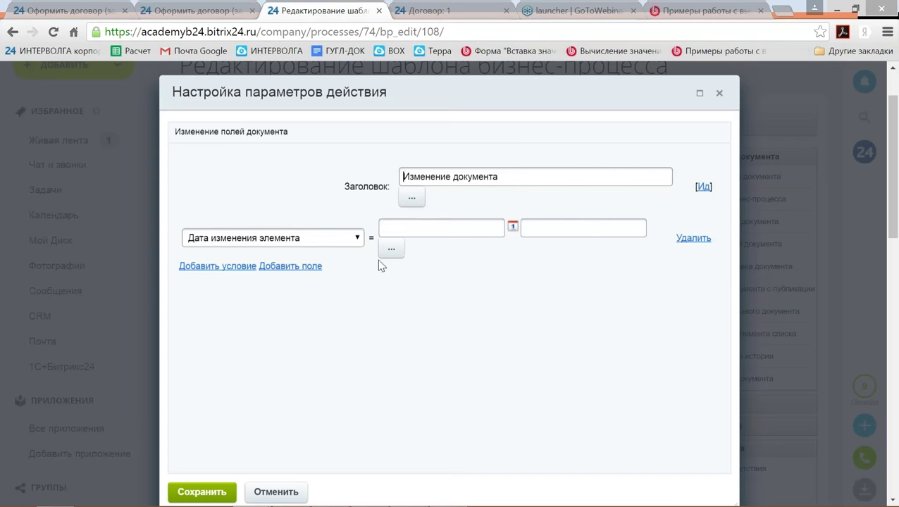
left_click(359, 238)
left_click_drag(356, 277, 367, 377)
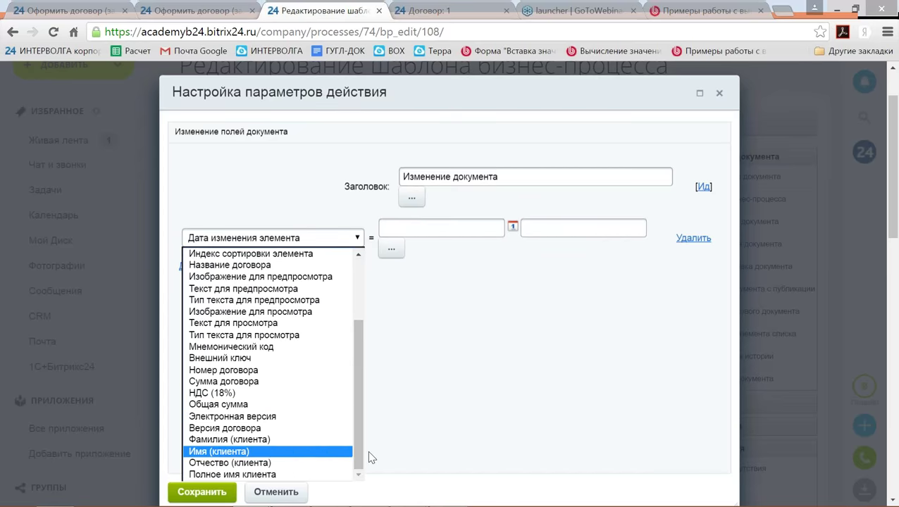
left_click(284, 406)
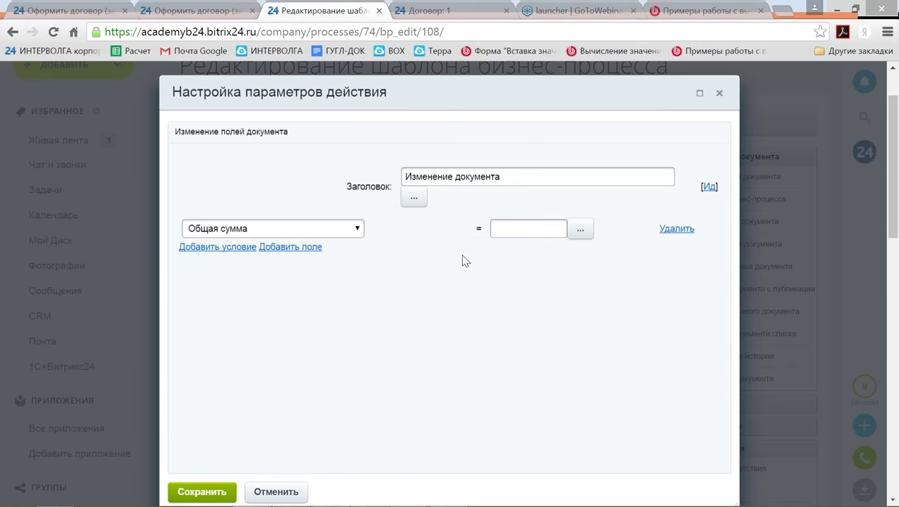
left_click(519, 229)
left_click(581, 232)
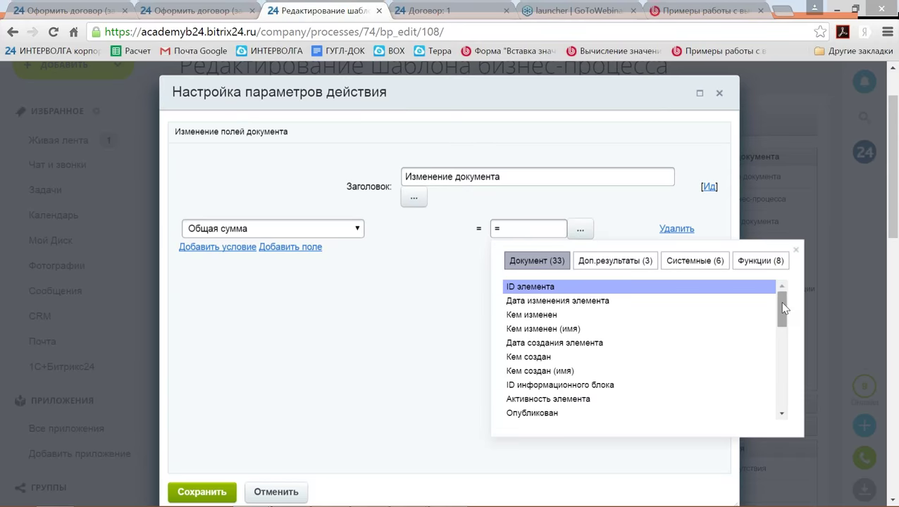
scroll(785, 310, "down", 1)
left_click_drag(787, 328, 786, 375)
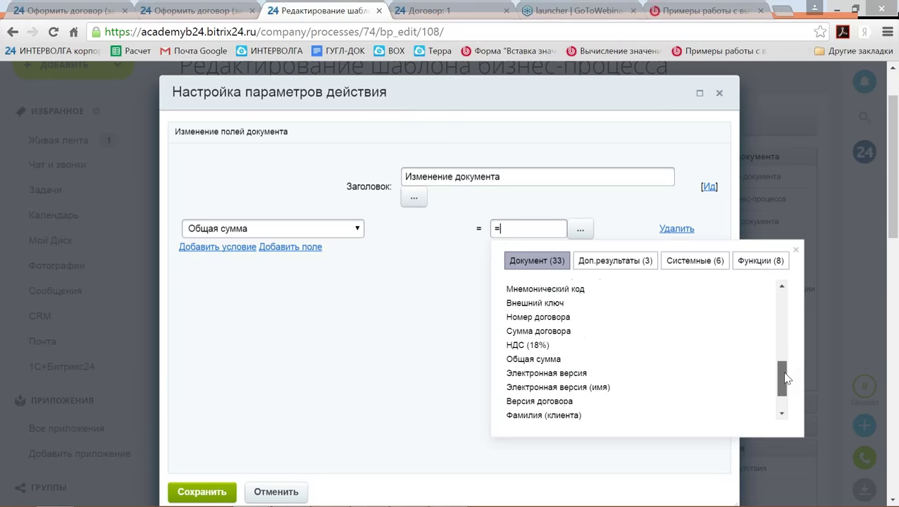
left_click(597, 345)
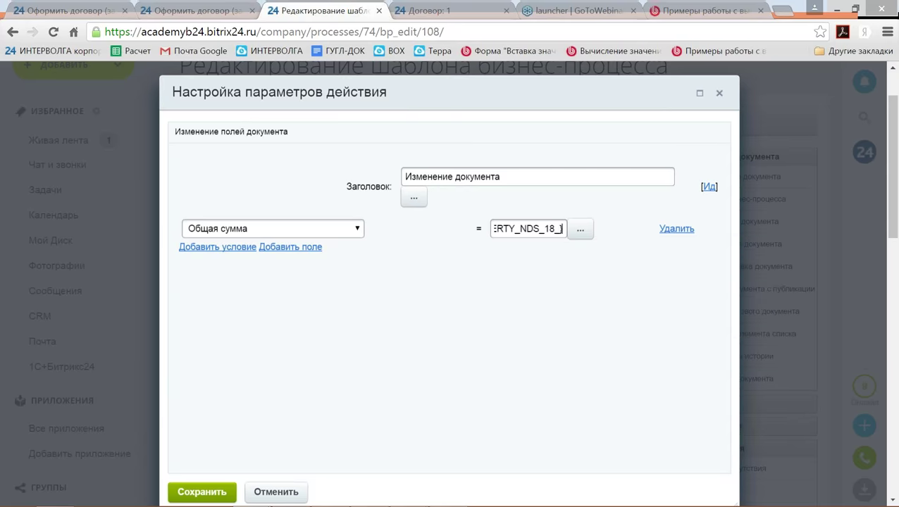
Add + Сумма договора to the total formula, prefix it with =, and save the step.
type("+")
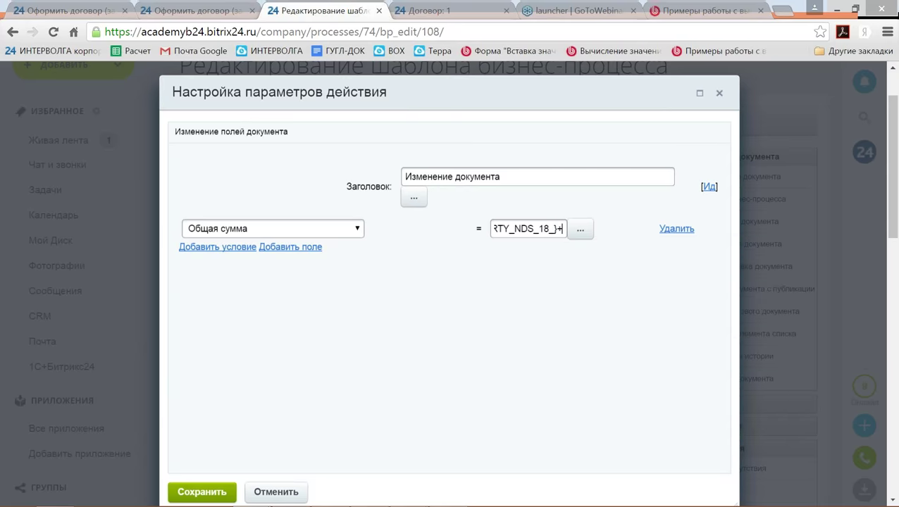
left_click(579, 229)
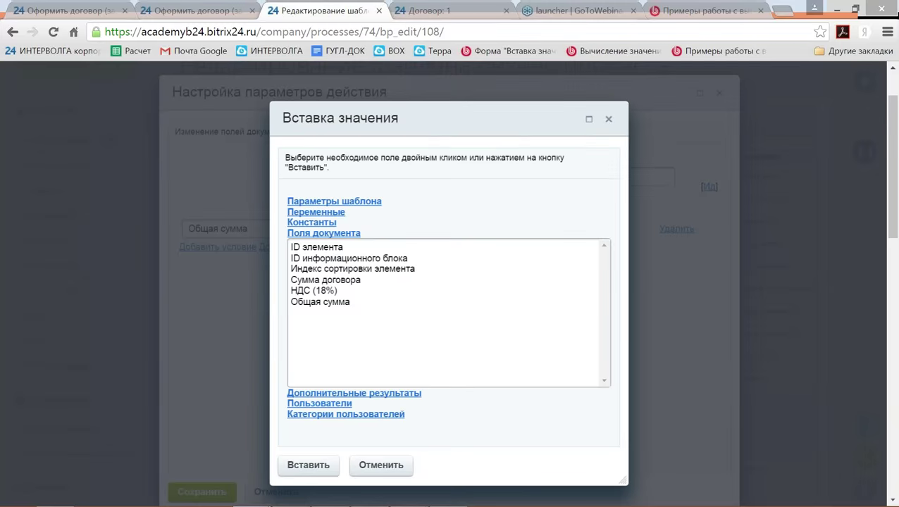
left_click(328, 282)
left_click(315, 466)
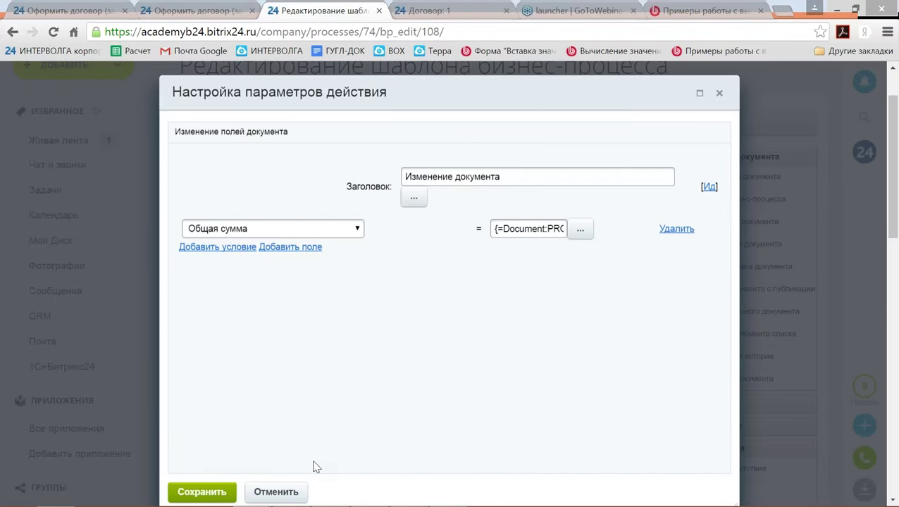
type("=")
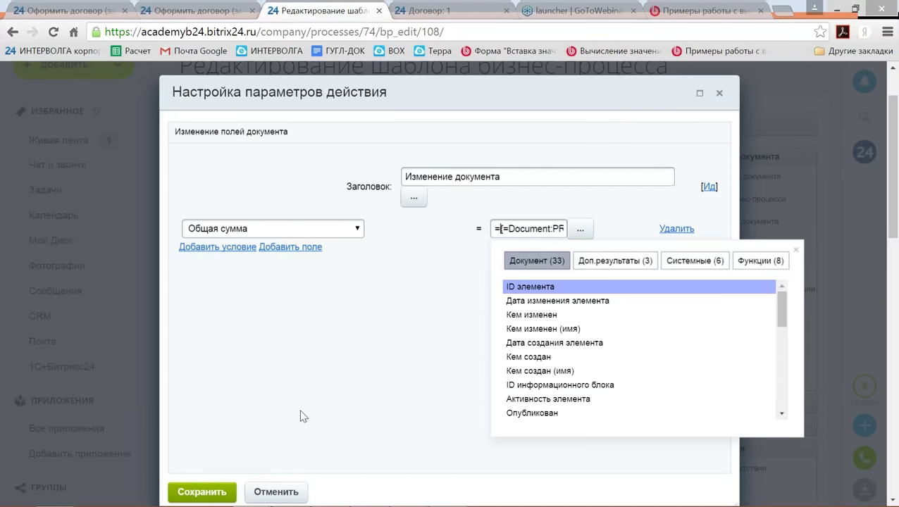
left_click(195, 492)
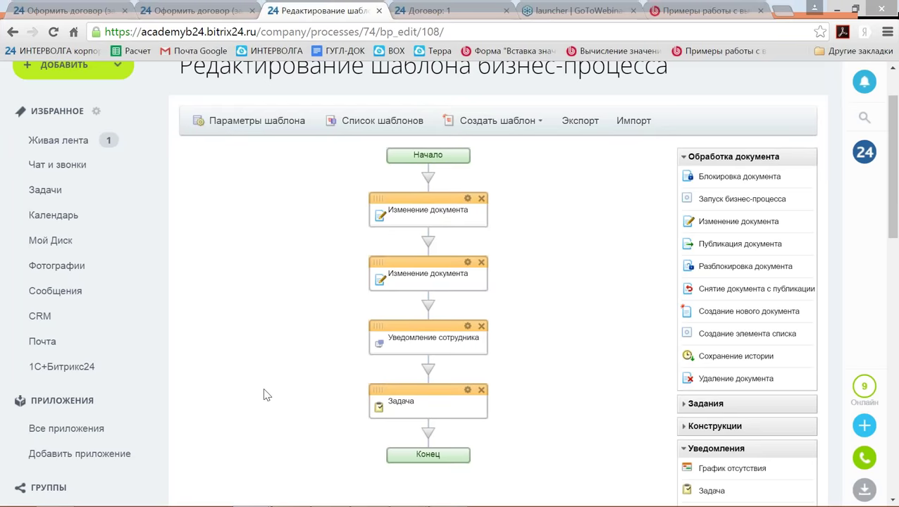
scroll(265, 396, "down", 10)
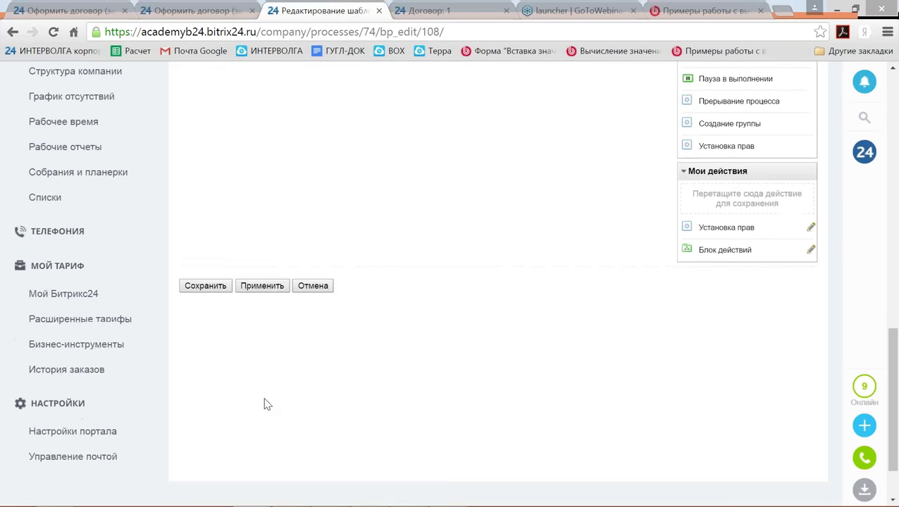
Save the template and start contract Примериспользования выражений with number 3 and sum 10000.
scroll(264, 404, "down", 1)
left_click(213, 241)
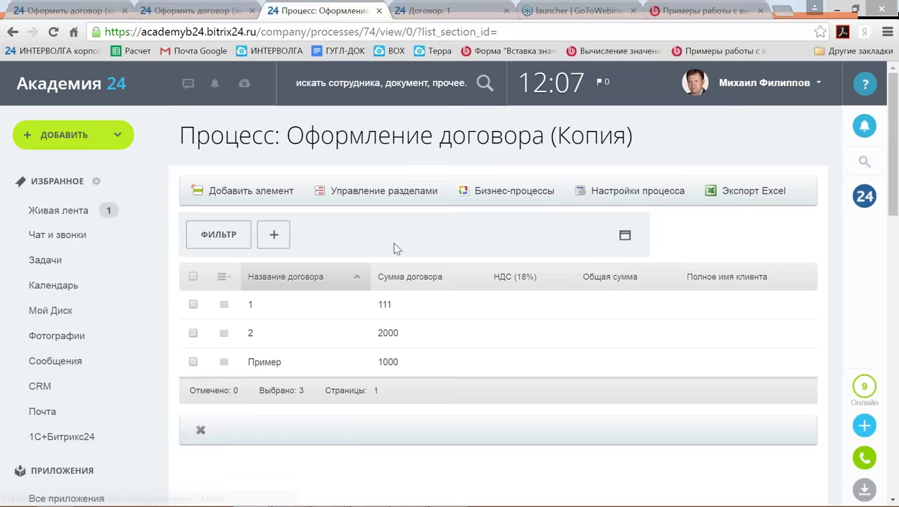
left_click(247, 190)
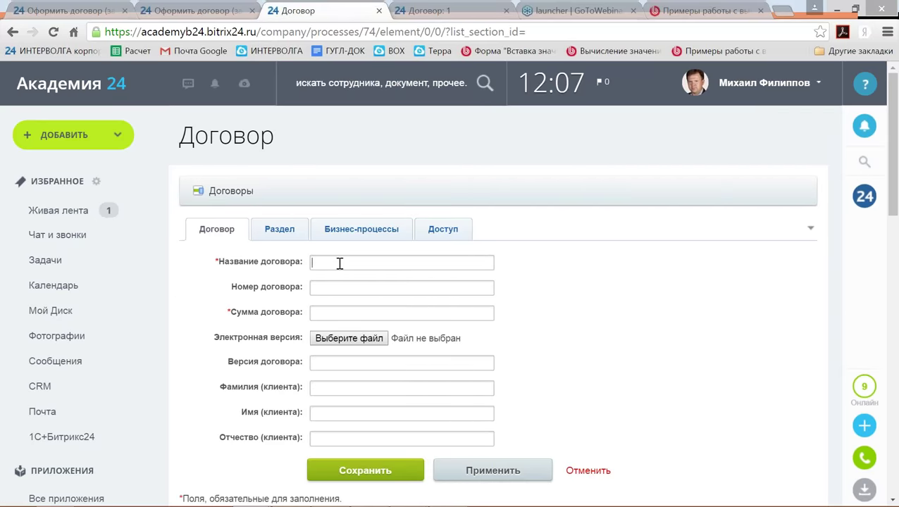
type("Пример")
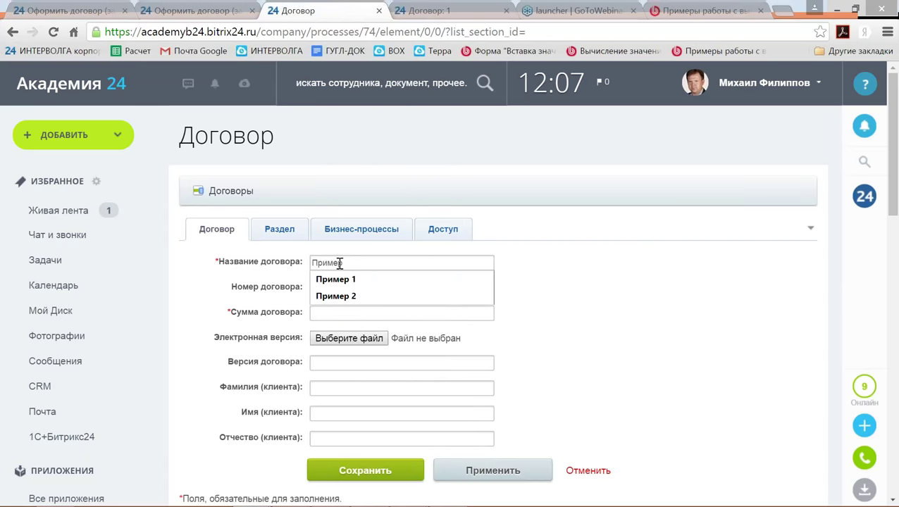
type(" выражений")
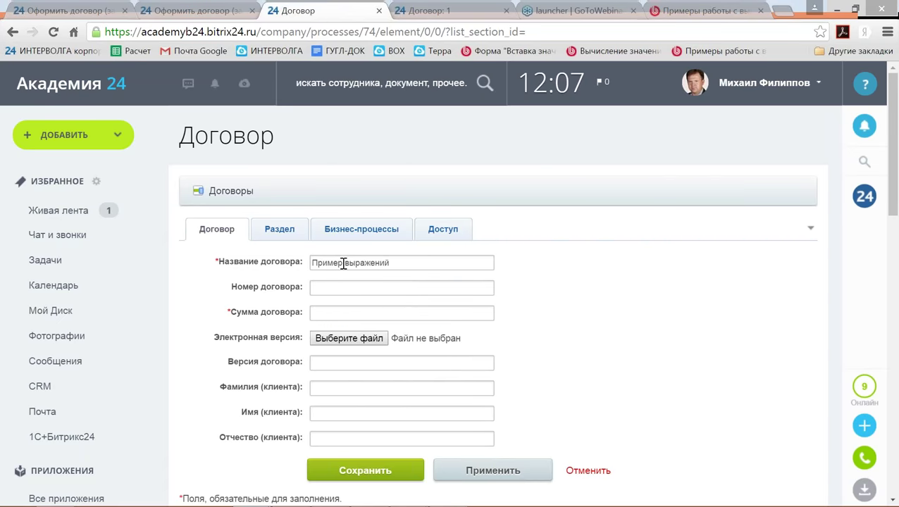
left_click(344, 264)
type("использования")
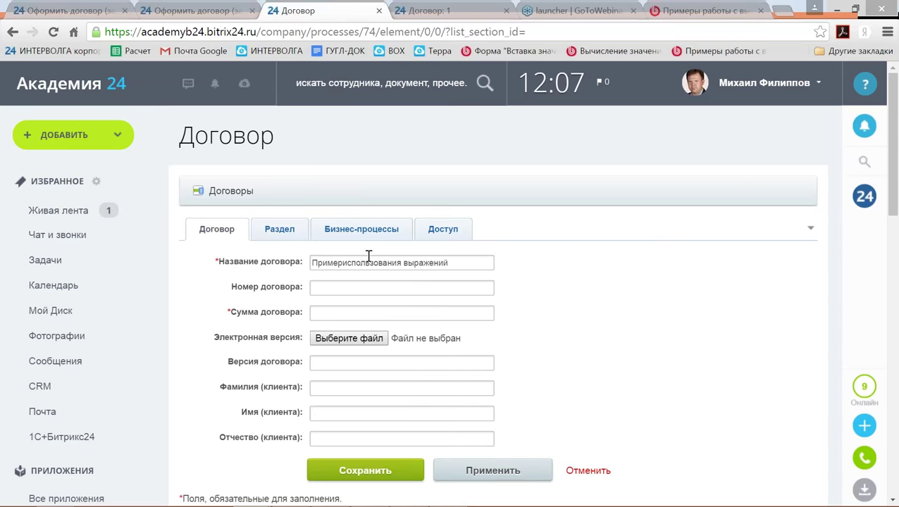
key("Tab")
type("3")
left_click(326, 313)
type("10000")
Enter the client's surname, first name and patronymic, then save the contract.
scroll(493, 282, "down", 1)
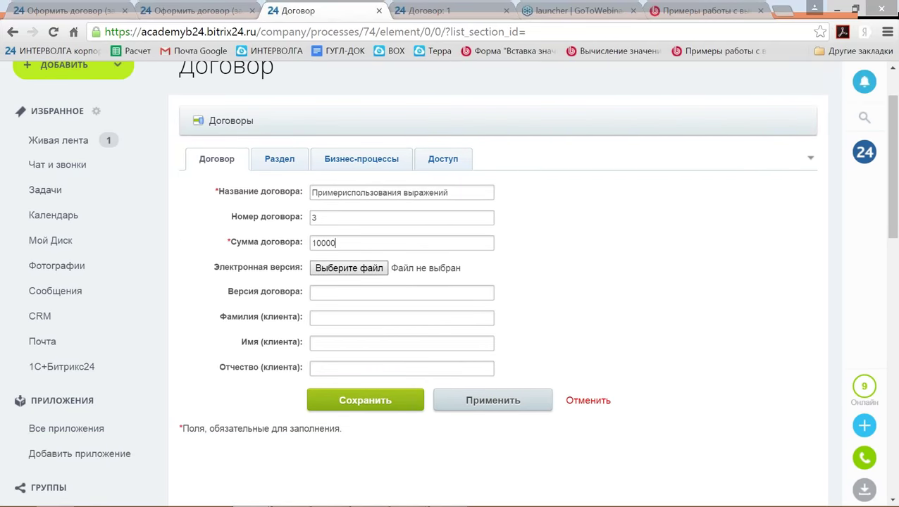
left_click(324, 319)
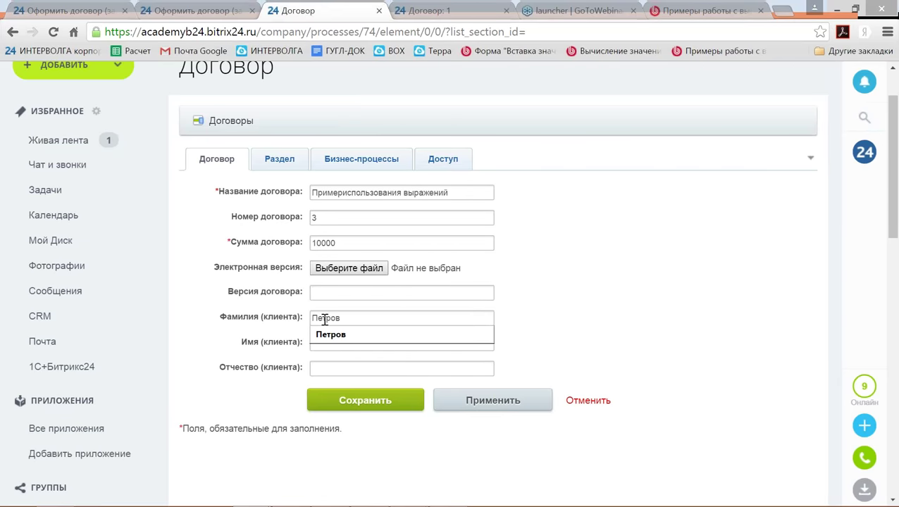
left_click(332, 335)
left_click(343, 344)
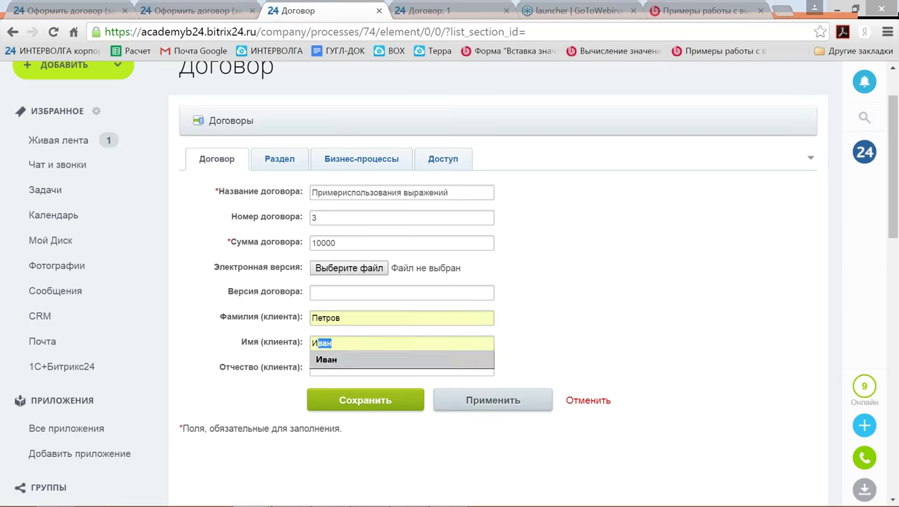
left_click(331, 360)
left_click(338, 369)
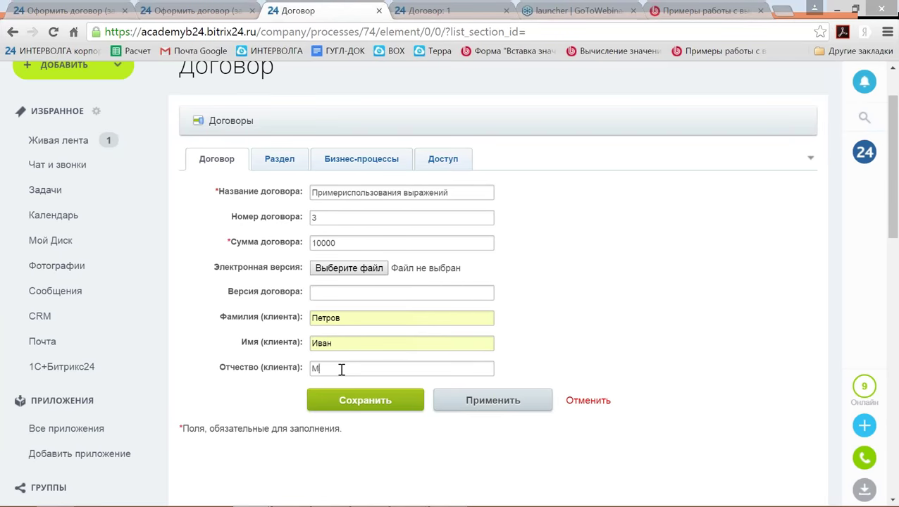
left_click(392, 402)
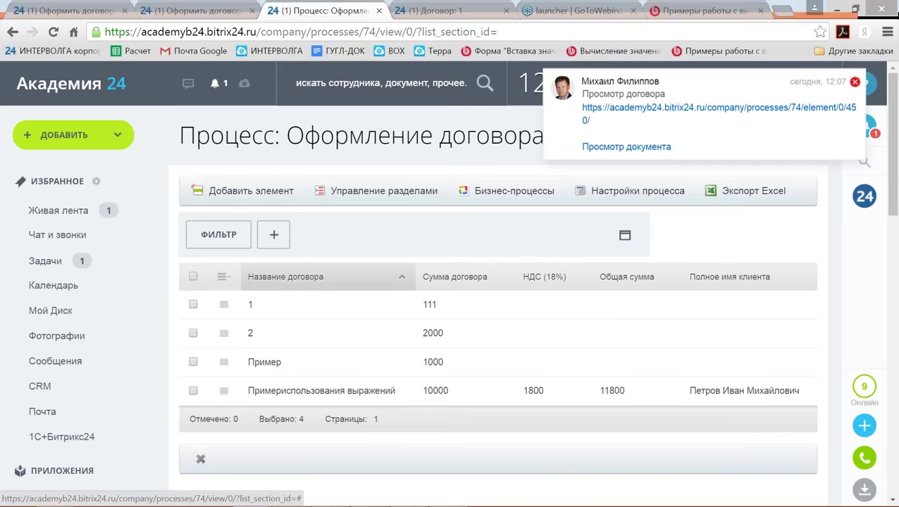
Complete both Оформить договор tasks at once with the Завершить bulk action.
left_click(855, 82)
left_click(46, 262)
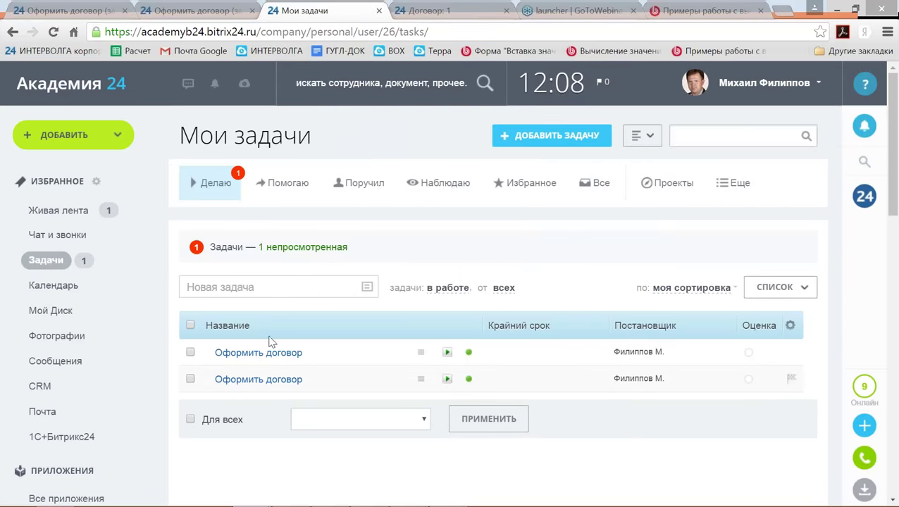
left_click(191, 353)
left_click(190, 379)
left_click(361, 420)
left_click(317, 275)
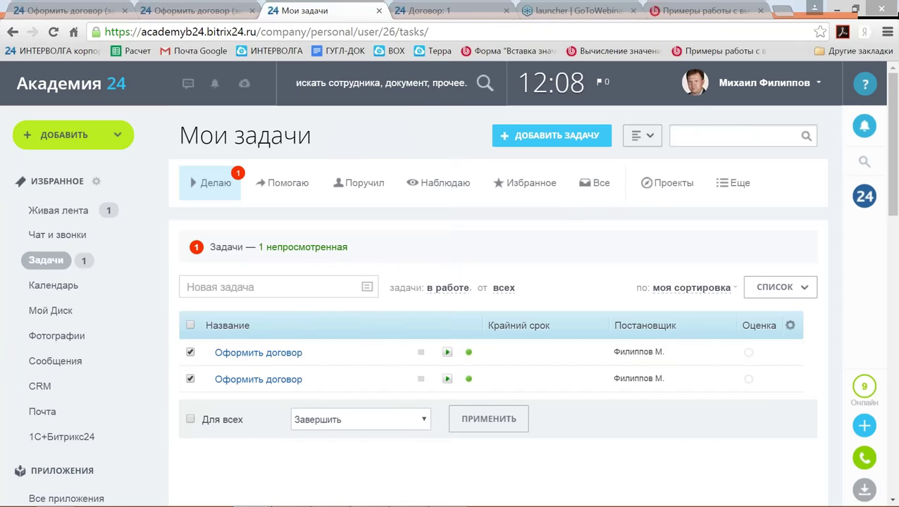
left_click(477, 420)
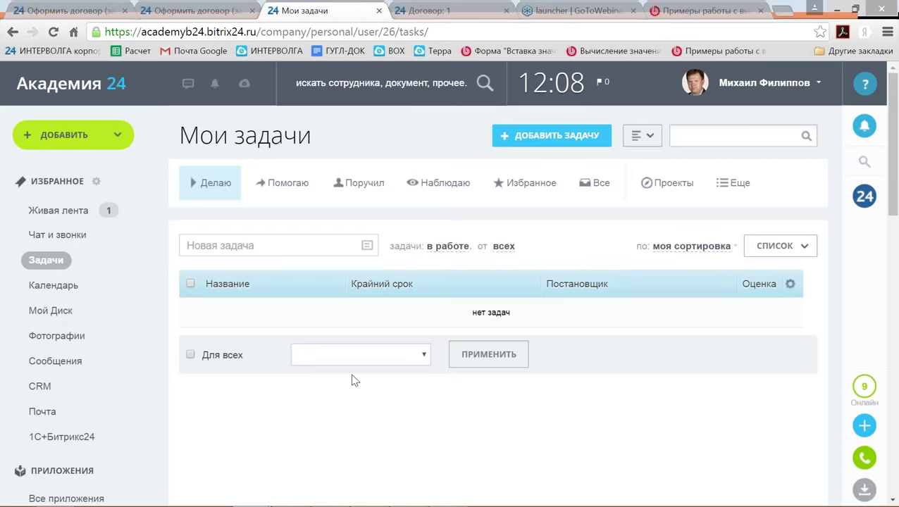
scroll(355, 384, "down", 5)
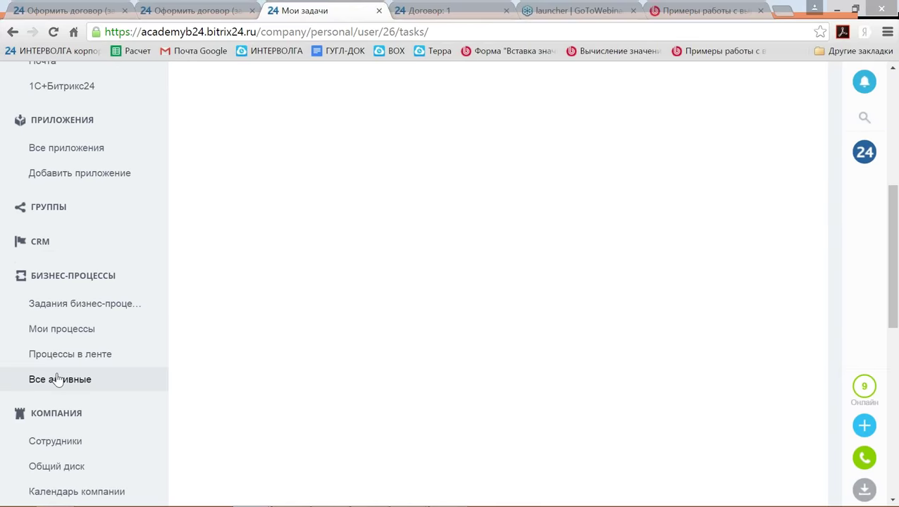
scroll(59, 379, "down", 1)
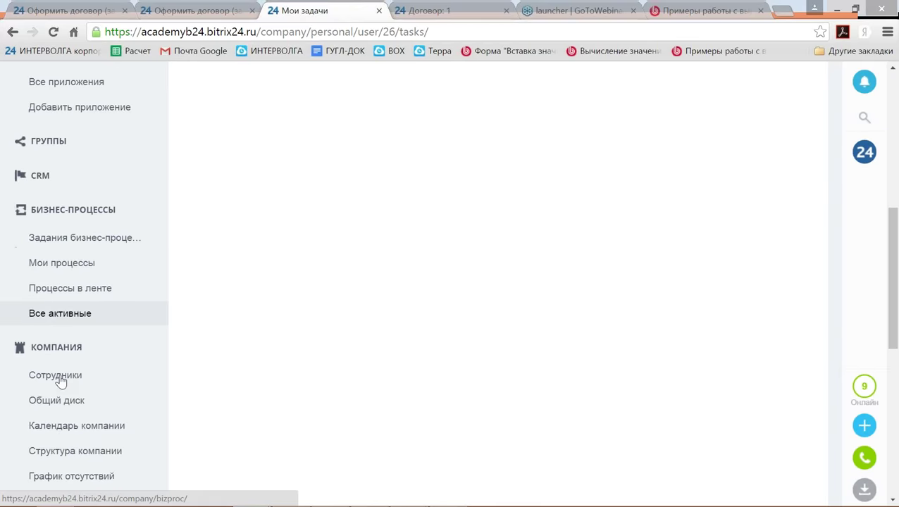
left_click(71, 286)
Open the Оформление договора (Копия) list to check НДС 1800, total 11800 and the full name.
left_click(634, 367)
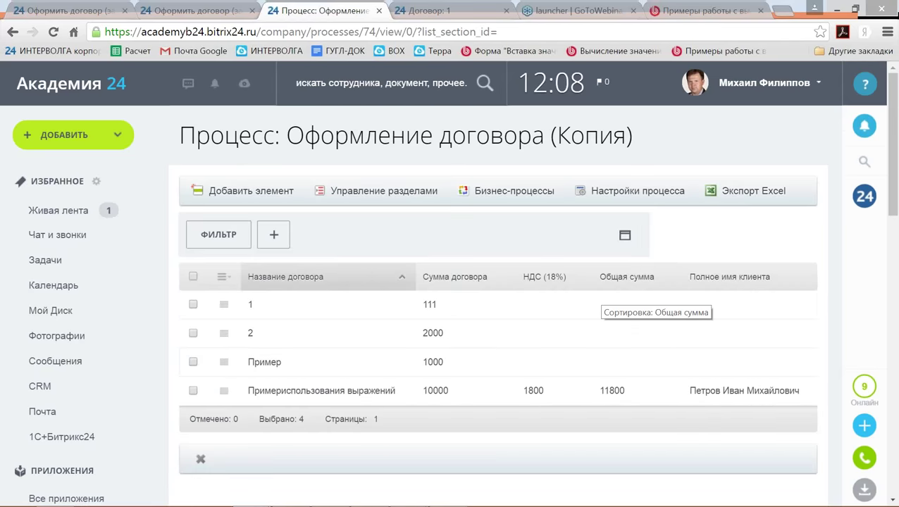
scroll(603, 303, "down", 1)
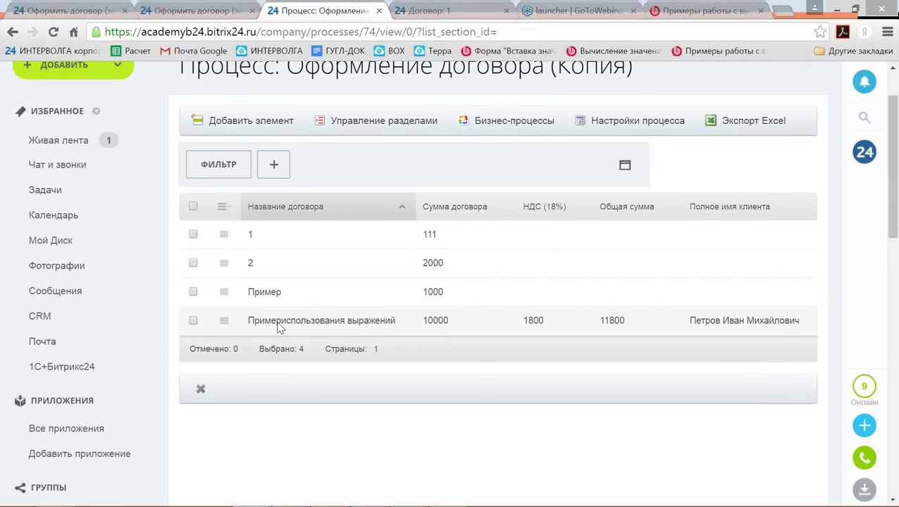
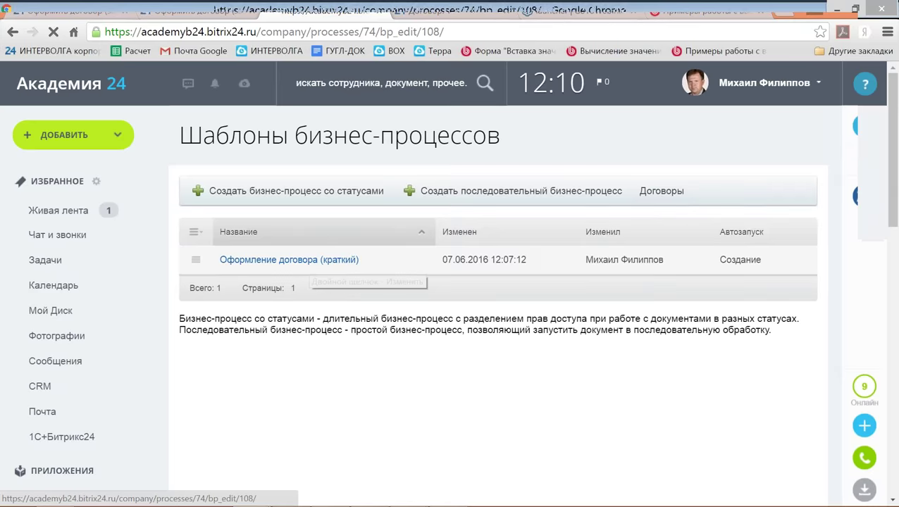
Open the settings of the contract template's Задача action.
scroll(564, 298, "down", 1)
scroll(564, 299, "down", 5)
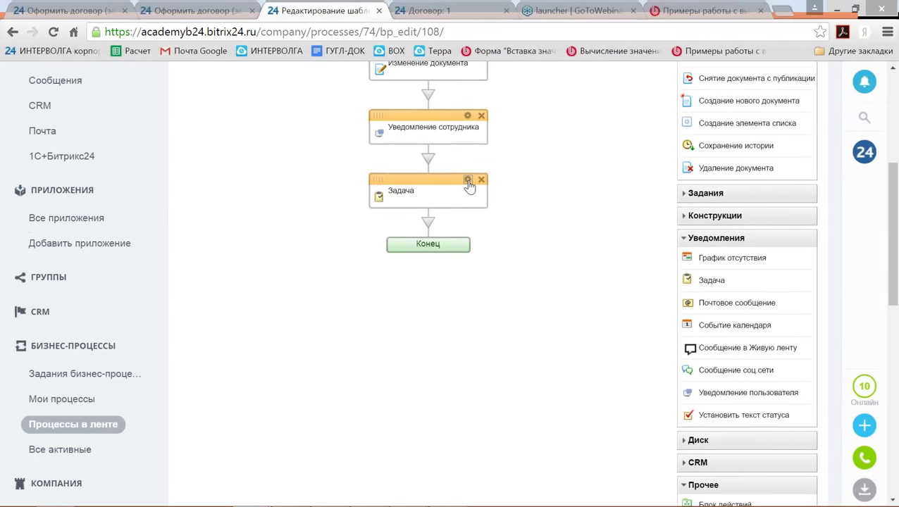
left_click(468, 182)
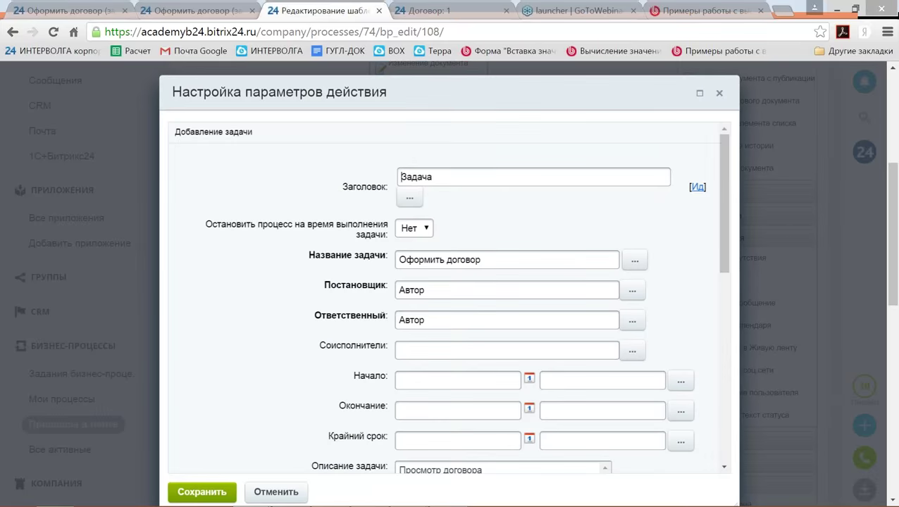
scroll(464, 245, "down", 2)
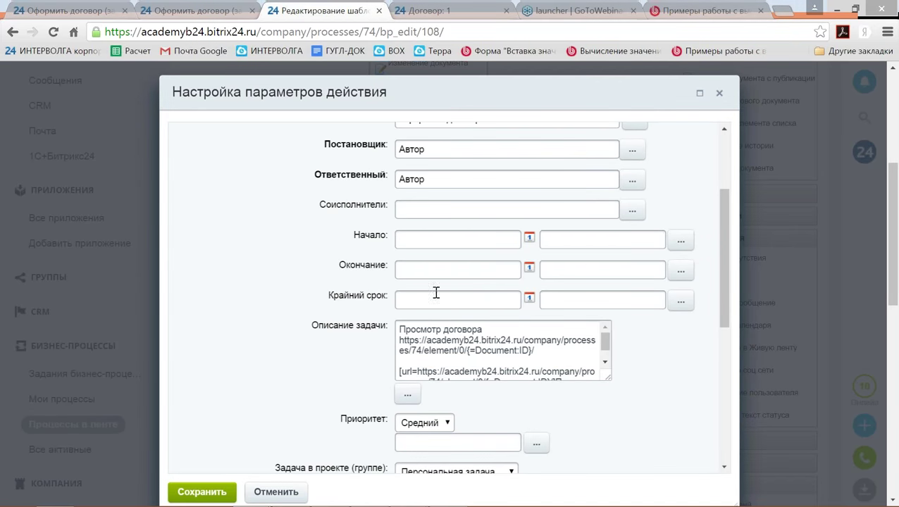
Set the task's Начало time to {=System:Now}, then bring up the expressions tutorial lesson.
left_click(556, 240)
type("{=System:Now")
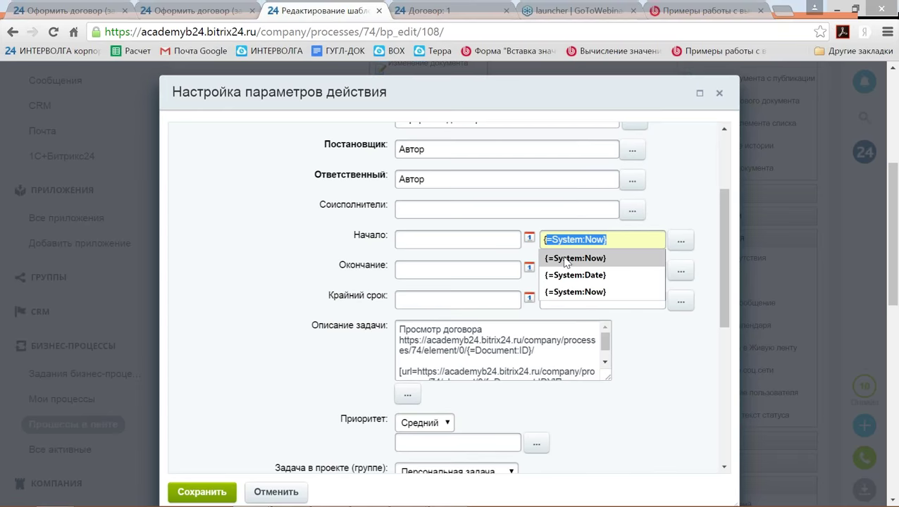
left_click(565, 259)
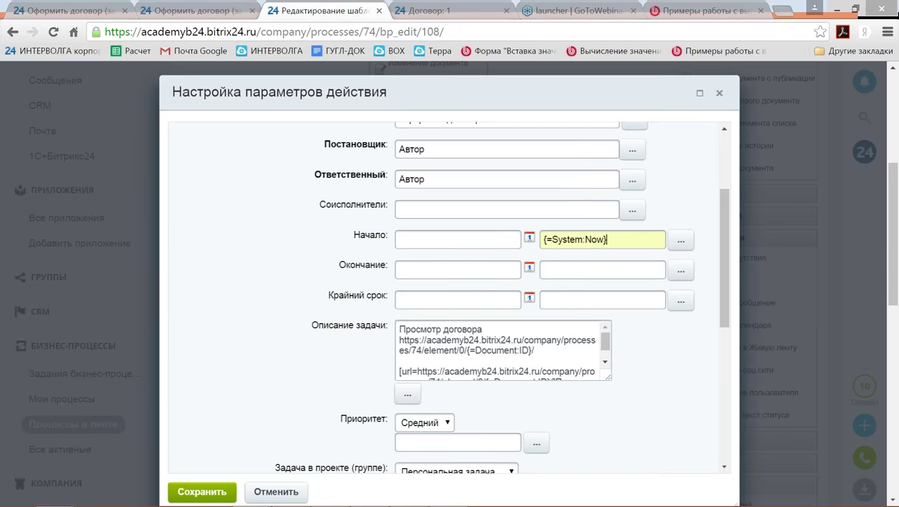
left_click(561, 302)
left_click(695, 12)
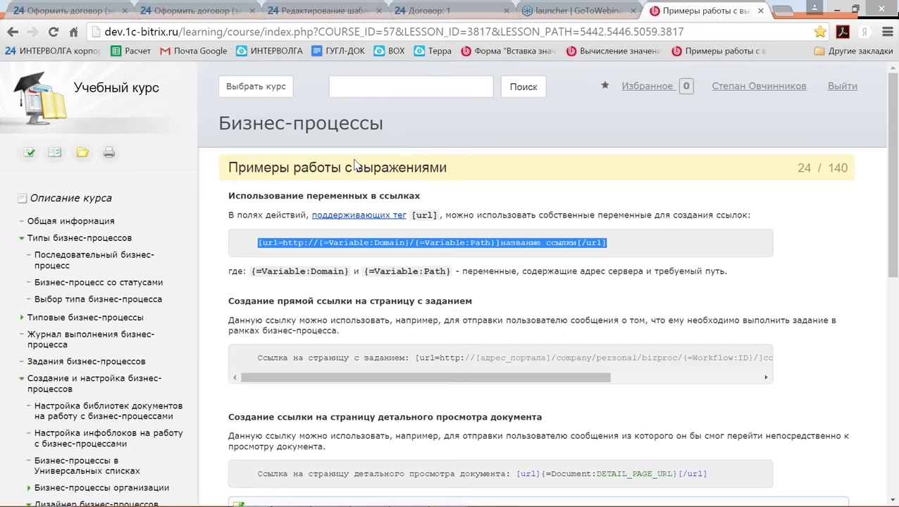
Open the 'Вычисление значений выражений в параметрах действий' lesson and select the =Dateadd({=Document:DATE_CREATE}, "-2d") example.
left_click(355, 165)
scroll(380, 310, "down", 2)
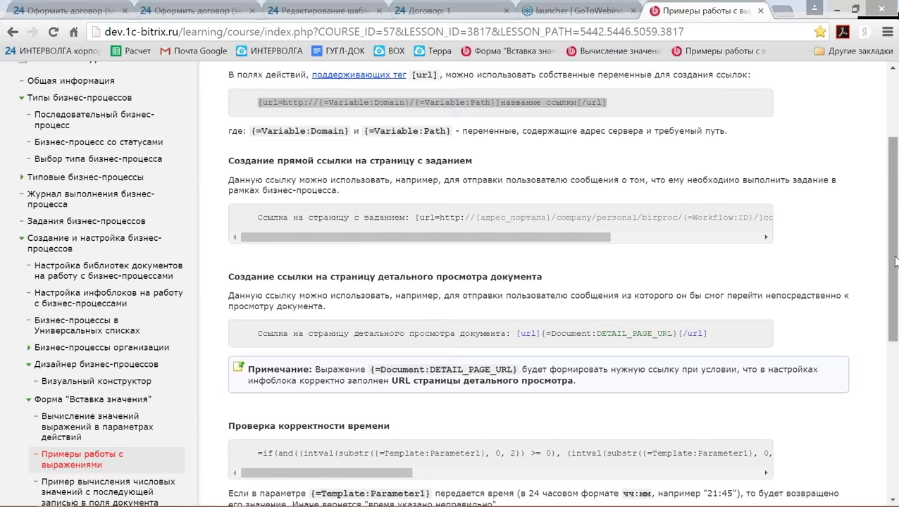
scroll(890, 374, "down", 1)
scroll(890, 374, "down", 5)
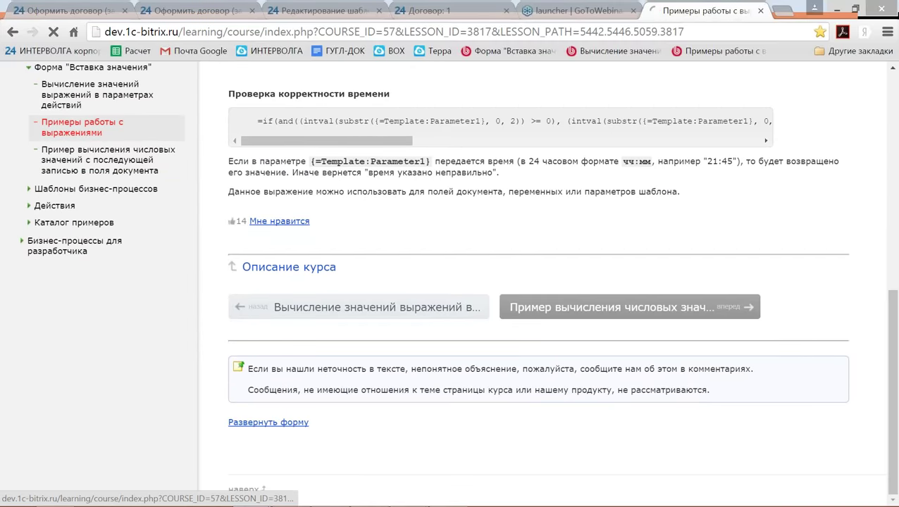
left_click(620, 307)
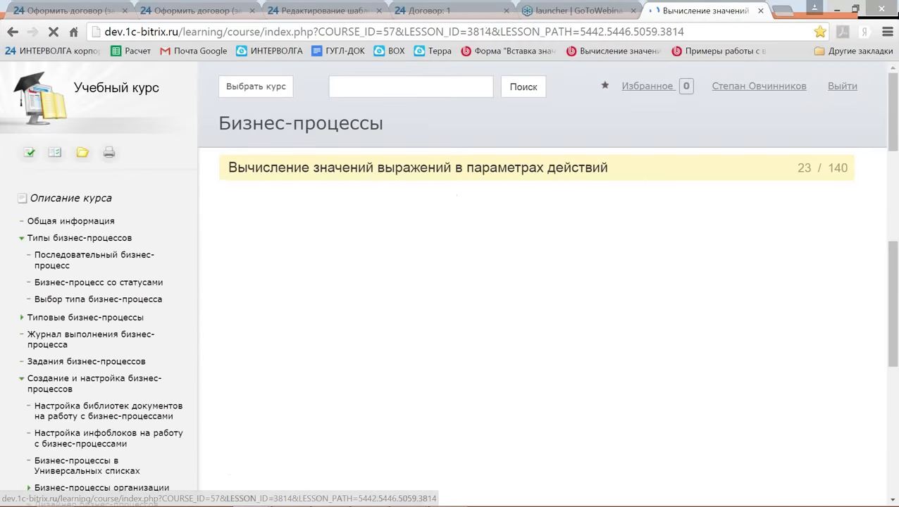
scroll(446, 305, "down", 14)
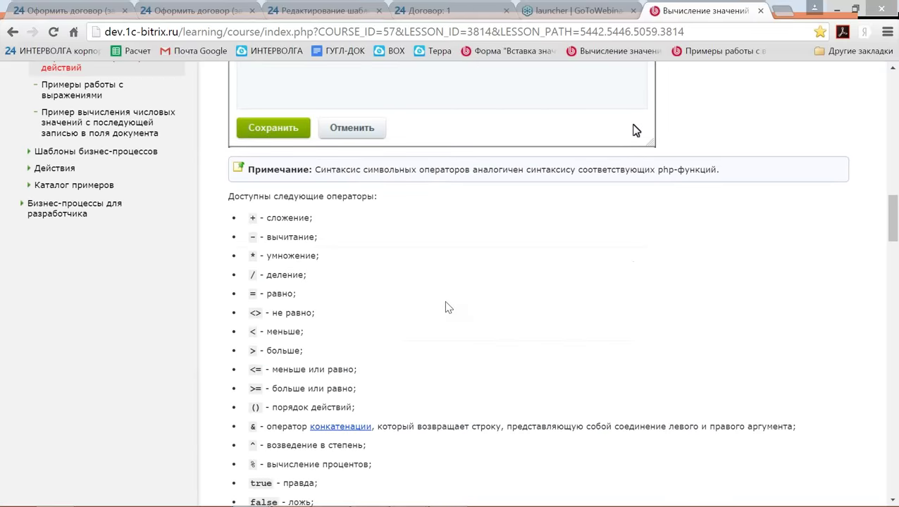
scroll(448, 308, "down", 2)
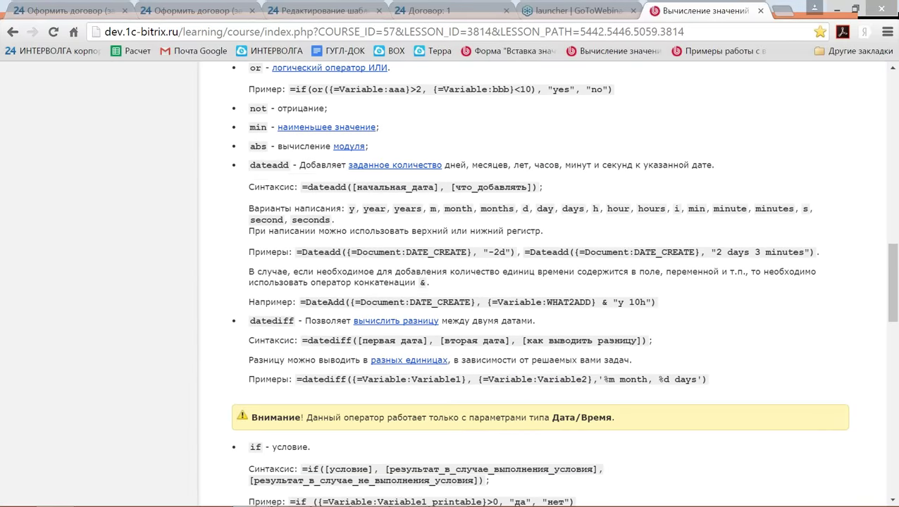
scroll(449, 302, "up", 12)
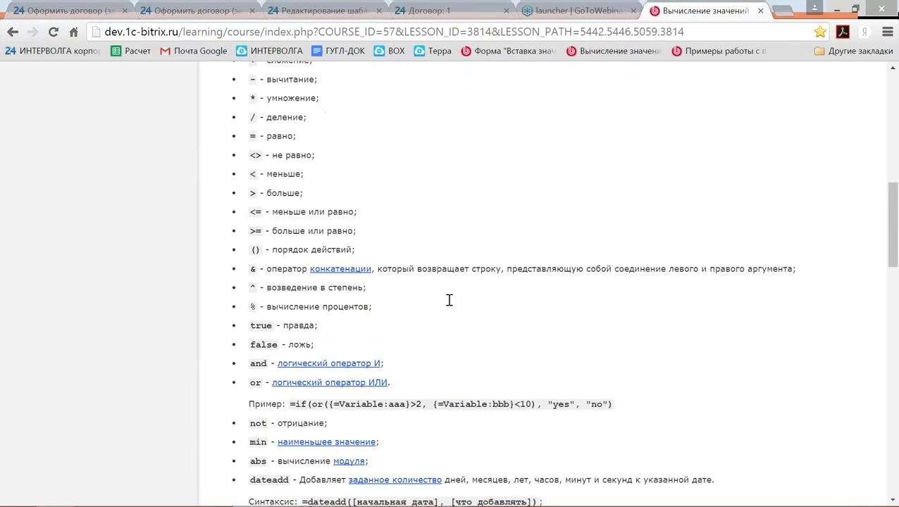
scroll(454, 301, "up", 2)
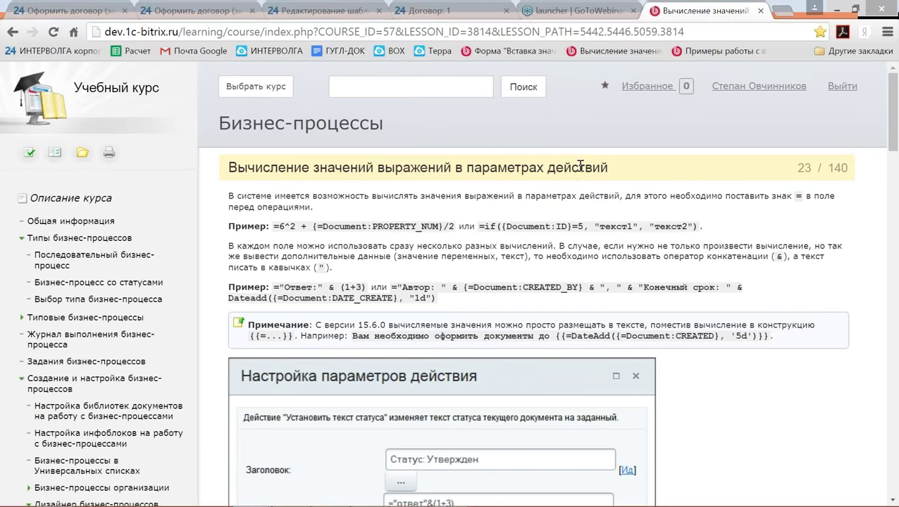
scroll(636, 361, "down", 10)
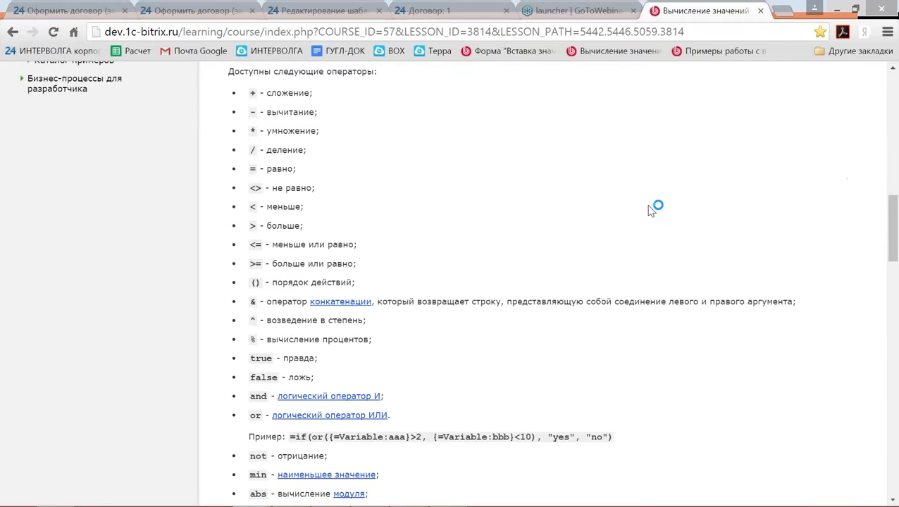
scroll(652, 210, "down", 5)
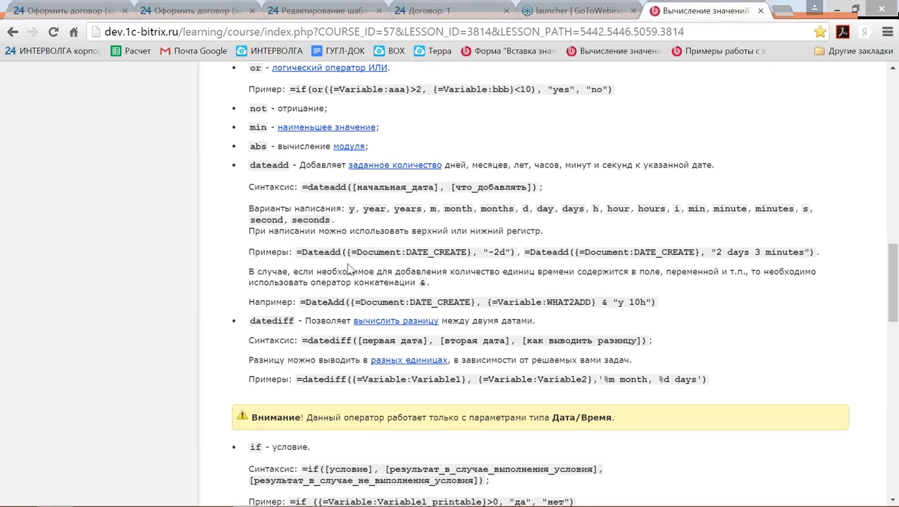
left_click_drag(296, 251, 519, 251)
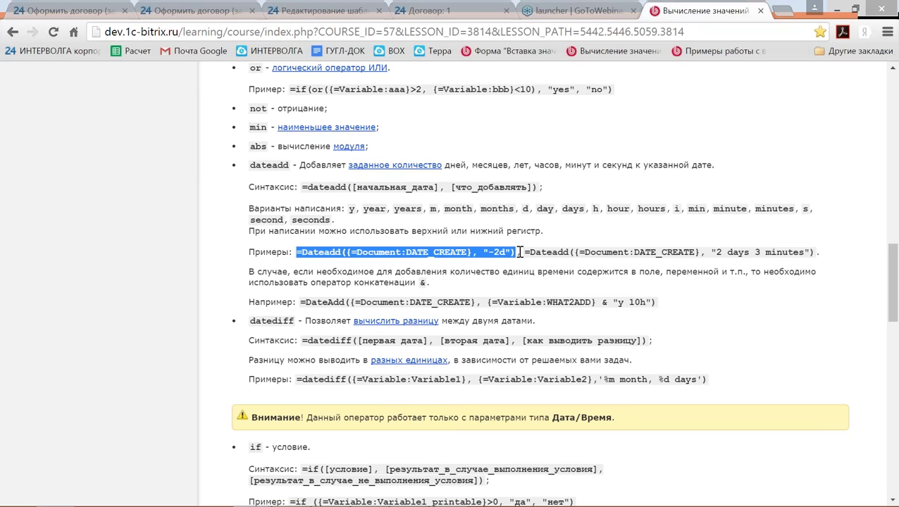
Paste the Dateadd expression into Крайний срок and change its offset from -2d to 4d.
left_click(227, 10)
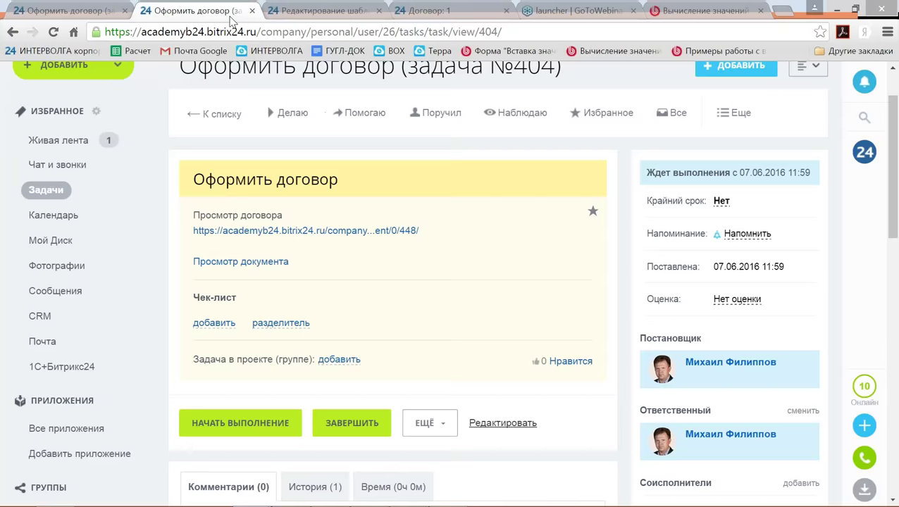
key("ctrl+Tab")
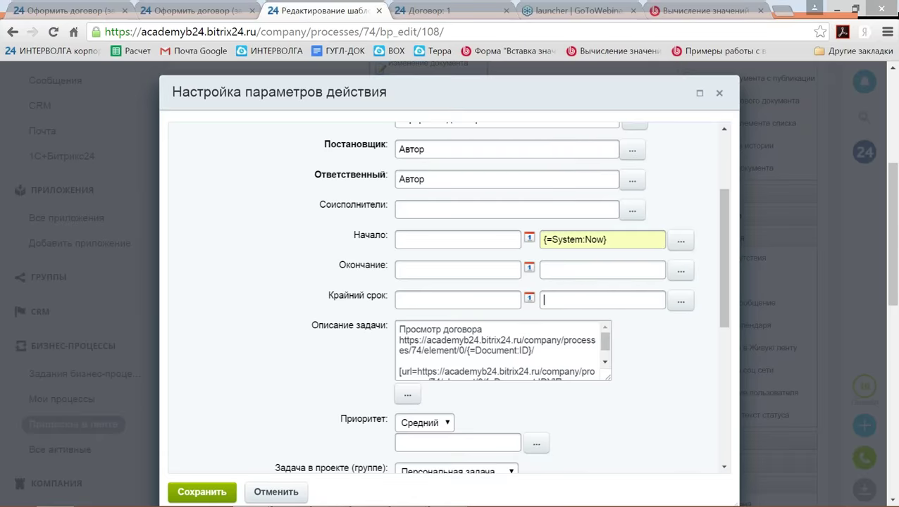
type("=dateadd({=Document:DATE_CREATE}, \"-2d\")")
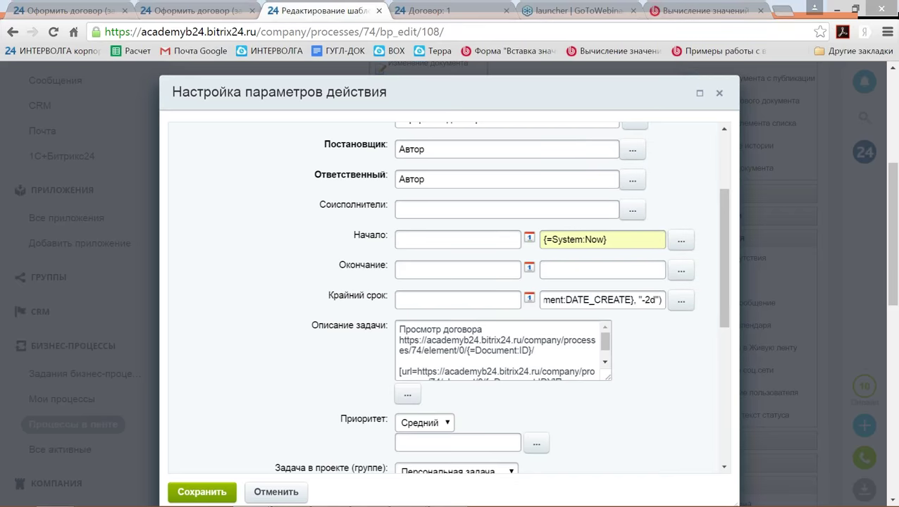
left_click(649, 300)
key("BackSpace")
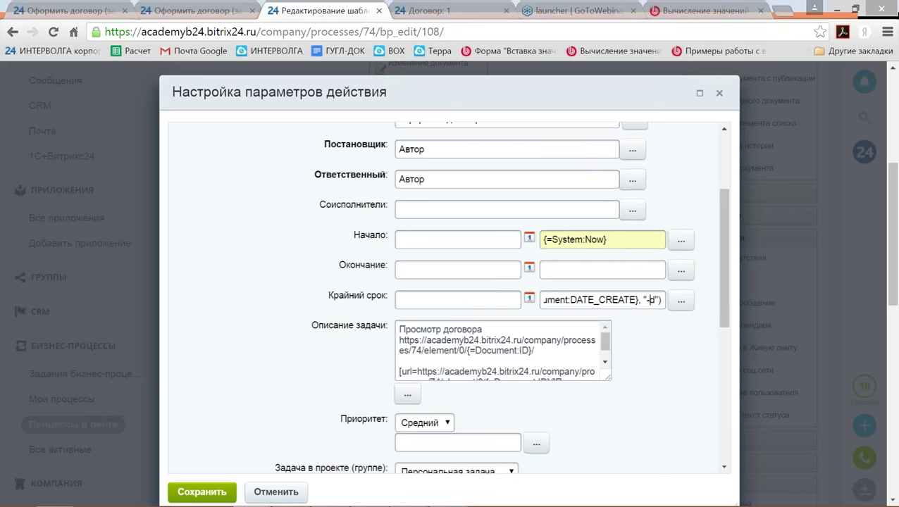
key("BackSpace")
type("4")
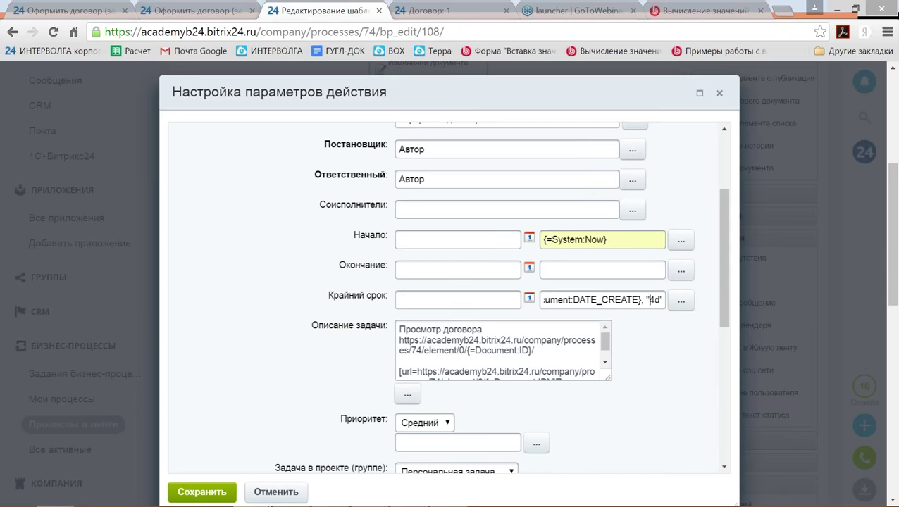
left_click(658, 300)
type("\"")
Replace the creation-date argument with {=System:Now}, giving =Dateadd({=System:Now}, "4d").
left_click_drag(622, 240, 540, 240)
key("ctrl+c")
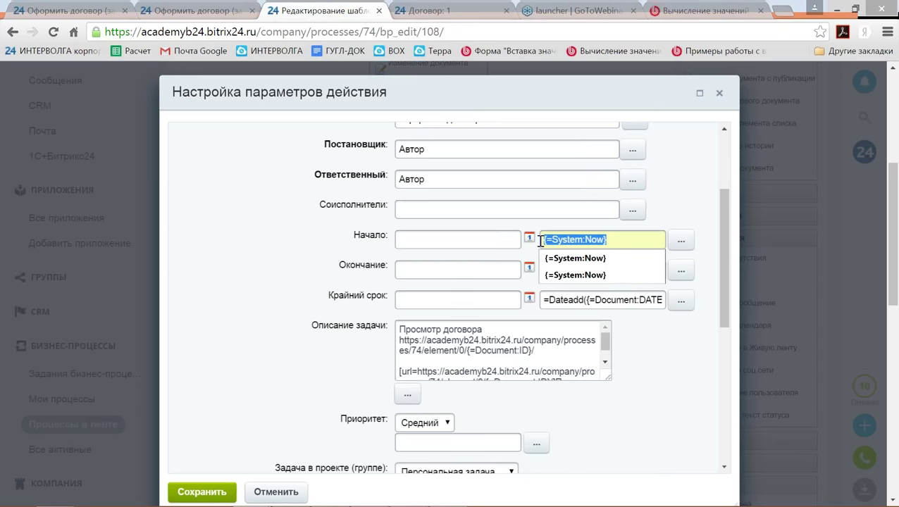
left_click(572, 299)
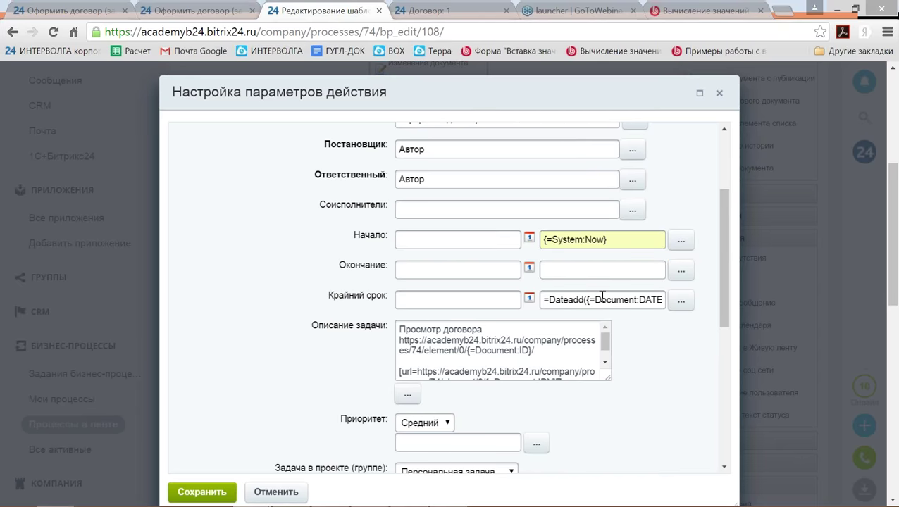
key("Right")
key("Right")
key("Right")
key("Right")
key("Delete")
key("Delete")
key("Delete")
key("Delete")
key("Delete")
key("Delete")
key("Delete")
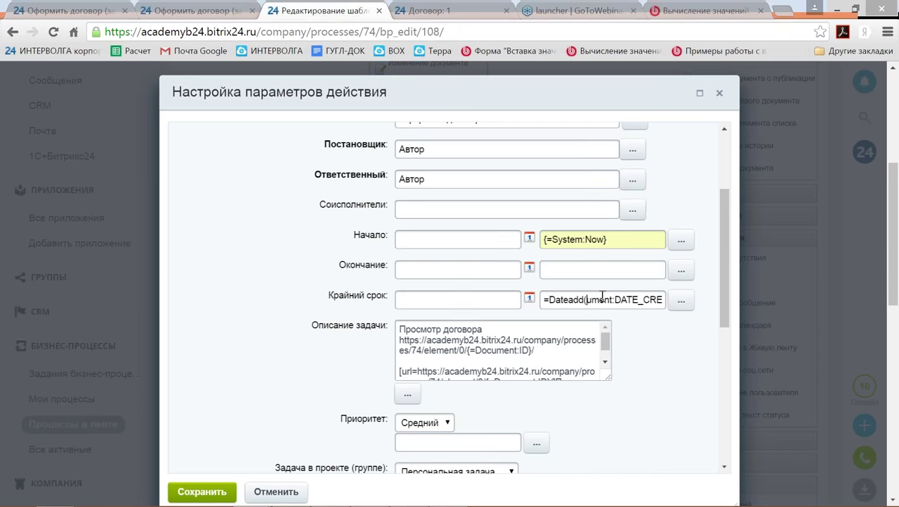
key("Delete")
key("Delete")
key("Delete")
key("Delete")
key("Delete")
key("Delete")
key("Delete")
key("Delete")
key("Delete")
key("Delete")
key("Delete")
key("Delete")
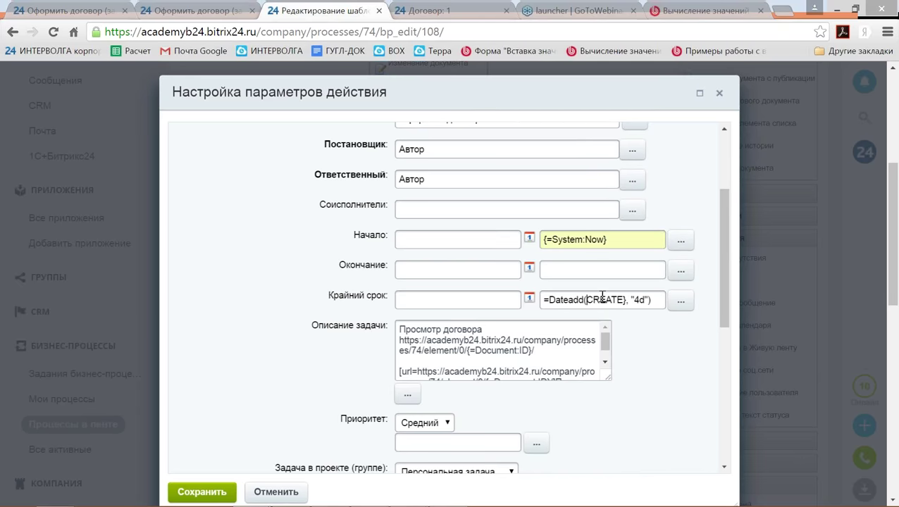
key("Delete")
key("Delete")
key("Delete")
key("Delete")
key("Delete")
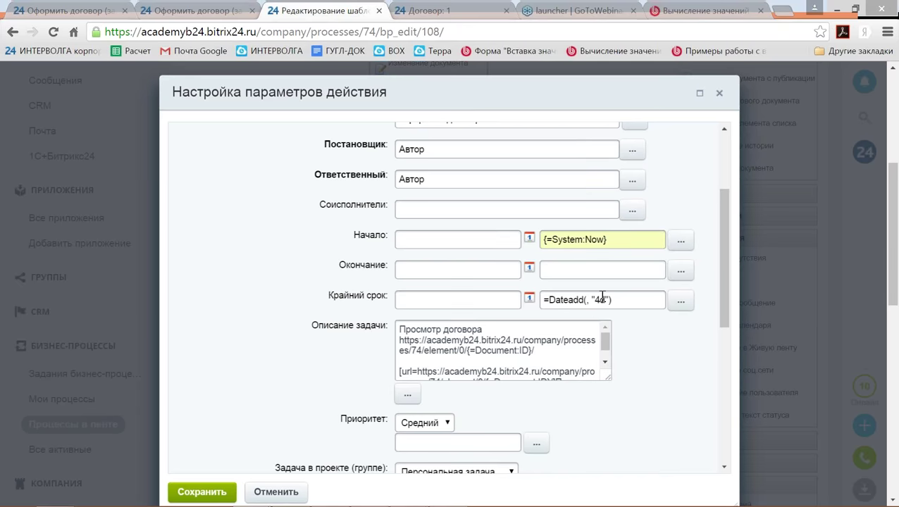
key("ctrl+v")
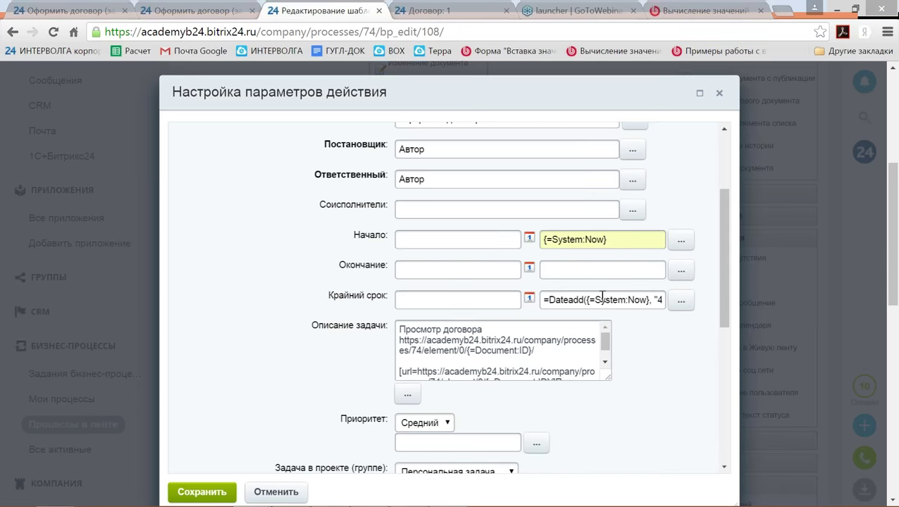
type("d\")")
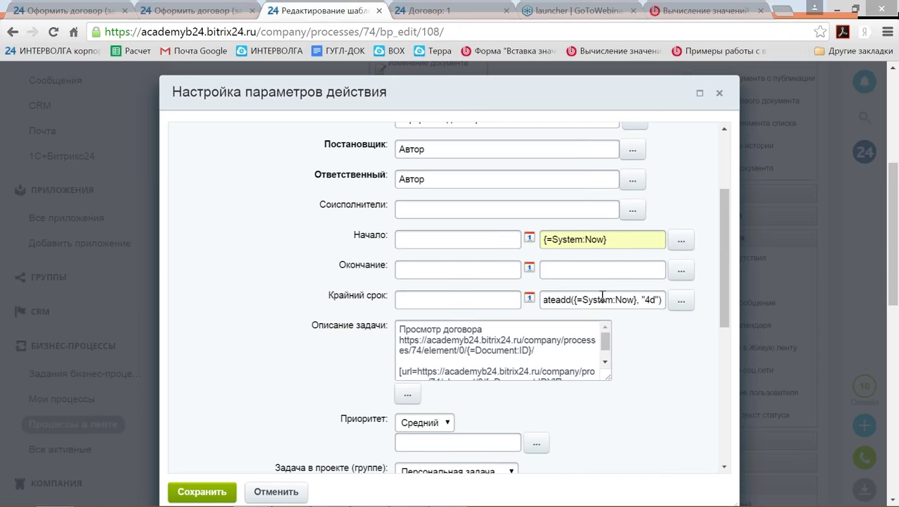
key("Left")
key("Left")
key("Left")
key("Left")
key("Left")
key("Left")
key("Left")
key("Left")
key("Left")
key("Left")
key("Left")
key("Left")
key("Left")
key("Left")
key("Left")
key("Left")
key("Left")
key("Left")
key("Left")
key("Left")
key("Home")
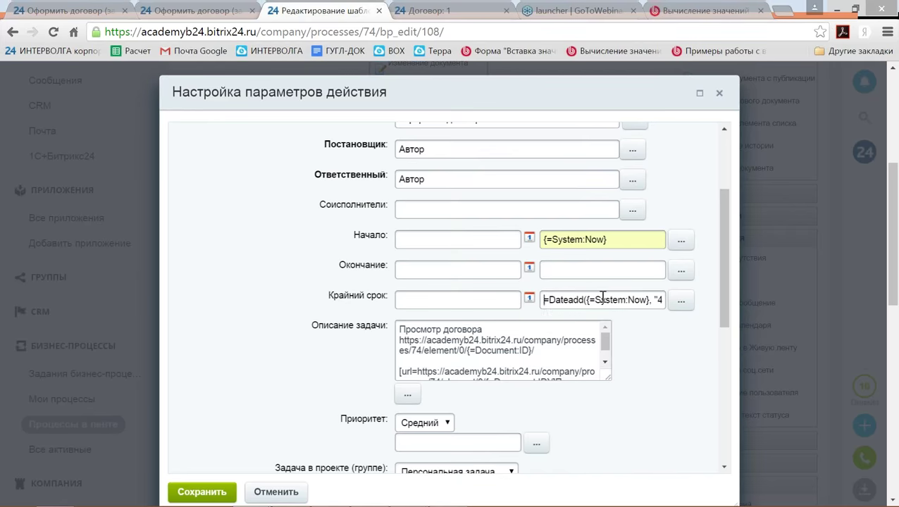
scroll(603, 298, "down", 1)
scroll(603, 298, "down", 3)
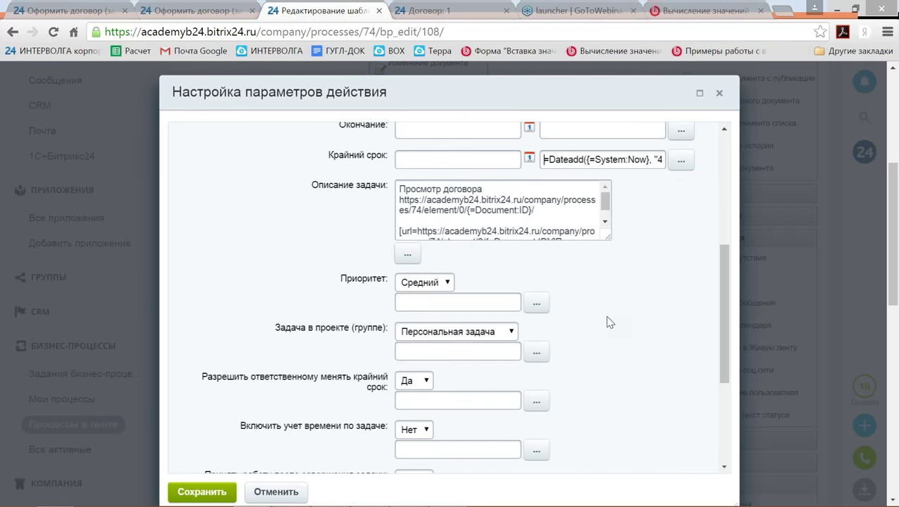
Save the Task action settings and the template, then open the contracts list.
left_click(184, 492)
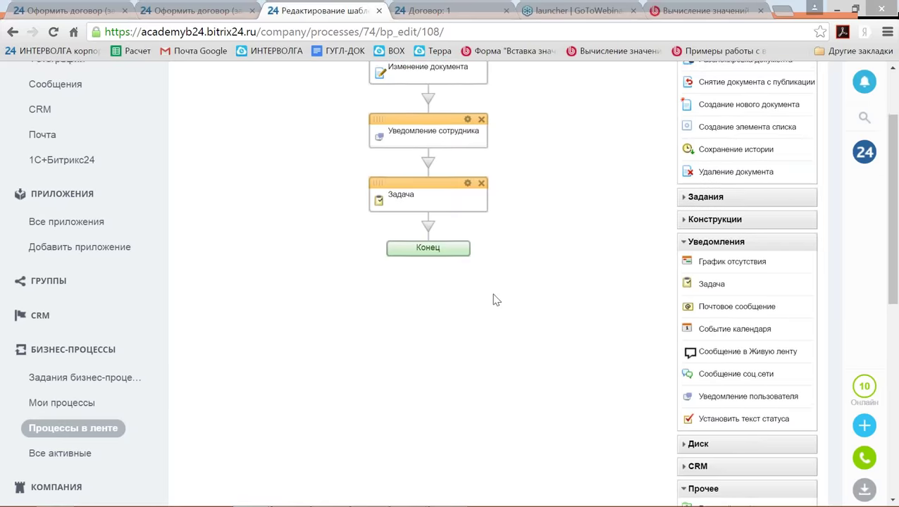
scroll(493, 299, "up", 4)
scroll(423, 352, "down", 15)
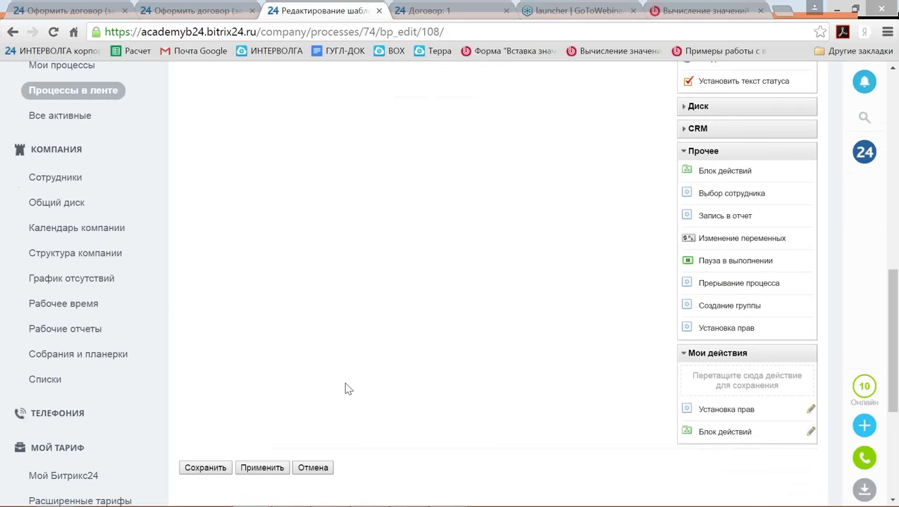
left_click(194, 312)
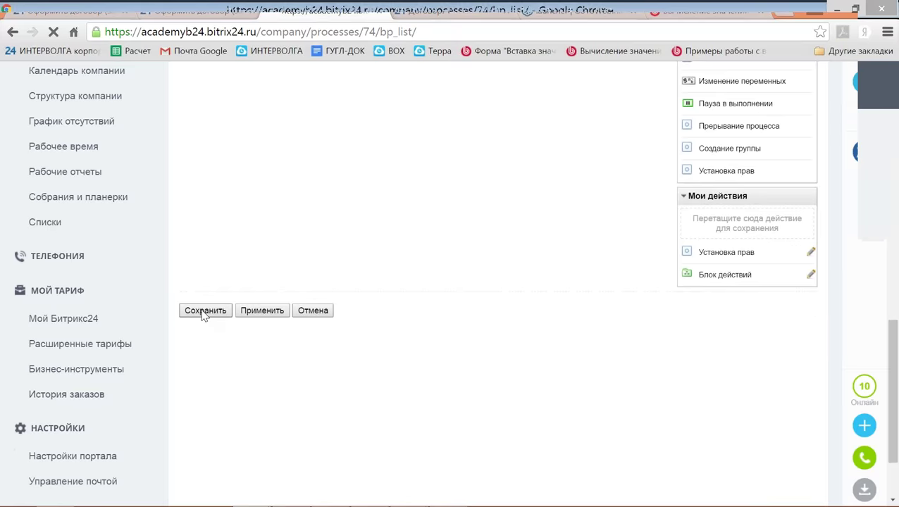
left_click(661, 191)
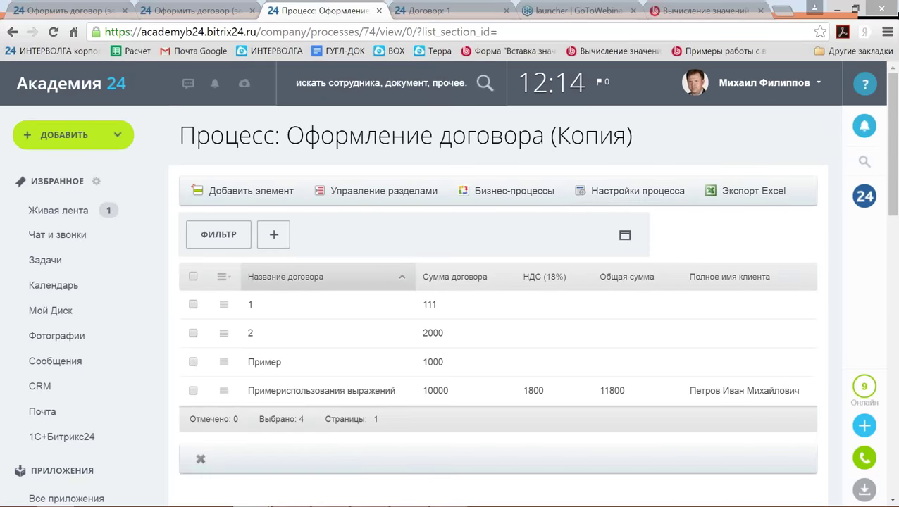
Add a contract named '5' with a sum of 555 and save it.
left_click(243, 190)
left_click(327, 261)
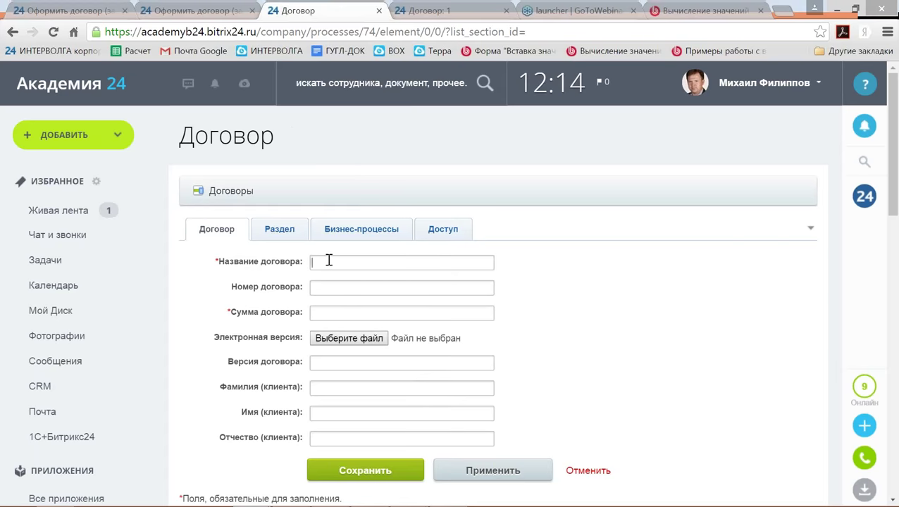
type("555")
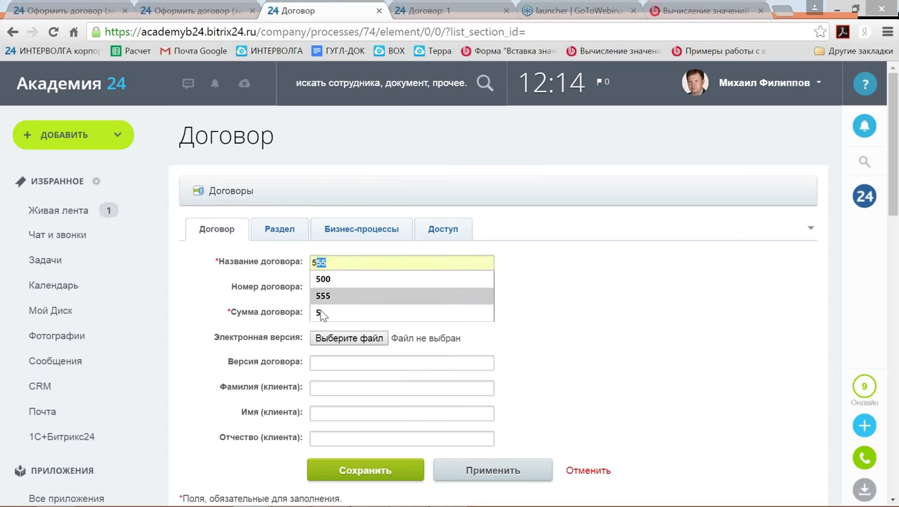
left_click(317, 312)
left_click(319, 313)
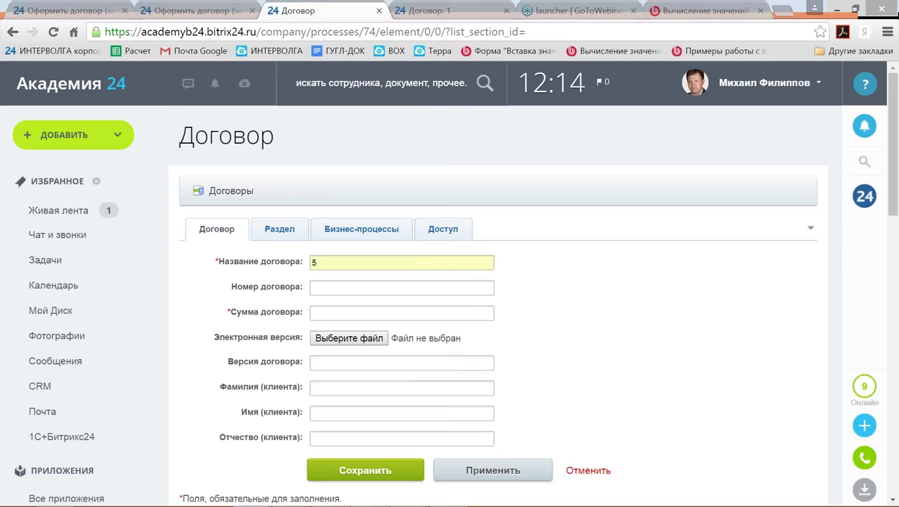
left_click(318, 313)
left_click(416, 329)
scroll(416, 329, "down", 1)
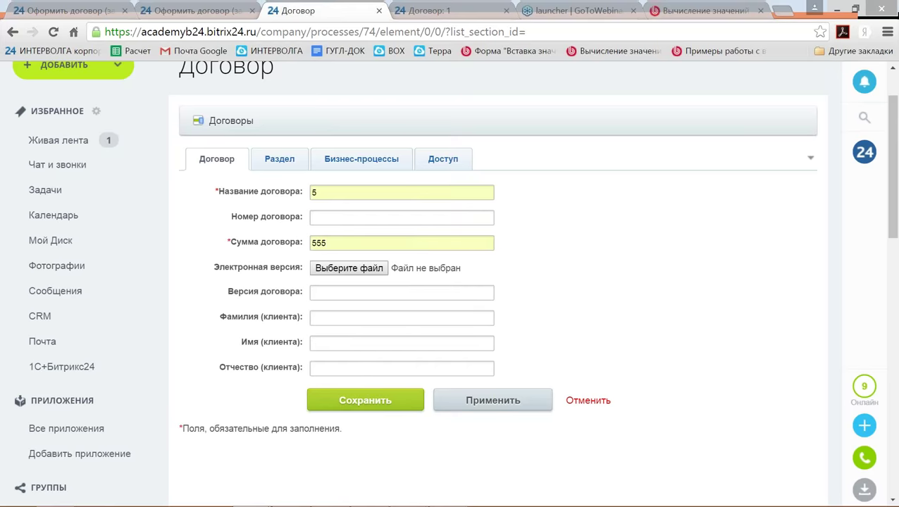
left_click(361, 401)
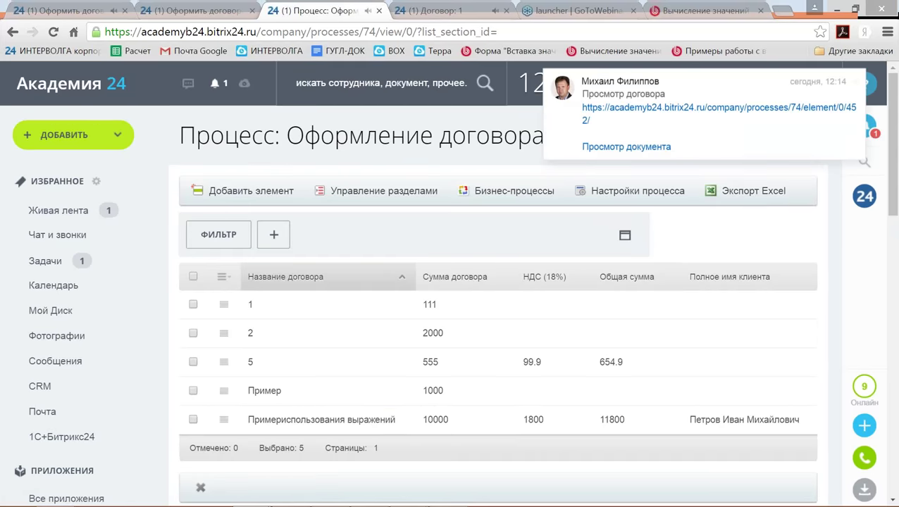
Open the Оформить договор task and compare its Крайний срок with the start date and today's date.
left_click(46, 266)
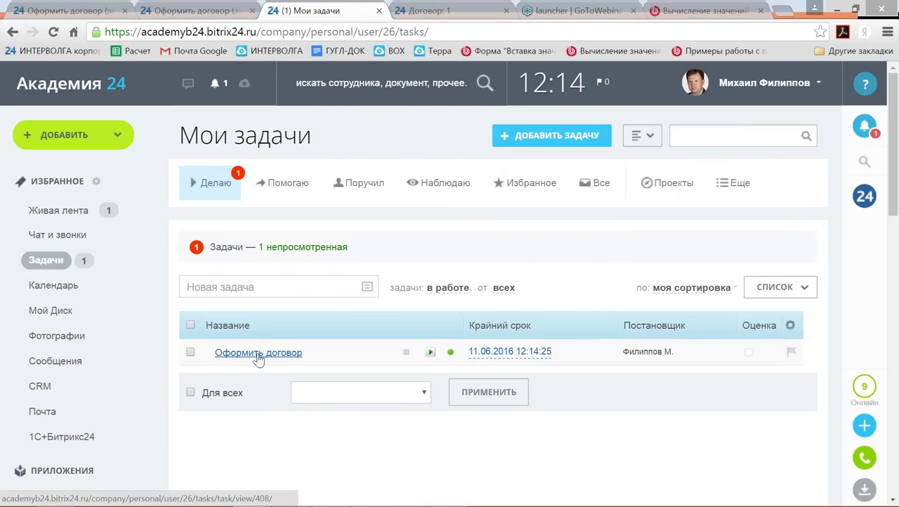
left_click(255, 353)
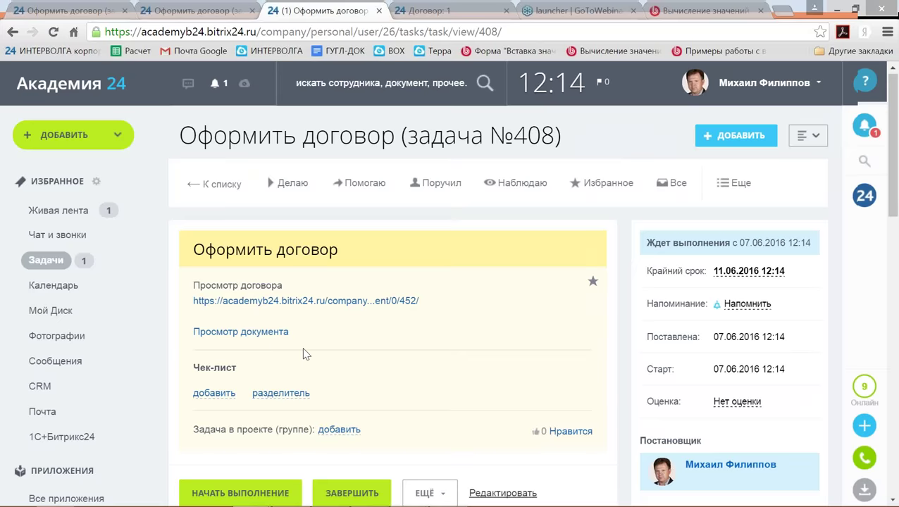
scroll(301, 354, "down", 1)
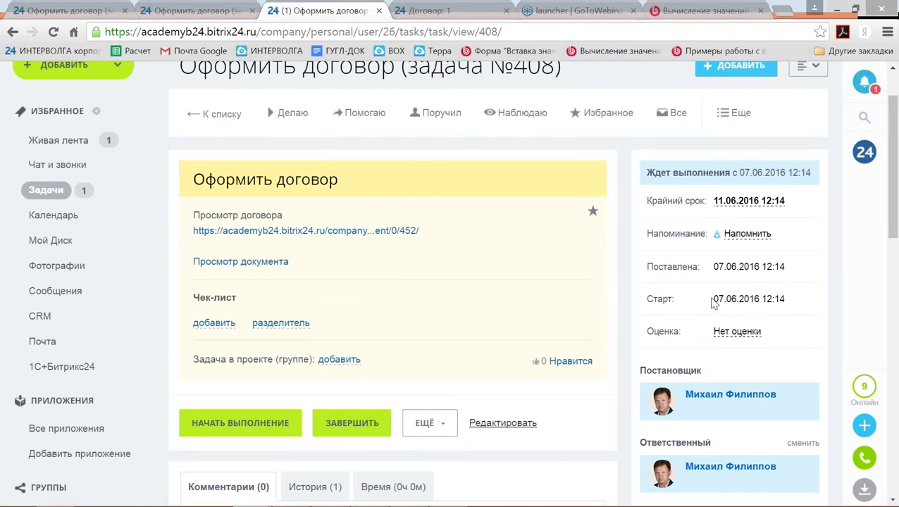
left_click_drag(714, 300, 791, 299)
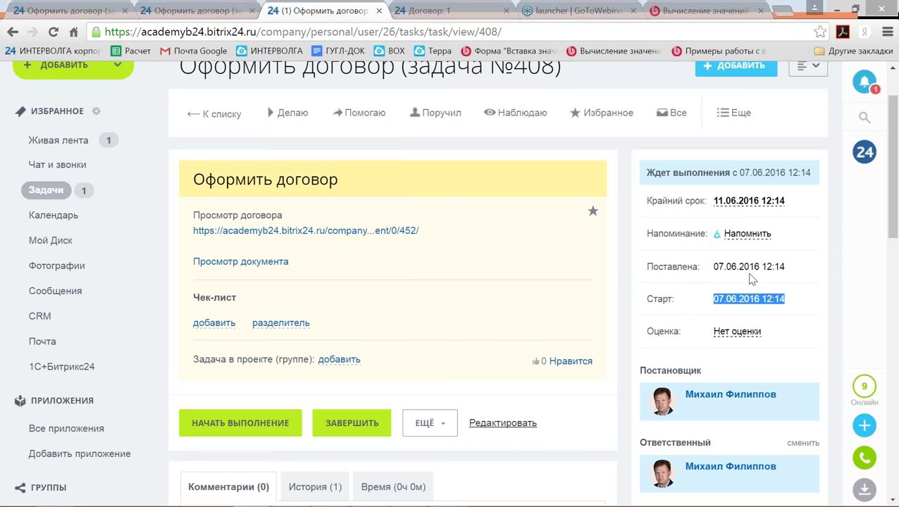
left_click_drag(713, 267, 790, 268)
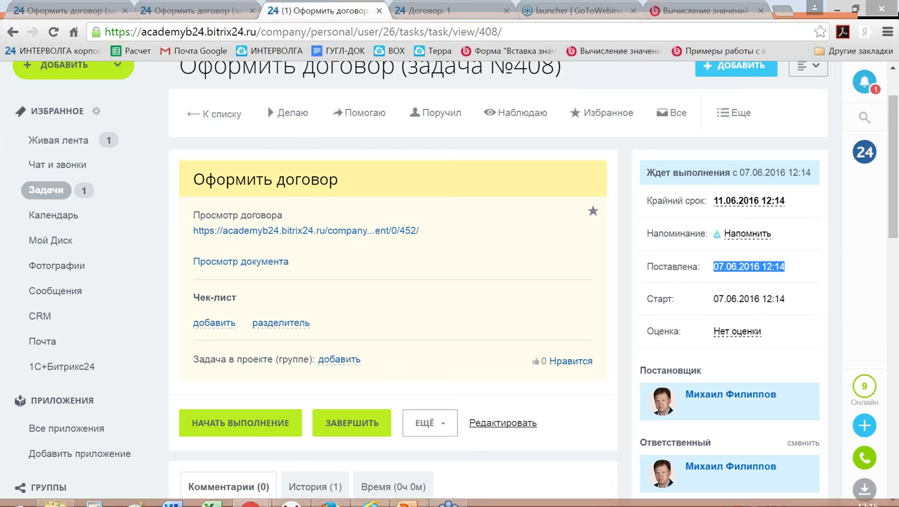
left_click(873, 496)
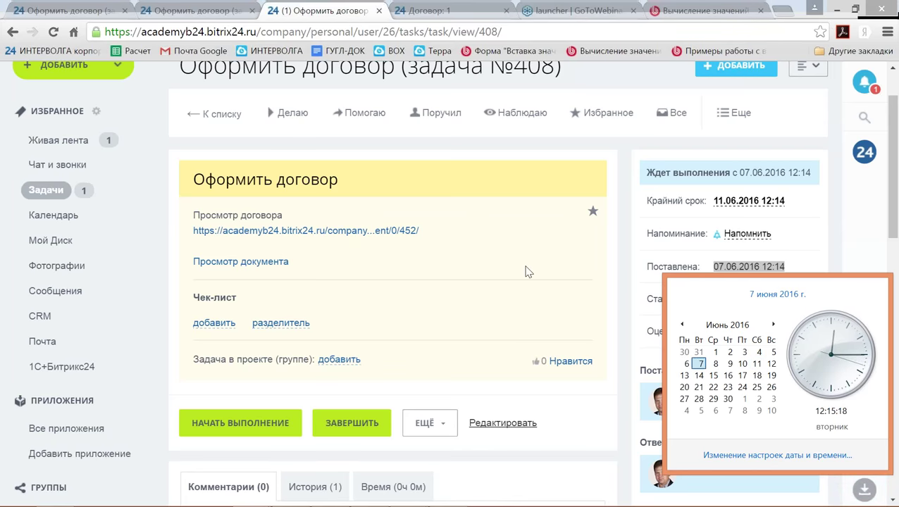
Mark the Оформить договор task as completed.
left_click(356, 423)
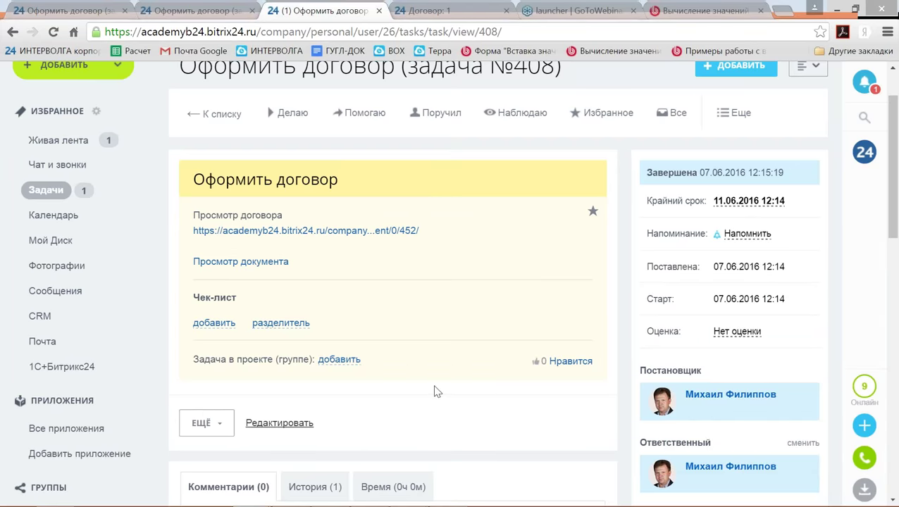
scroll(423, 390, "down", 2)
scroll(190, 339, "down", 6)
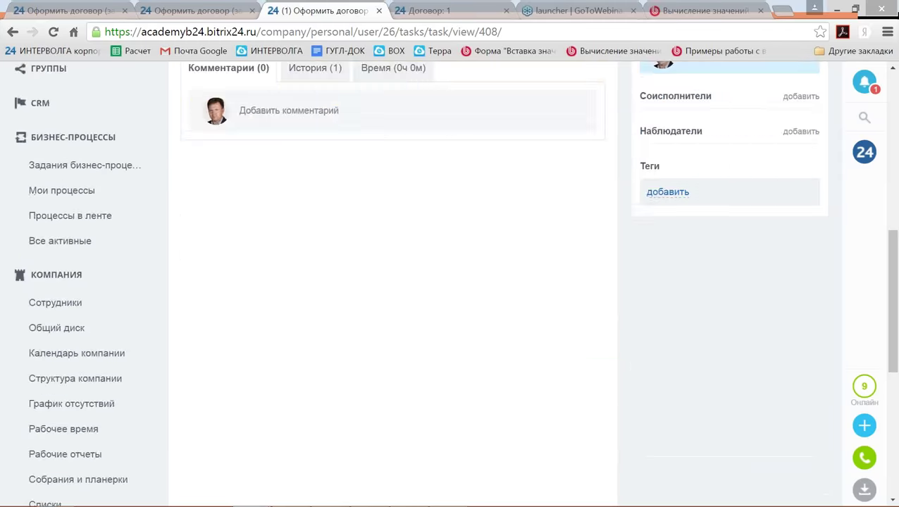
scroll(210, 346, "down", 2)
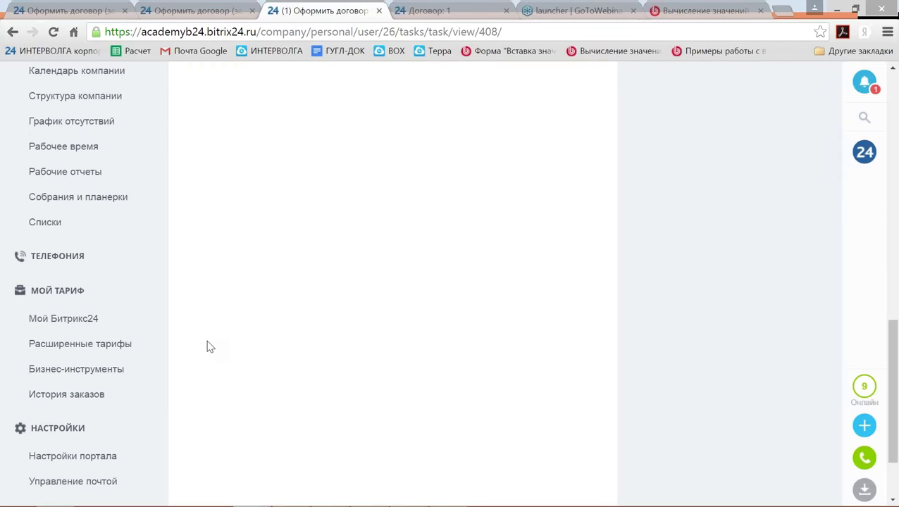
scroll(209, 346, "up", 2)
scroll(210, 346, "up", 2)
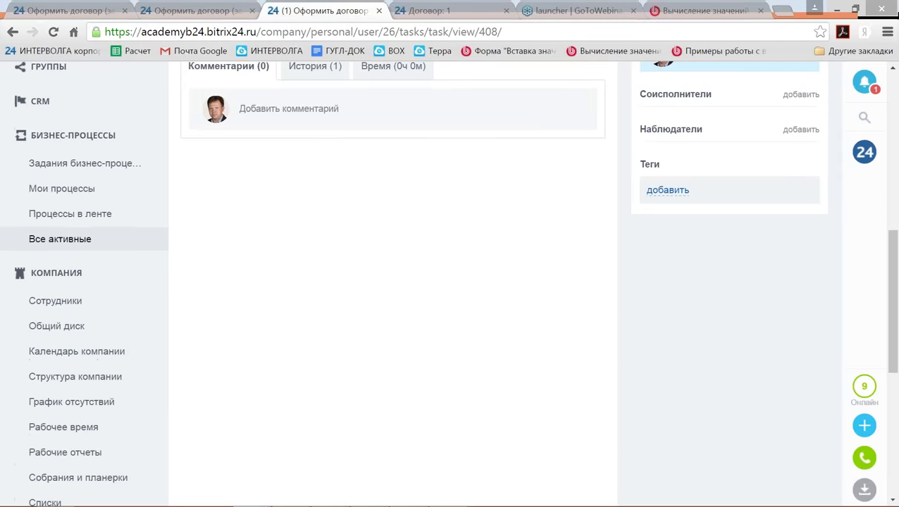
Open the 'Оформление договора (краткий)' business-process template for editing.
left_click(70, 213)
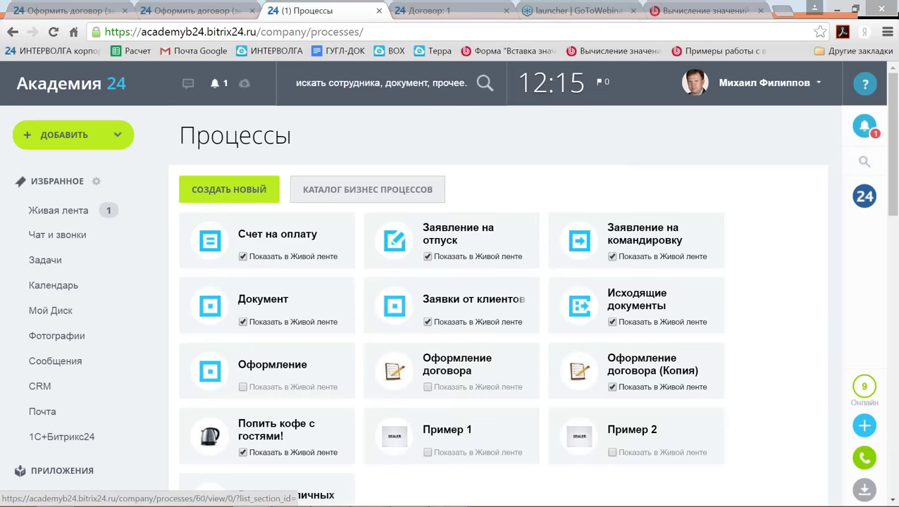
left_click(653, 364)
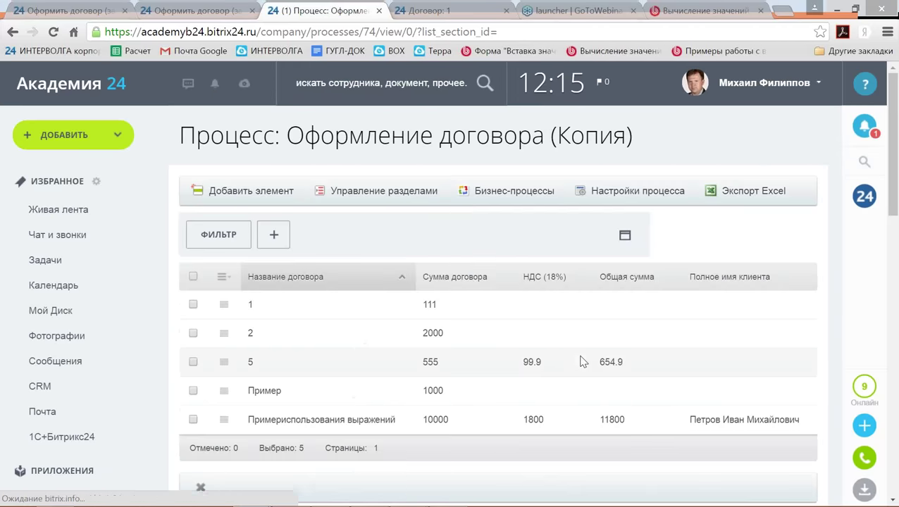
scroll(603, 184, "down", 1)
left_click(502, 122)
left_click(289, 259)
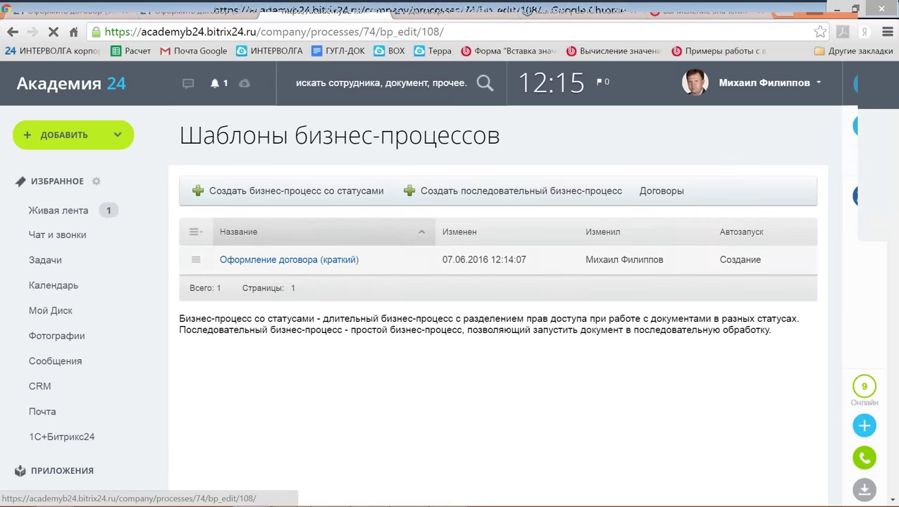
Open the Задача action settings and delete the old Крайний срок formula.
scroll(554, 336, "down", 2)
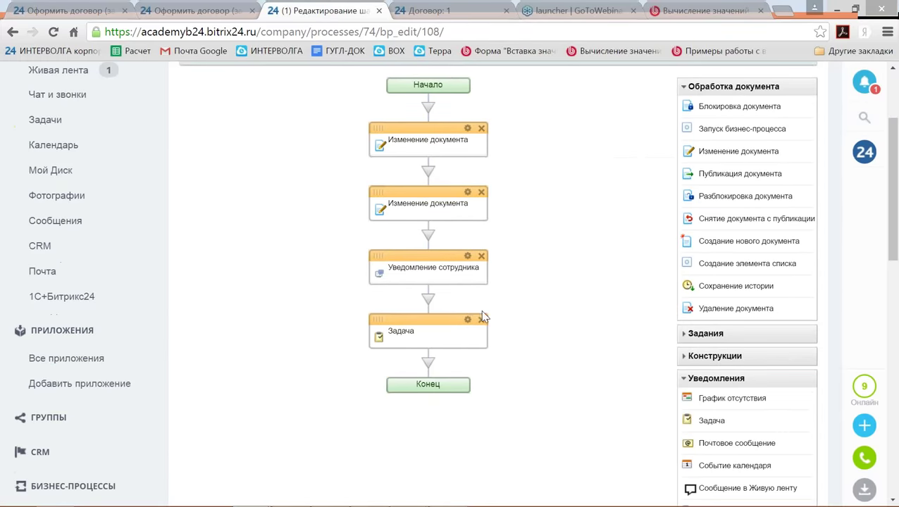
left_click(467, 320)
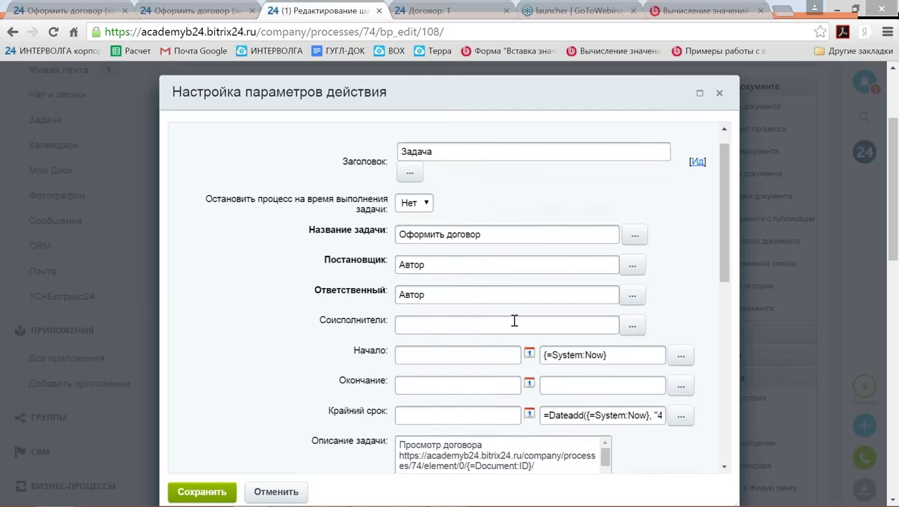
scroll(513, 319, "down", 3)
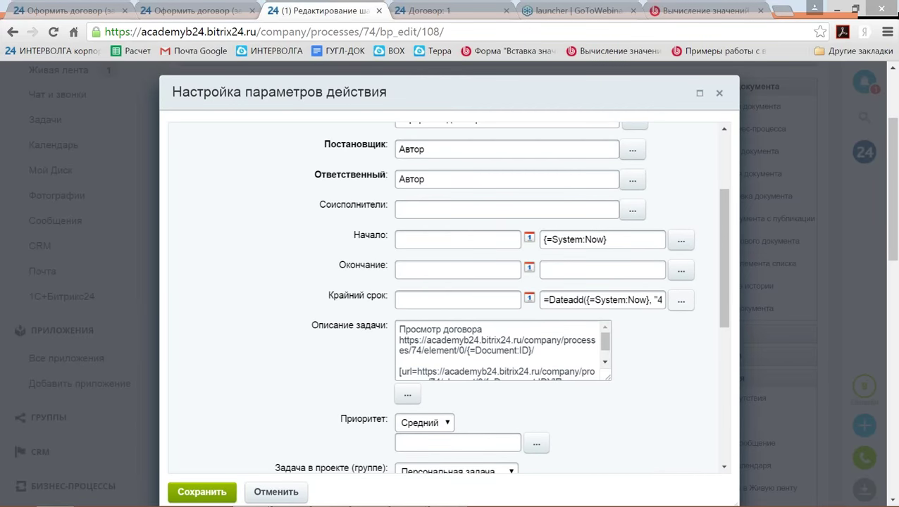
key("shift+Right")
key("shift+Right")
key("shift+Right")
key("shift+Right")
key("shift+Right")
key("shift+Right")
key("shift+Right")
key("shift+Right")
key("shift+Right")
key("shift+Right")
key("shift+Right")
key("shift+Right")
key("shift+Right")
key("shift+Right")
key("shift+Right")
key("shift+Right")
key("shift+Right")
key("shift+Right")
key("shift+Right")
key("shift+Right")
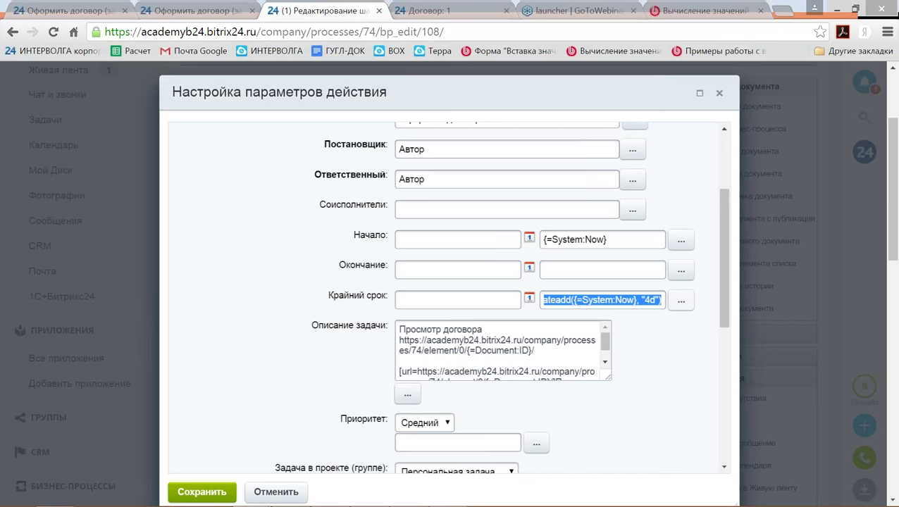
key("Delete")
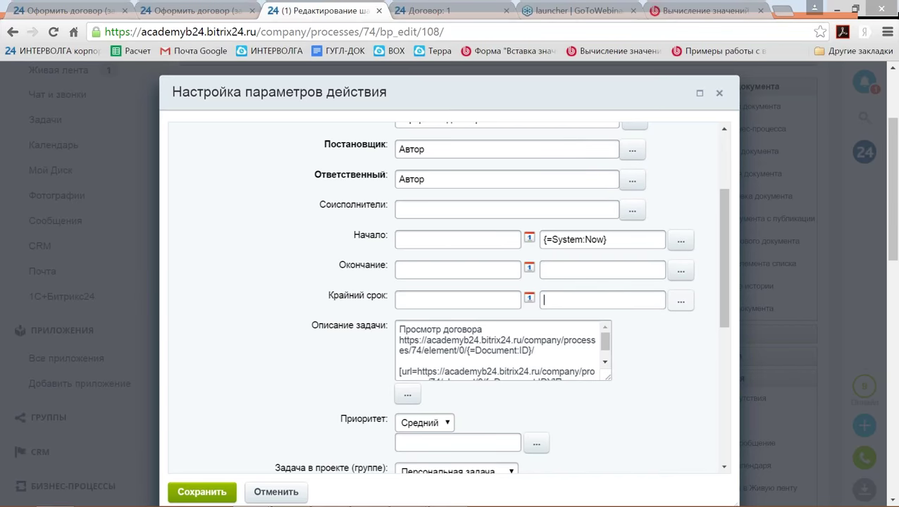
Scroll the value-calculation lesson to WorkDateAdd and select its example =WorkDateAdd({=Template:Parameter1}, "2d").
left_click(728, 12)
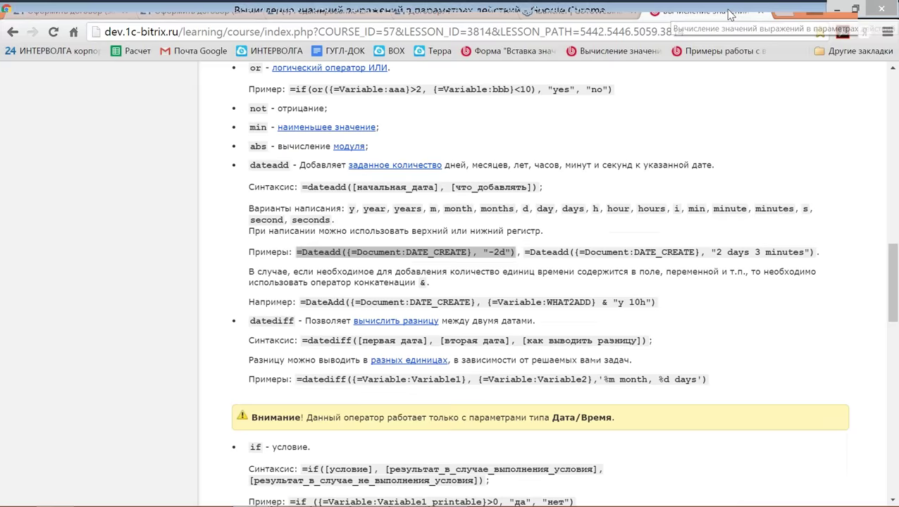
scroll(702, 182, "down", 4)
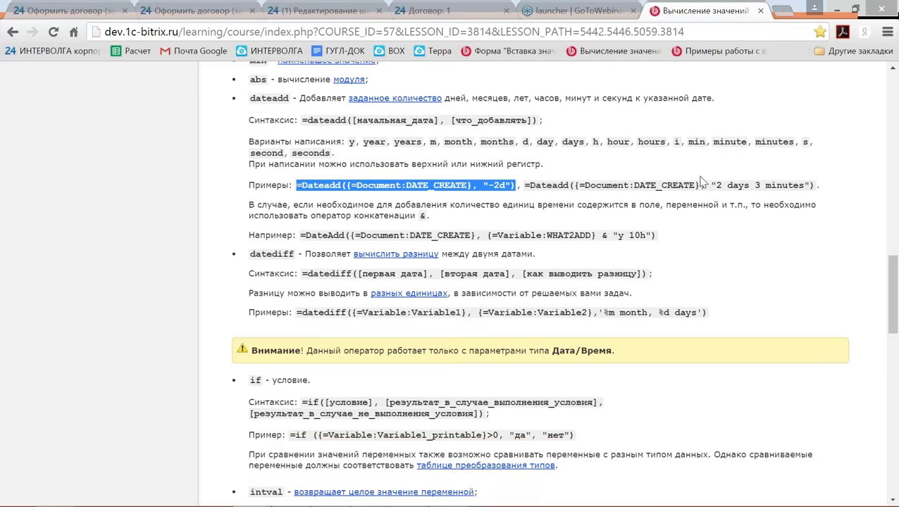
scroll(702, 183, "down", 3)
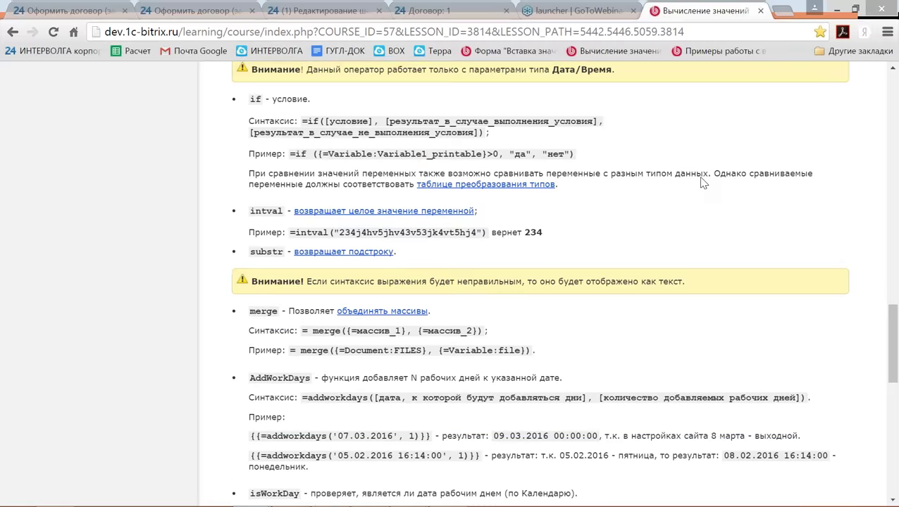
scroll(702, 183, "down", 3)
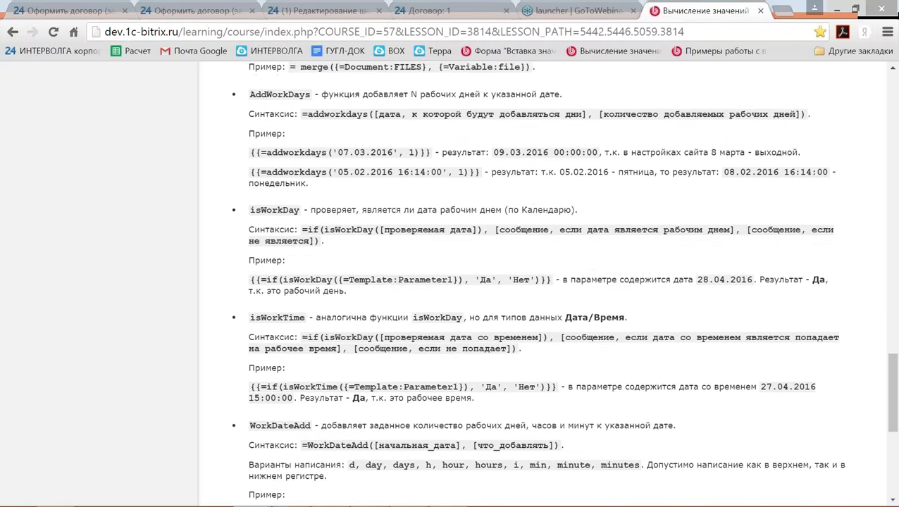
scroll(703, 182, "down", 1)
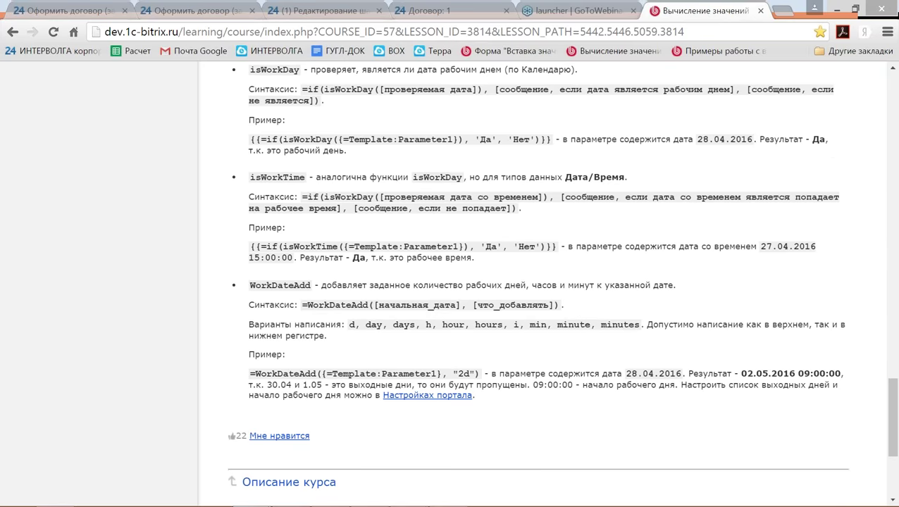
left_click_drag(251, 374, 484, 374)
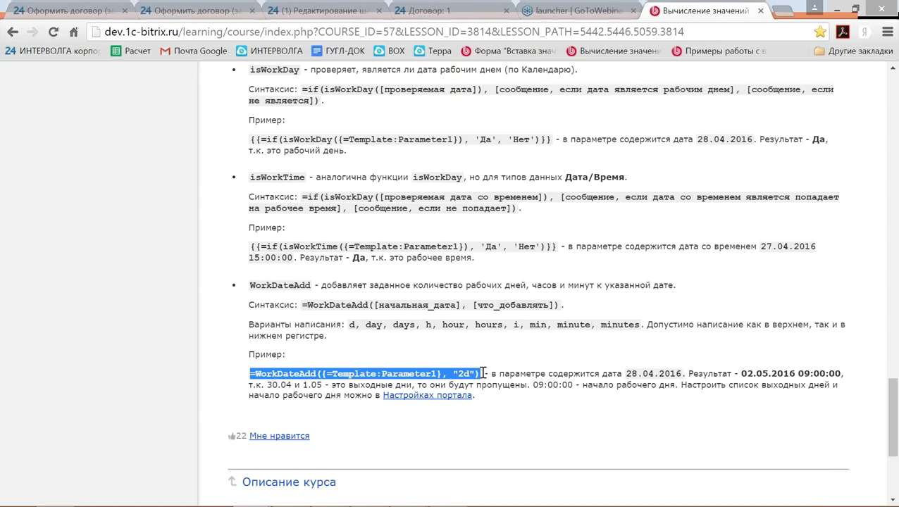
key("alt+Tab")
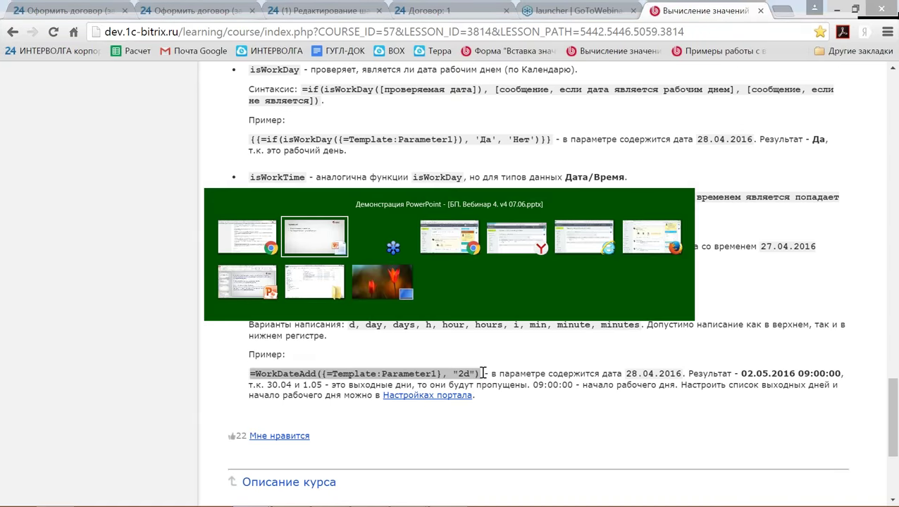
Paste the WorkDateAdd example into Крайний срок and change its day count from 2d to 4d.
key("alt+Tab")
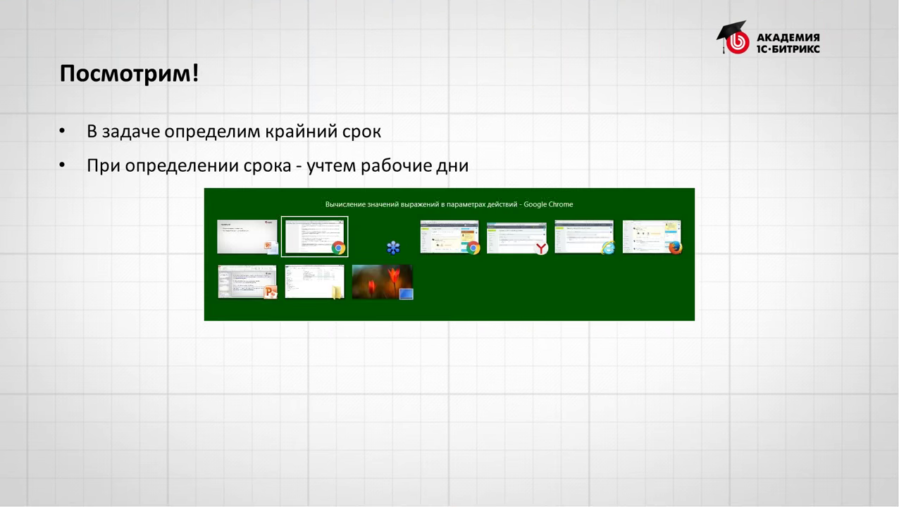
key("Tab")
key("Tab")
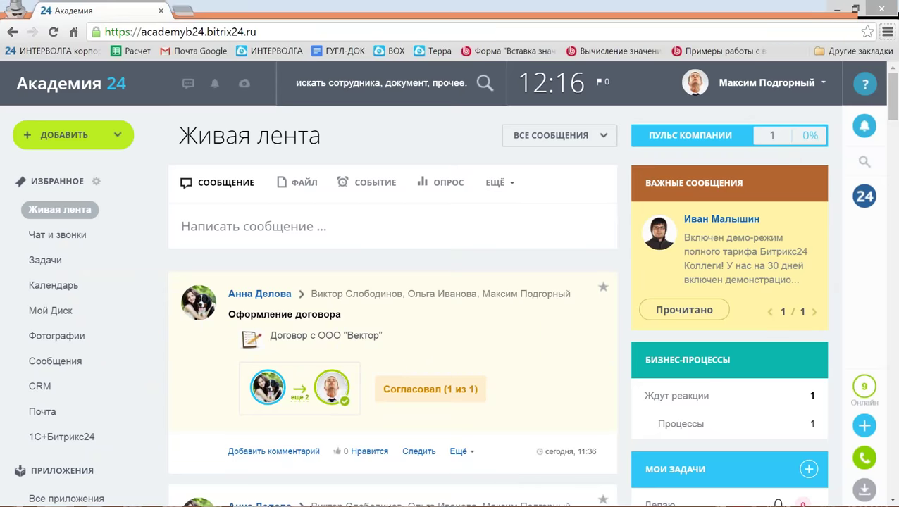
left_click(239, 497)
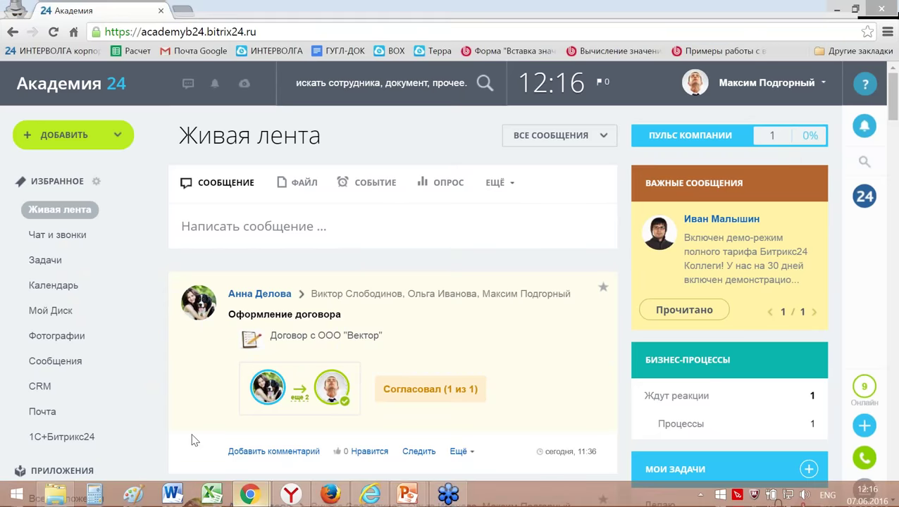
mouse_move(188, 427)
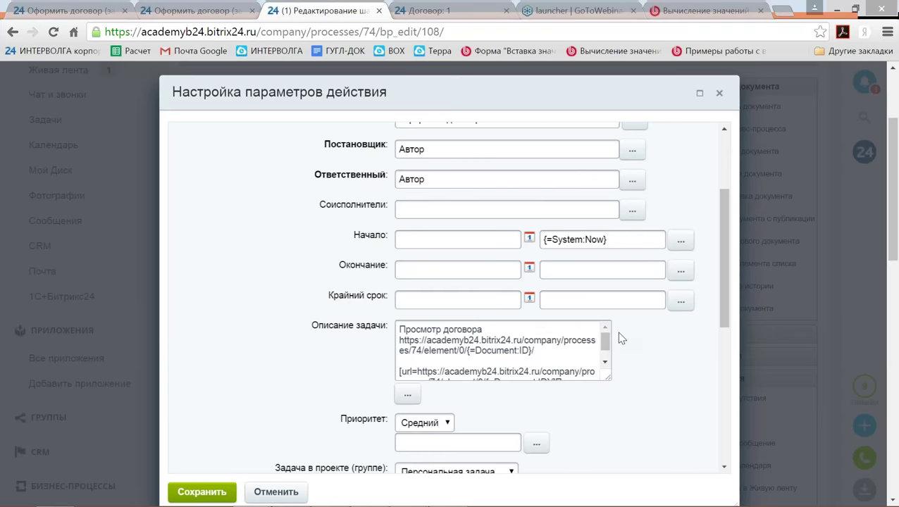
key("ctrl+v")
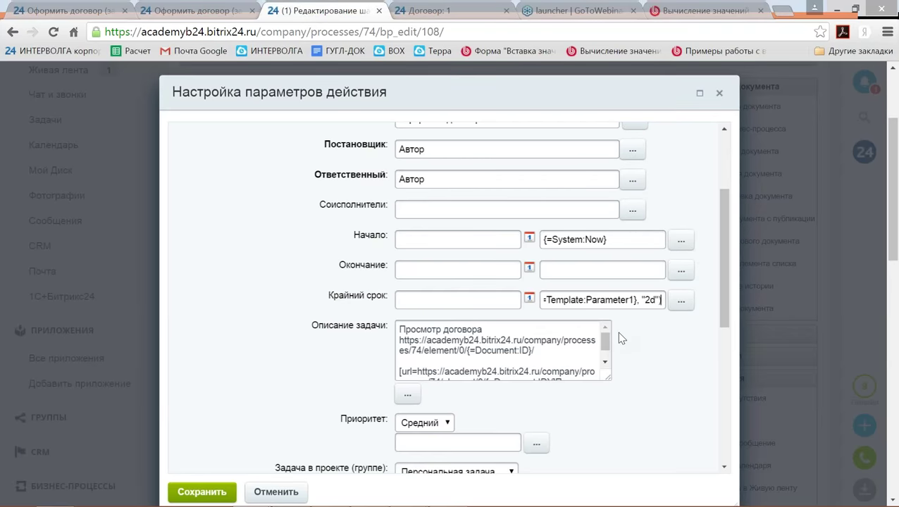
type(")")
key("Left")
key("Left")
key("Left")
key("BackSpace")
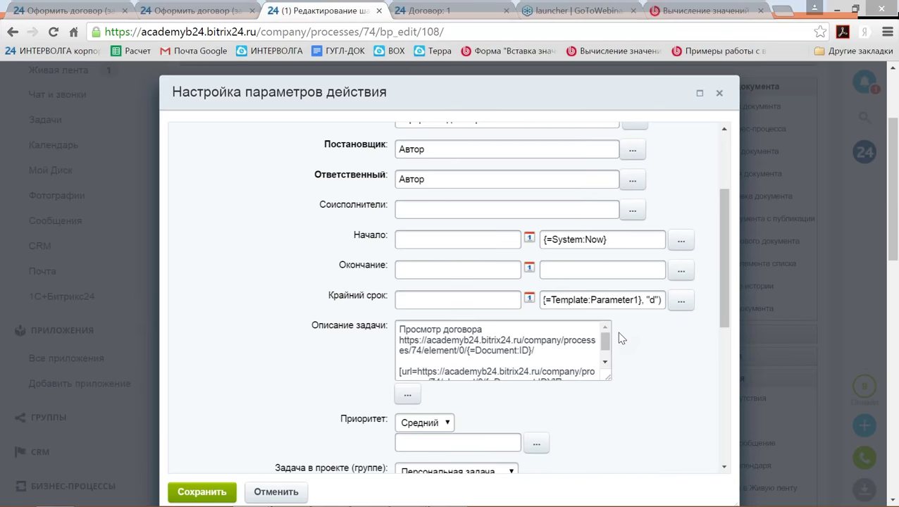
type("4")
Replace the template parameter with {=System:Now} in the deadline and save the action settings.
left_click(629, 240)
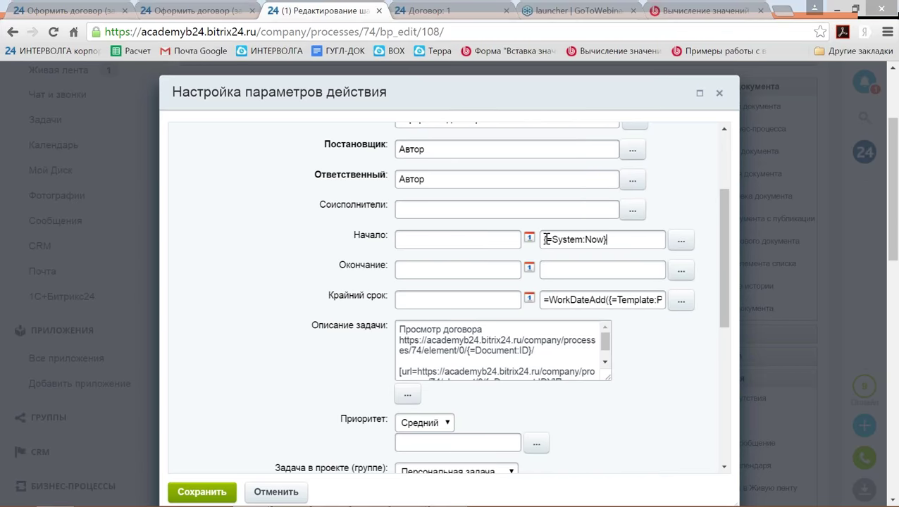
left_click_drag(546, 240, 608, 240)
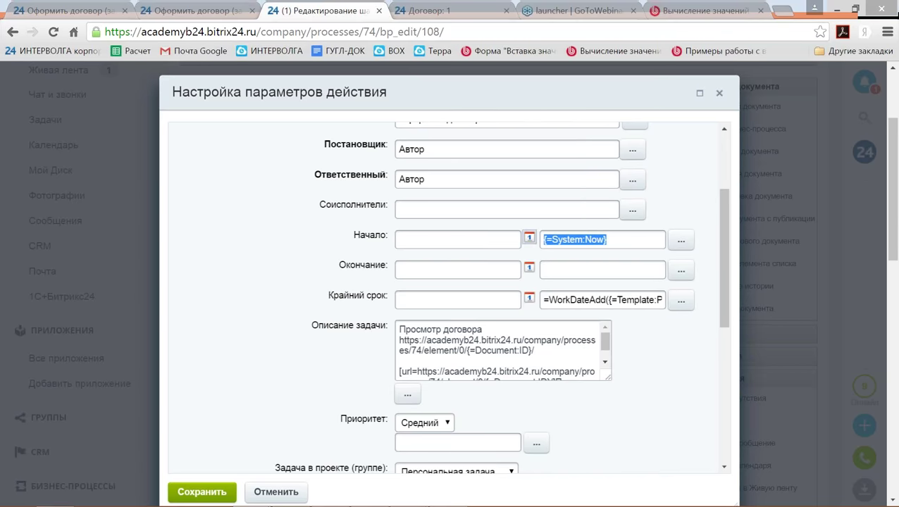
left_click(610, 299)
key("Delete")
key("Delete")
key("Delete")
key("Delete")
key("Delete")
key("Delete")
key("Delete")
key("Delete")
key("Delete")
key("Delete")
key("Delete")
key("Delete")
key("Delete")
key("Delete")
key("Delete")
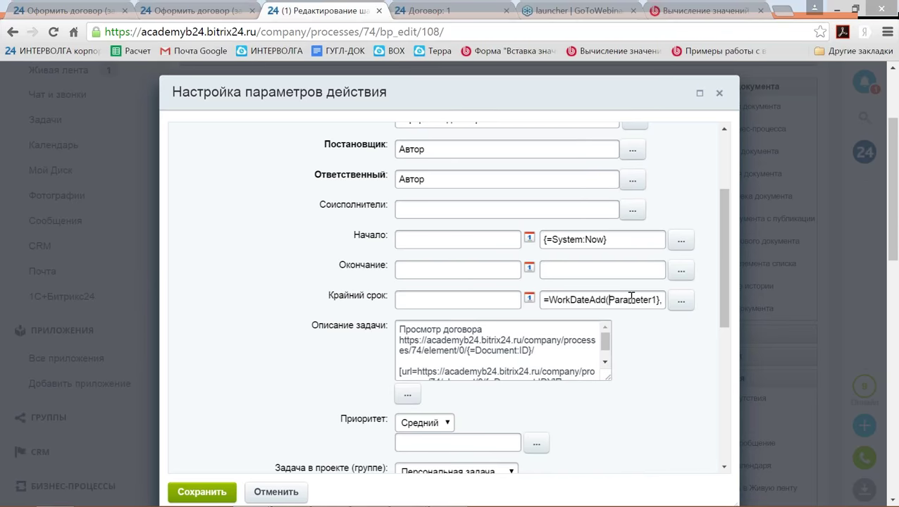
key("Delete")
key("Delete")
key("Delete")
key("Delete")
key("Delete")
key("Delete")
key("Delete")
key("Delete")
type("{=System:Now},")
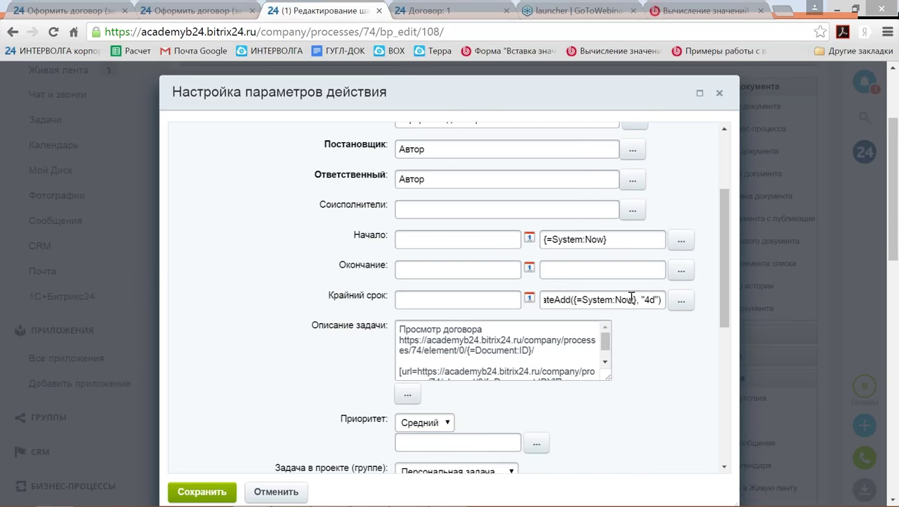
key("Left")
key("Left")
key("Left")
key("Left")
key("Left")
key("Left")
key("Left")
key("Left")
key("Left")
key("Left")
key("Left")
key("Left")
key("Left")
key("Left")
key("Left")
key("Left")
key("Left")
key("Left")
key("Left")
key("Left")
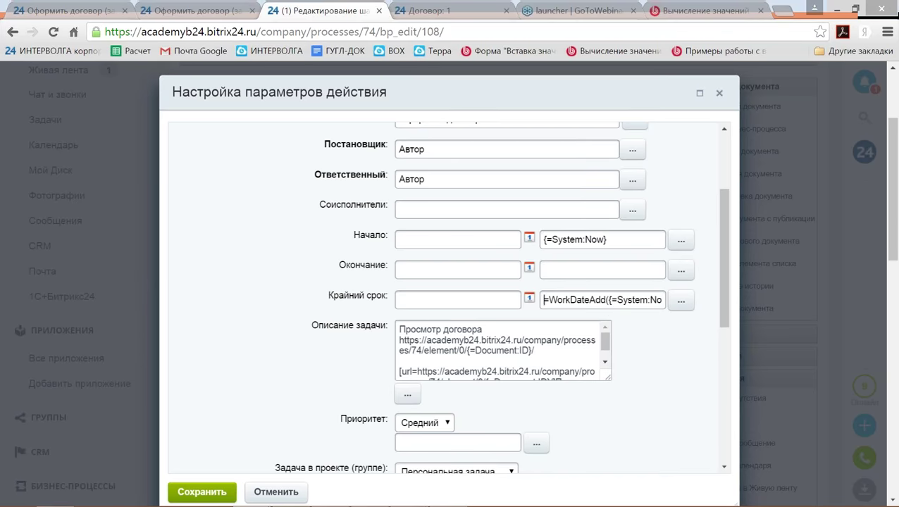
left_click(199, 493)
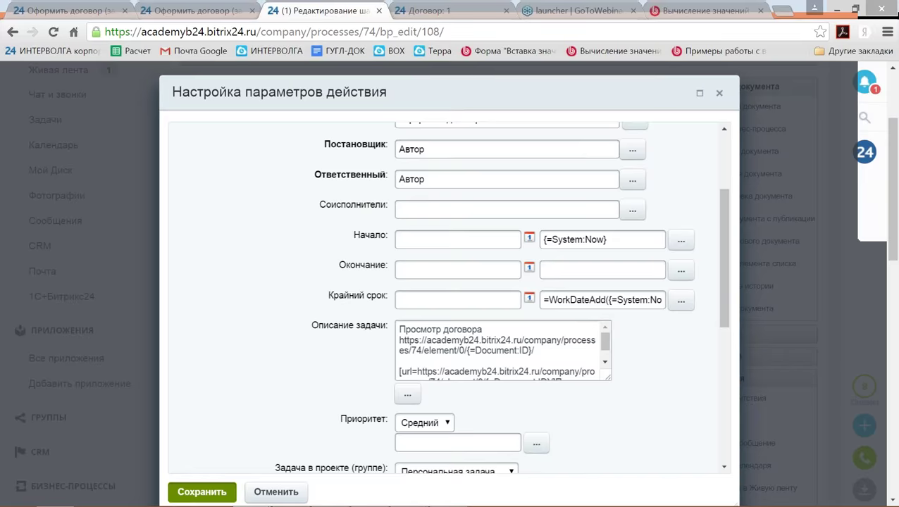
scroll(299, 467, "down", 8)
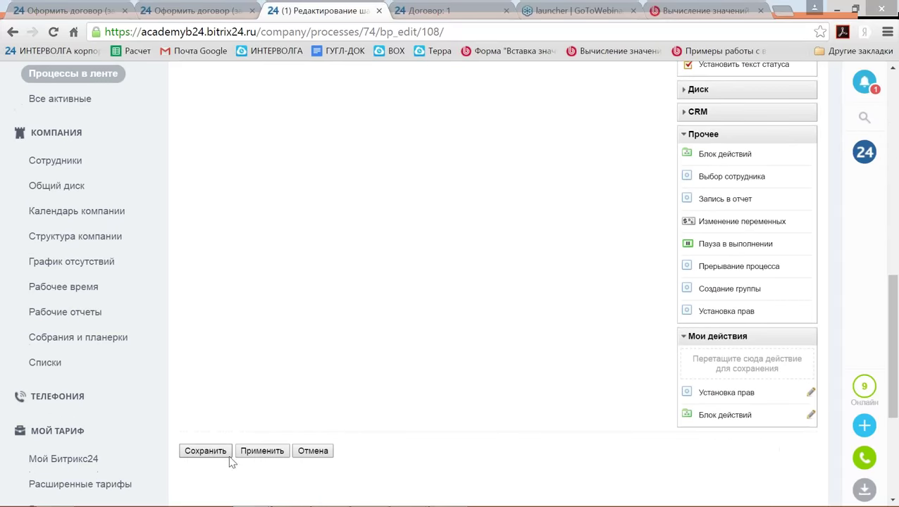
Save the template, then add a contract named '6' with a sum of 6.
left_click(213, 456)
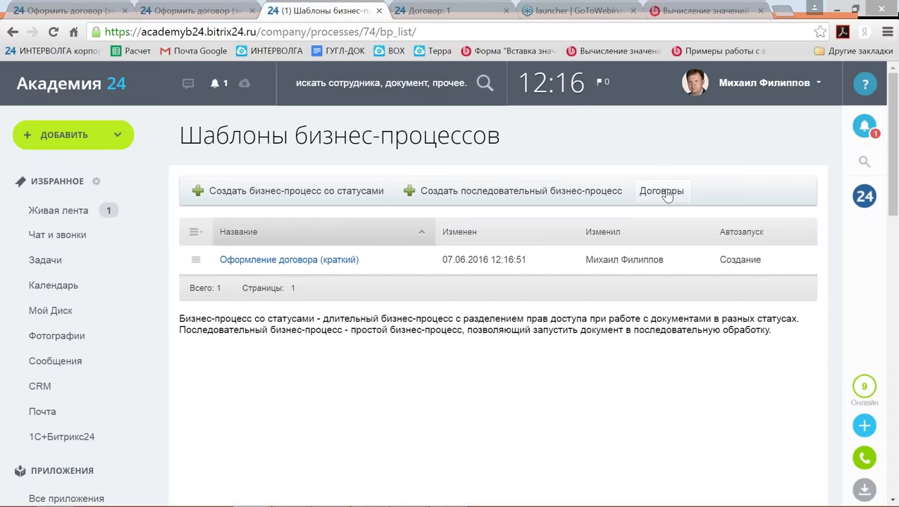
left_click(661, 191)
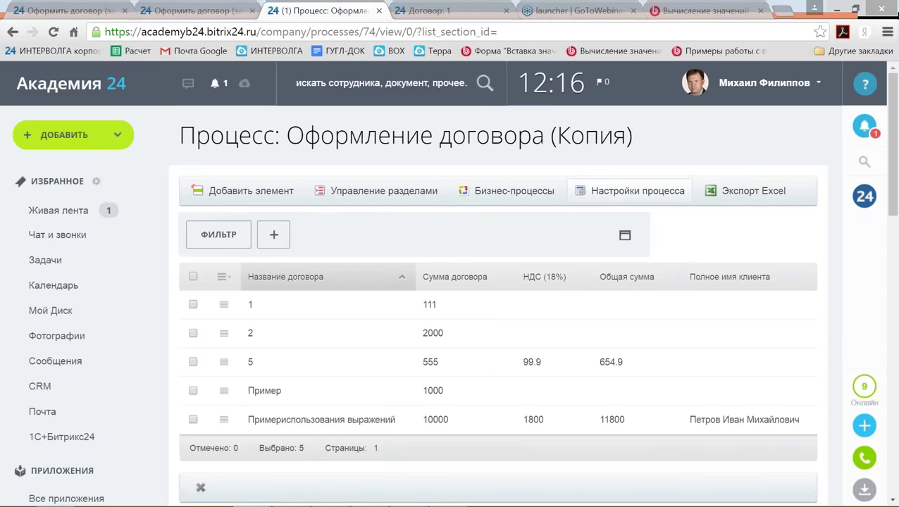
left_click(251, 191)
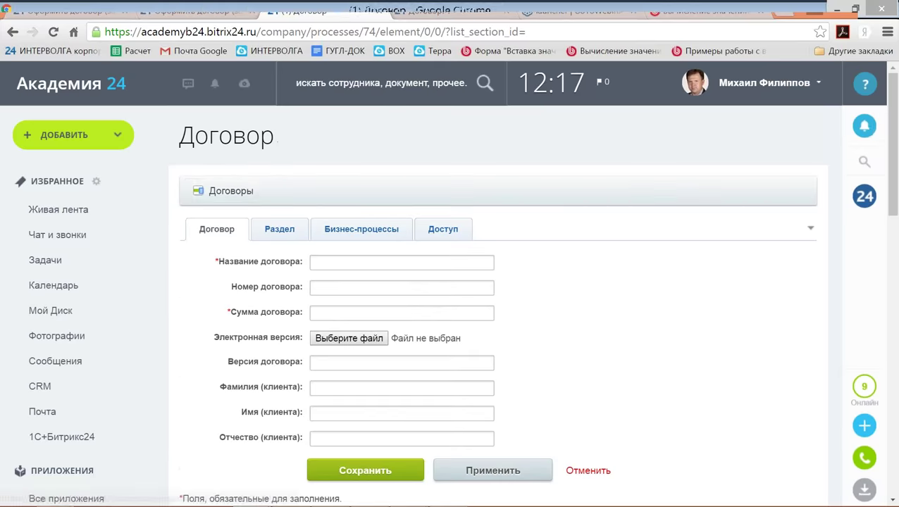
left_click(322, 256)
type("6")
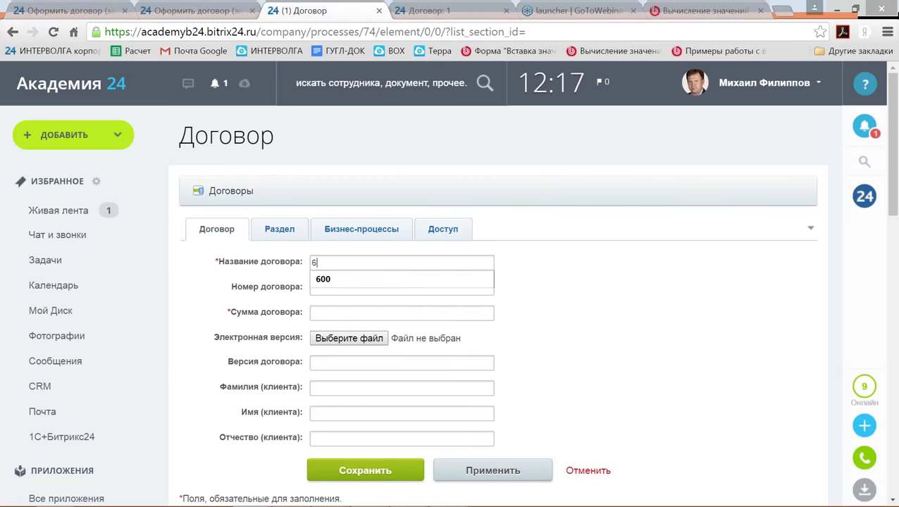
left_click(343, 313)
type("6")
scroll(349, 315, "down", 2)
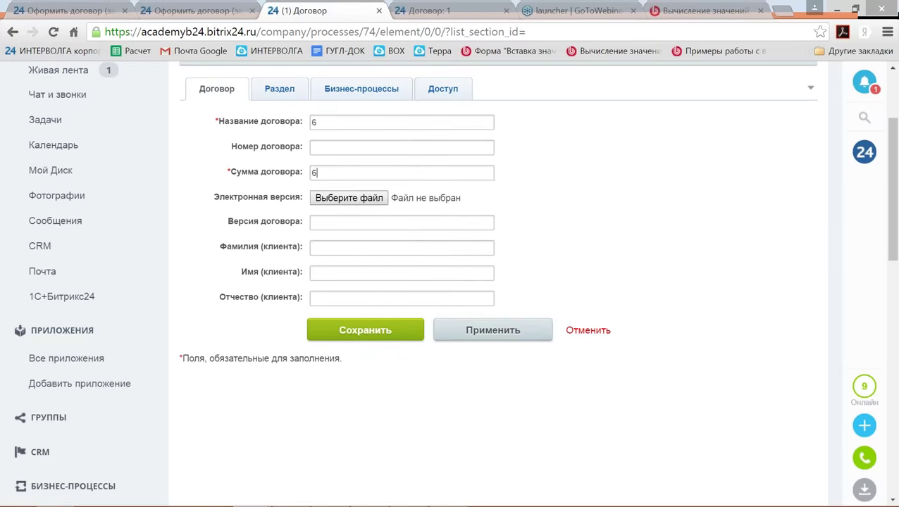
left_click(381, 333)
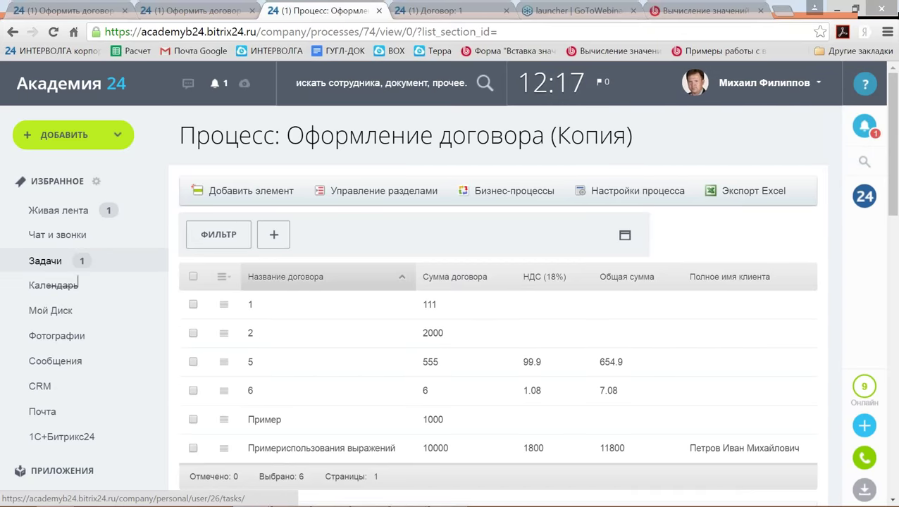
Open the Оформить договор task (№410) from the task list.
left_click(70, 271)
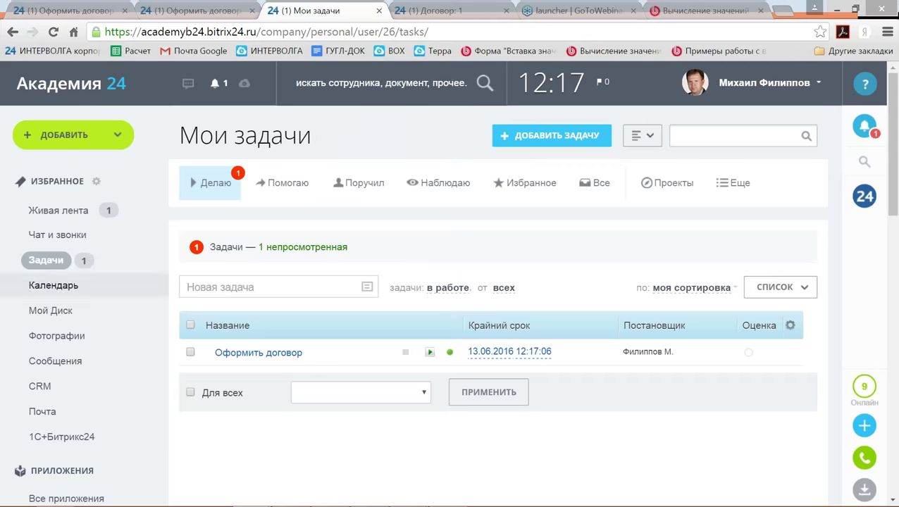
left_click(295, 353)
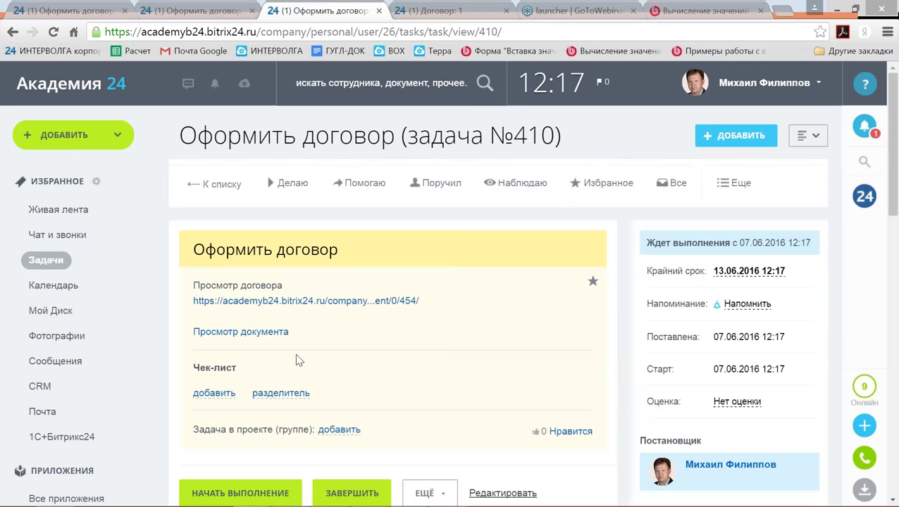
scroll(493, 331, "down", 1)
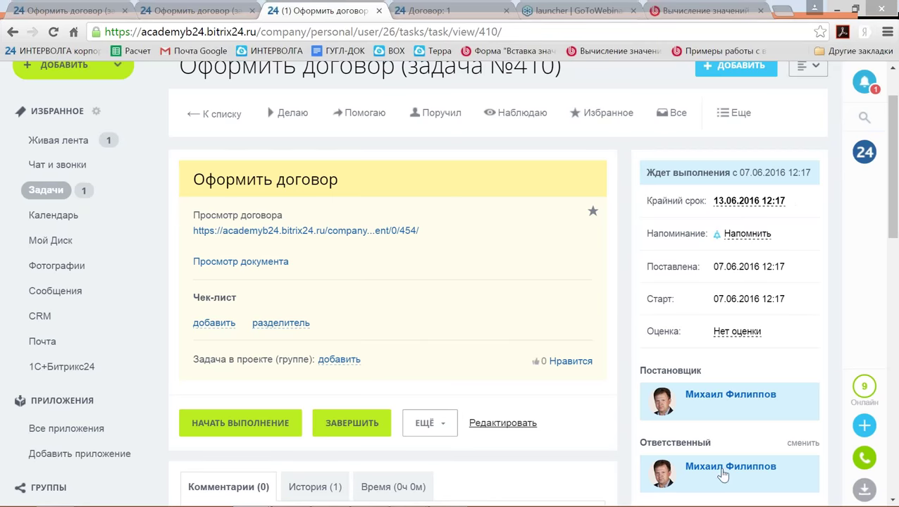
Compare the task's 13.06.2016 12:17 Крайний срок with today's date on the Windows calendar.
left_click(883, 501)
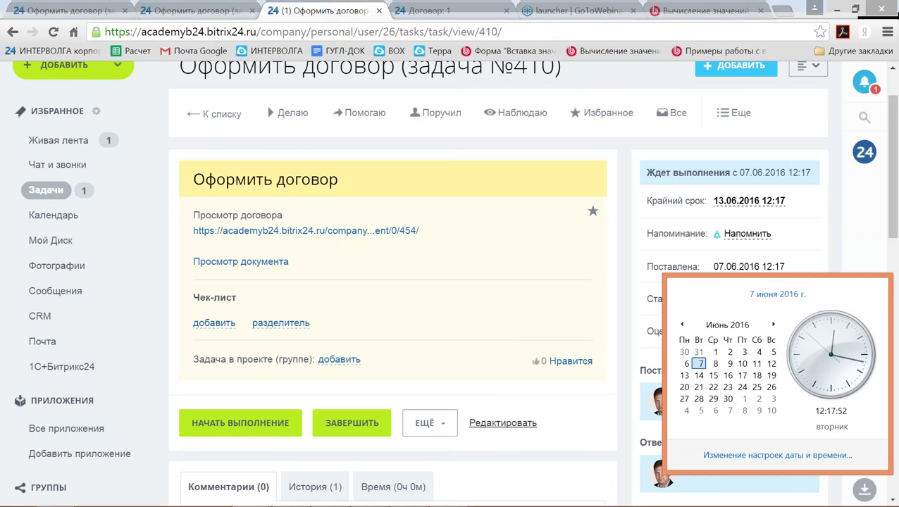
scroll(421, 376, "down", 3)
scroll(227, 394, "down", 3)
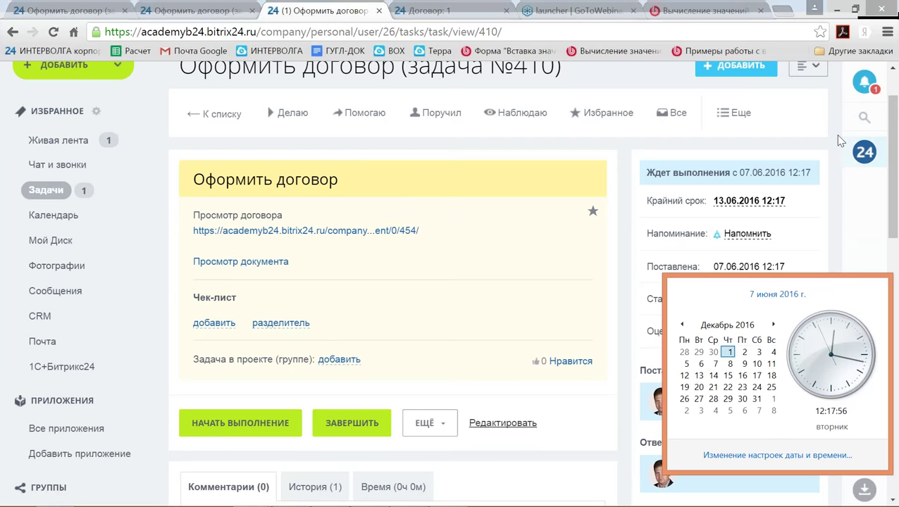
left_click(893, 232)
scroll(896, 260, "down", 10)
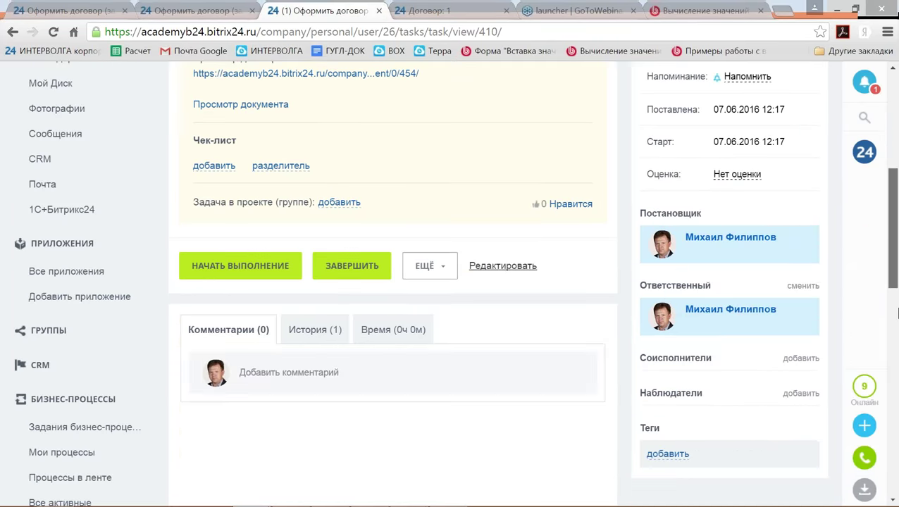
scroll(164, 367, "down", 2)
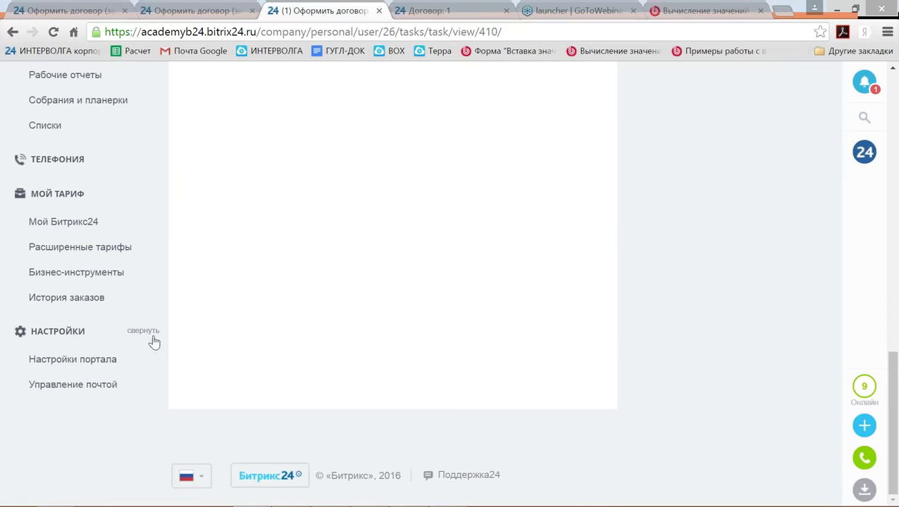
In portal settings, insert 13.06 right after 12.06 in Выходные и праздничные дни.
left_click(93, 362)
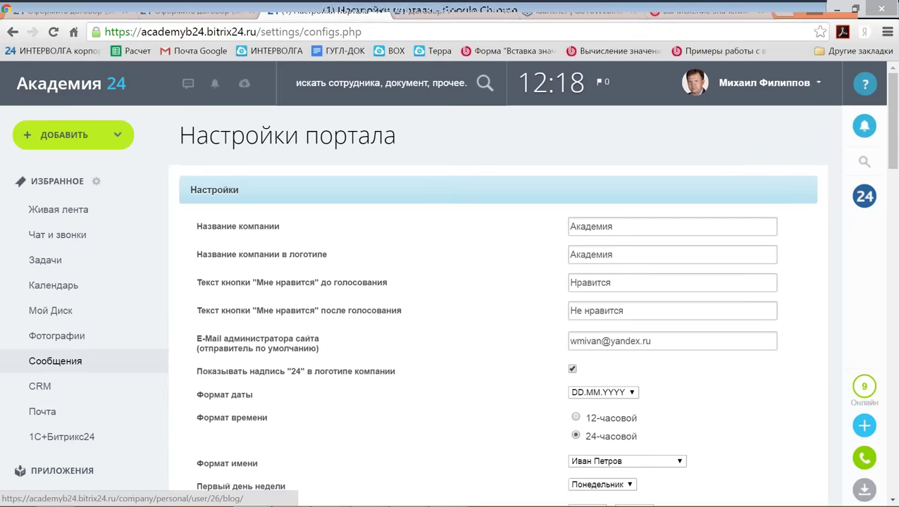
scroll(411, 278, "down", 3)
scroll(411, 279, "down", 2)
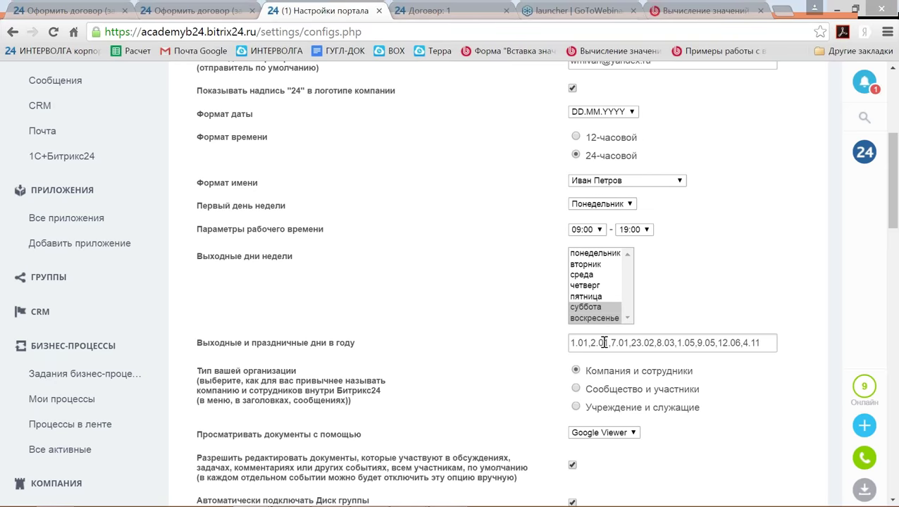
double_click(719, 343)
key("ctrl+c")
key("Right")
key("Right")
key("ctrl+v")
type(",")
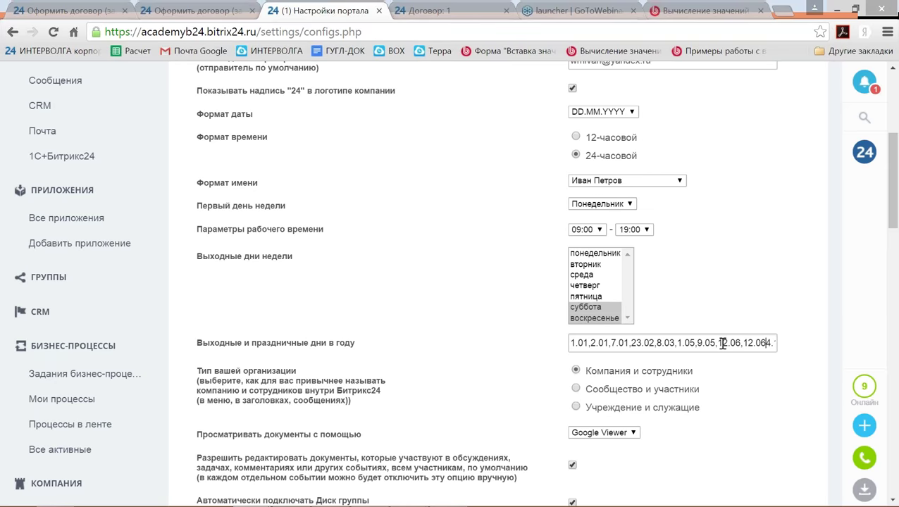
key("Left")
key("Left")
key("Left")
key("Left")
key("BackSpace")
type("3")
Go to the processes page, then switch to the course slides window.
scroll(476, 377, "down", 3)
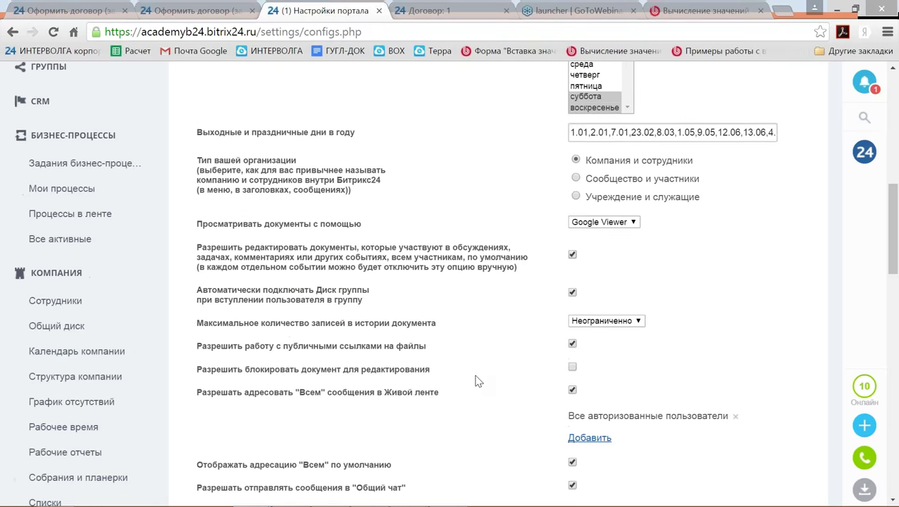
scroll(477, 381, "down", 2)
scroll(480, 386, "down", 2)
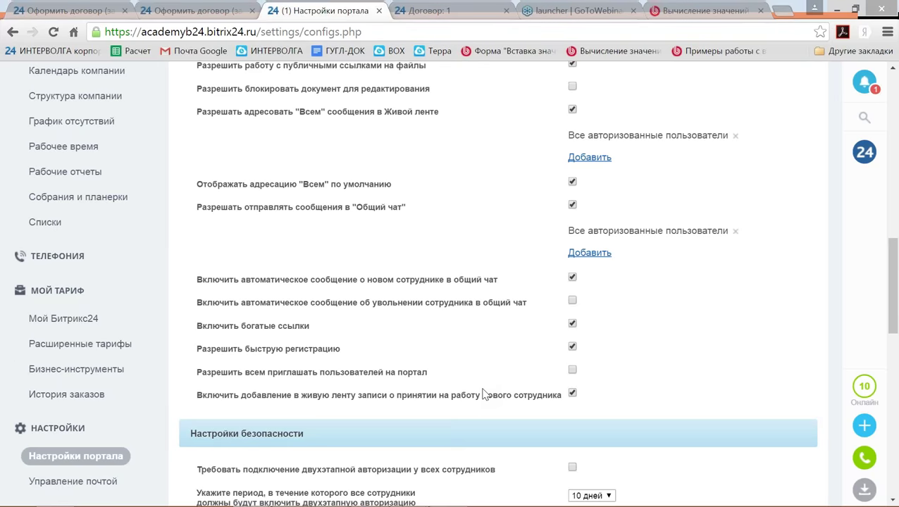
scroll(483, 394, "up", 8)
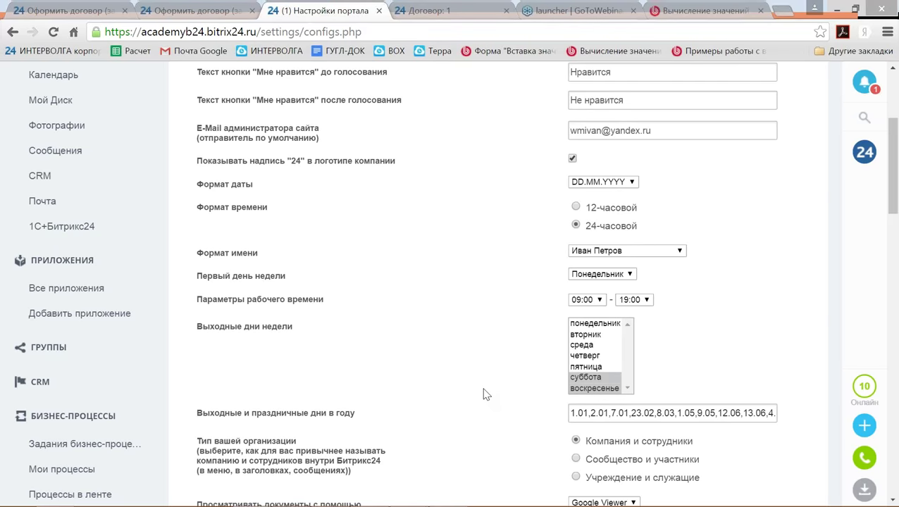
scroll(474, 423, "up", 1)
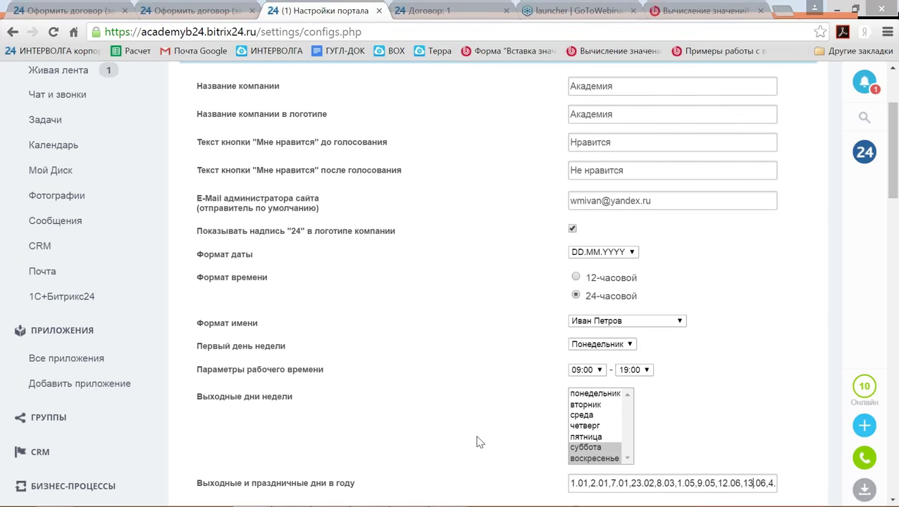
scroll(240, 437, "down", 4)
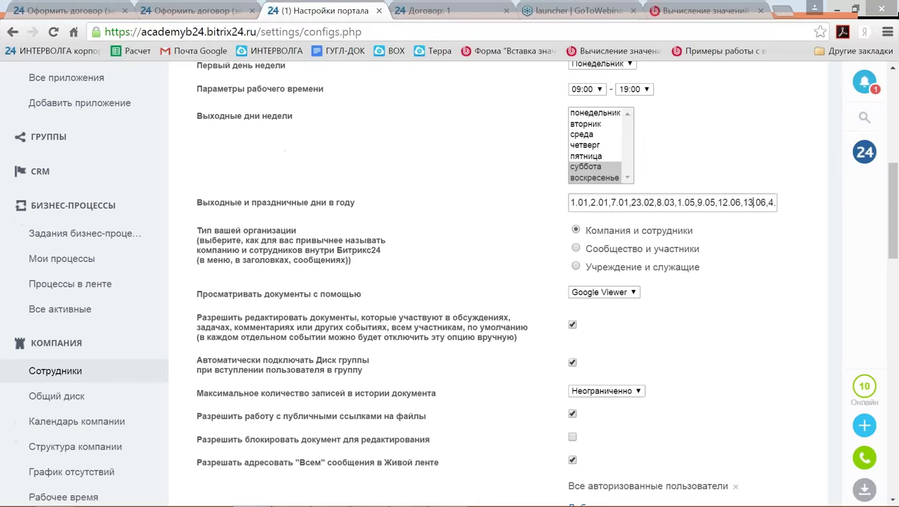
left_click(71, 284)
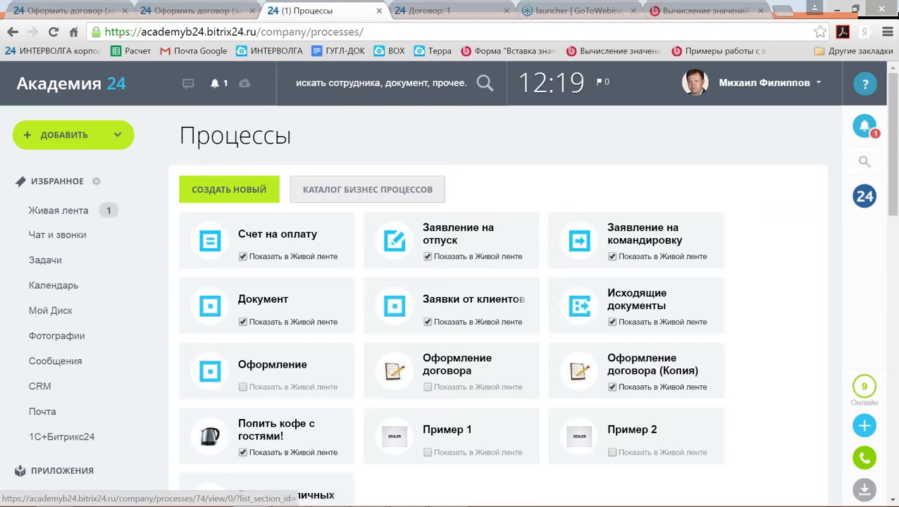
key("alt+Tab")
key("alt+Tab")
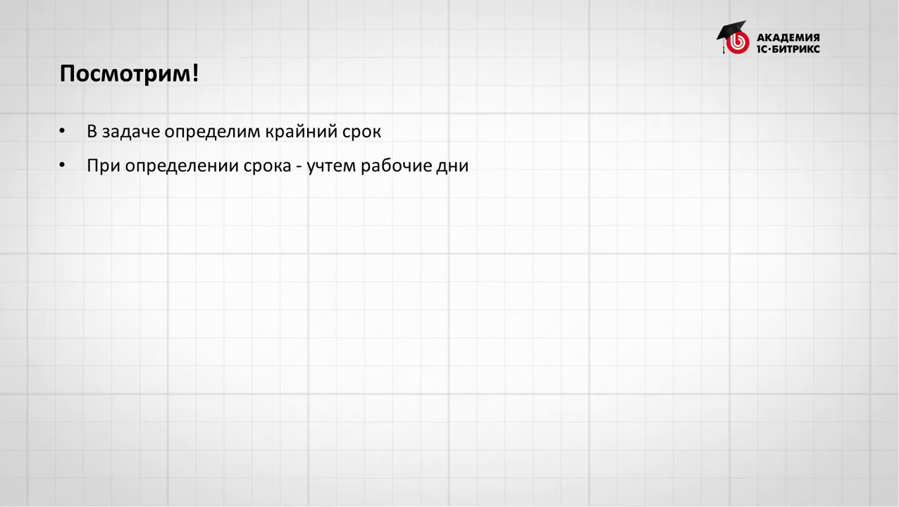
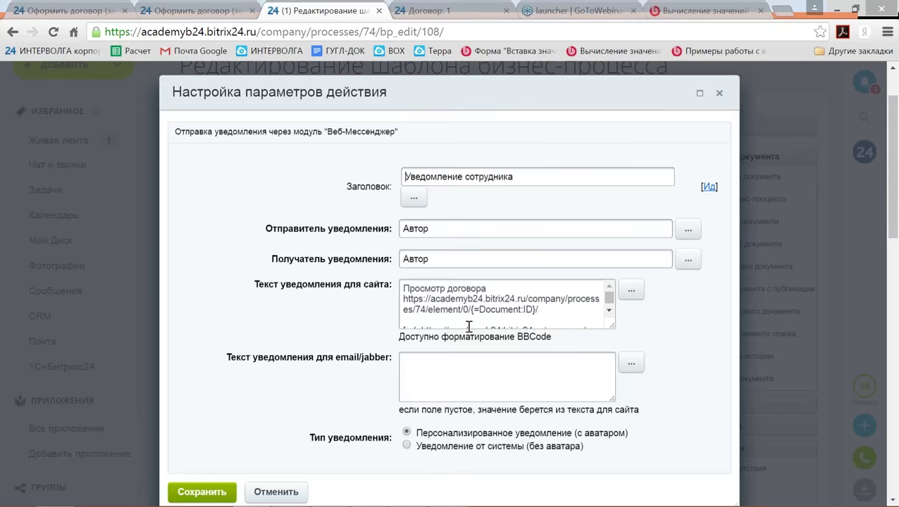
Insert blank lines above 'Просмотр договора' at the start of the site notification text.
left_click(406, 290)
key("Return")
key("Return")
key("Return")
key("Return")
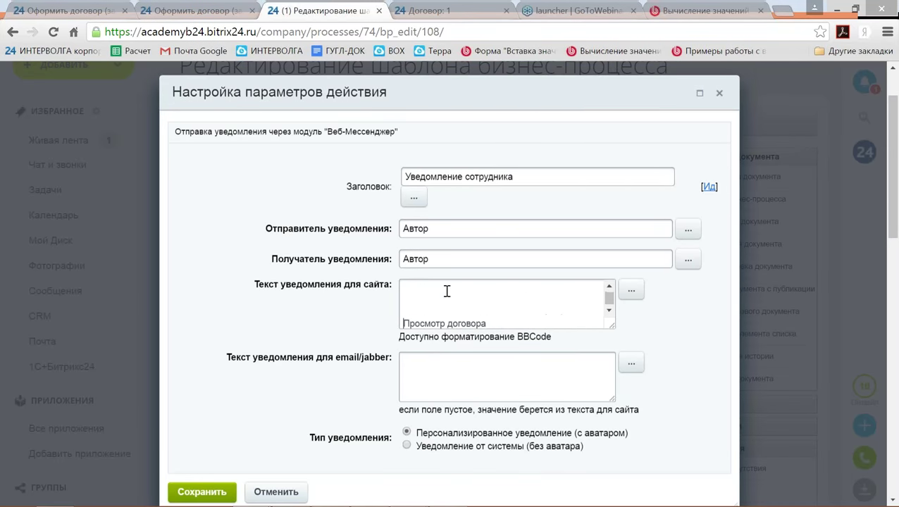
key("Up")
key("Up")
key("Up")
key("Up")
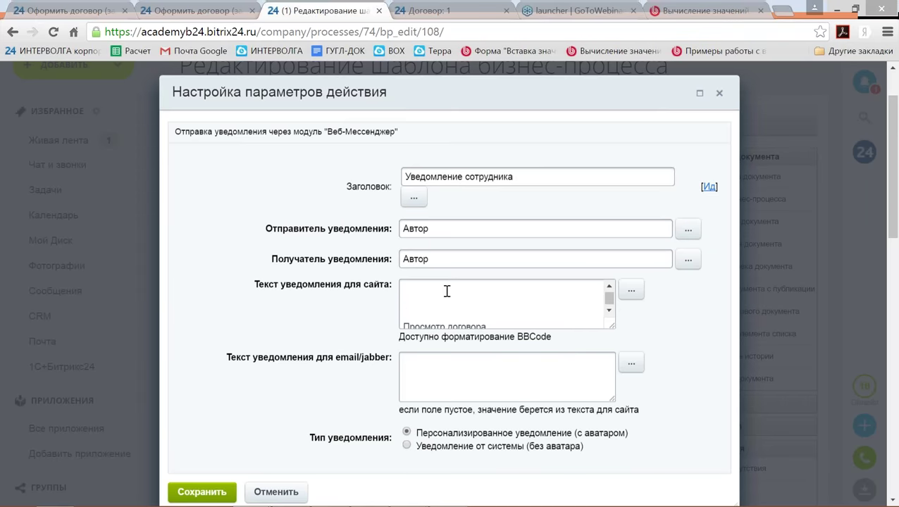
Go from the expression-calculation docs back to the Форма "Вставка значения" lesson.
left_click(682, 12)
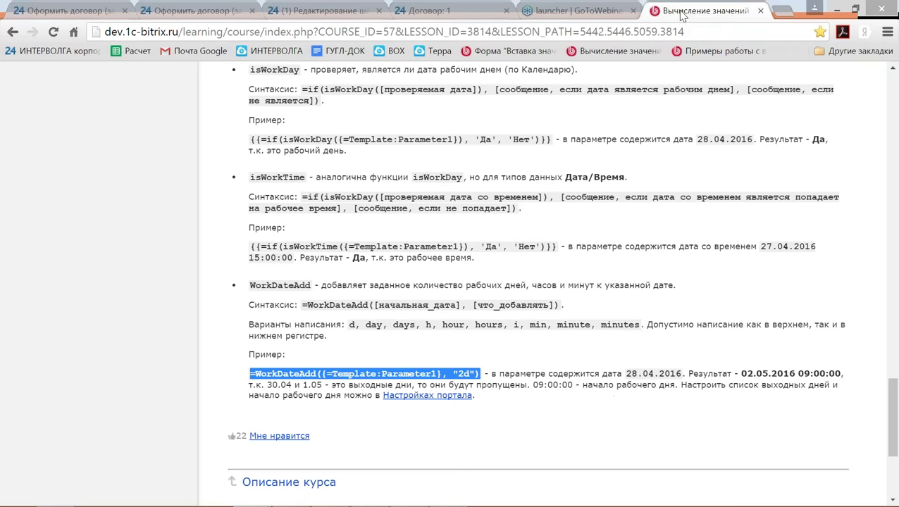
scroll(542, 282, "up", 3)
scroll(542, 282, "down", 4)
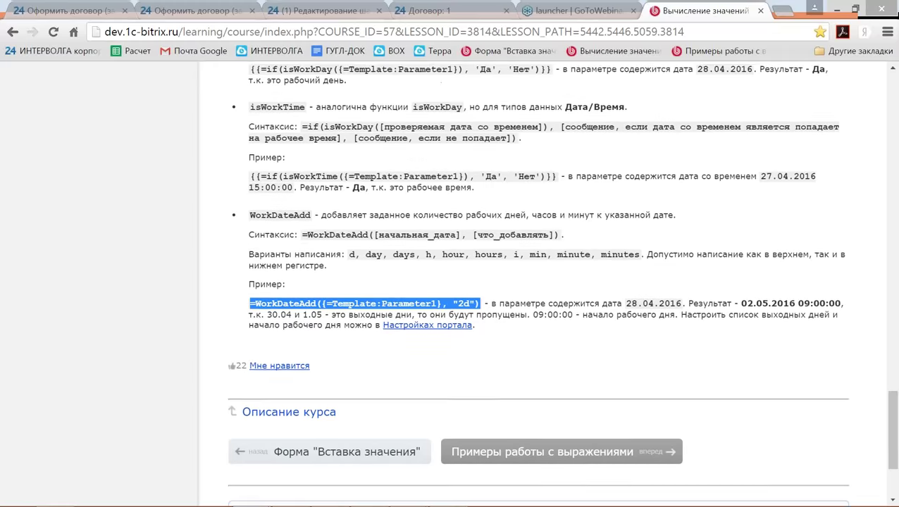
scroll(508, 267, "down", 2)
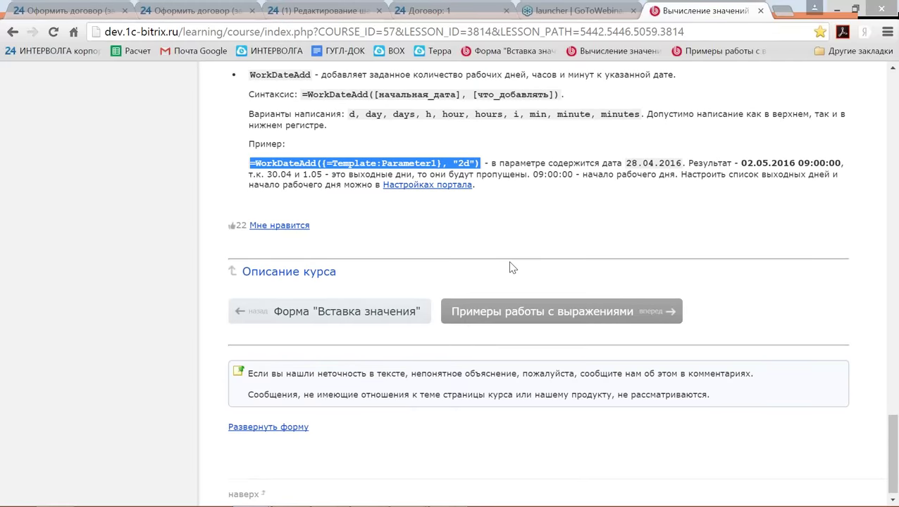
left_click(332, 314)
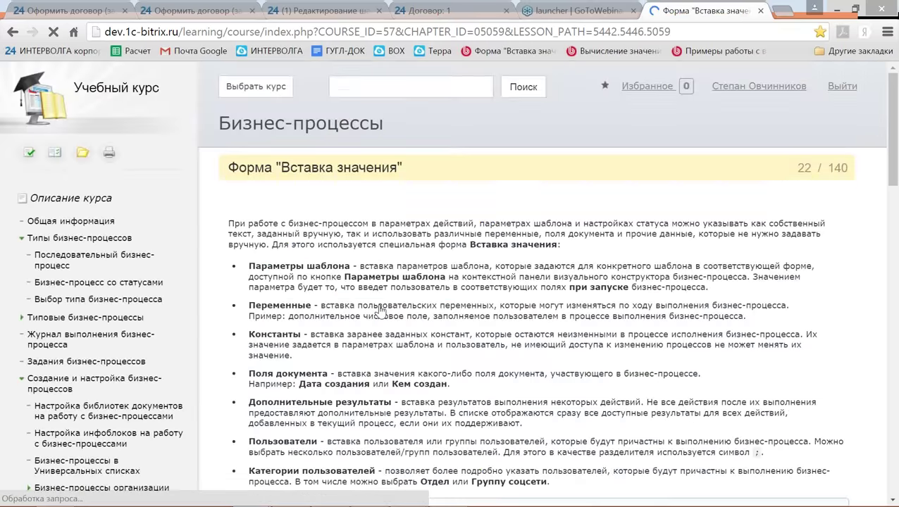
Copy the {=Document:CREATED_BY} example expression from the lesson's friendly-format examples.
scroll(381, 310, "down", 3)
scroll(382, 310, "down", 10)
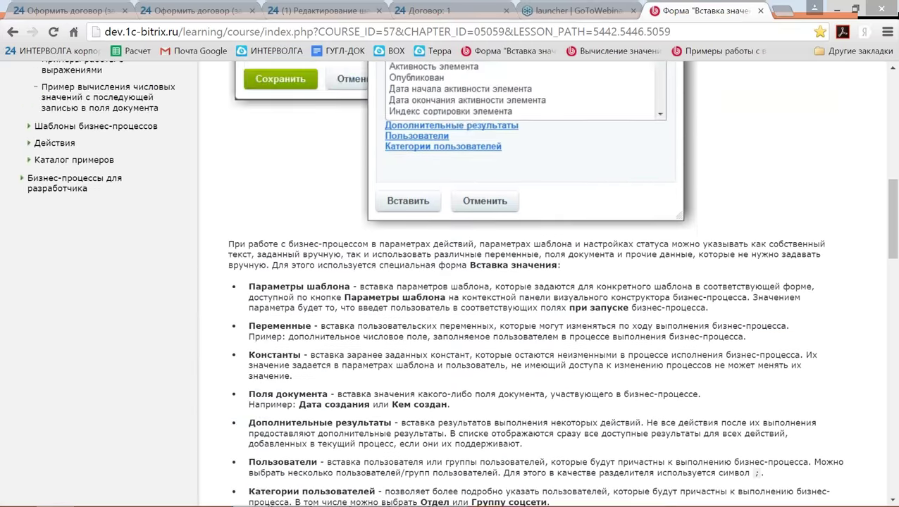
scroll(384, 316, "down", 6)
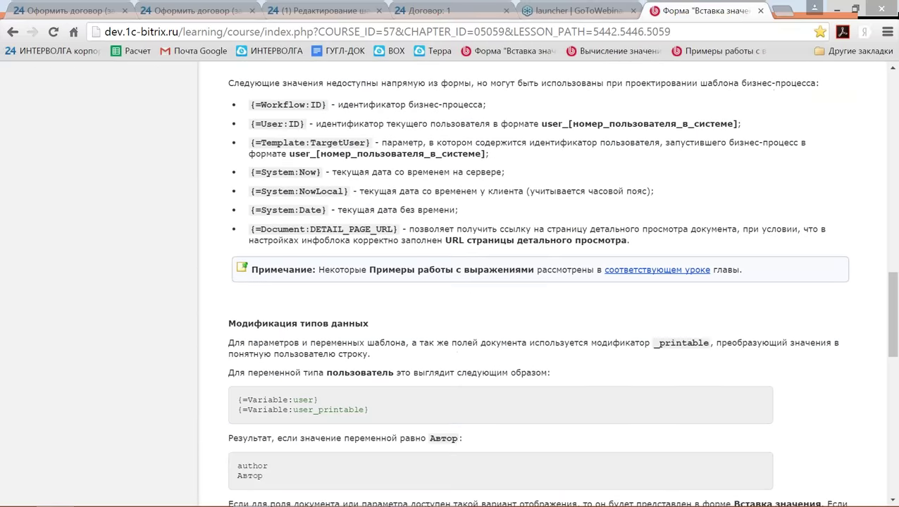
scroll(384, 316, "down", 2)
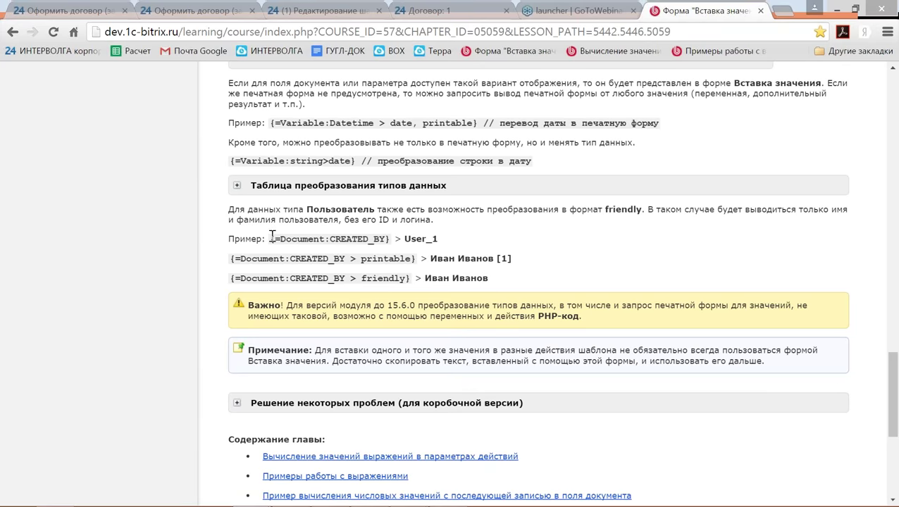
left_click_drag(271, 239, 393, 241)
key("ctrl+c")
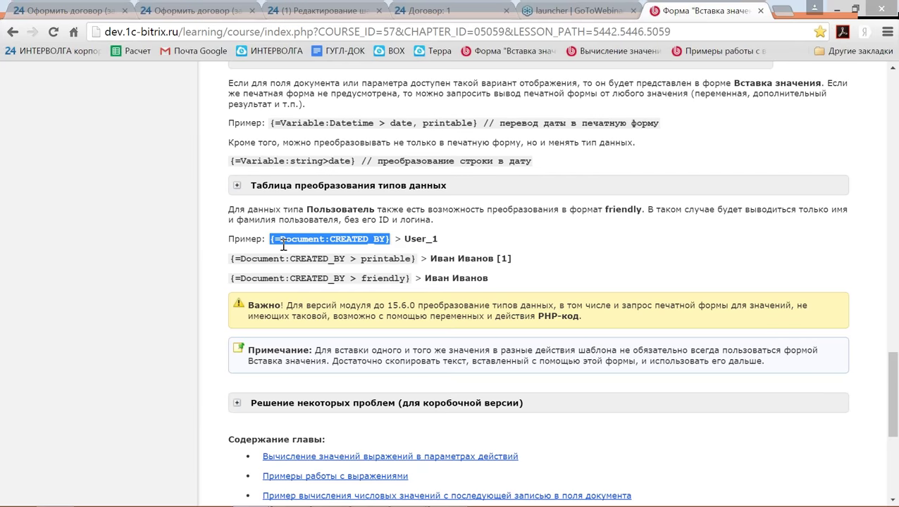
key("alt+Tab")
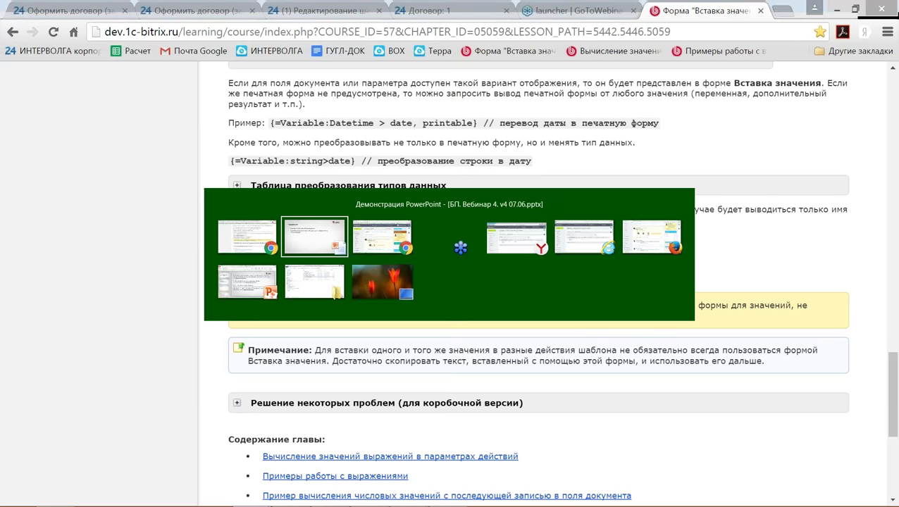
key("Tab")
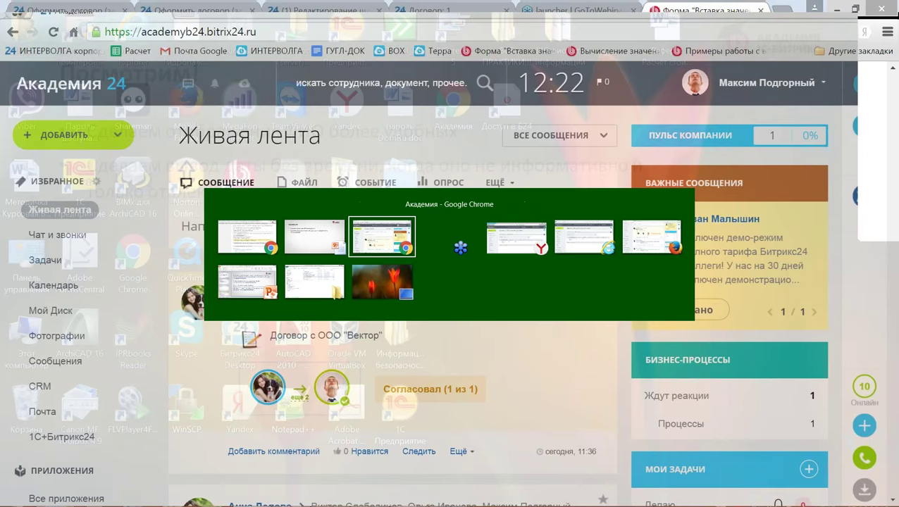
key("alt+Tab")
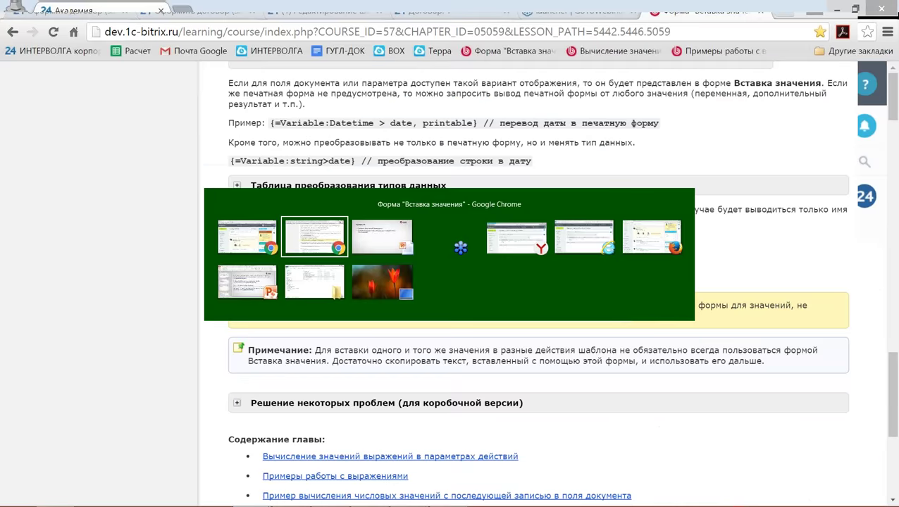
Type 'Номер сотрудника' in the site text and paste {=Document:CREATED_BY} on the next line.
left_click(321, 11)
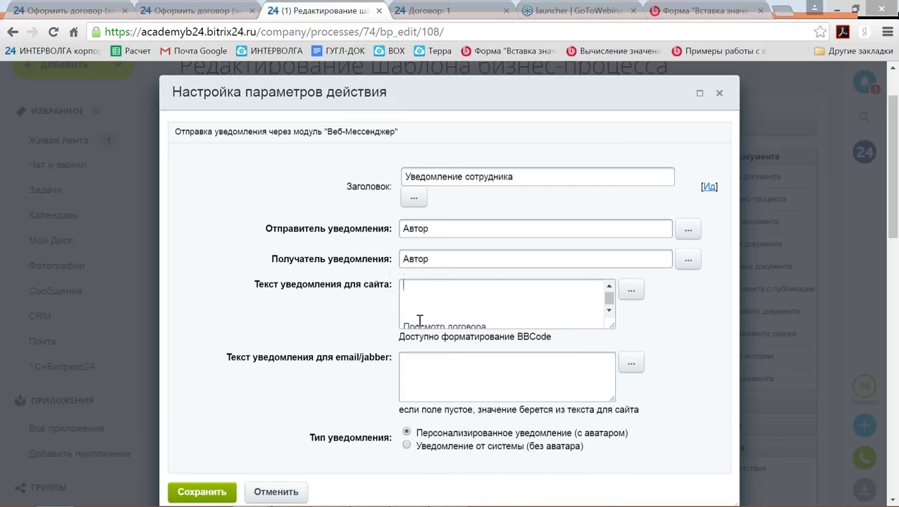
type("Y")
key("BackSpace")
type("Номер сотрудника")
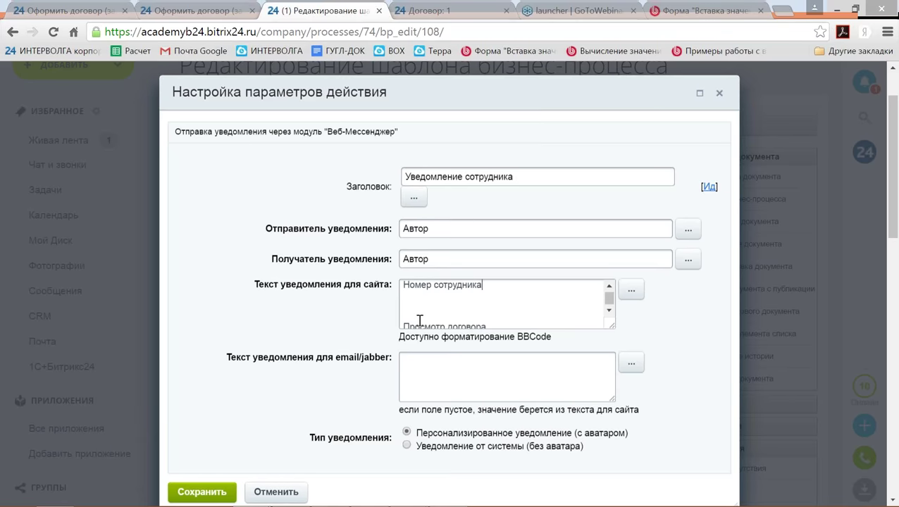
key("Return")
key("ctrl+v")
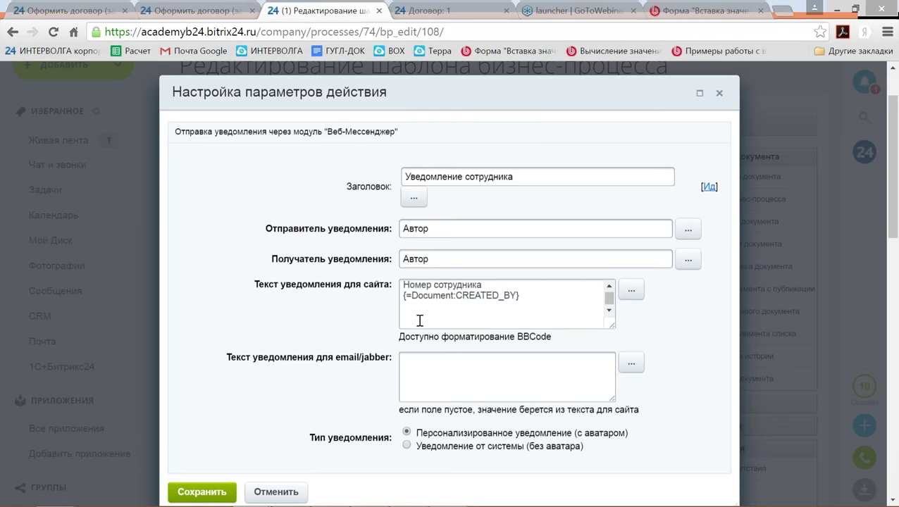
Fix the line breaks so {=Document:CREATED_BY} sits on its own line, with an empty line below.
key("Up")
key("Delete")
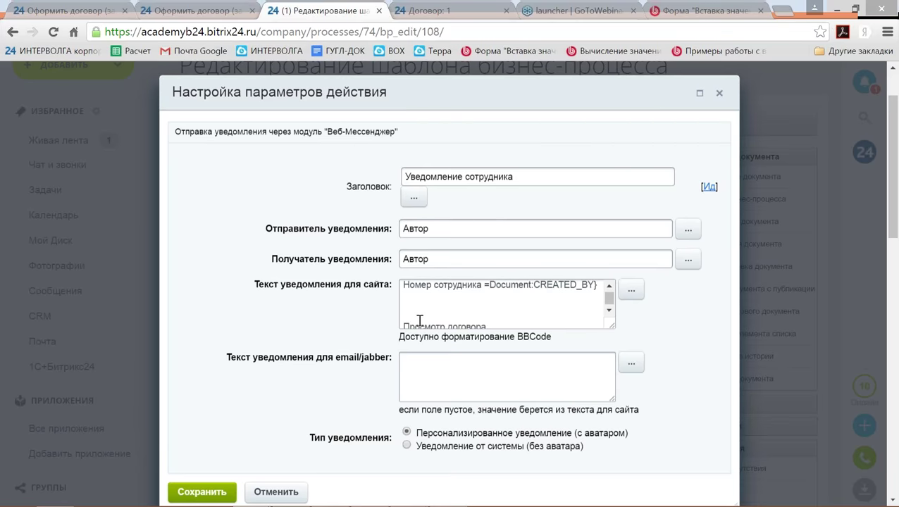
type("{")
key("Return")
key("Down")
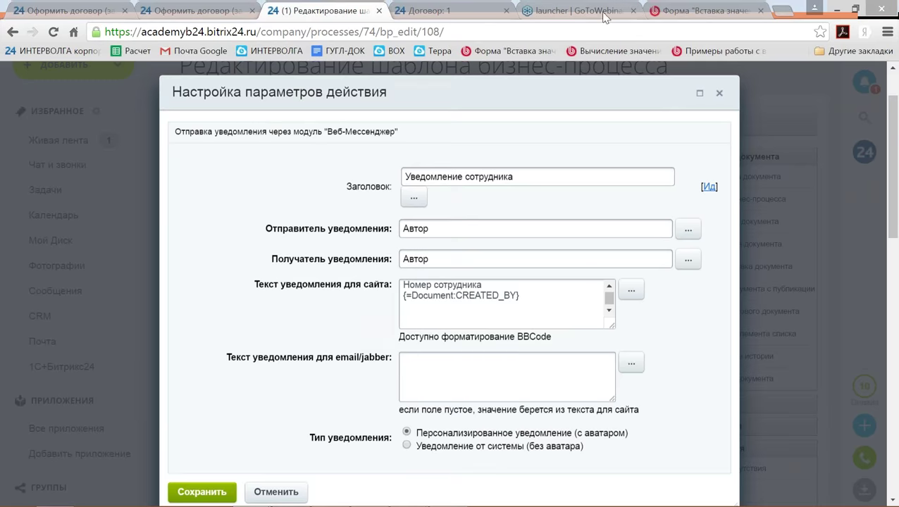
Copy the printable author-name example and paste it on the empty line of the site text.
left_click(696, 12)
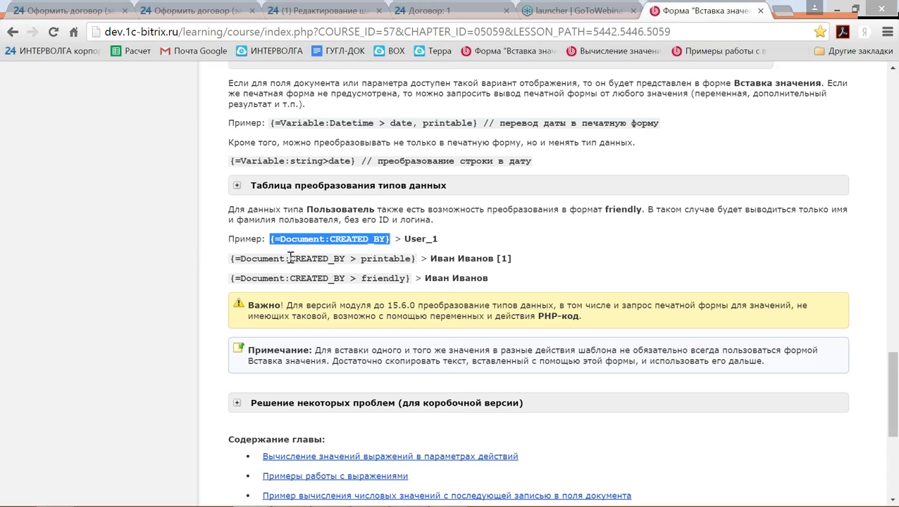
left_click_drag(230, 259, 412, 255)
key("ctrl+c")
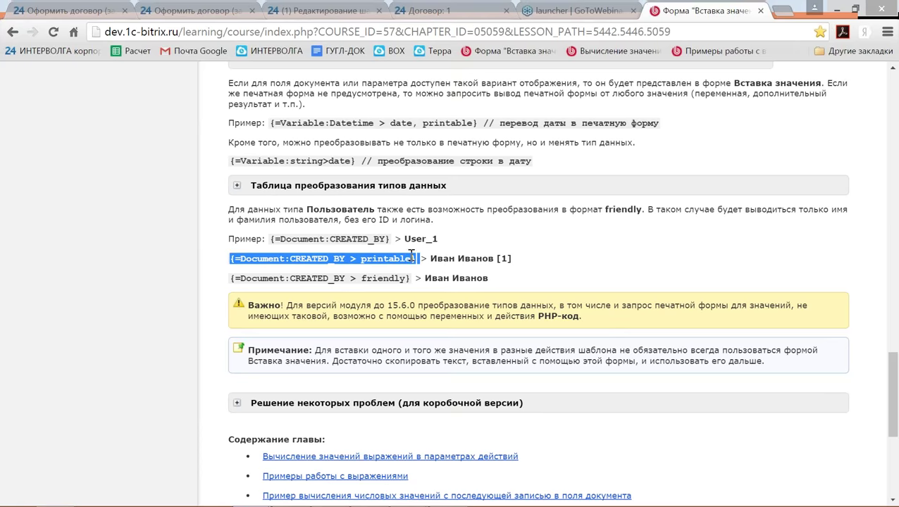
left_click(302, 11)
key("ctrl+v")
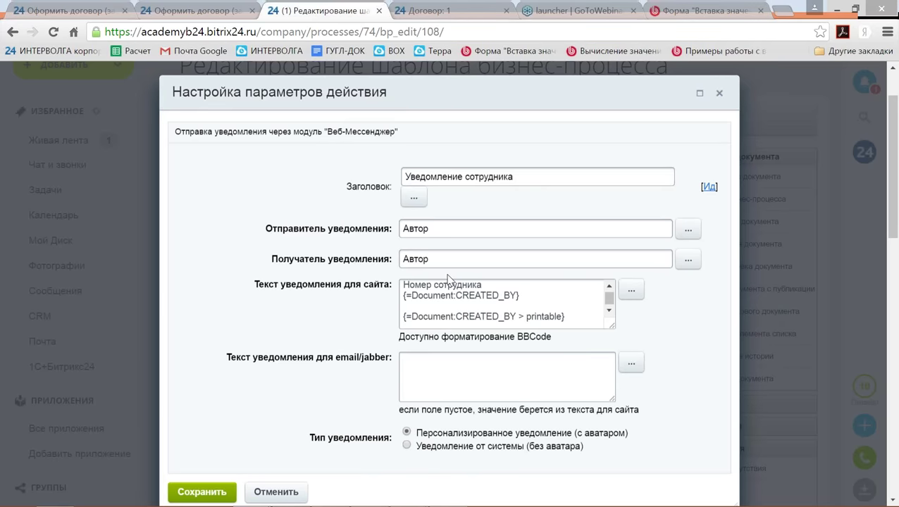
Add the label 'Сотрудник с номером' before the printable author expression.
key("Home")
key("Return")
key("Up")
type("Cjnhe")
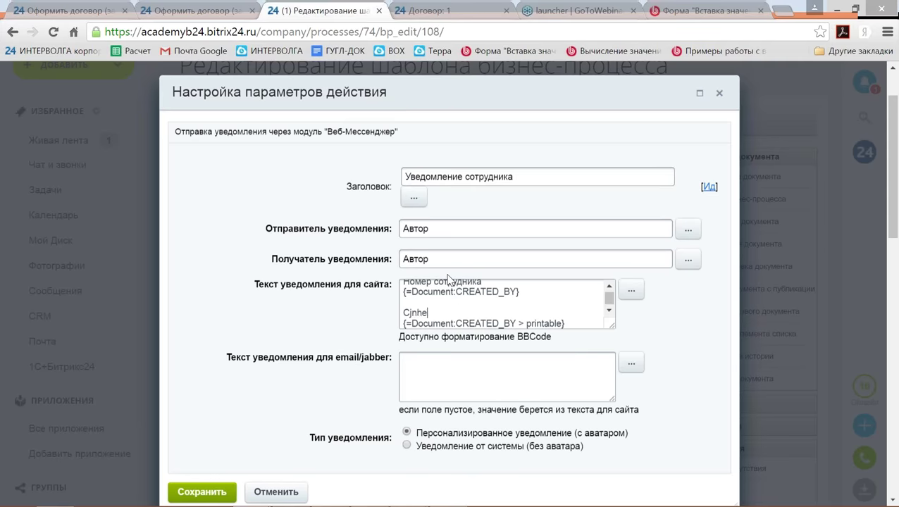
type("lybr")
key("BackSpace")
key("BackSpace")
key("BackSpace")
key("BackSpace")
key("BackSpace")
key("BackSpace")
key("BackSpace")
key("BackSpace")
key("BackSpace")
type("Сотрудник с номером")
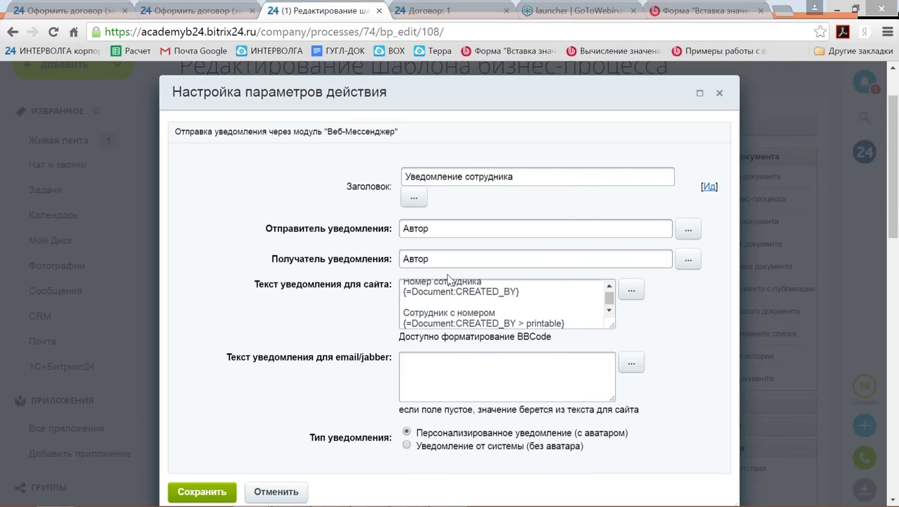
key("Down")
key("Down")
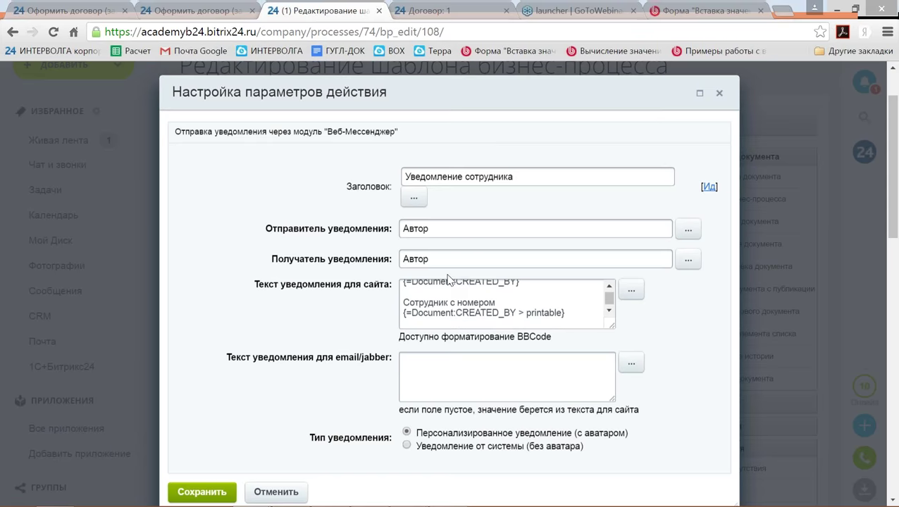
Start a new line reading 'Сотрудник' below the printable expression line.
key("Return")
type("Просмотр договора")
key("Return")
key("ctrl+v")
key("Up")
key("Up")
key("Up")
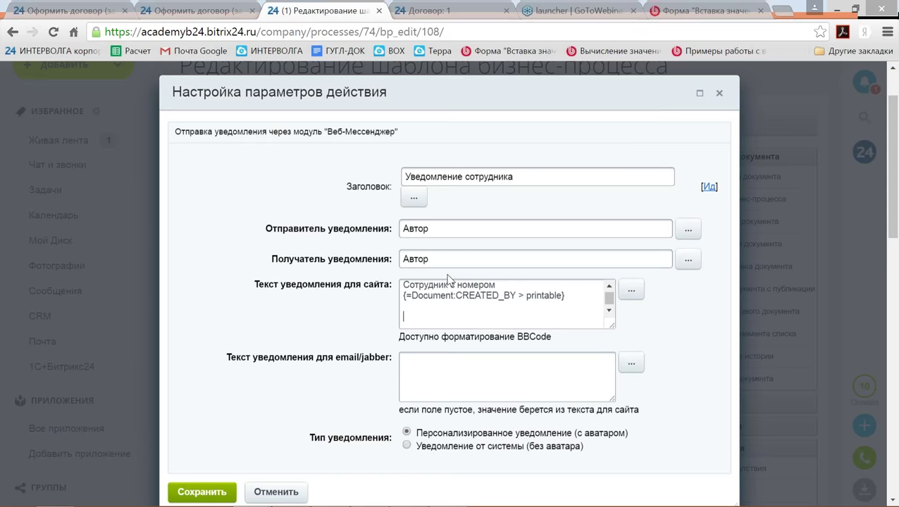
type("Сотрудник")
Copy the friendly author-name expression and paste it after 'Сотрудник'.
left_click(703, 12)
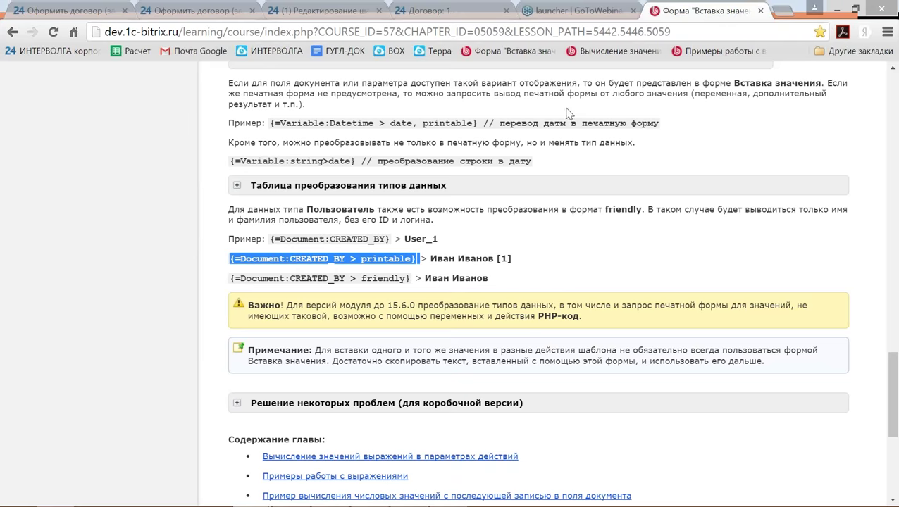
left_click_drag(232, 278, 412, 279)
key("ctrl+c")
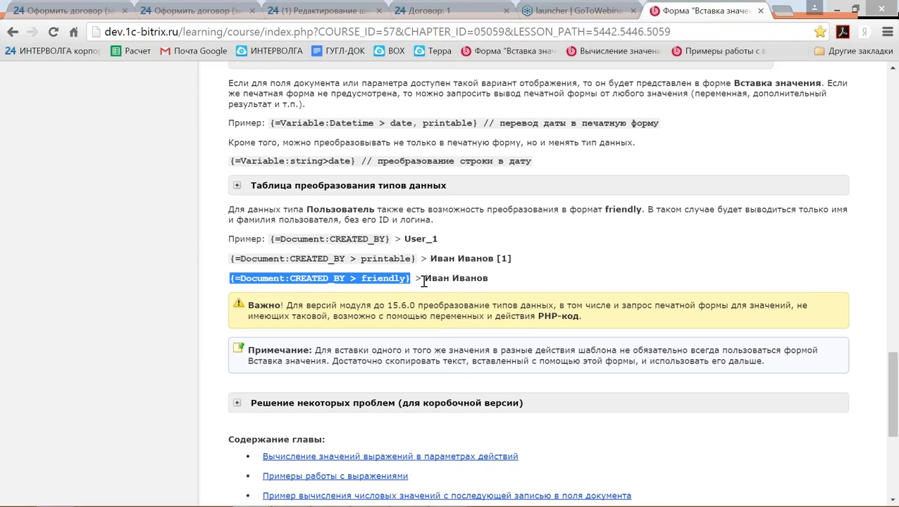
key("alt+Tab")
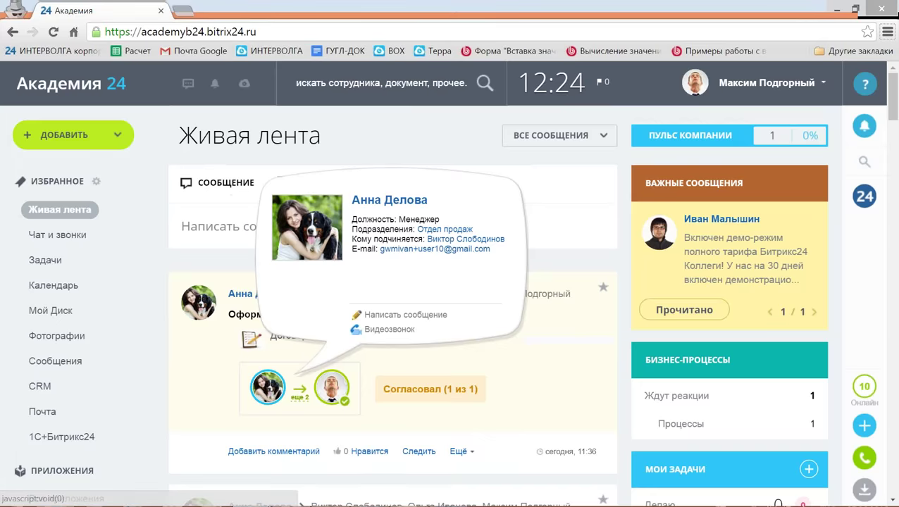
key("alt+Tab")
left_click(304, 13)
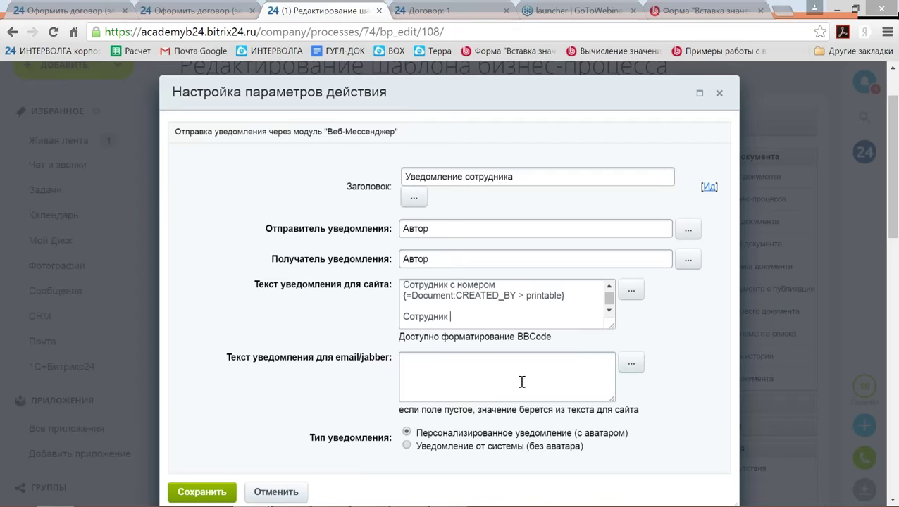
key("ctrl+v")
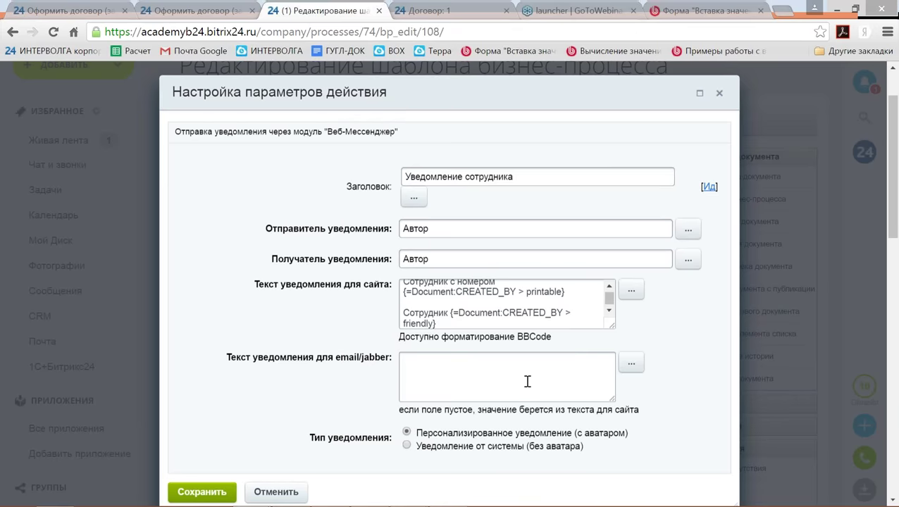
key("Return")
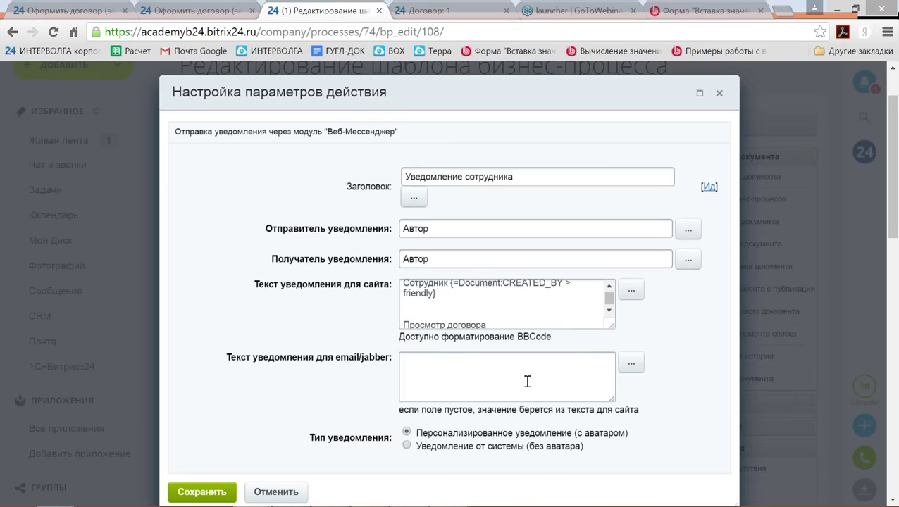
left_click(609, 286)
left_click(609, 286)
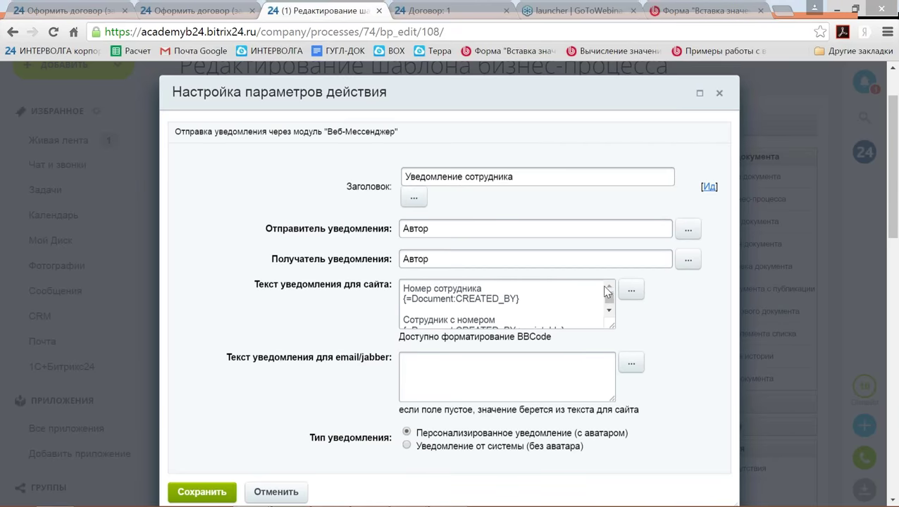
Save the notification action settings and the business-process template.
left_click(204, 493)
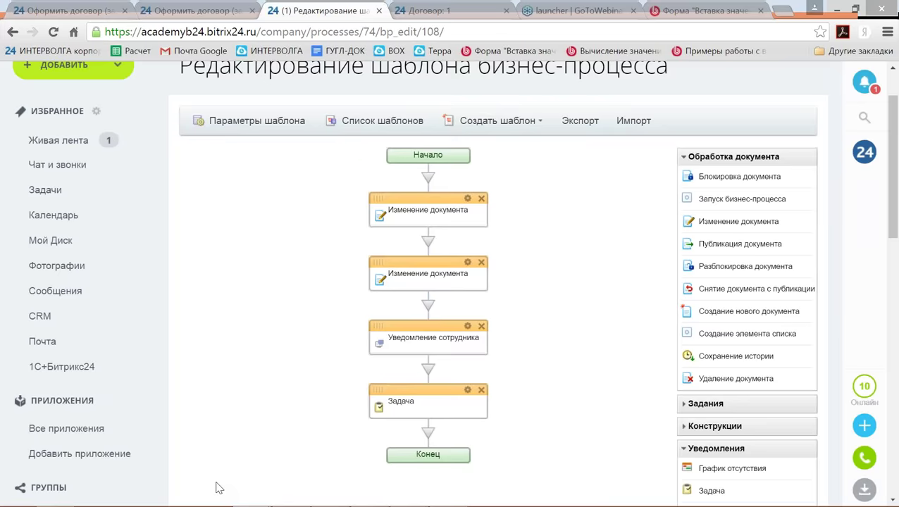
scroll(299, 455, "down", 10)
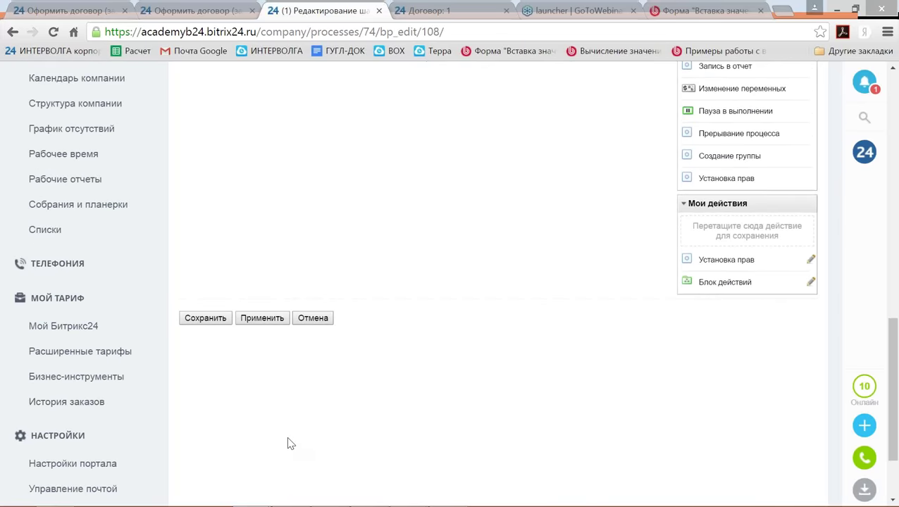
scroll(234, 343, "down", 1)
left_click(206, 312)
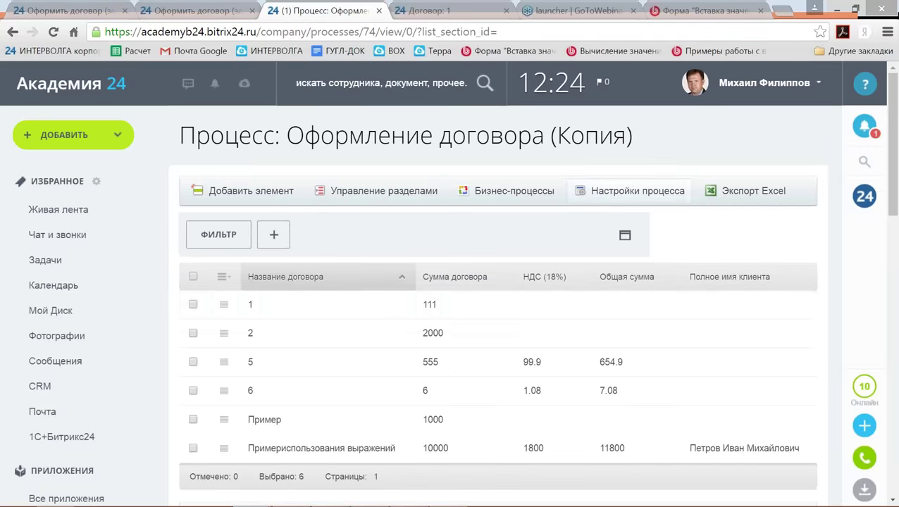
Add and save a test contract named 7 with amount 7.
left_click(237, 192)
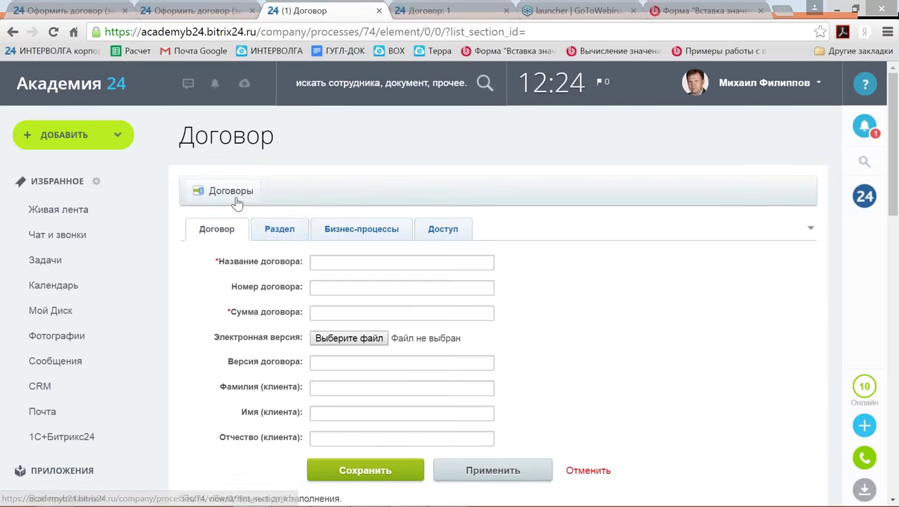
left_click(395, 263)
type("7")
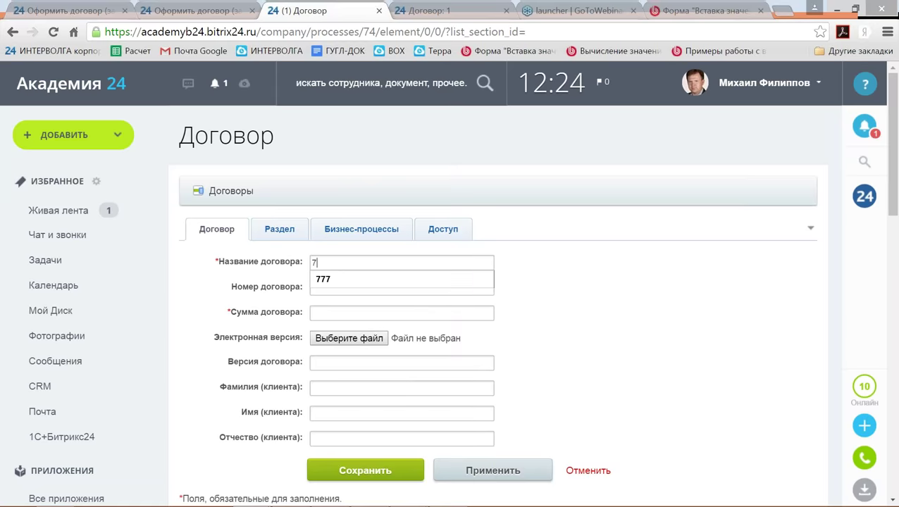
left_click(324, 311)
type("7")
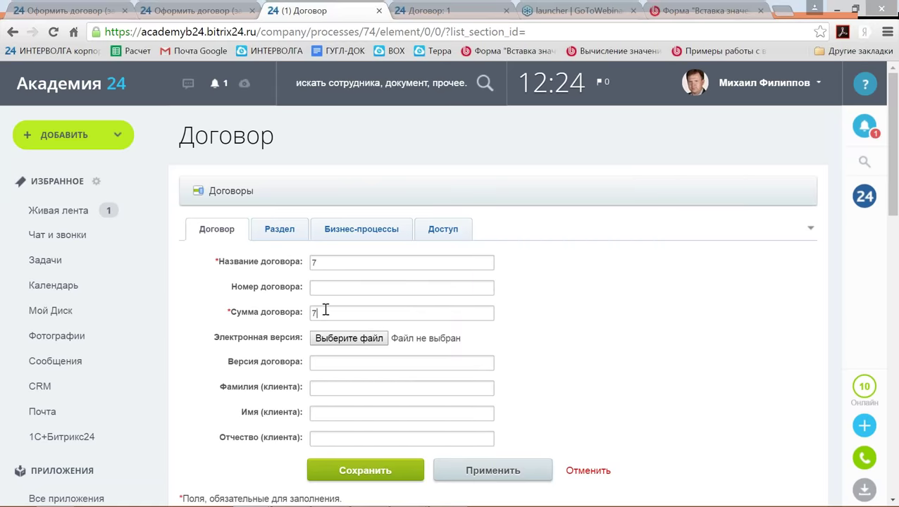
scroll(338, 338, "down", 3)
left_click(373, 330)
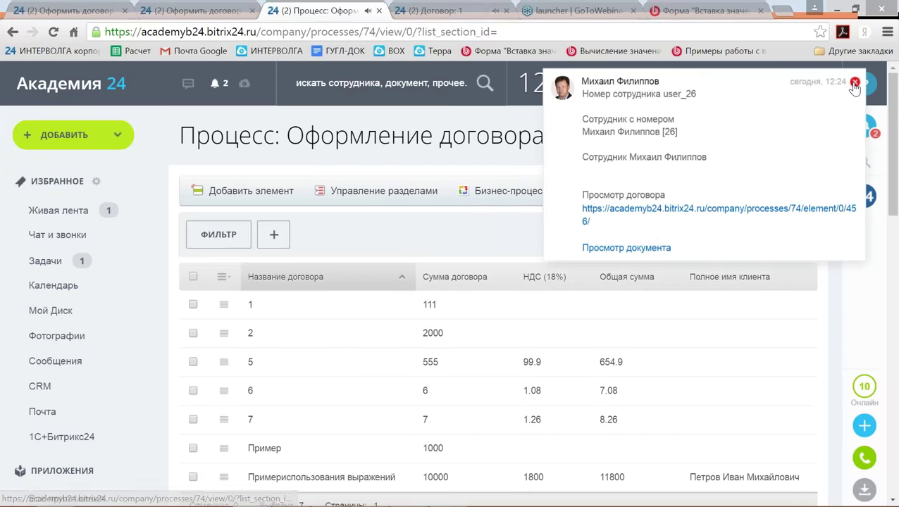
Open the messenger notifications and check the author ID user_26 in the new notification.
left_click(855, 83)
left_click(865, 126)
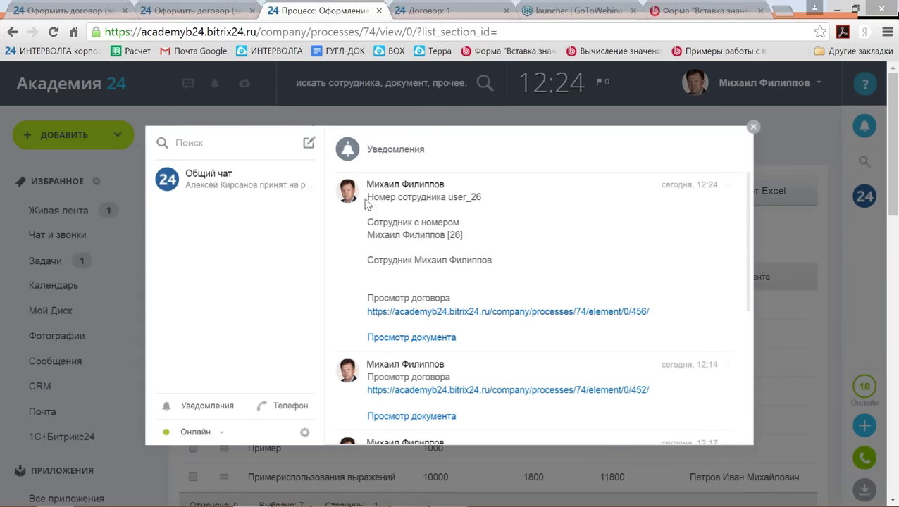
left_click_drag(367, 197, 485, 197)
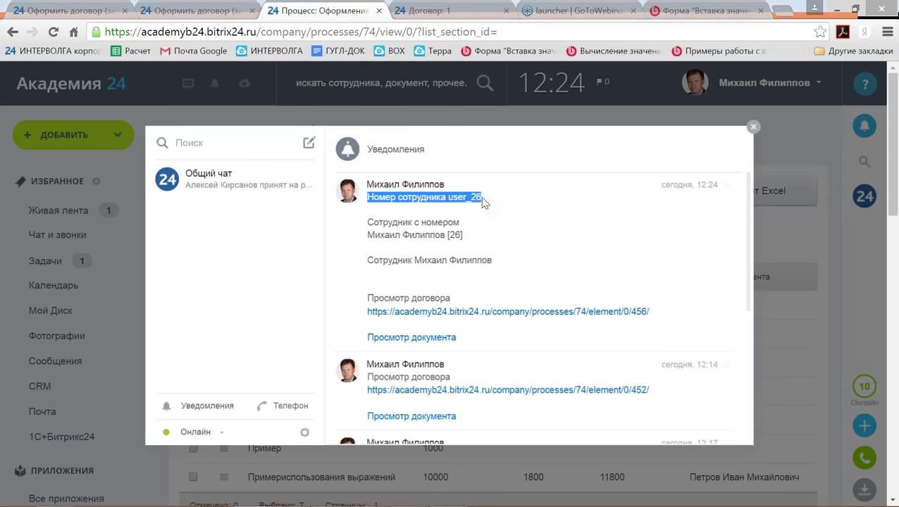
left_click(458, 199)
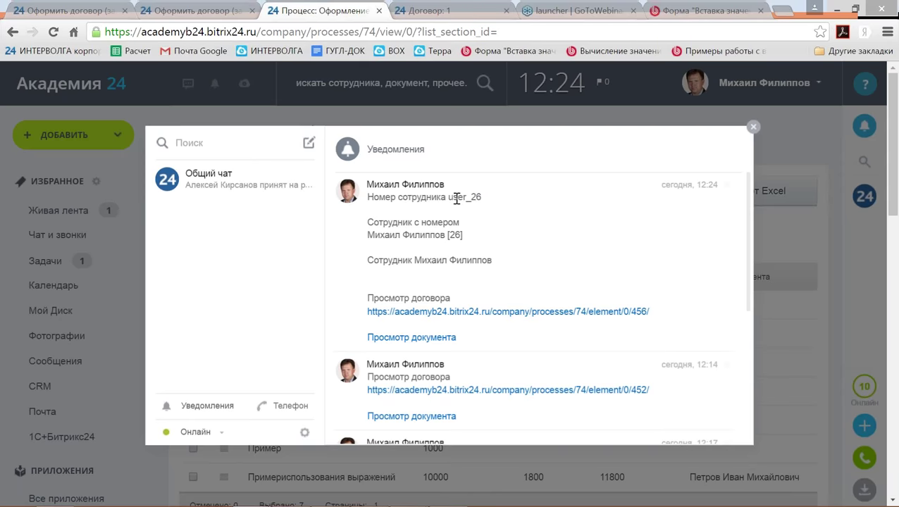
left_click_drag(449, 198, 483, 198)
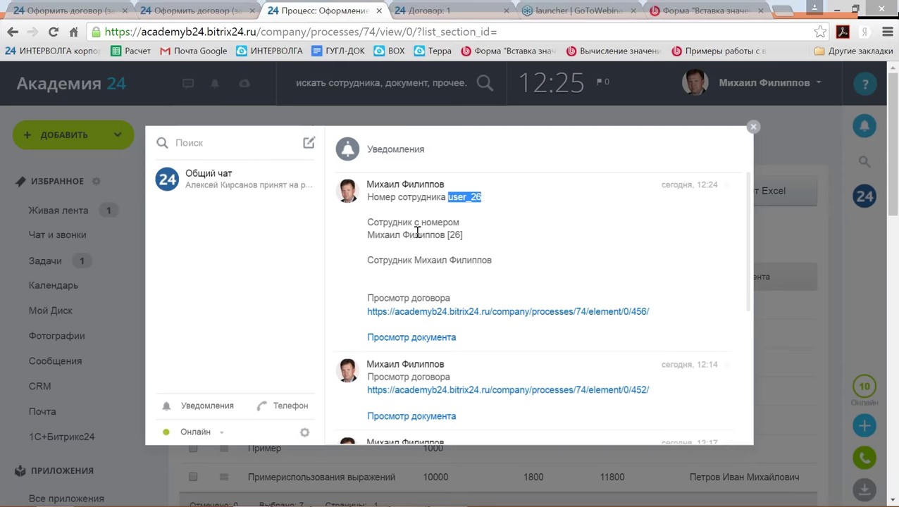
Check the author's printable and friendly names, then go to the business-process templates list.
left_click_drag(367, 234, 464, 234)
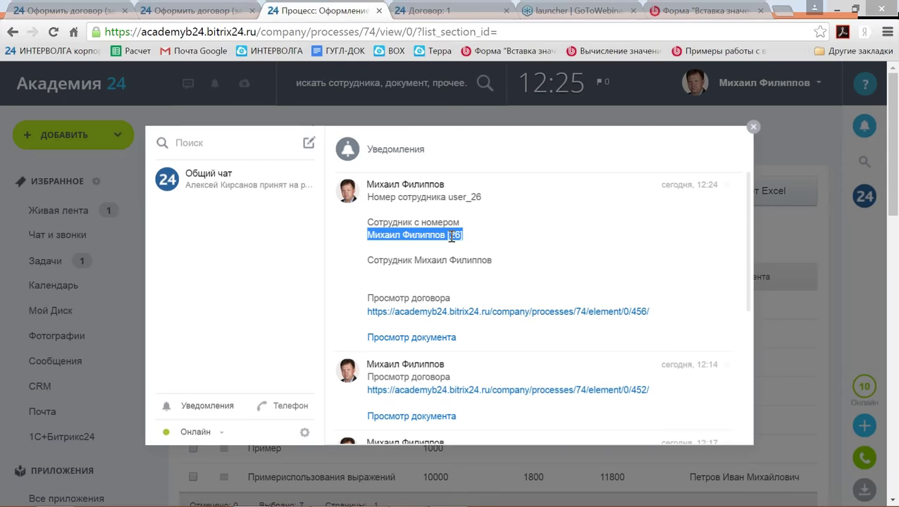
left_click(444, 236)
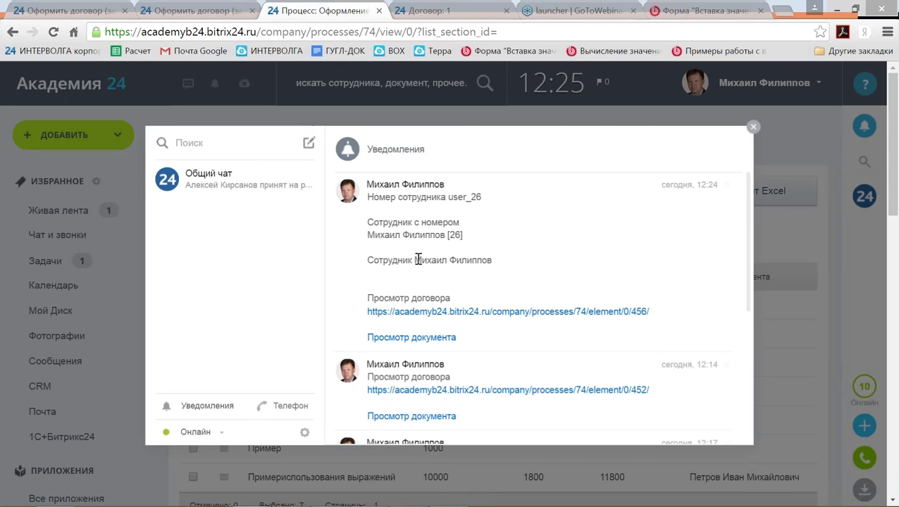
left_click_drag(416, 262, 493, 262)
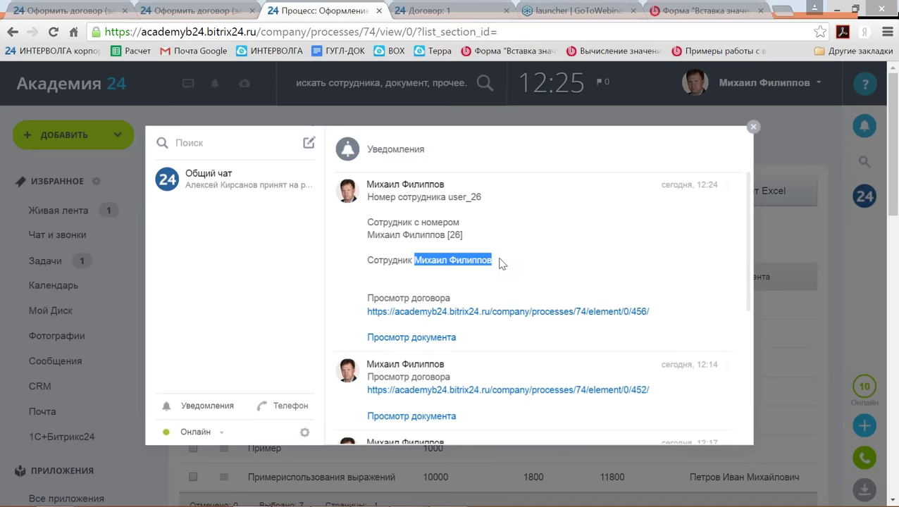
left_click(753, 127)
left_click(554, 199)
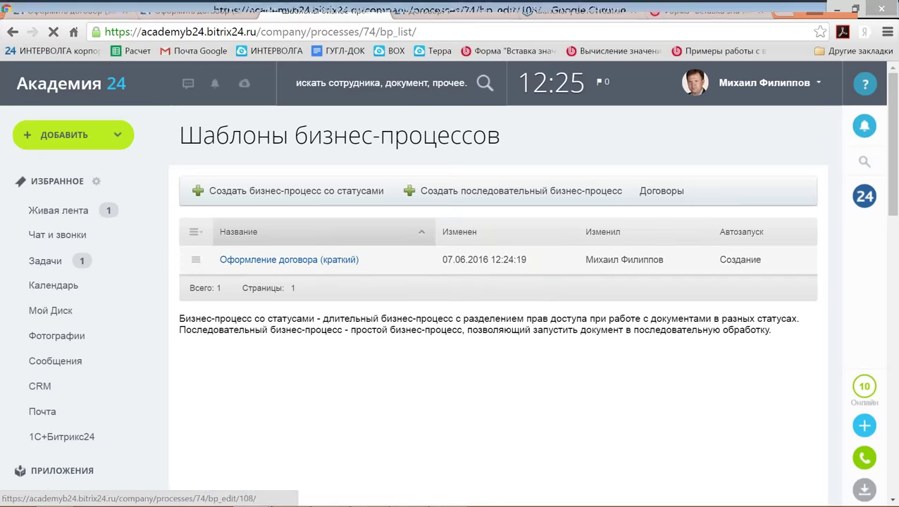
Open the Оформление договора (краткий) template's Уведомление сотрудника settings and review the author placeholders.
left_click(232, 257)
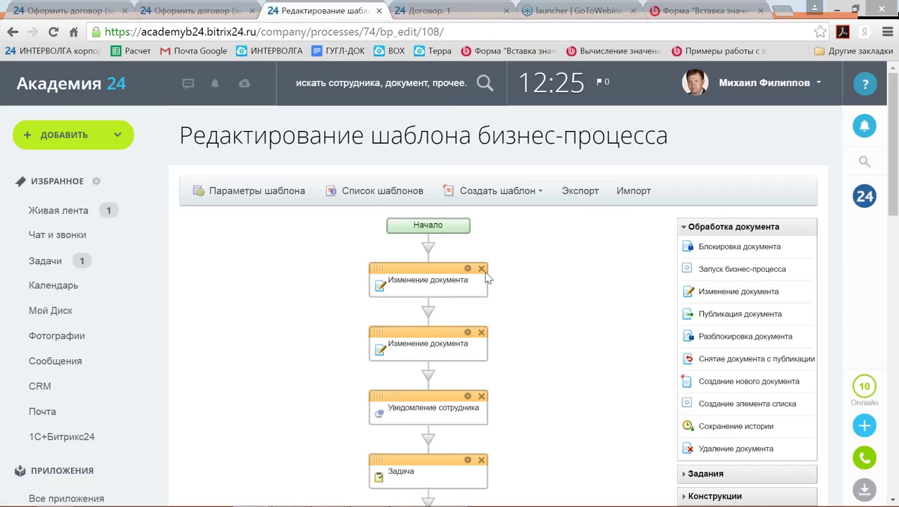
left_click(467, 396)
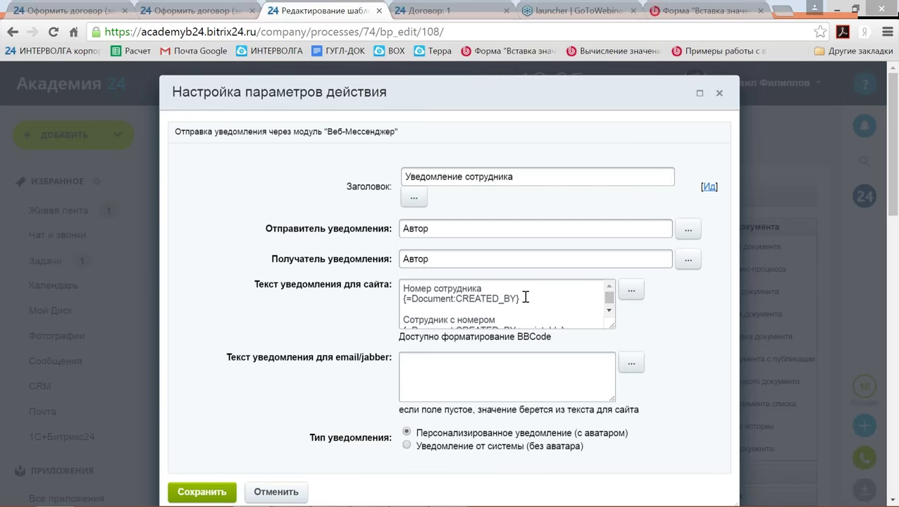
left_click_drag(525, 297, 403, 299)
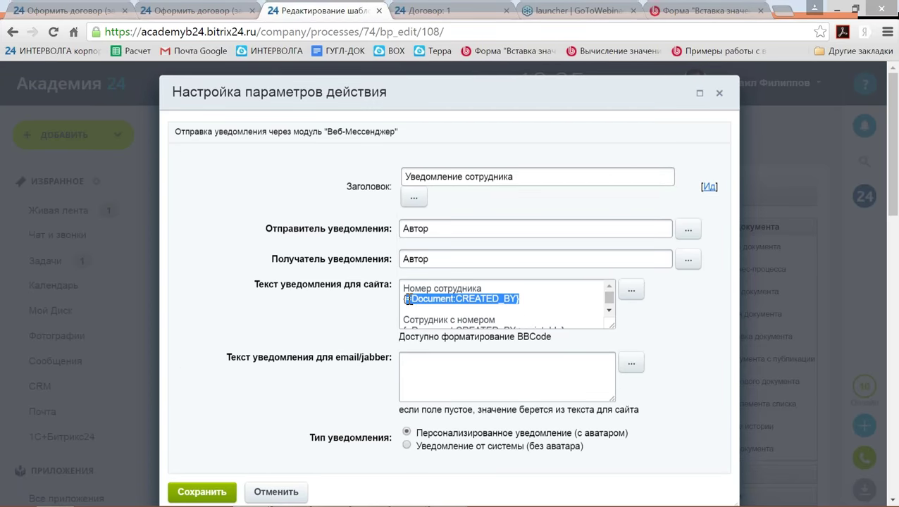
left_click(609, 310)
left_click(565, 304)
left_click_drag(566, 303, 408, 301)
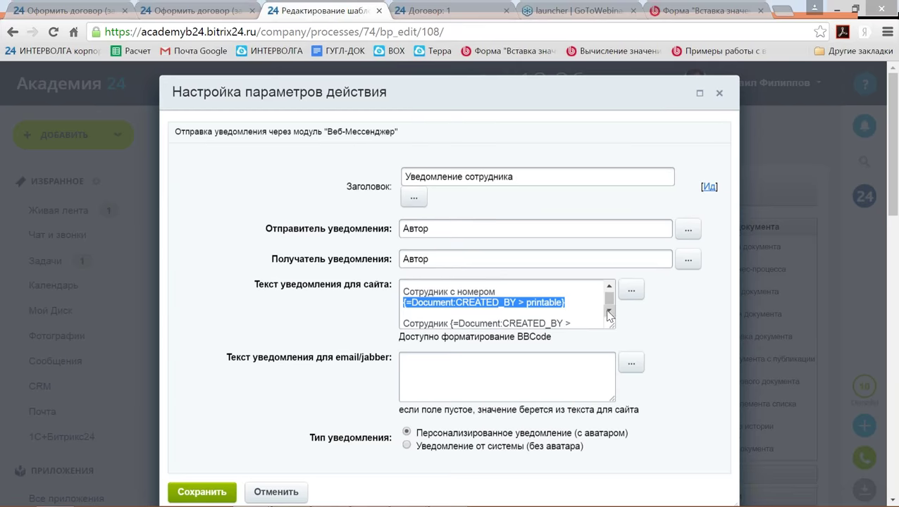
scroll(608, 311, "down", 1)
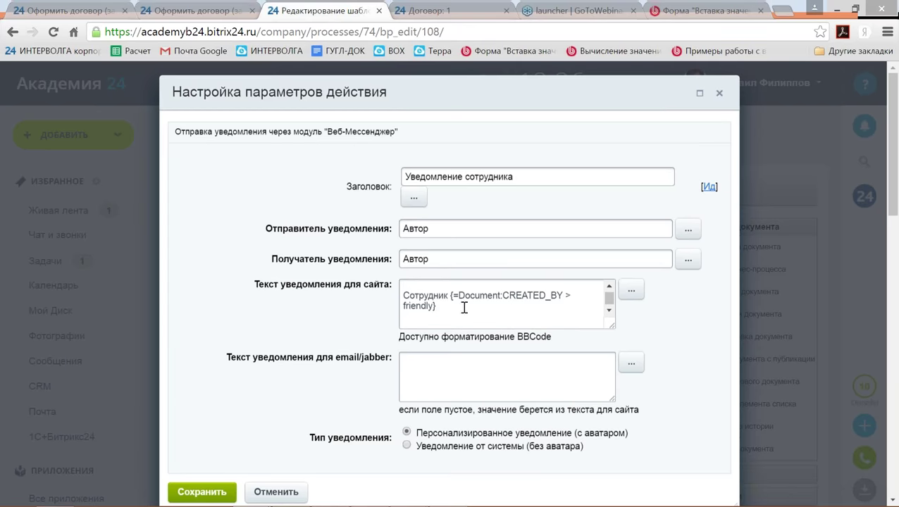
left_click_drag(437, 306, 401, 308)
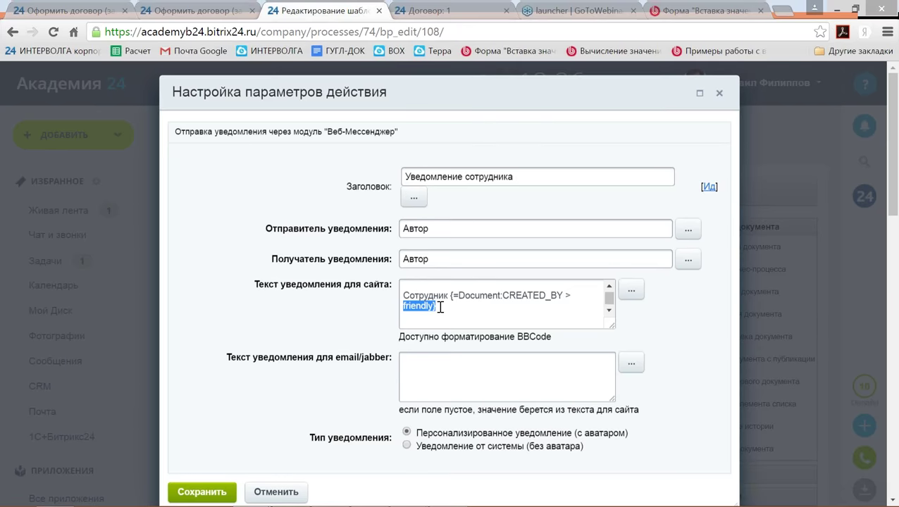
Add a line 'Дата создания документа' below the friendly-name placeholder.
left_click(439, 307)
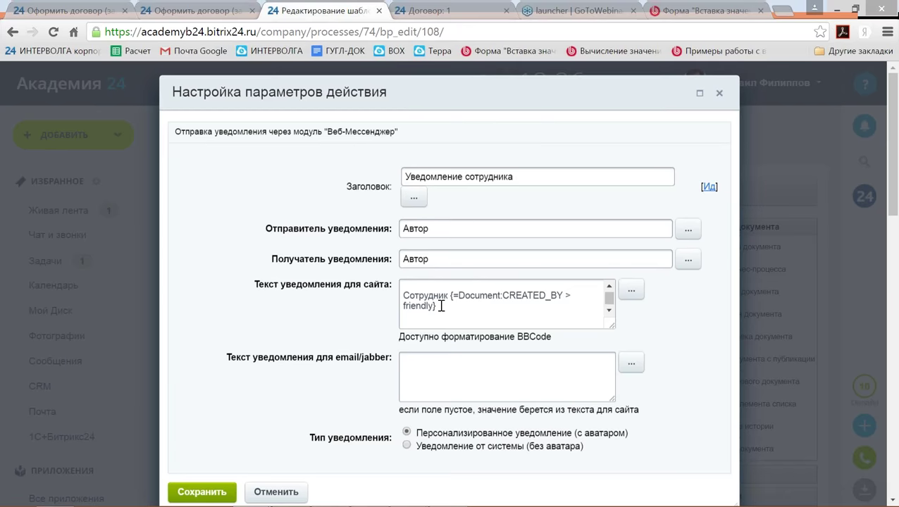
key("Return")
key("Return")
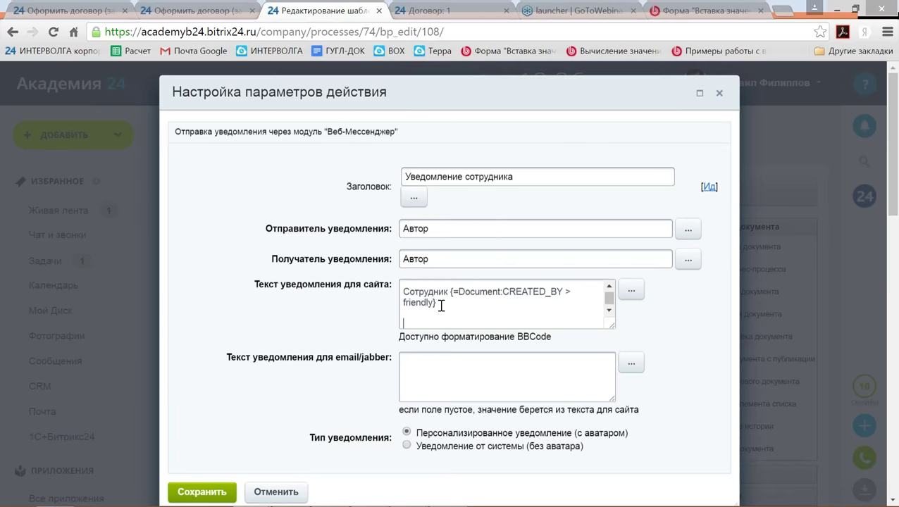
type("Дата создания документа")
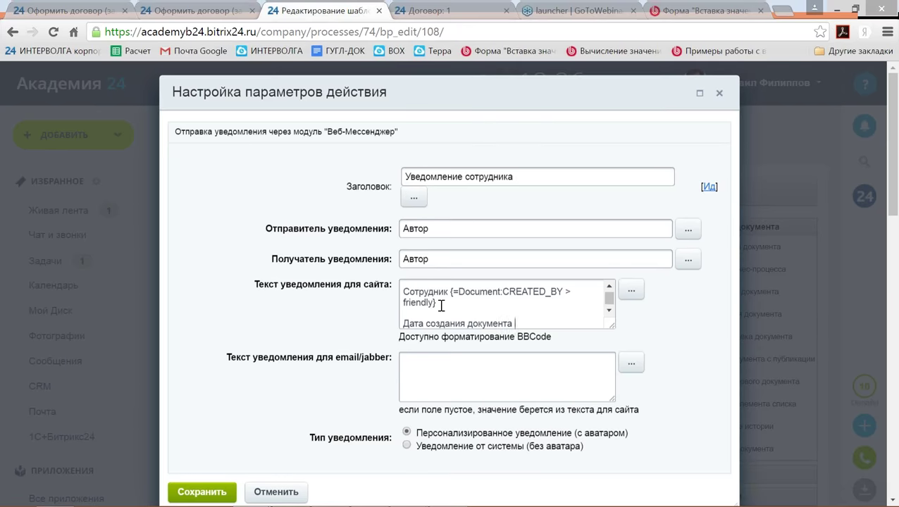
scroll(442, 305, "down", 1)
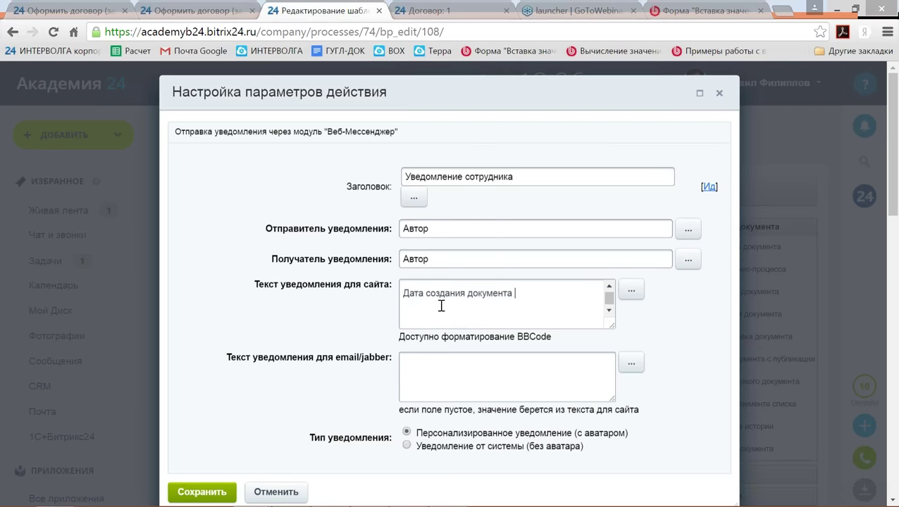
Insert the Дата создания элемента field as {=Document:DATE_CREATE} and paste its label above it.
left_click(632, 294)
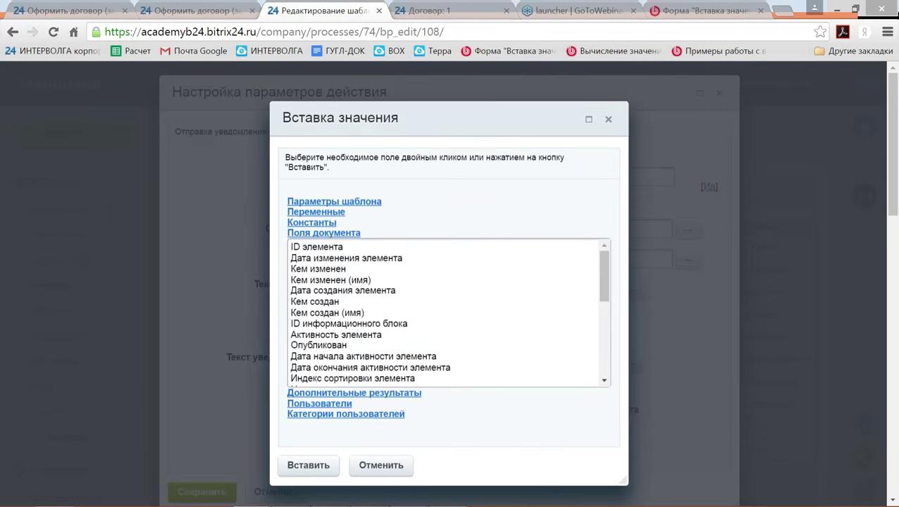
left_click(380, 292)
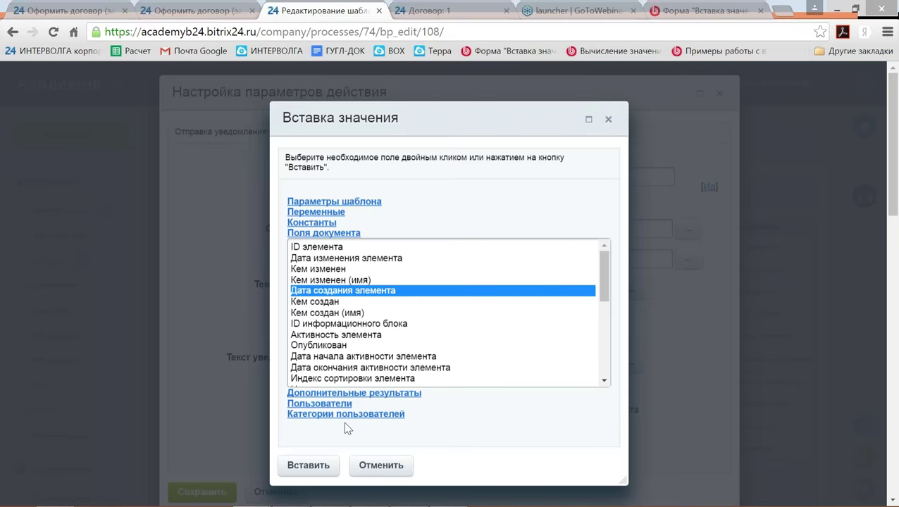
left_click(310, 468)
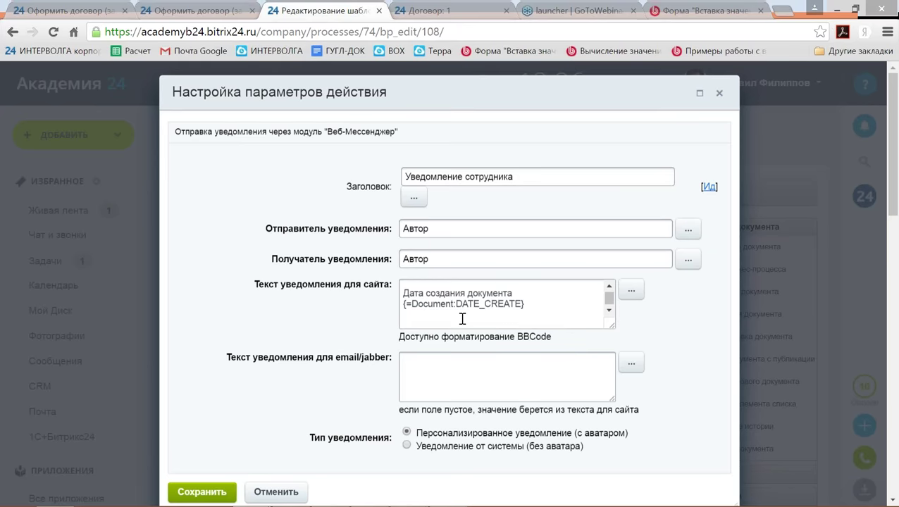
key("Return")
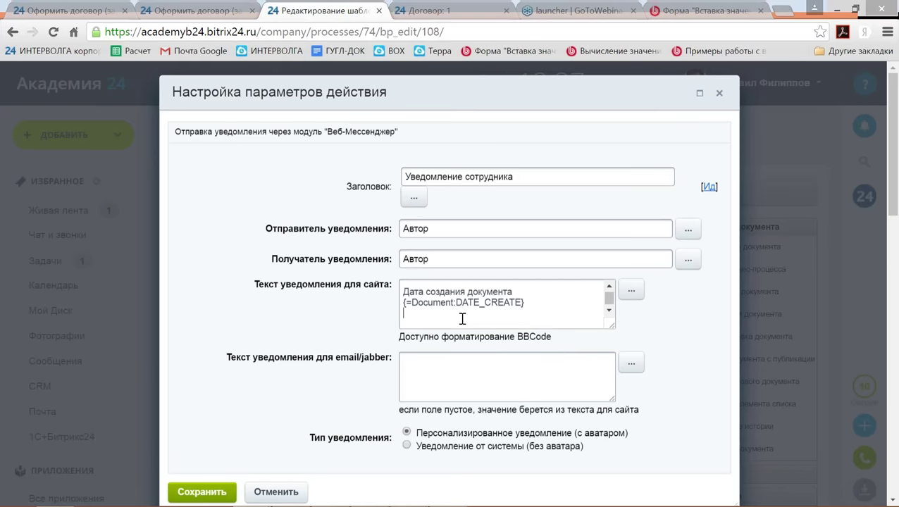
type("Просмотр договора")
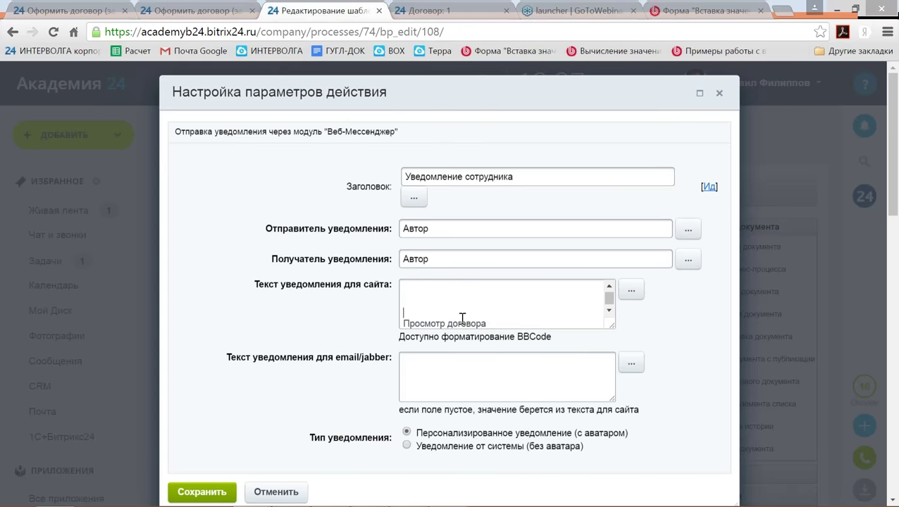
key("ctrl+z")
type("Дата создания документа")
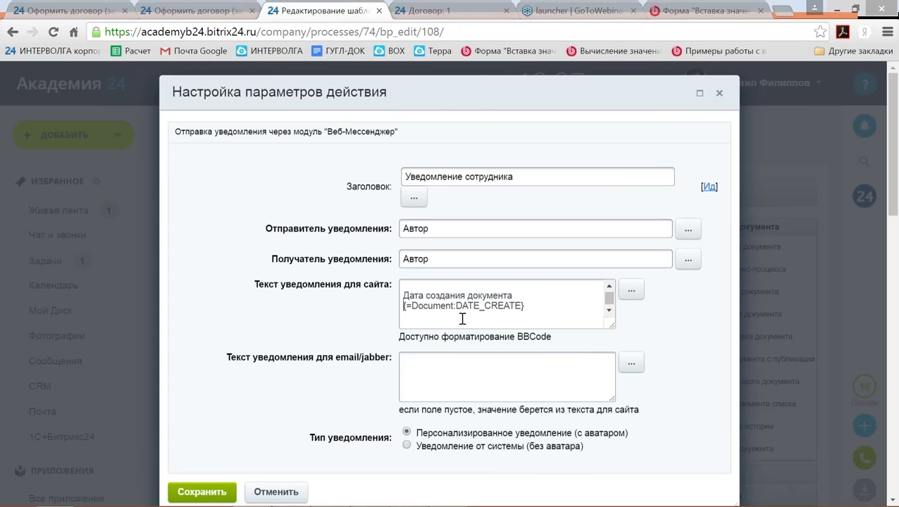
left_click(462, 320)
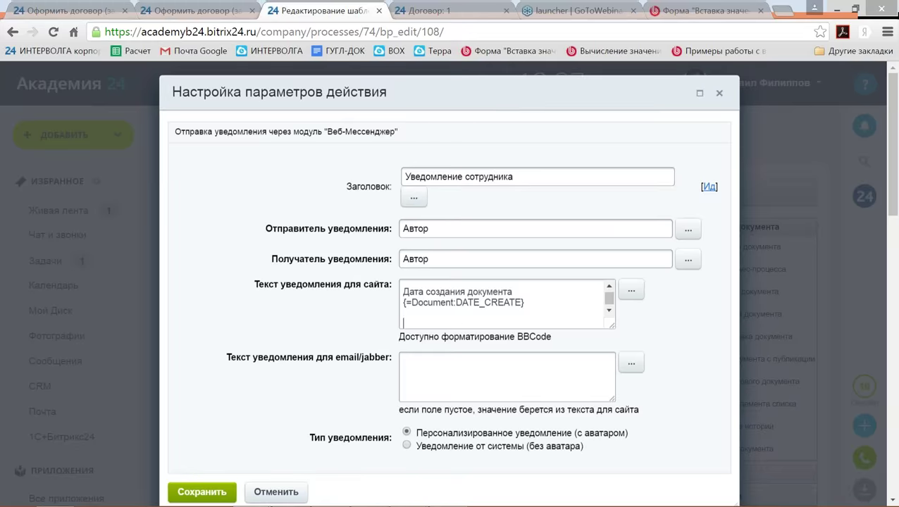
Add a second creation-date placeholder and append ' > friendly' to make {=Document:DATE_CREATE > friendly}.
left_click(631, 290)
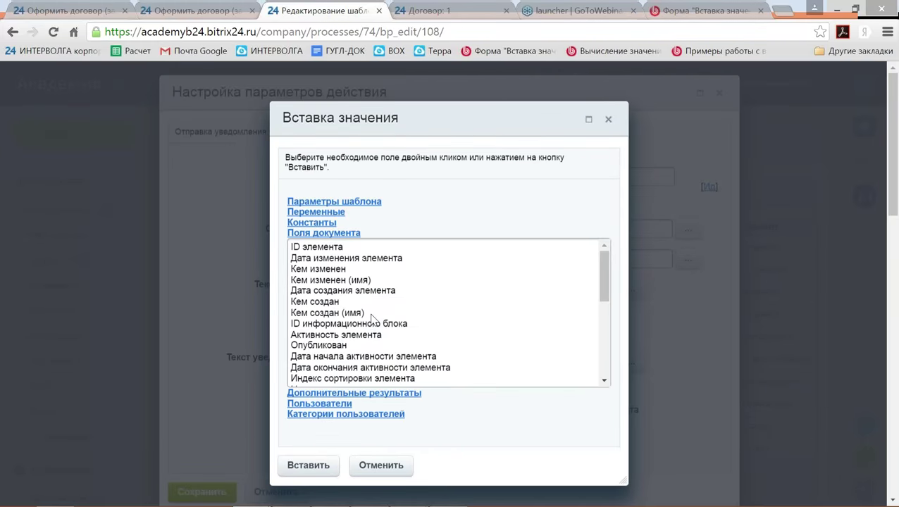
double_click(344, 291)
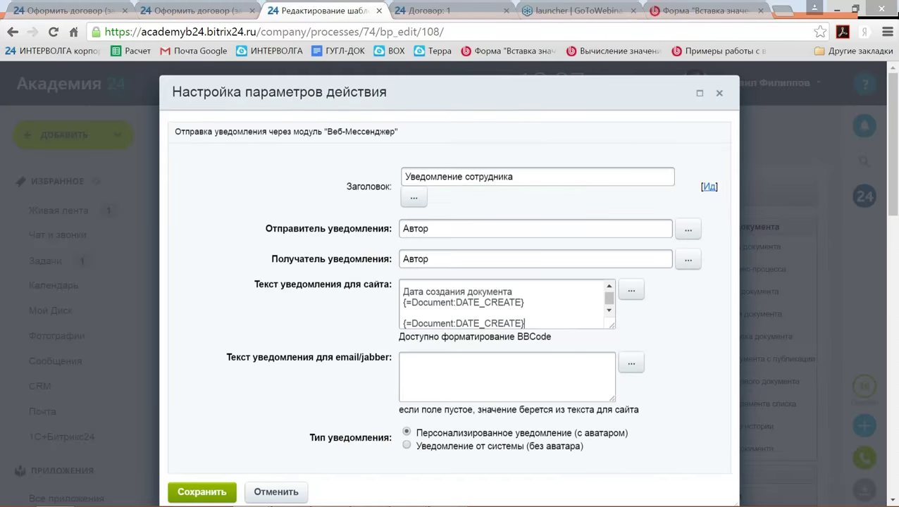
key("Up")
key("Up")
key("Up")
key("Up")
key("Up")
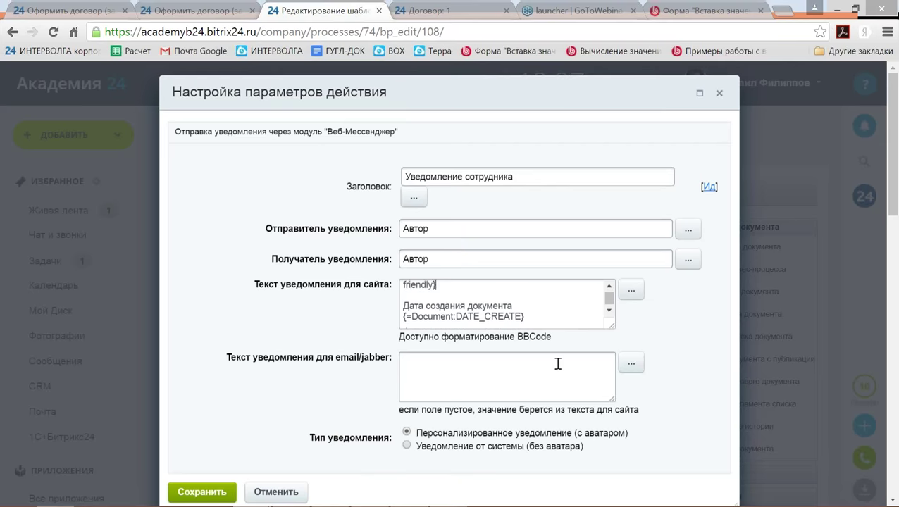
key("Left")
key("Down")
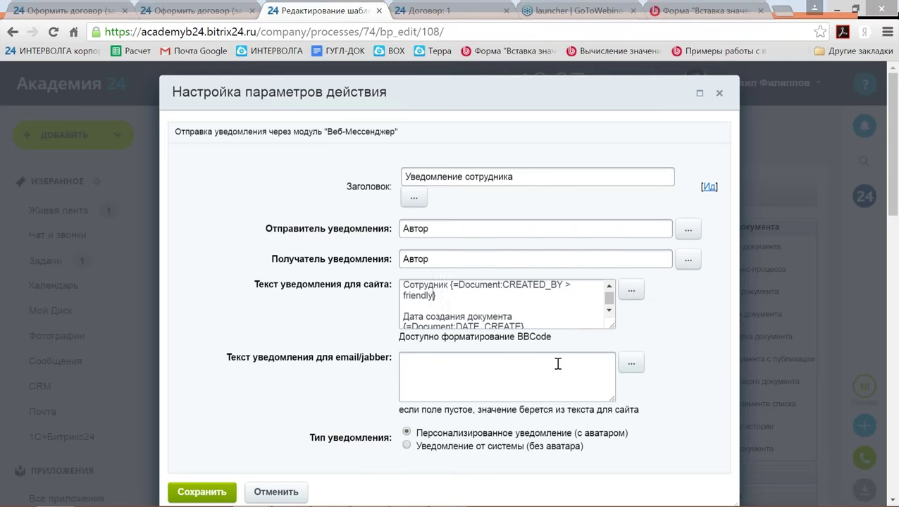
key("shift+Left")
key("shift+Left")
key("shift+Left")
key("shift+Left")
key("shift+Left")
key("shift+Left")
key("shift+Left")
key("shift+Left")
key("shift+Left")
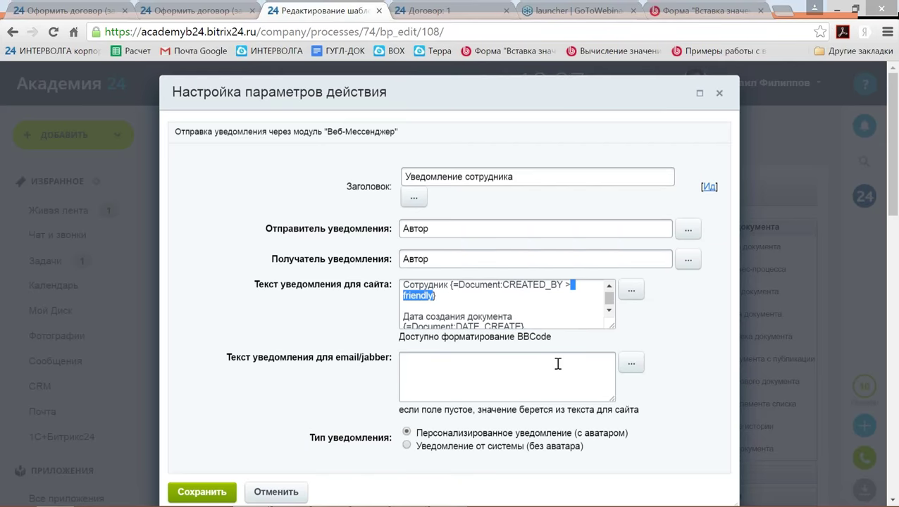
key("shift+Left")
key("shift+Left")
key("ctrl+c")
key("Down")
key("Down")
key("Down")
key("Down")
key("Down")
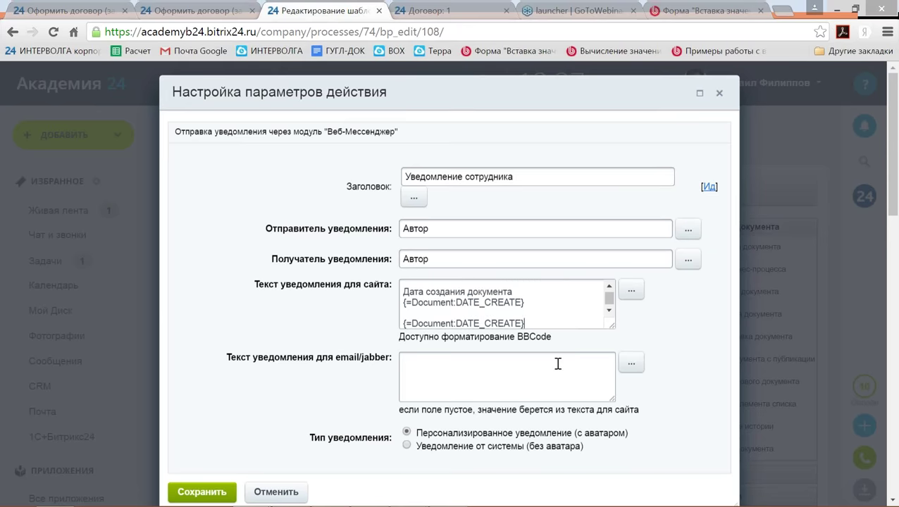
key("Down")
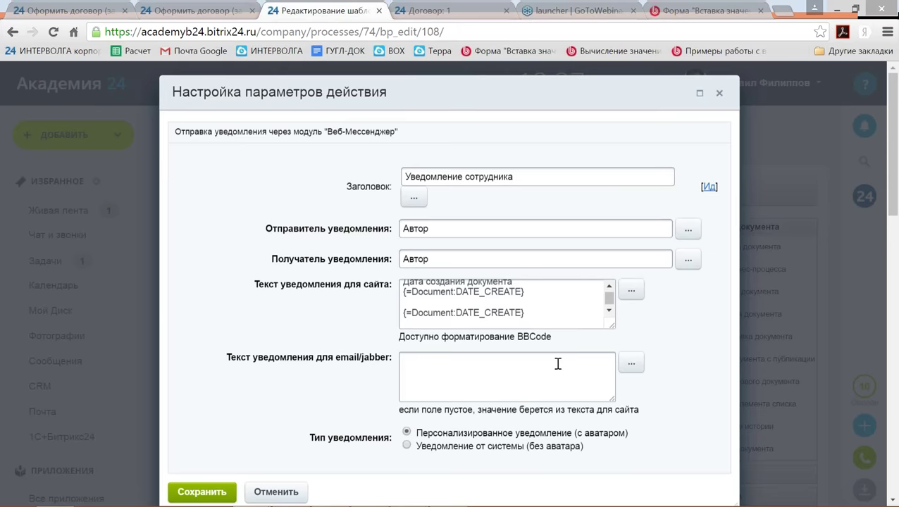
key("ctrl+v")
key("Left")
key("Left")
key("Left")
key("Left")
key("Left")
key("Left")
key("Left")
key("Left")
key("Up")
key("Up")
key("Up")
key("Up")
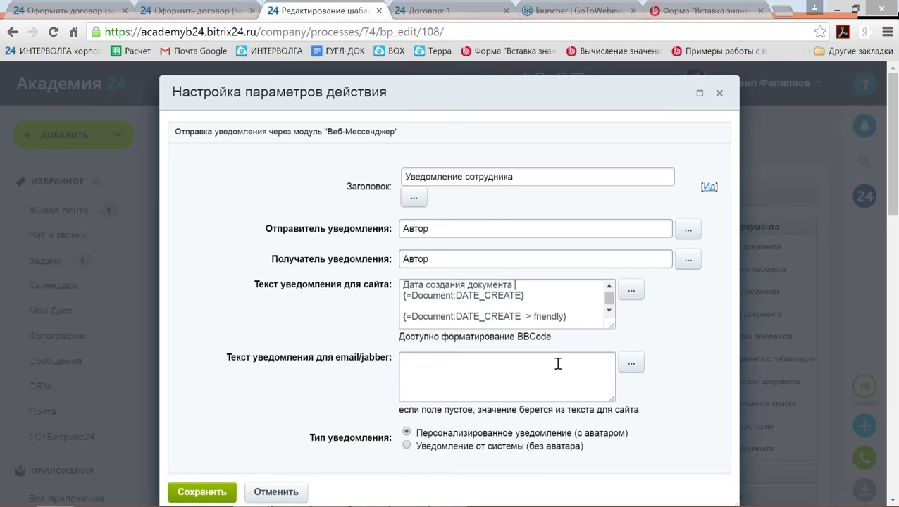
key("Down")
key("Down")
key("Down")
key("Down")
key("Down")
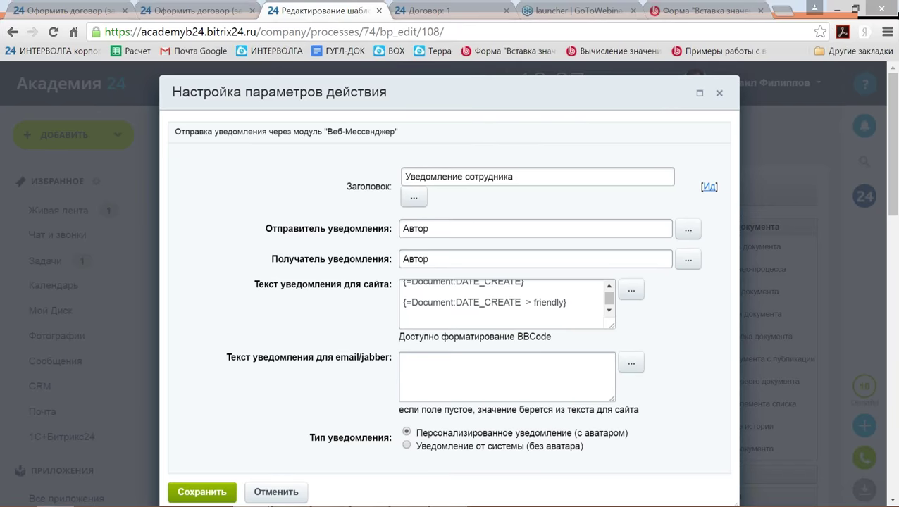
Save the notification action settings and the updated business-process template.
left_click(202, 491)
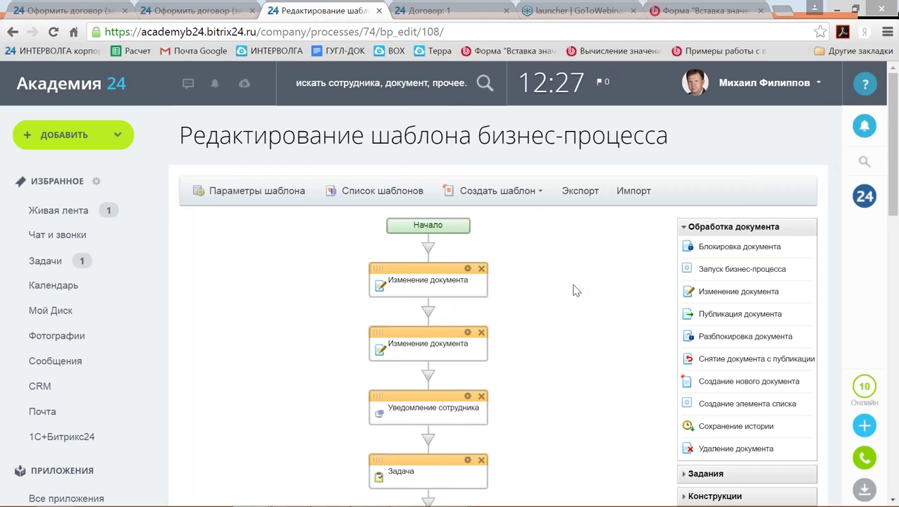
scroll(714, 324, "down", 1)
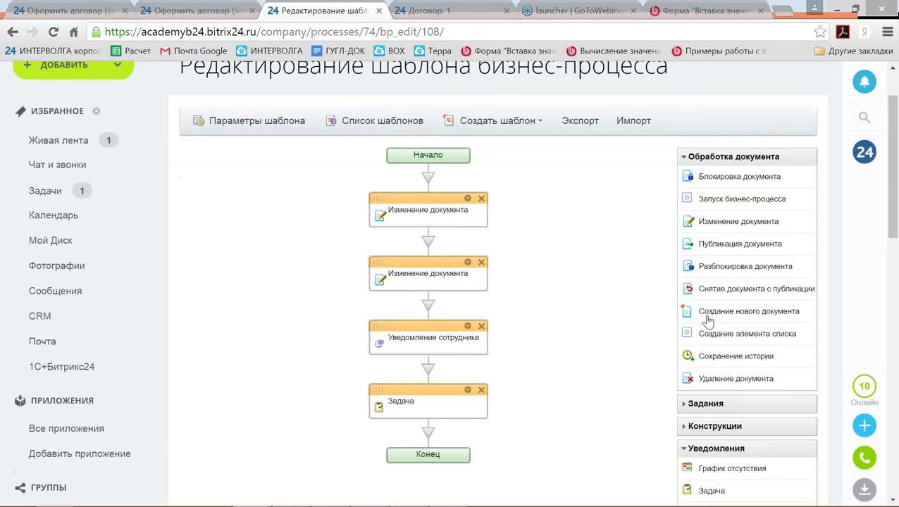
scroll(497, 341, "down", 9)
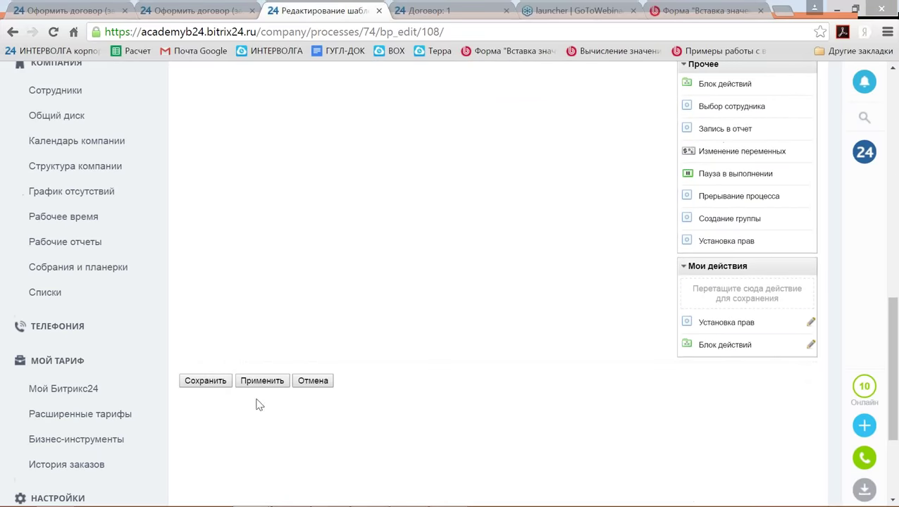
left_click(206, 382)
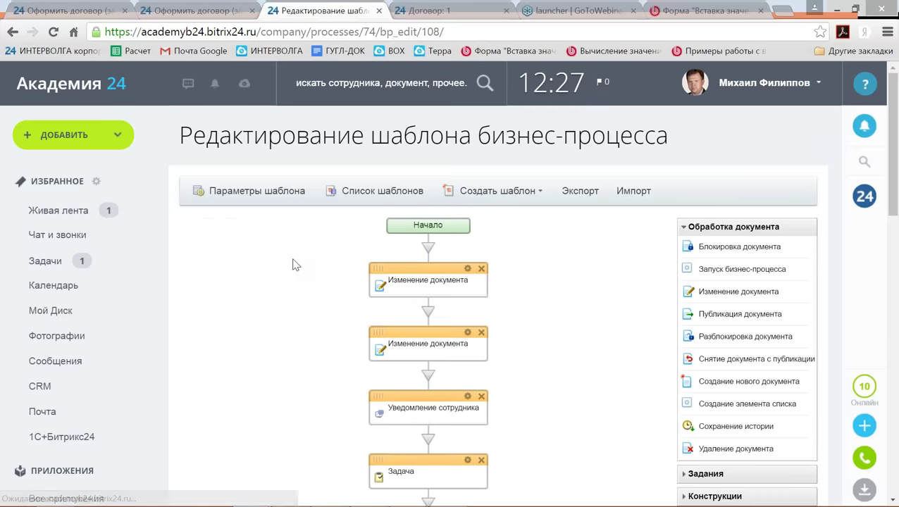
scroll(498, 226, "down", 10)
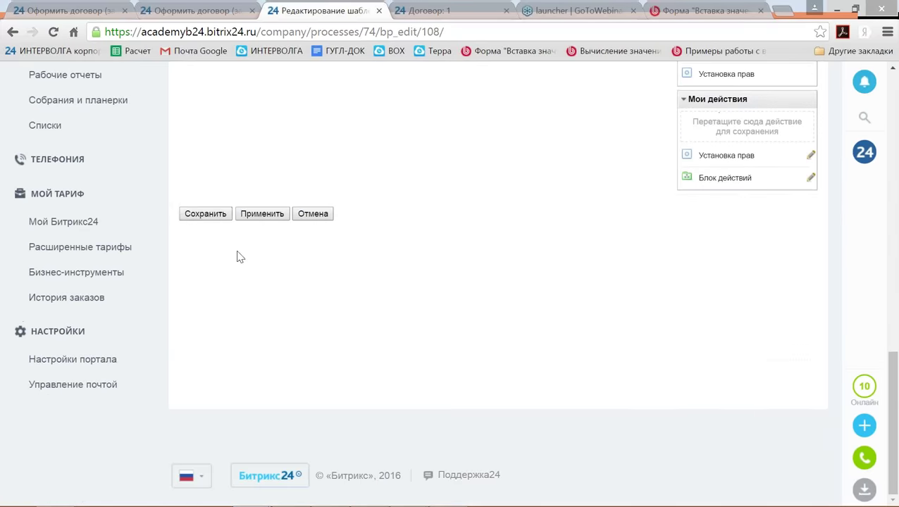
left_click(211, 213)
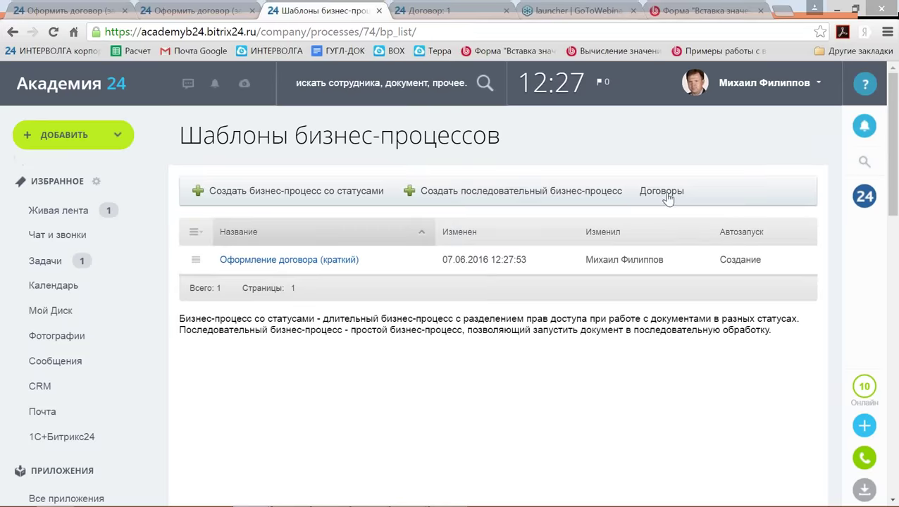
Start a new contract in Договоры with the name 8.
left_click(665, 195)
left_click(253, 188)
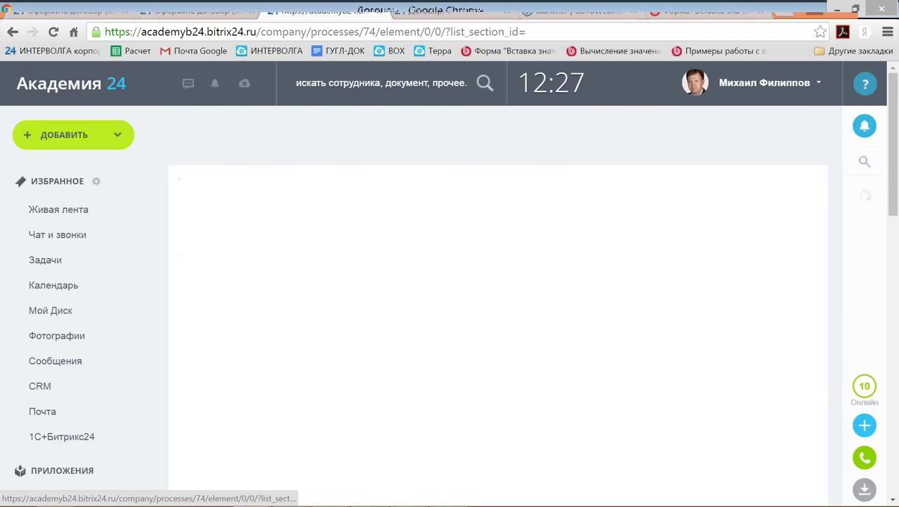
type("8")
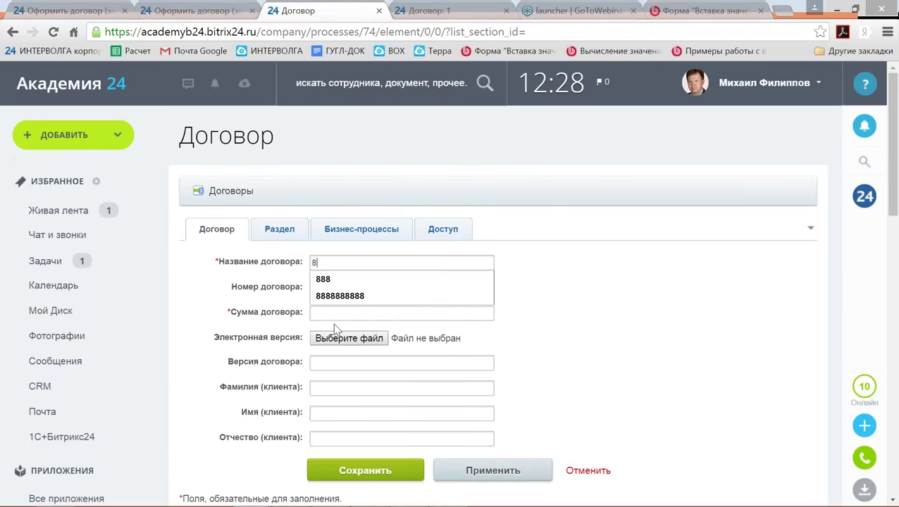
left_click(323, 316)
Enter amount 8, save the contract, and dismiss the popup notification.
type("8")
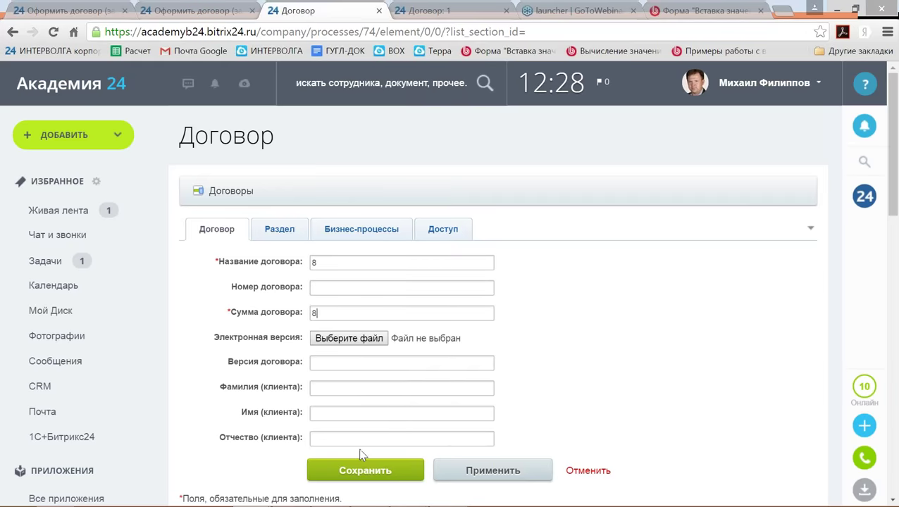
left_click(361, 455)
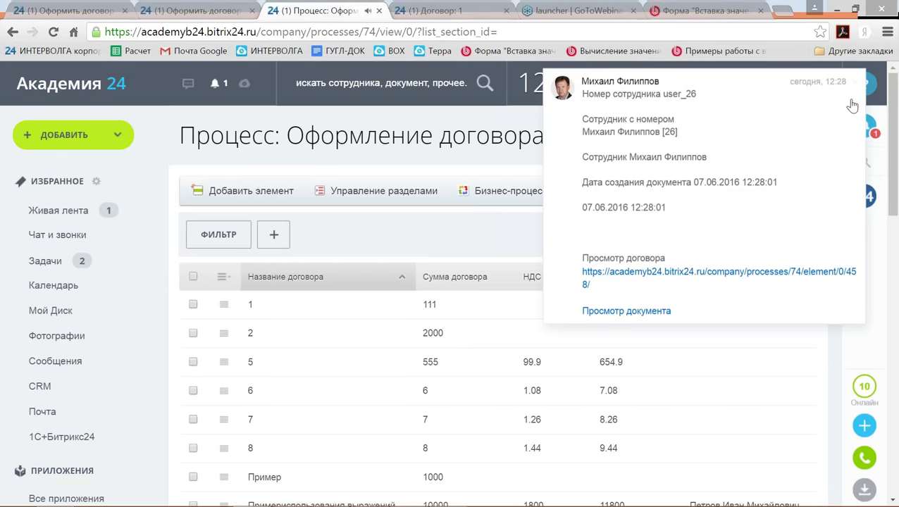
left_click(857, 82)
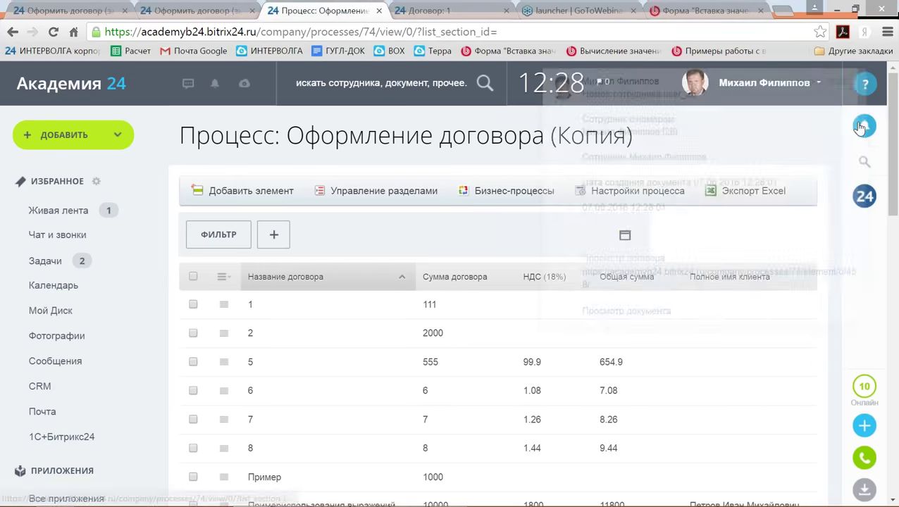
Check the document creation date line, including time 12:28:01, in the notifications list.
left_click(862, 126)
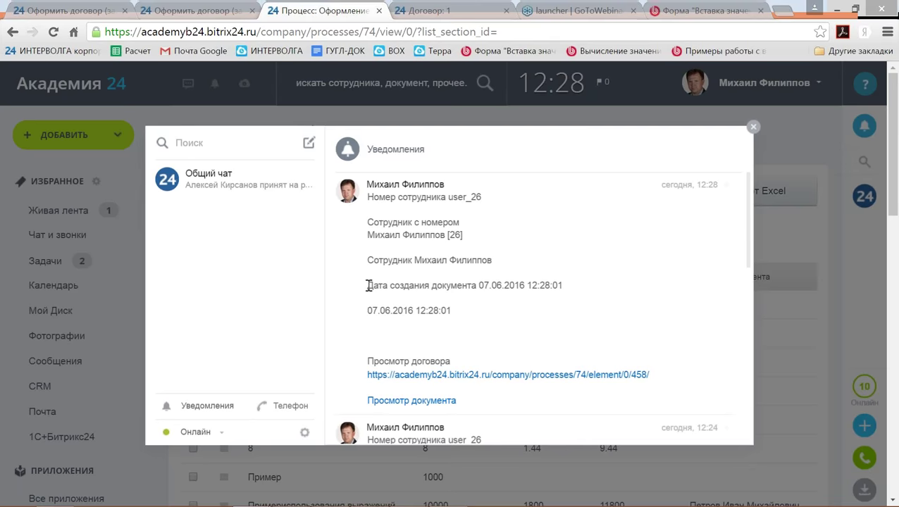
left_click_drag(368, 285, 569, 282)
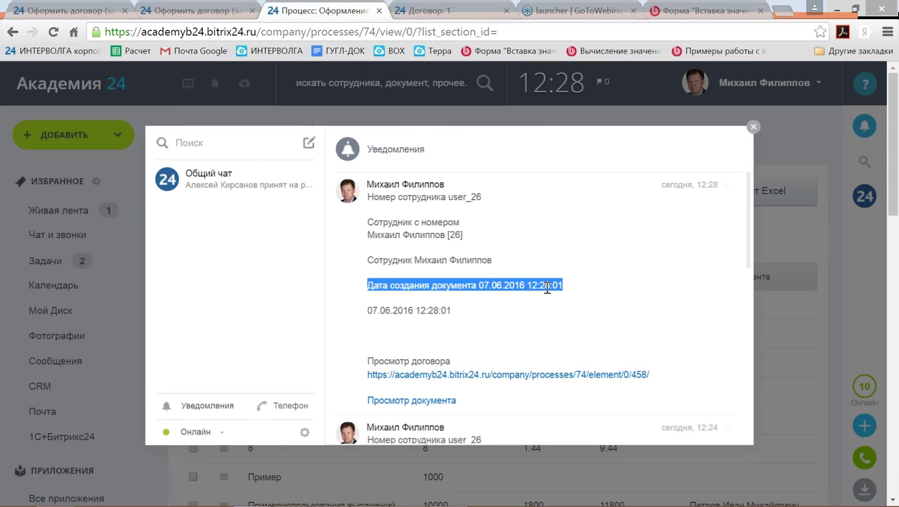
left_click(535, 288)
left_click_drag(529, 286, 564, 285)
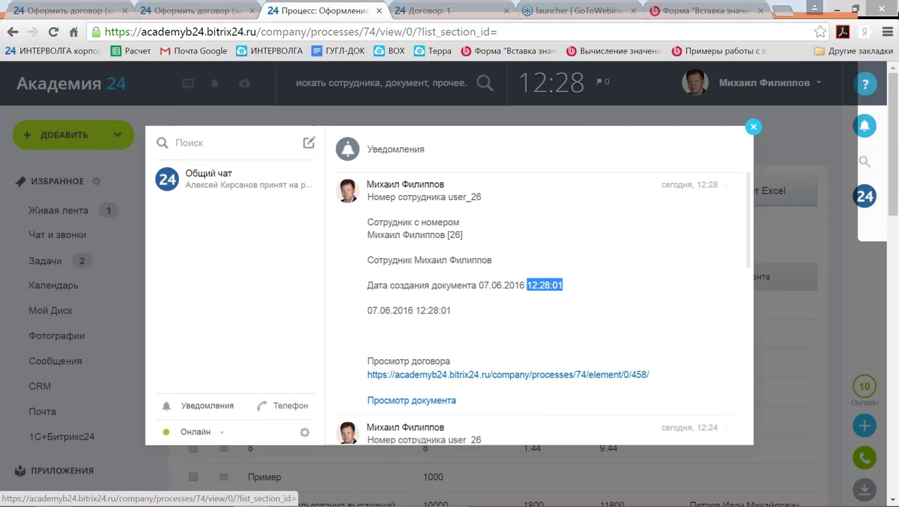
left_click(754, 129)
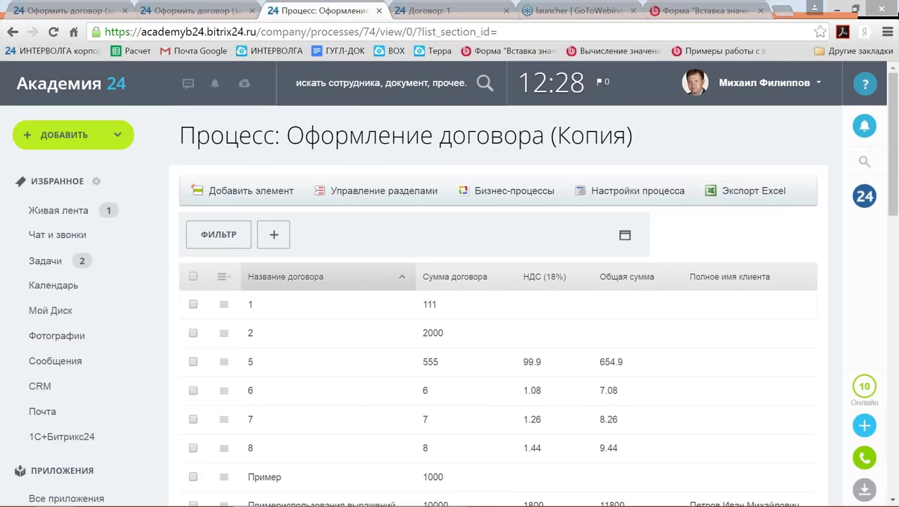
Open the Оформление договора (краткий) template from Бизнес-процессы and show the Уведомление сотрудника block settings.
left_click(513, 190)
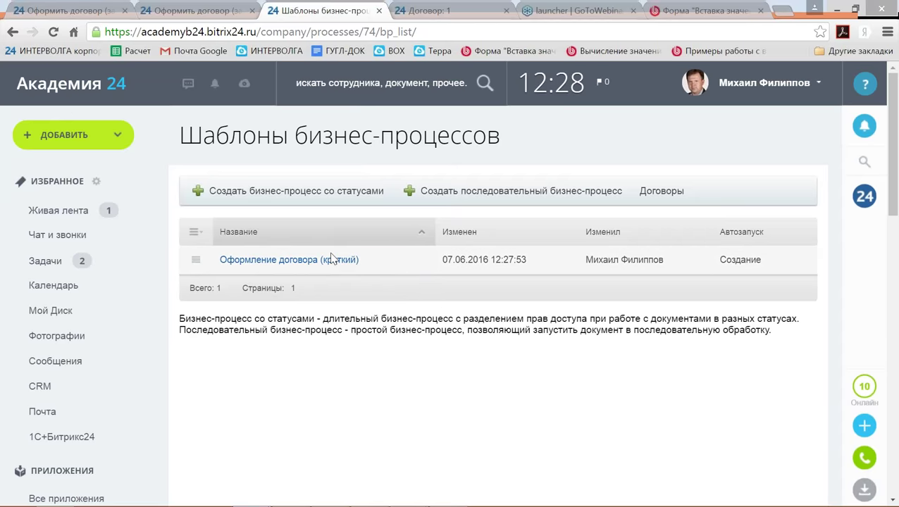
left_click(303, 259)
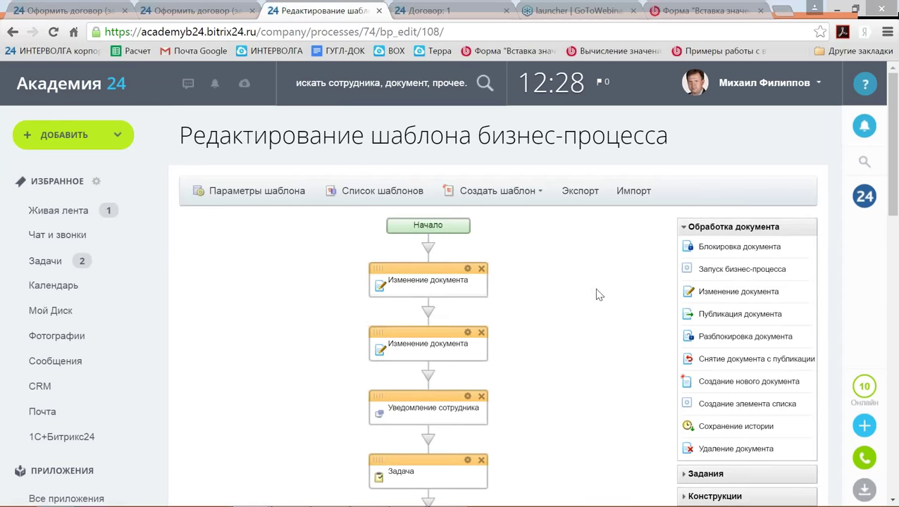
scroll(566, 291, "down", 3)
left_click(467, 256)
scroll(543, 316, "down", 5)
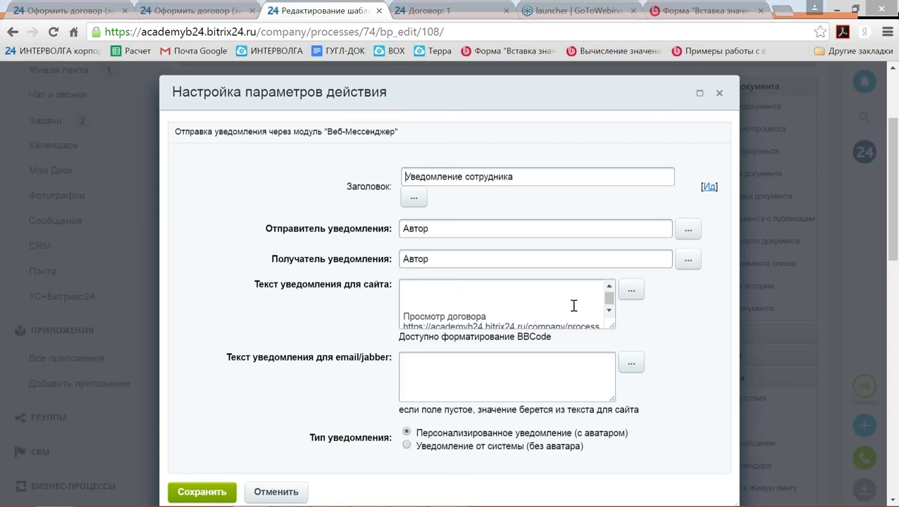